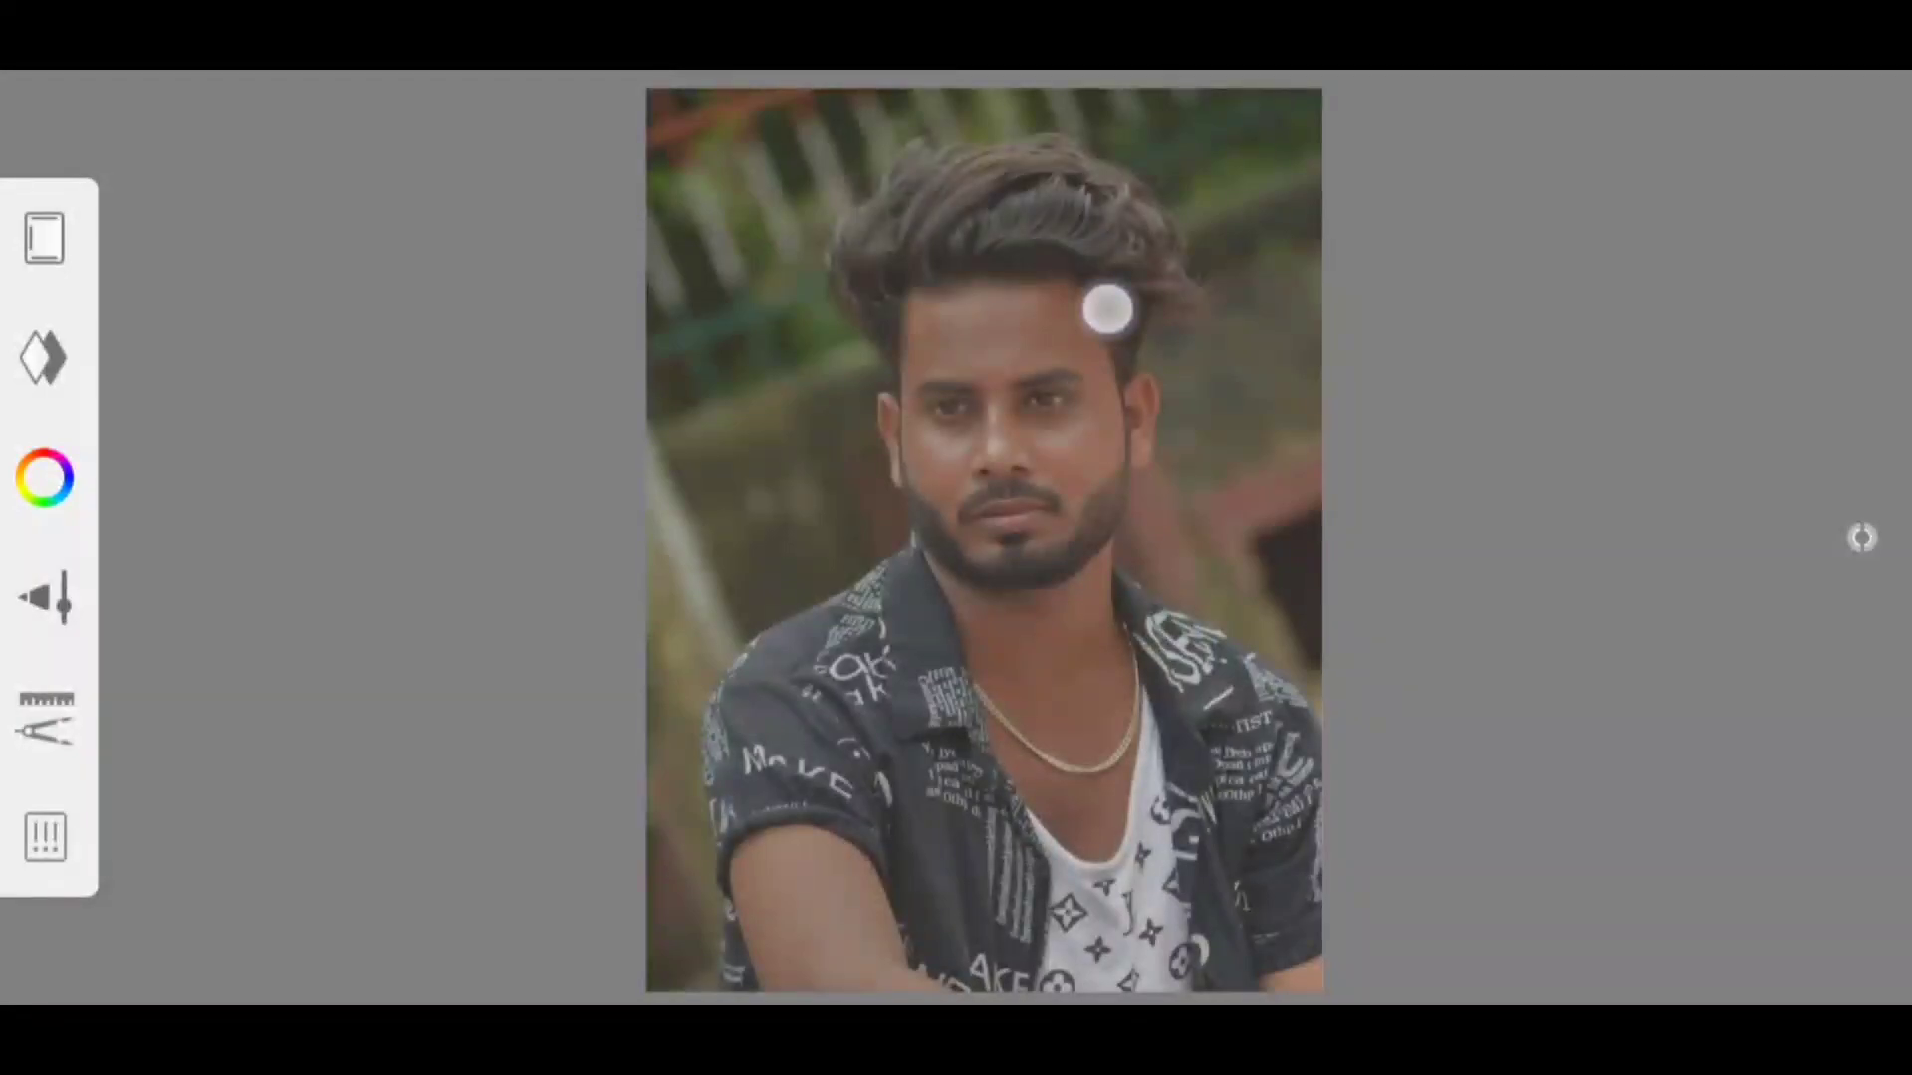
# Paint white highlights over the forehead, eye and face.
pyautogui.scroll(3, 1108, 310)
pyautogui.scroll(3, 1107, 310)
pyautogui.scroll(3, 1107, 310)
pyautogui.moveTo(767, 687)
pyautogui.mouseDown()
pyautogui.moveTo(1188, 406)
pyautogui.moveTo(1036, 666)
pyautogui.mouseUp()
pyautogui.scroll(-2, 1227, 538)
pyautogui.moveTo(817, 418); pyautogui.dragTo(1251, 282)
pyautogui.moveTo(1434, 249)
pyautogui.mouseDown()
pyautogui.moveTo(971, 654)
pyautogui.moveTo(853, 661)
pyautogui.moveTo(1370, 560)
pyautogui.mouseUp()
# Paint lightening strokes across the right cheek.
pyautogui.scroll(-1, 1409, 528)
pyautogui.scroll(-2, 1266, 575)
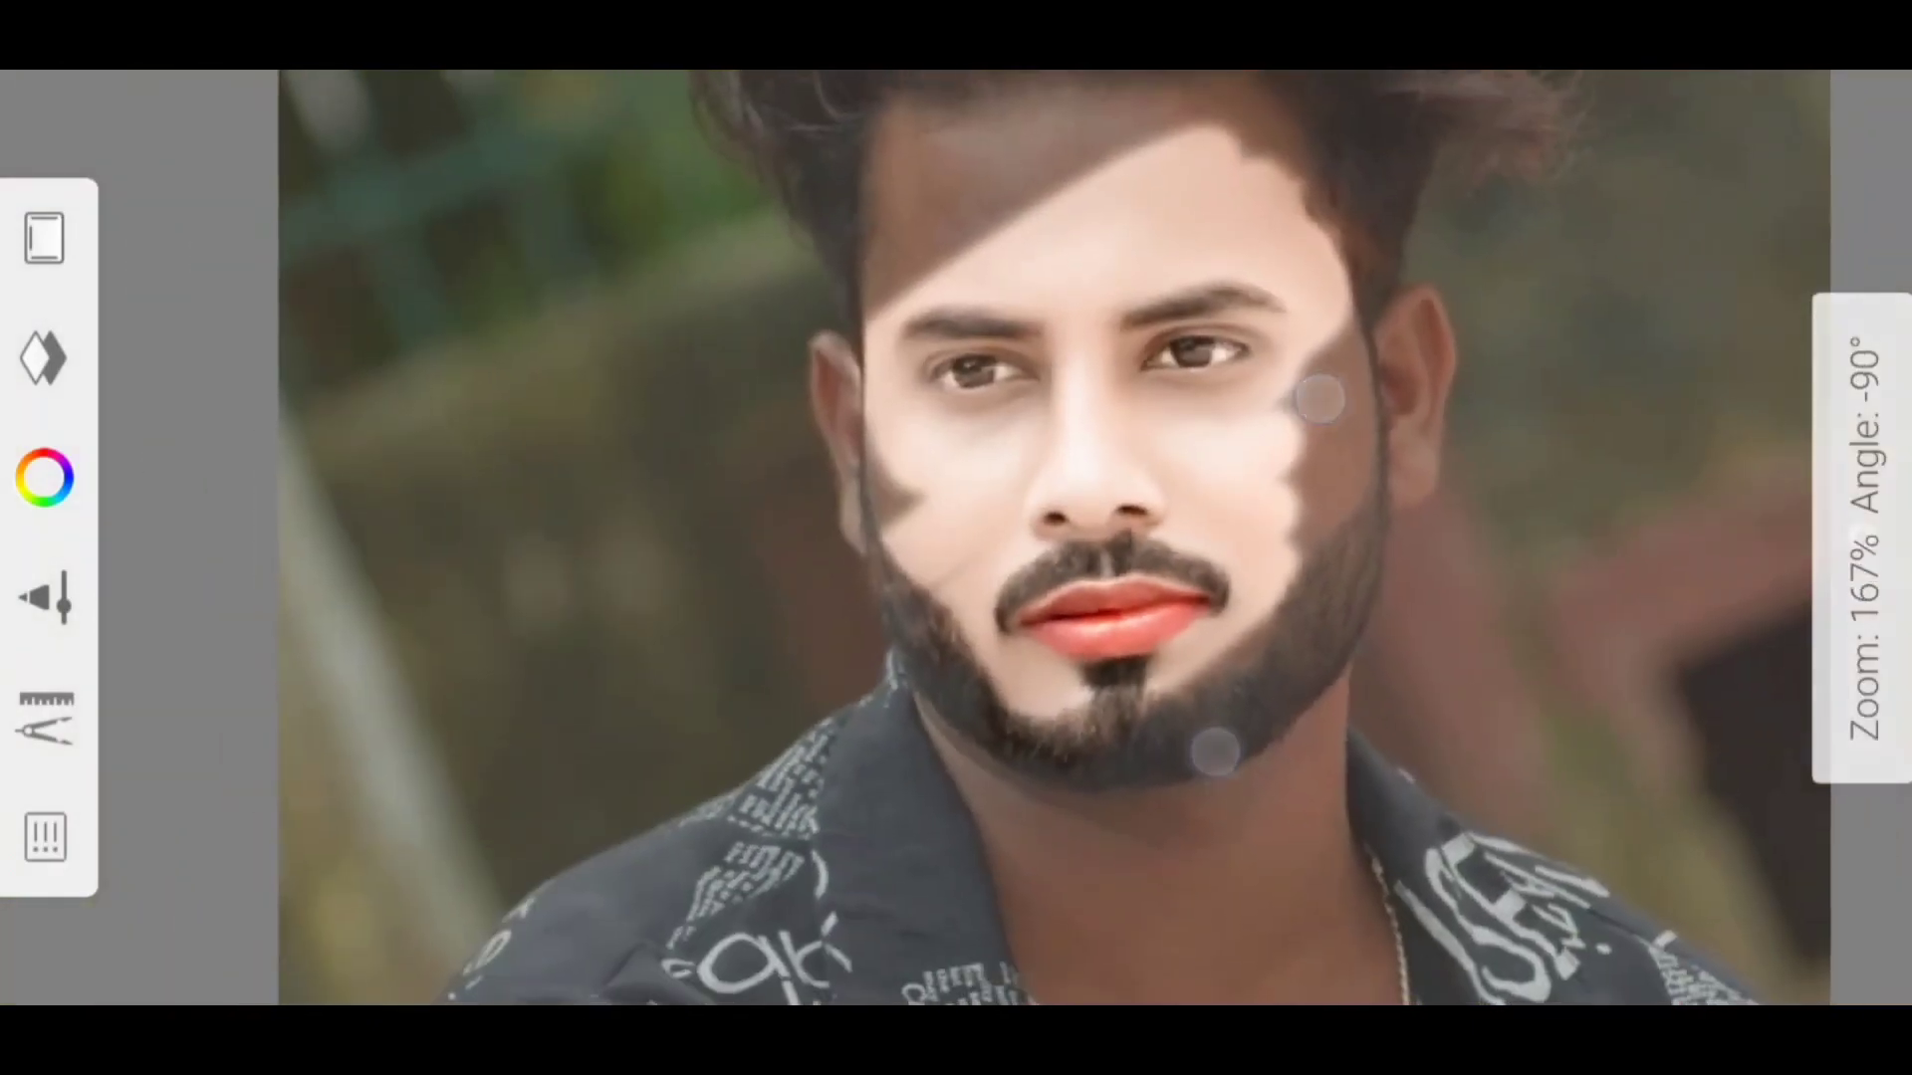
pyautogui.moveTo(1319, 400)
pyautogui.mouseDown()
pyautogui.moveTo(1309, 517)
pyautogui.moveTo(1489, 214)
pyautogui.mouseUp()
pyautogui.moveTo(896, 528); pyautogui.dragTo(768, 521)
# Paint reddish-brown strokes over the forehead shadow, shirt and hair.
pyautogui.scroll(-1, 754, 617)
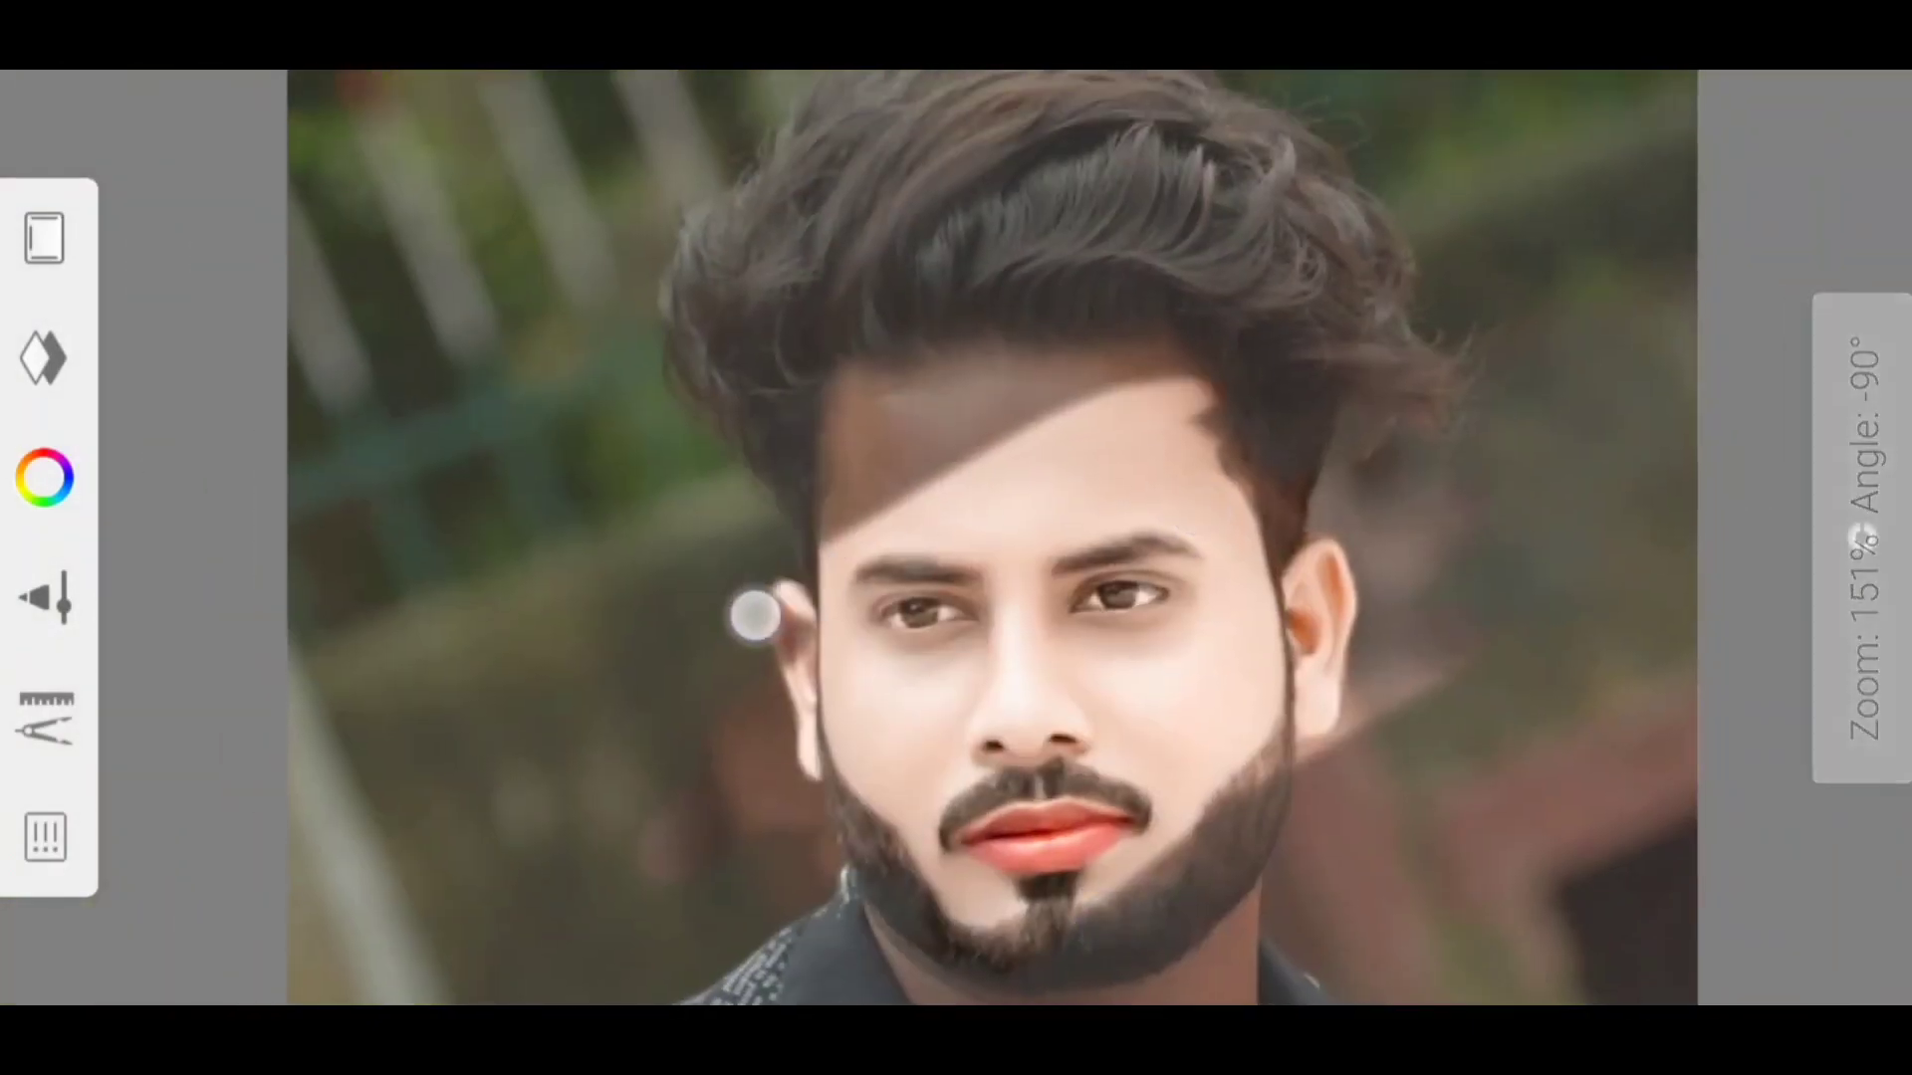
pyautogui.moveTo(755, 617)
pyautogui.mouseDown()
pyautogui.moveTo(1046, 256)
pyautogui.moveTo(1361, 359)
pyautogui.mouseUp()
pyautogui.scroll(-2, 1282, 575)
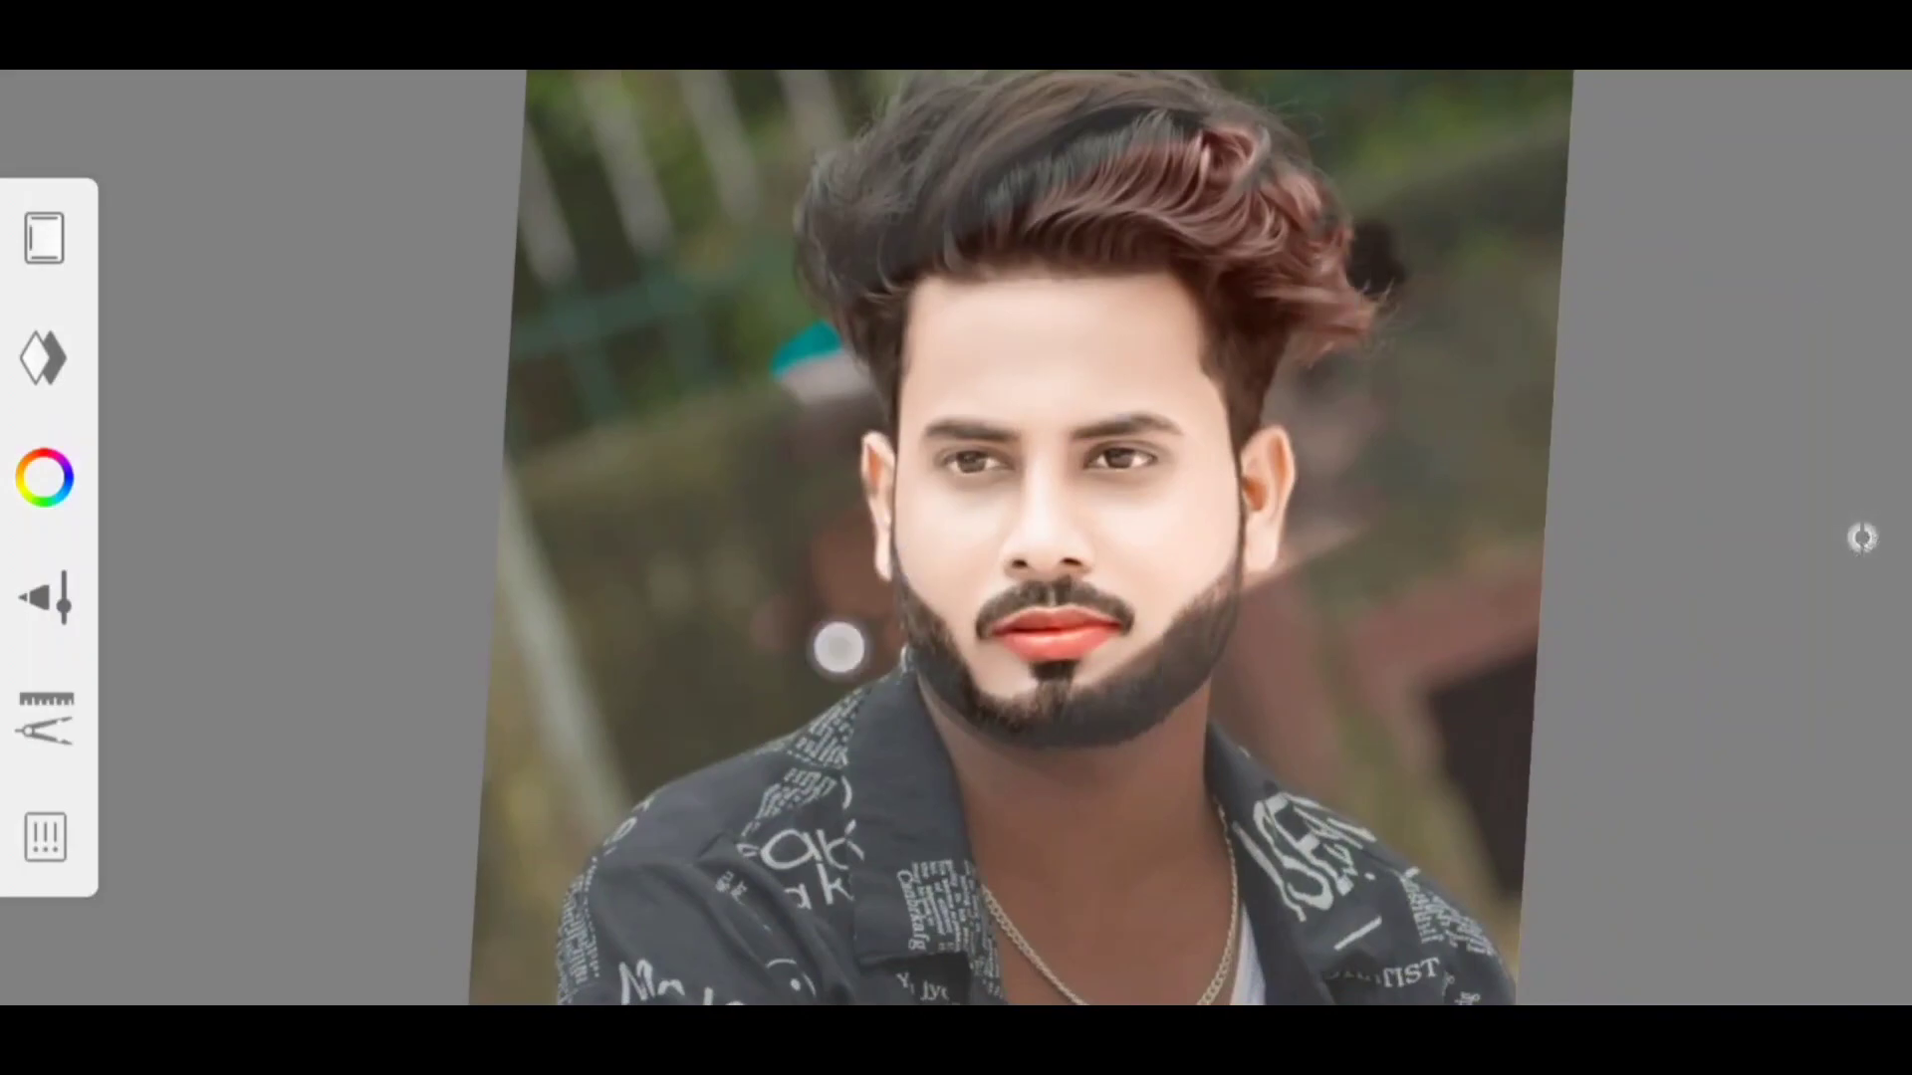
pyautogui.scroll(-2, 1235, 597)
pyautogui.moveTo(856, 872); pyautogui.dragTo(1156, 691)
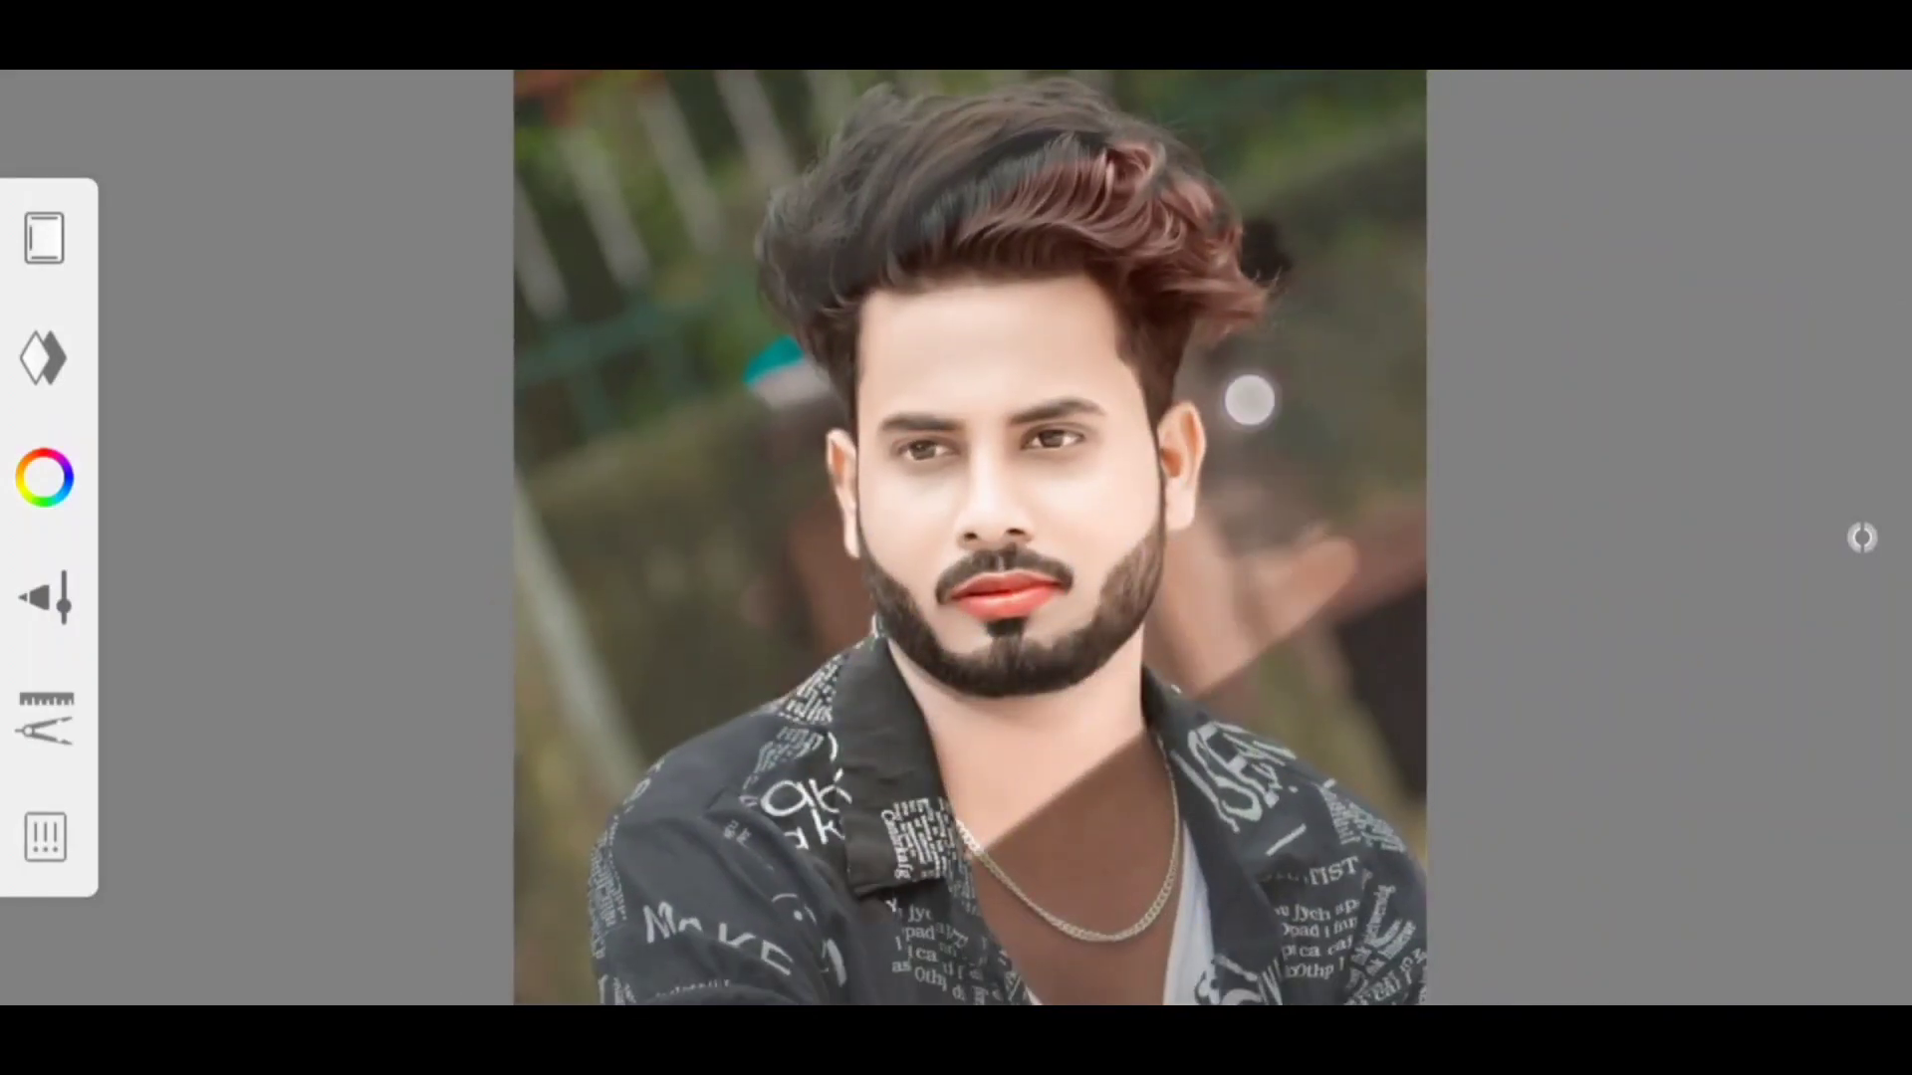
pyautogui.scroll(-2, 1249, 400)
pyautogui.moveTo(965, 324); pyautogui.dragTo(998, 128)
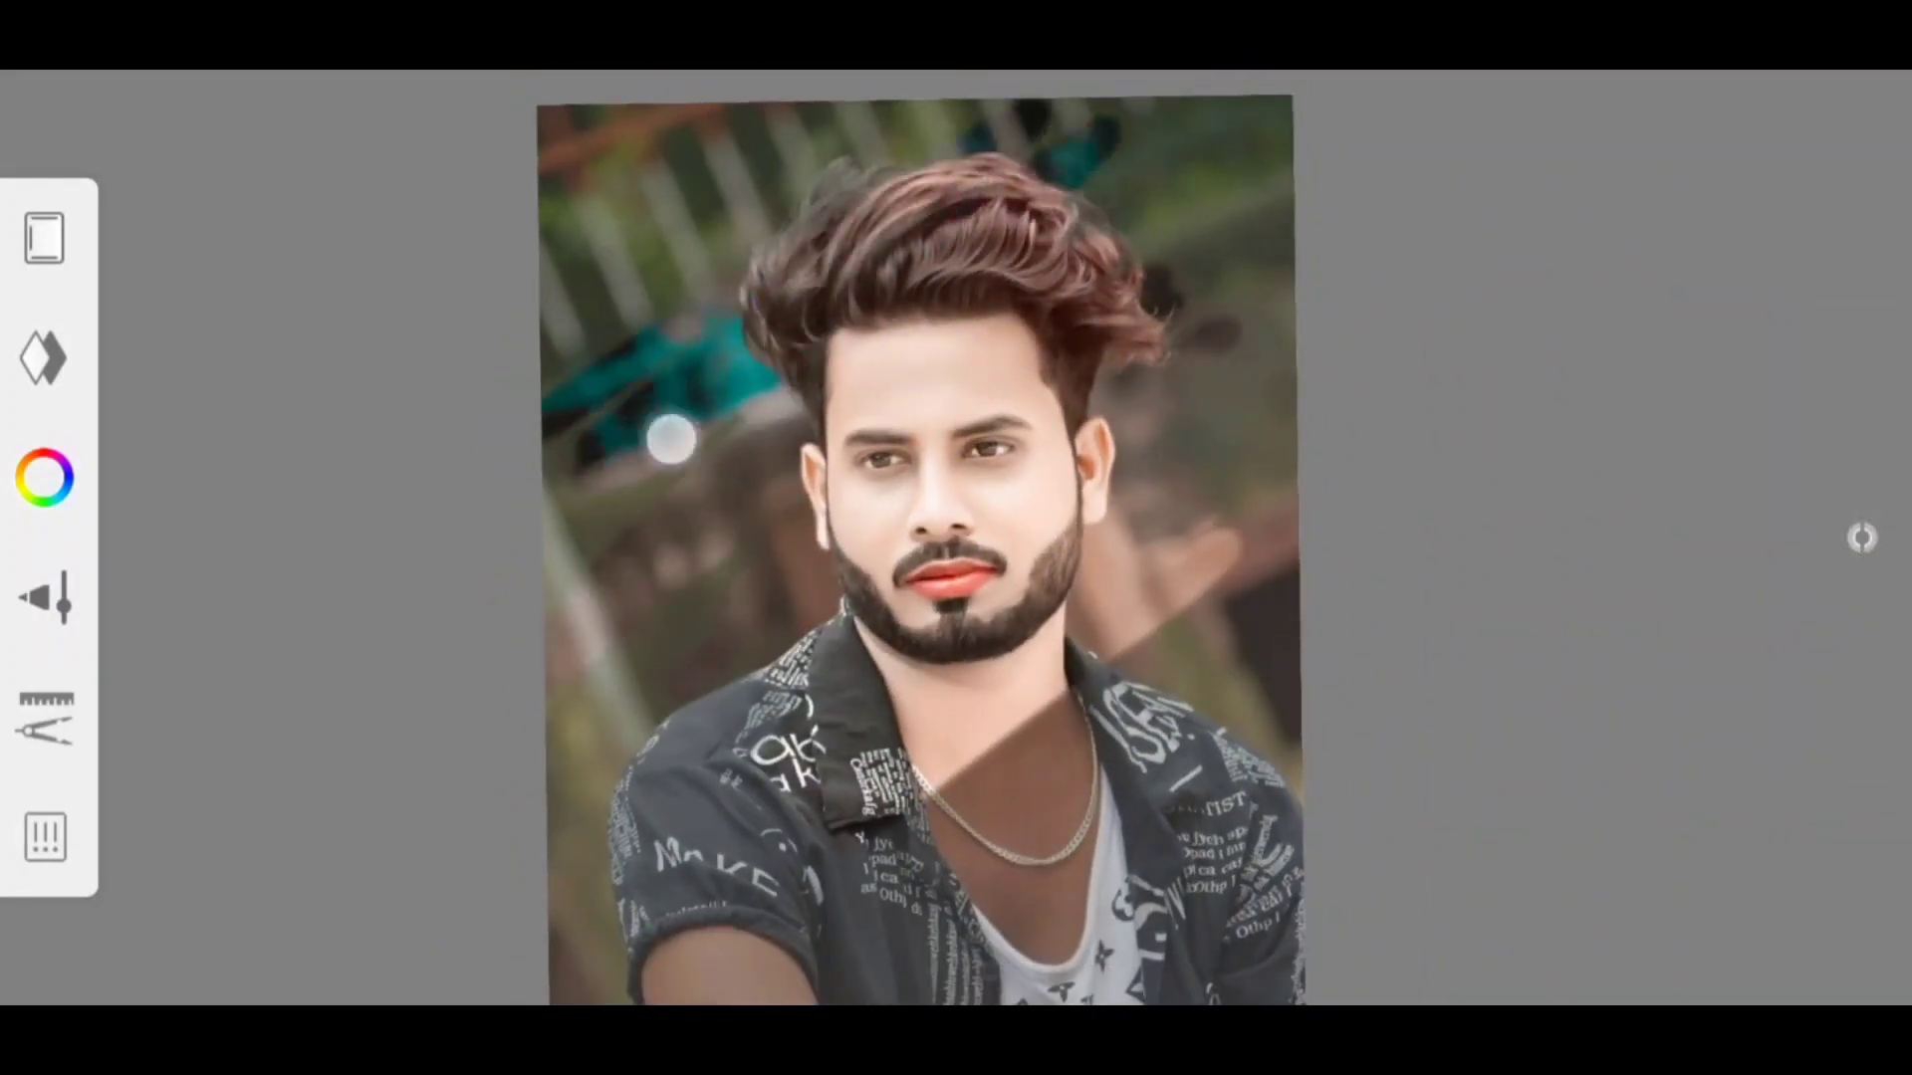
# Check the brush size and colour, then darken and blur the background beside the subject.
pyautogui.scroll(-2, 1245, 587)
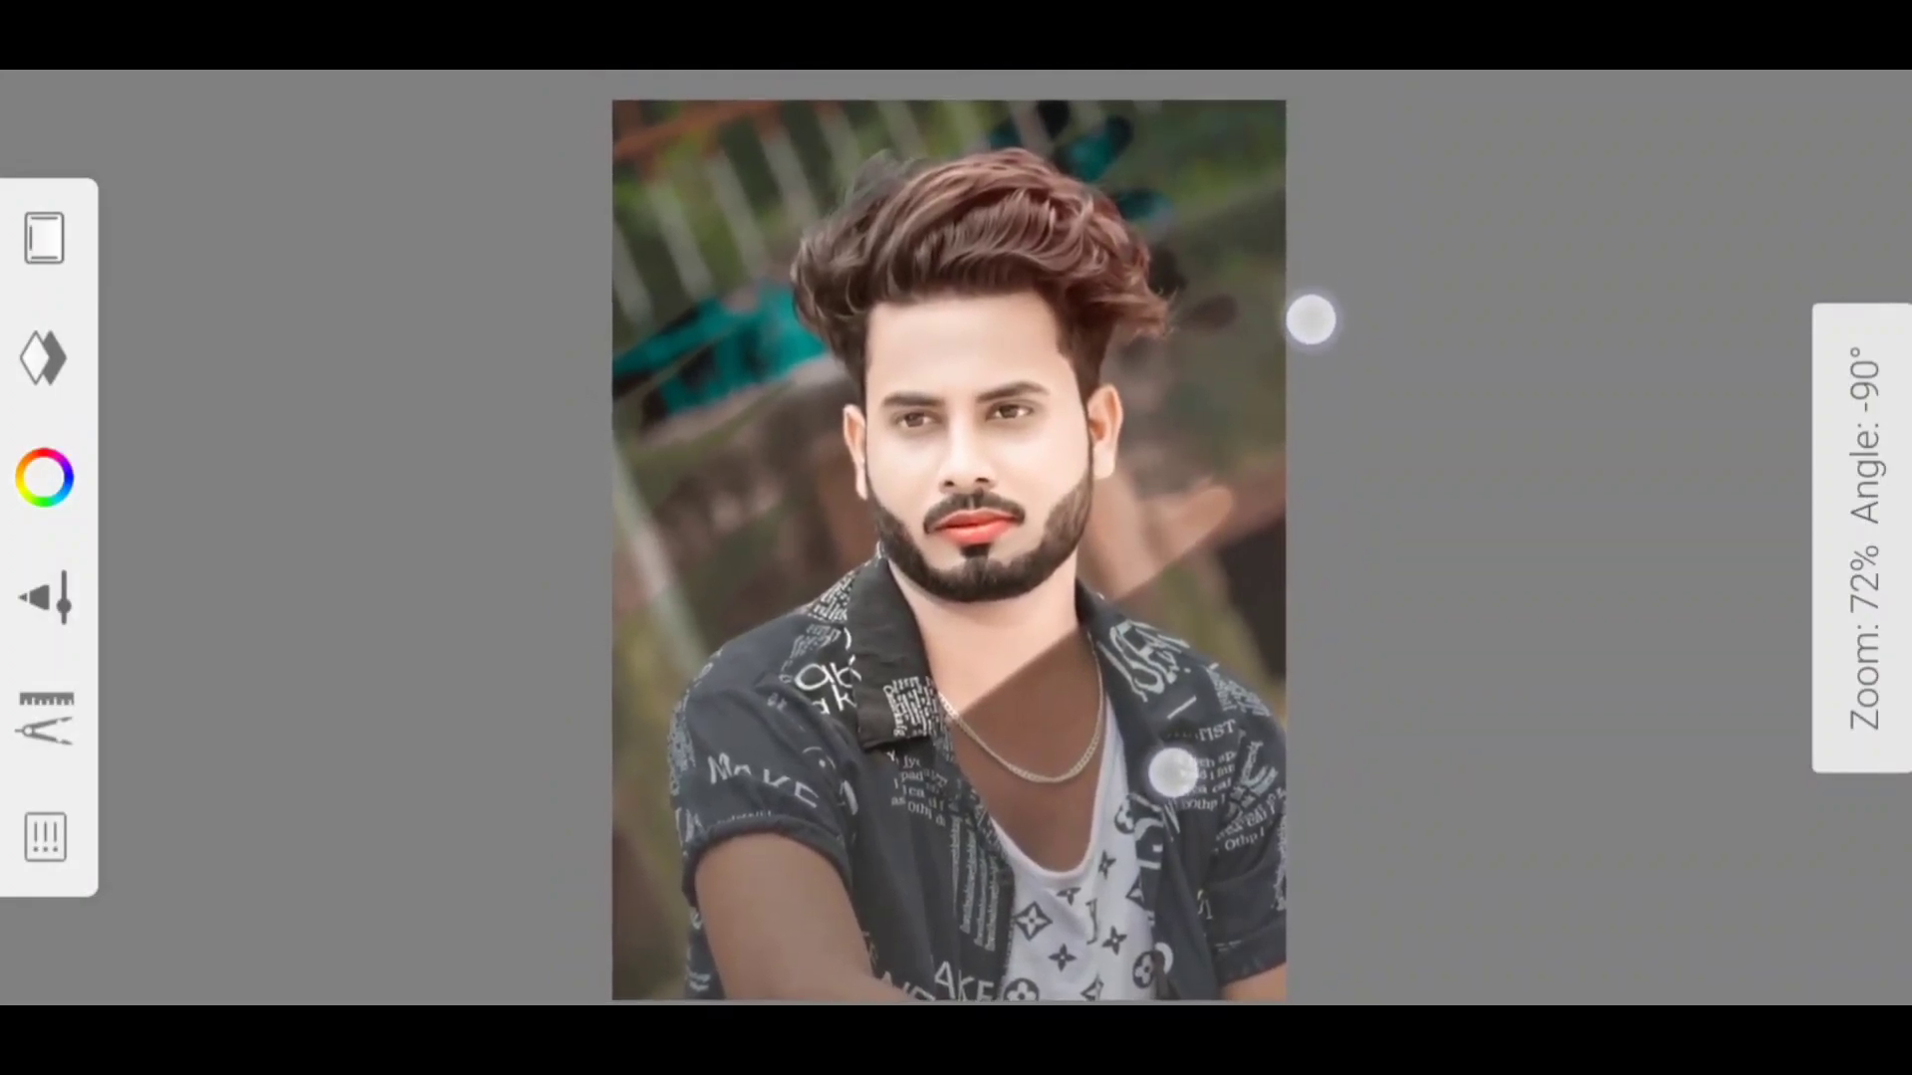
pyautogui.click(981, 538)
pyautogui.moveTo(975, 384); pyautogui.dragTo(1075, 307)
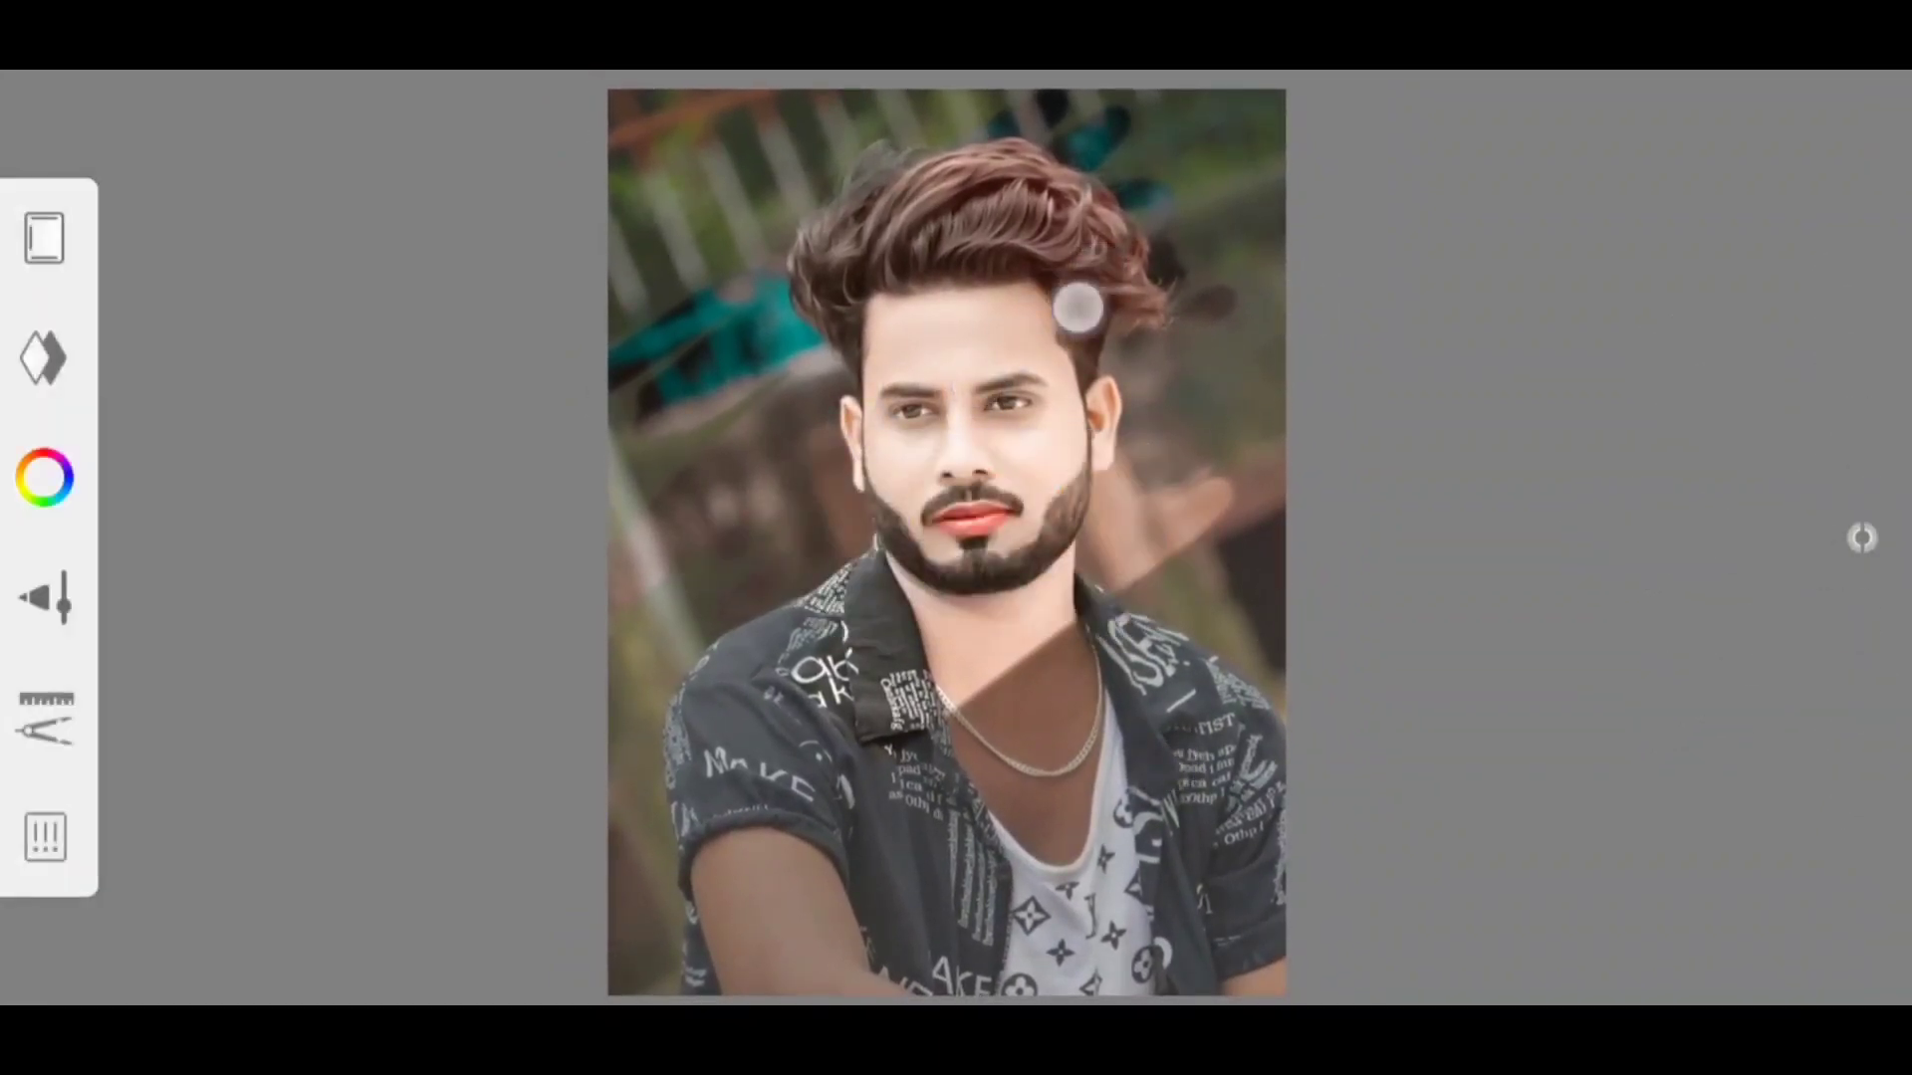
pyautogui.moveTo(690, 80)
pyautogui.mouseDown()
pyautogui.moveTo(1094, 200)
pyautogui.moveTo(825, 461)
pyautogui.moveTo(1106, 500)
pyautogui.moveTo(1398, 294)
pyautogui.moveTo(610, 695)
pyautogui.moveTo(770, 693)
pyautogui.moveTo(653, 918)
pyautogui.moveTo(1167, 759)
pyautogui.moveTo(905, 500)
pyautogui.moveTo(1265, 567)
pyautogui.moveTo(1320, 602)
pyautogui.moveTo(837, 993)
pyautogui.moveTo(1455, 798)
pyautogui.moveTo(1425, 511)
pyautogui.mouseUp()
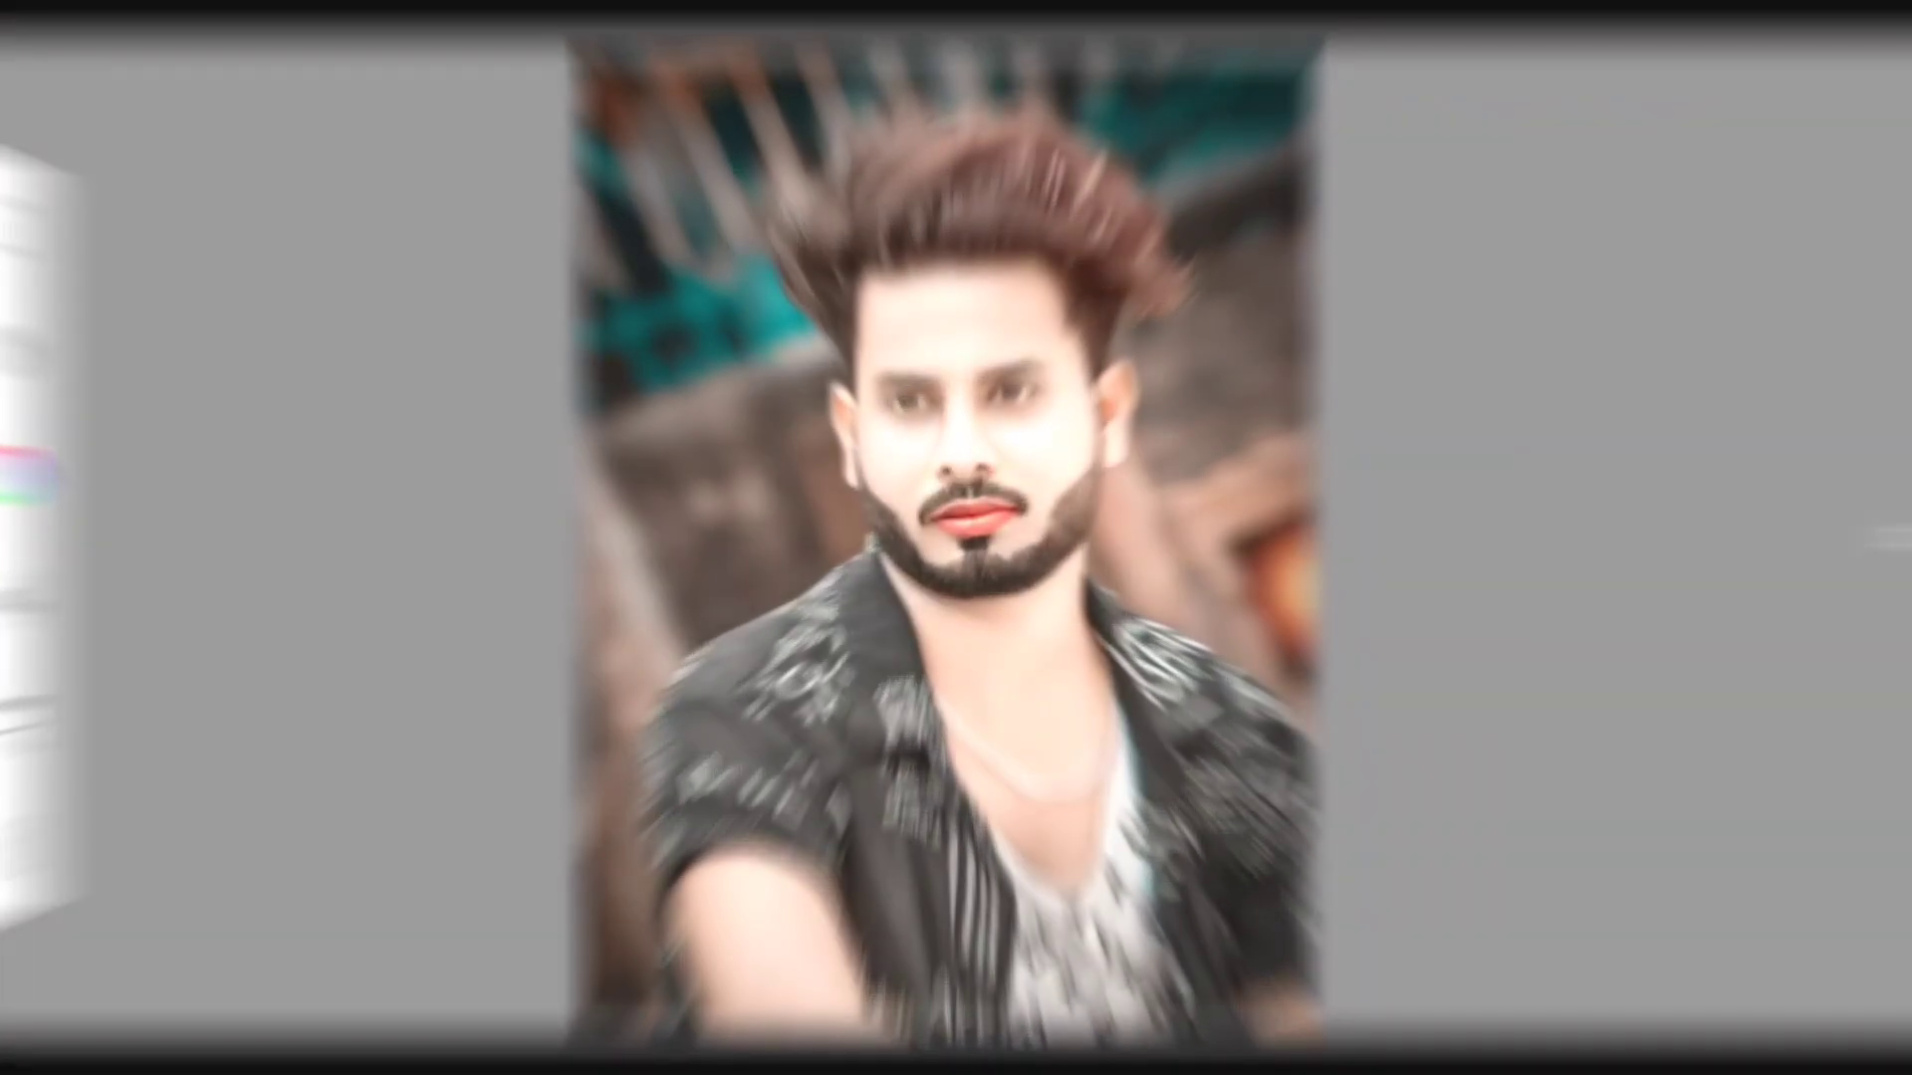
# Adjust the view and browse the Brush Library's brush sets.
pyautogui.scroll(5, 1083, 642)
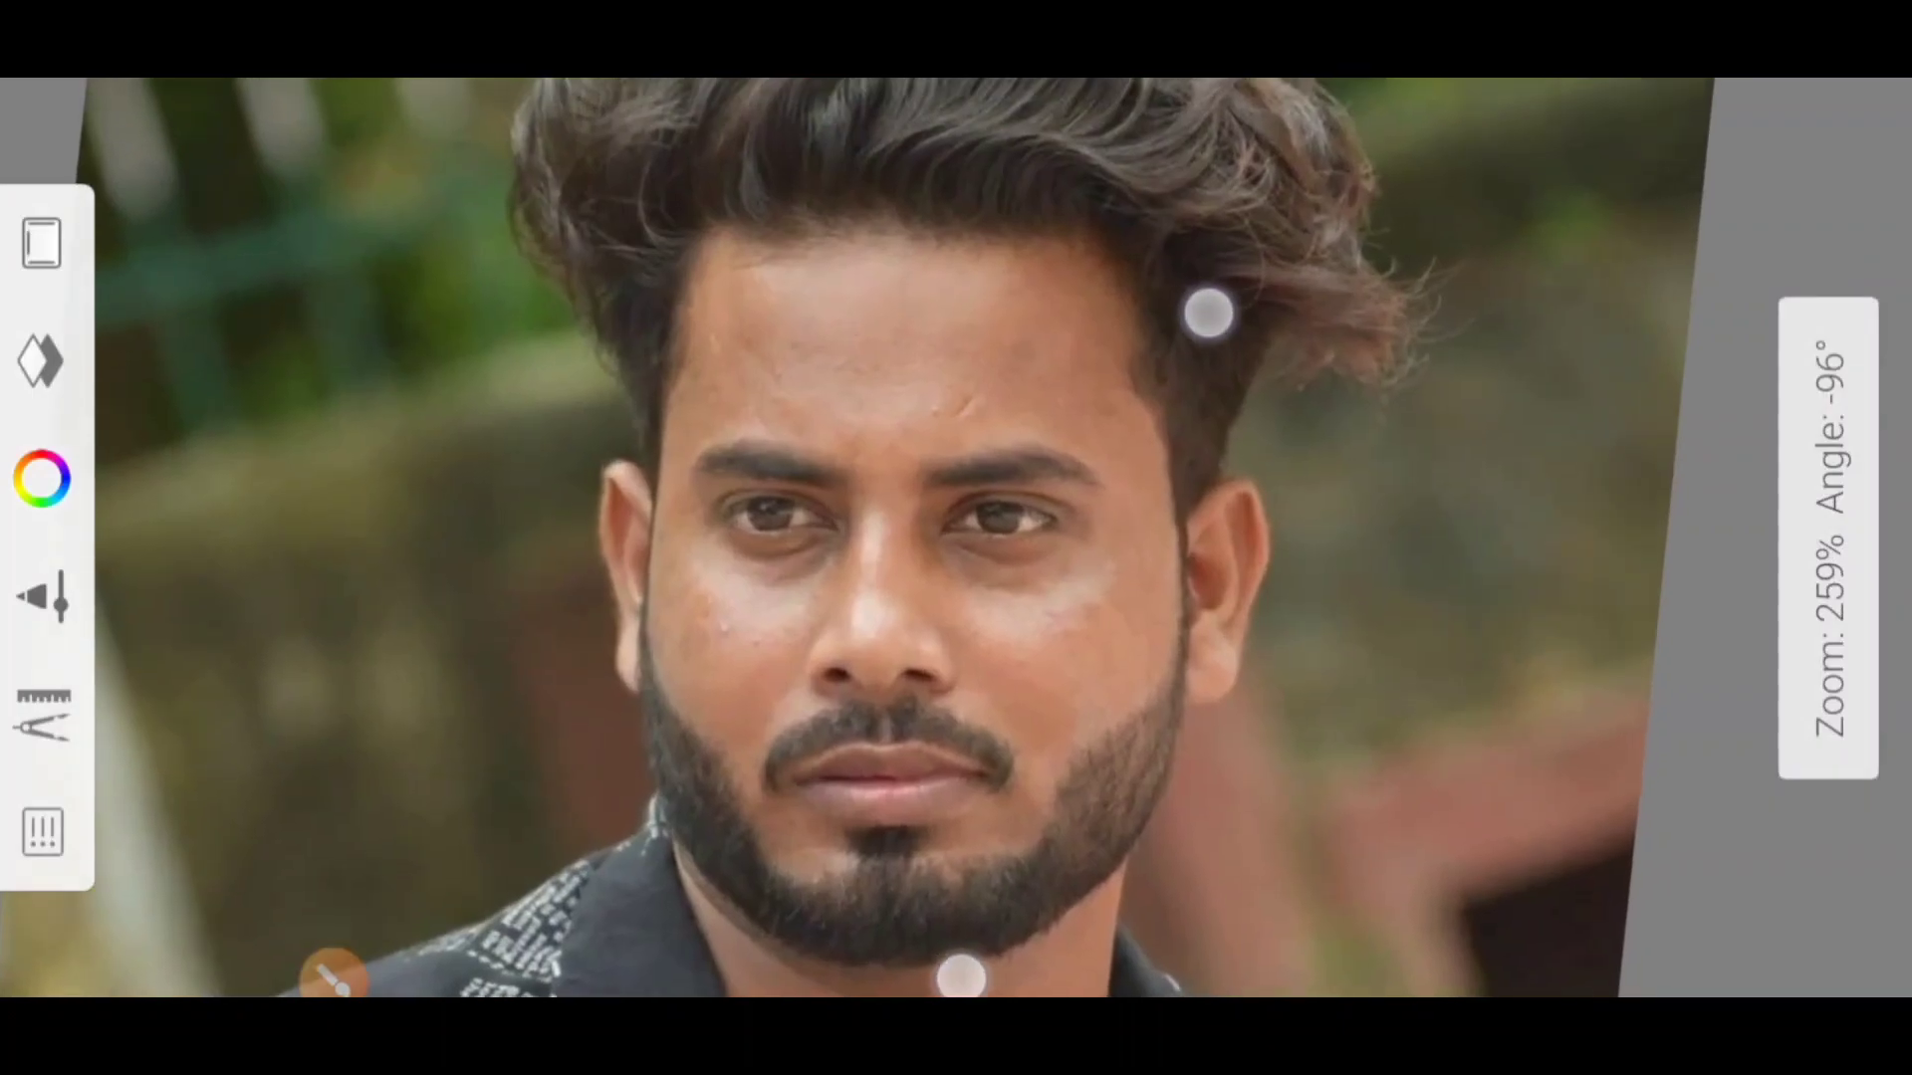
pyautogui.scroll(1, 1076, 529)
pyautogui.scroll(2, 1143, 577)
pyautogui.scroll(3, 1214, 580)
pyautogui.scroll(-3, 1137, 450)
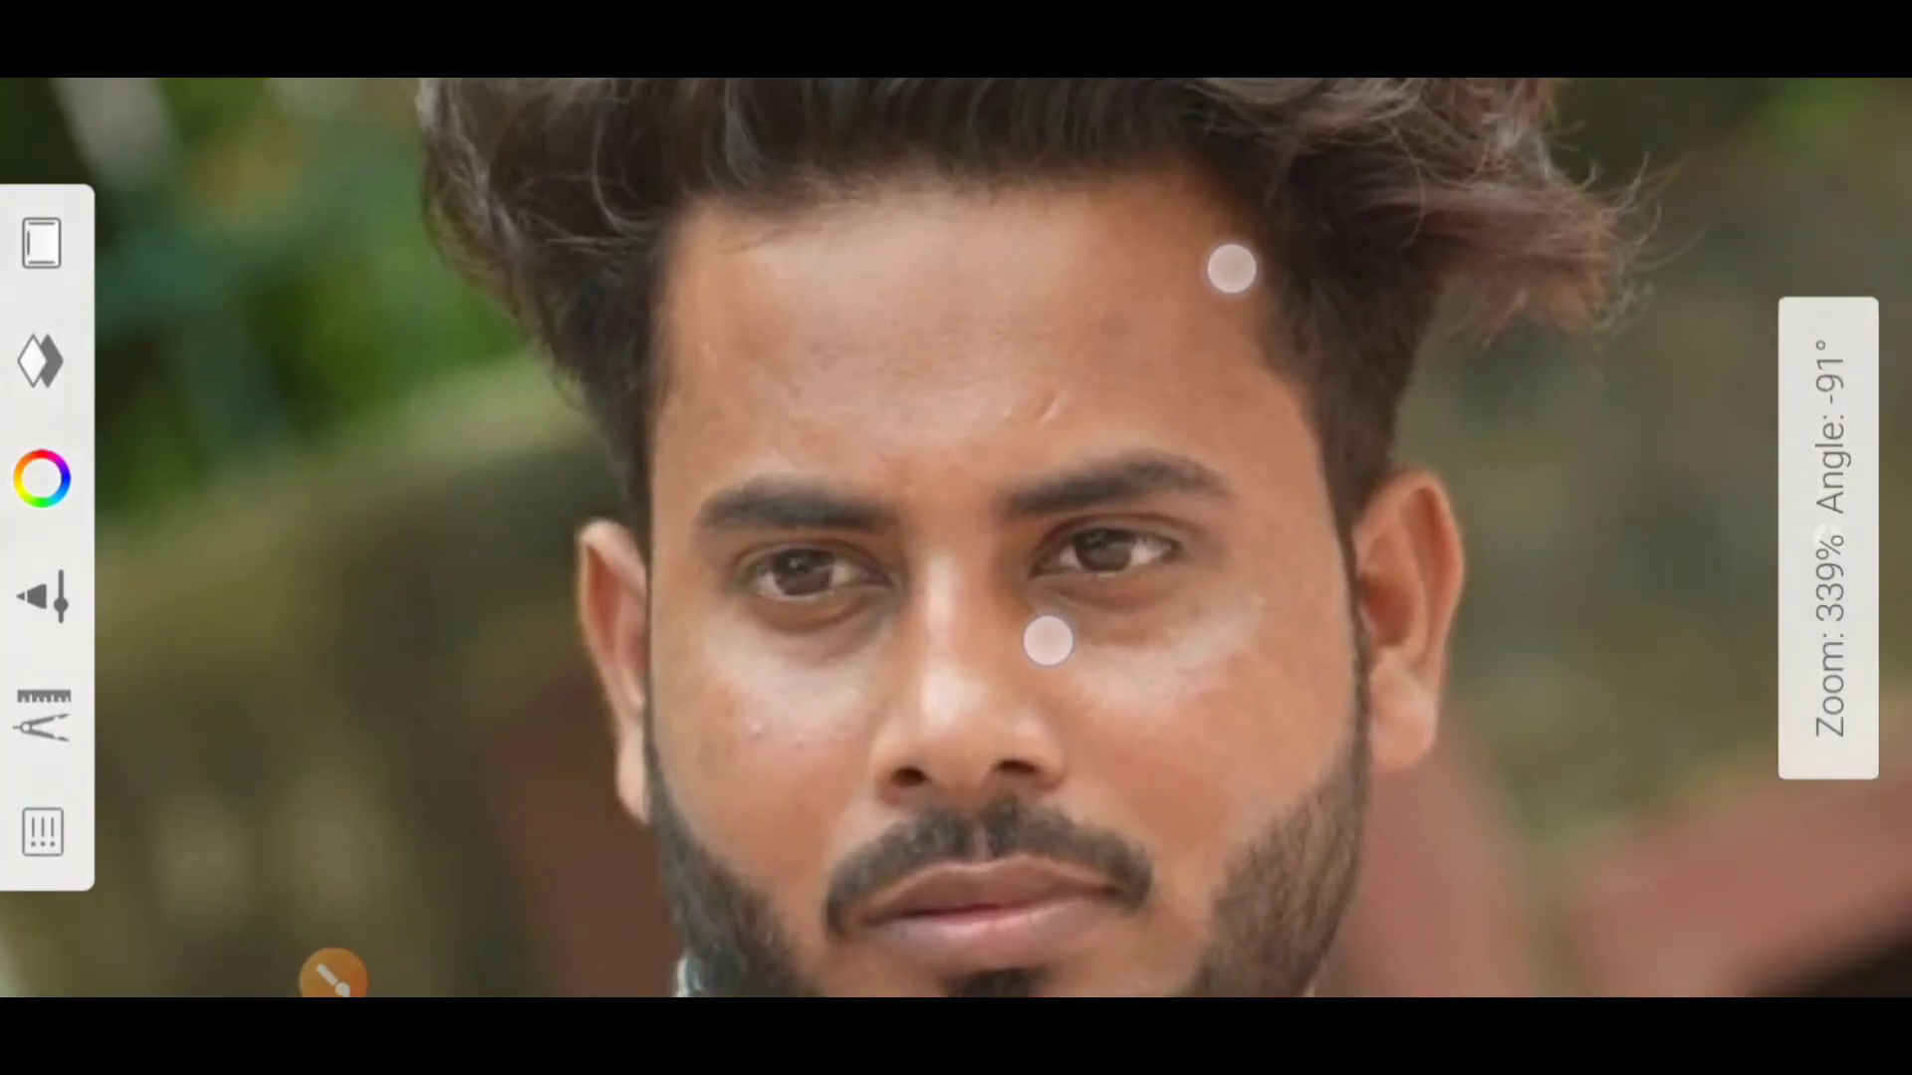
pyautogui.scroll(1, 1262, 473)
pyautogui.scroll(2, 1267, 605)
pyautogui.scroll(-4, 1163, 424)
pyautogui.scroll(-2, 1155, 518)
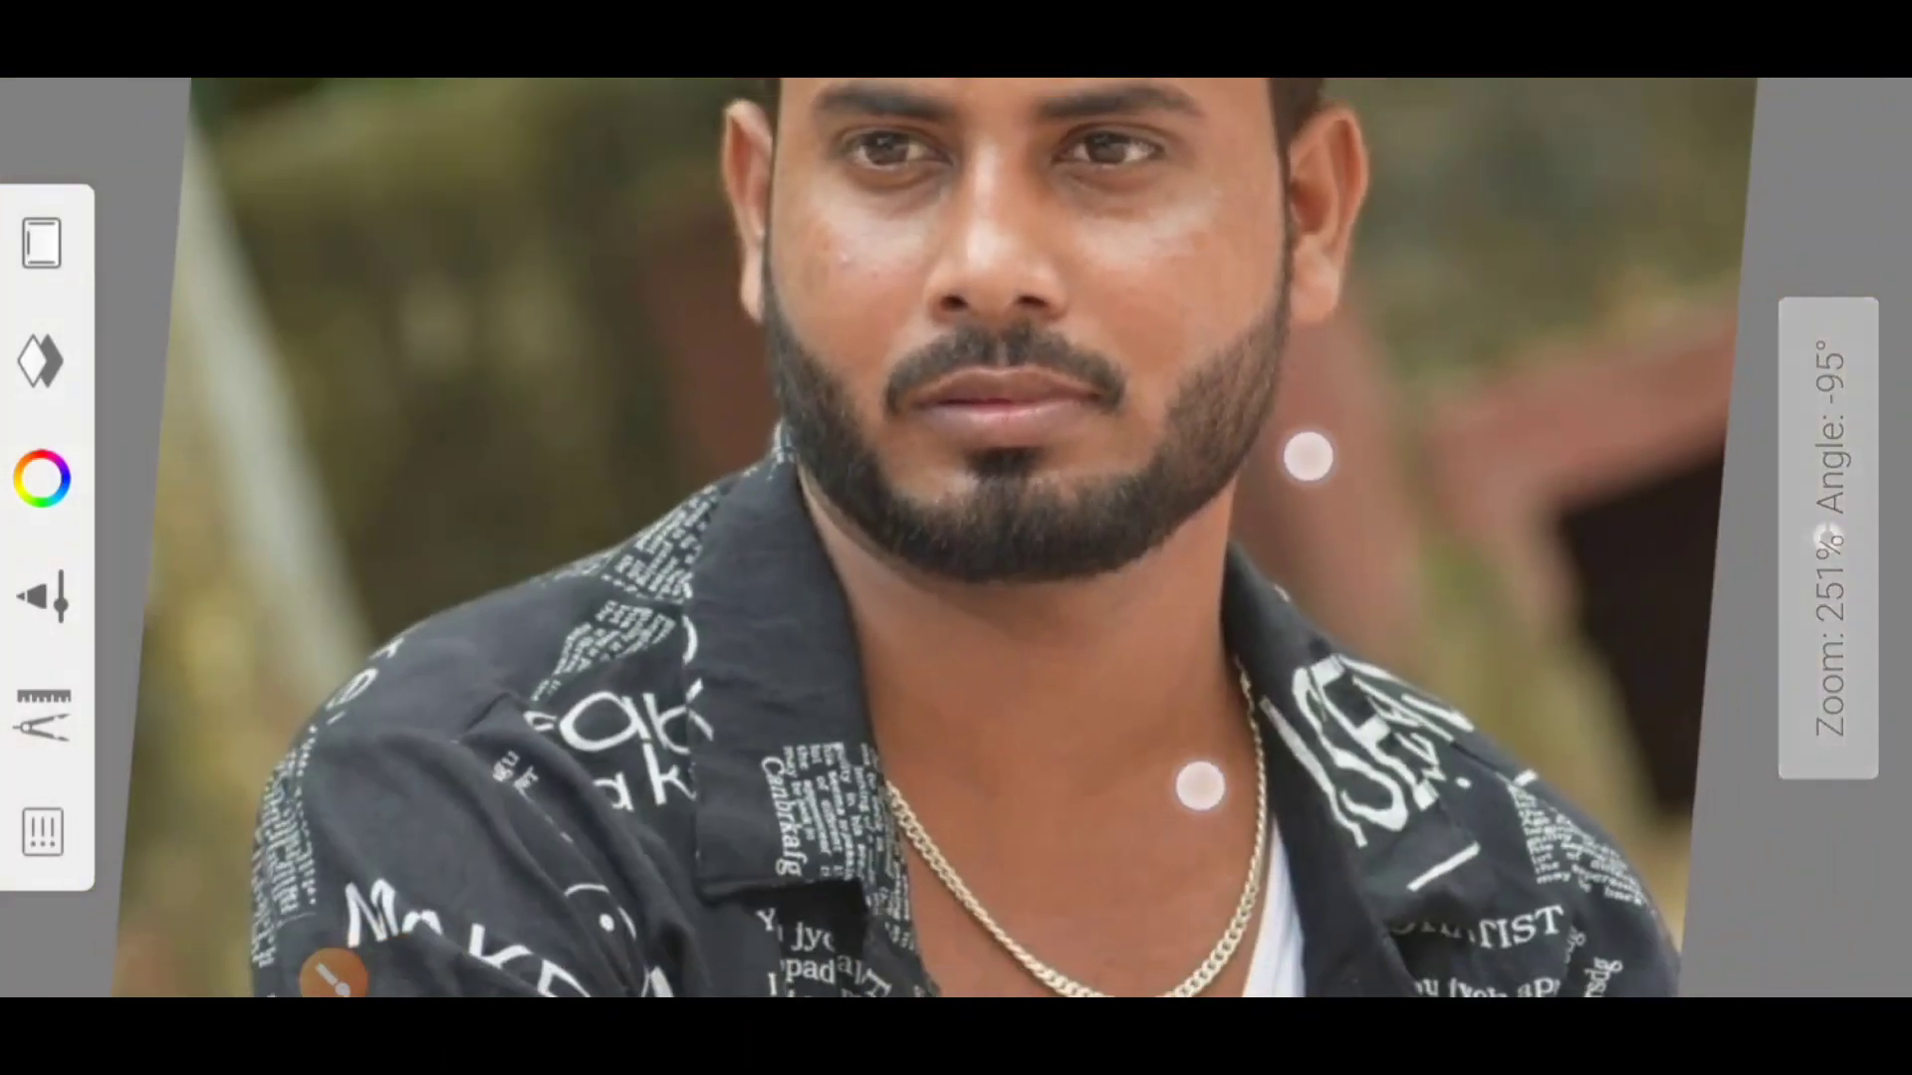
pyautogui.scroll(-2, 1214, 797)
pyautogui.scroll(2, 1245, 866)
pyautogui.scroll(-4, 1235, 876)
pyautogui.scroll(-3, 1277, 611)
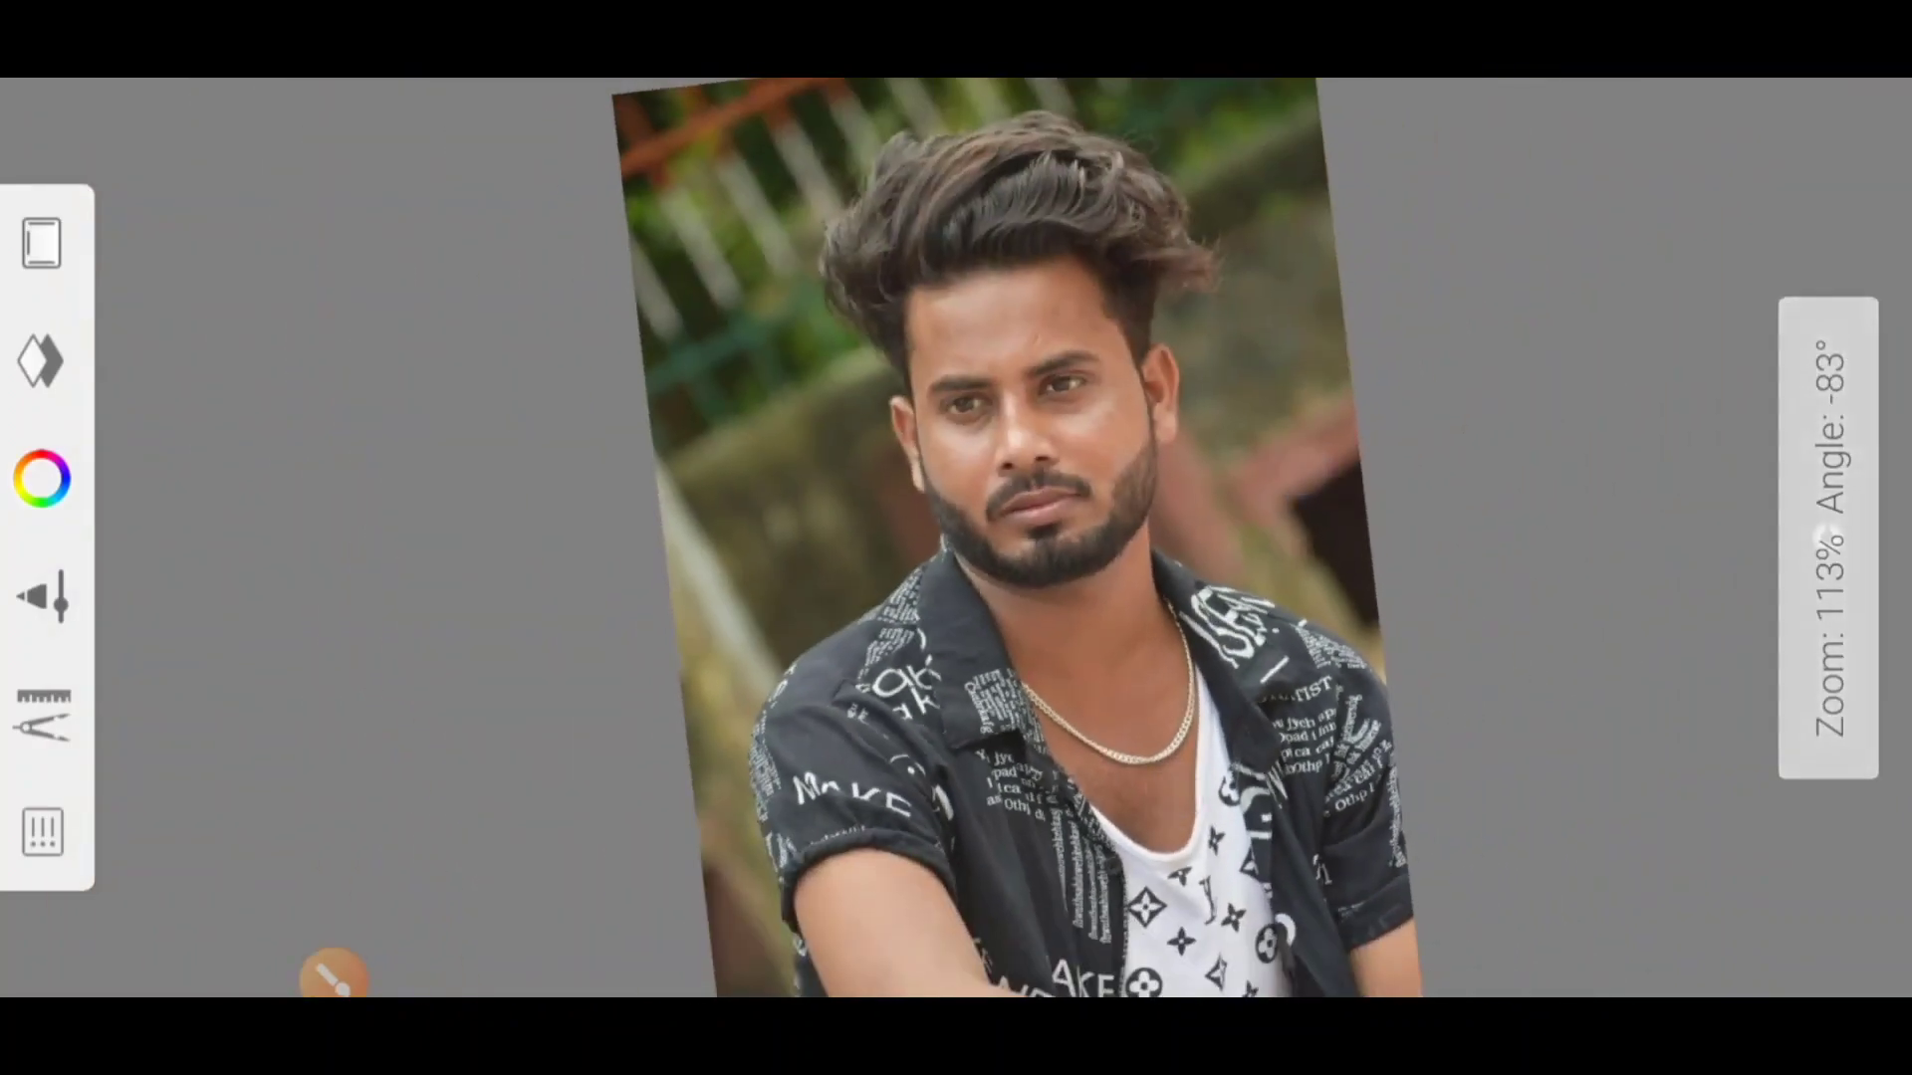
pyautogui.scroll(-2, 1244, 597)
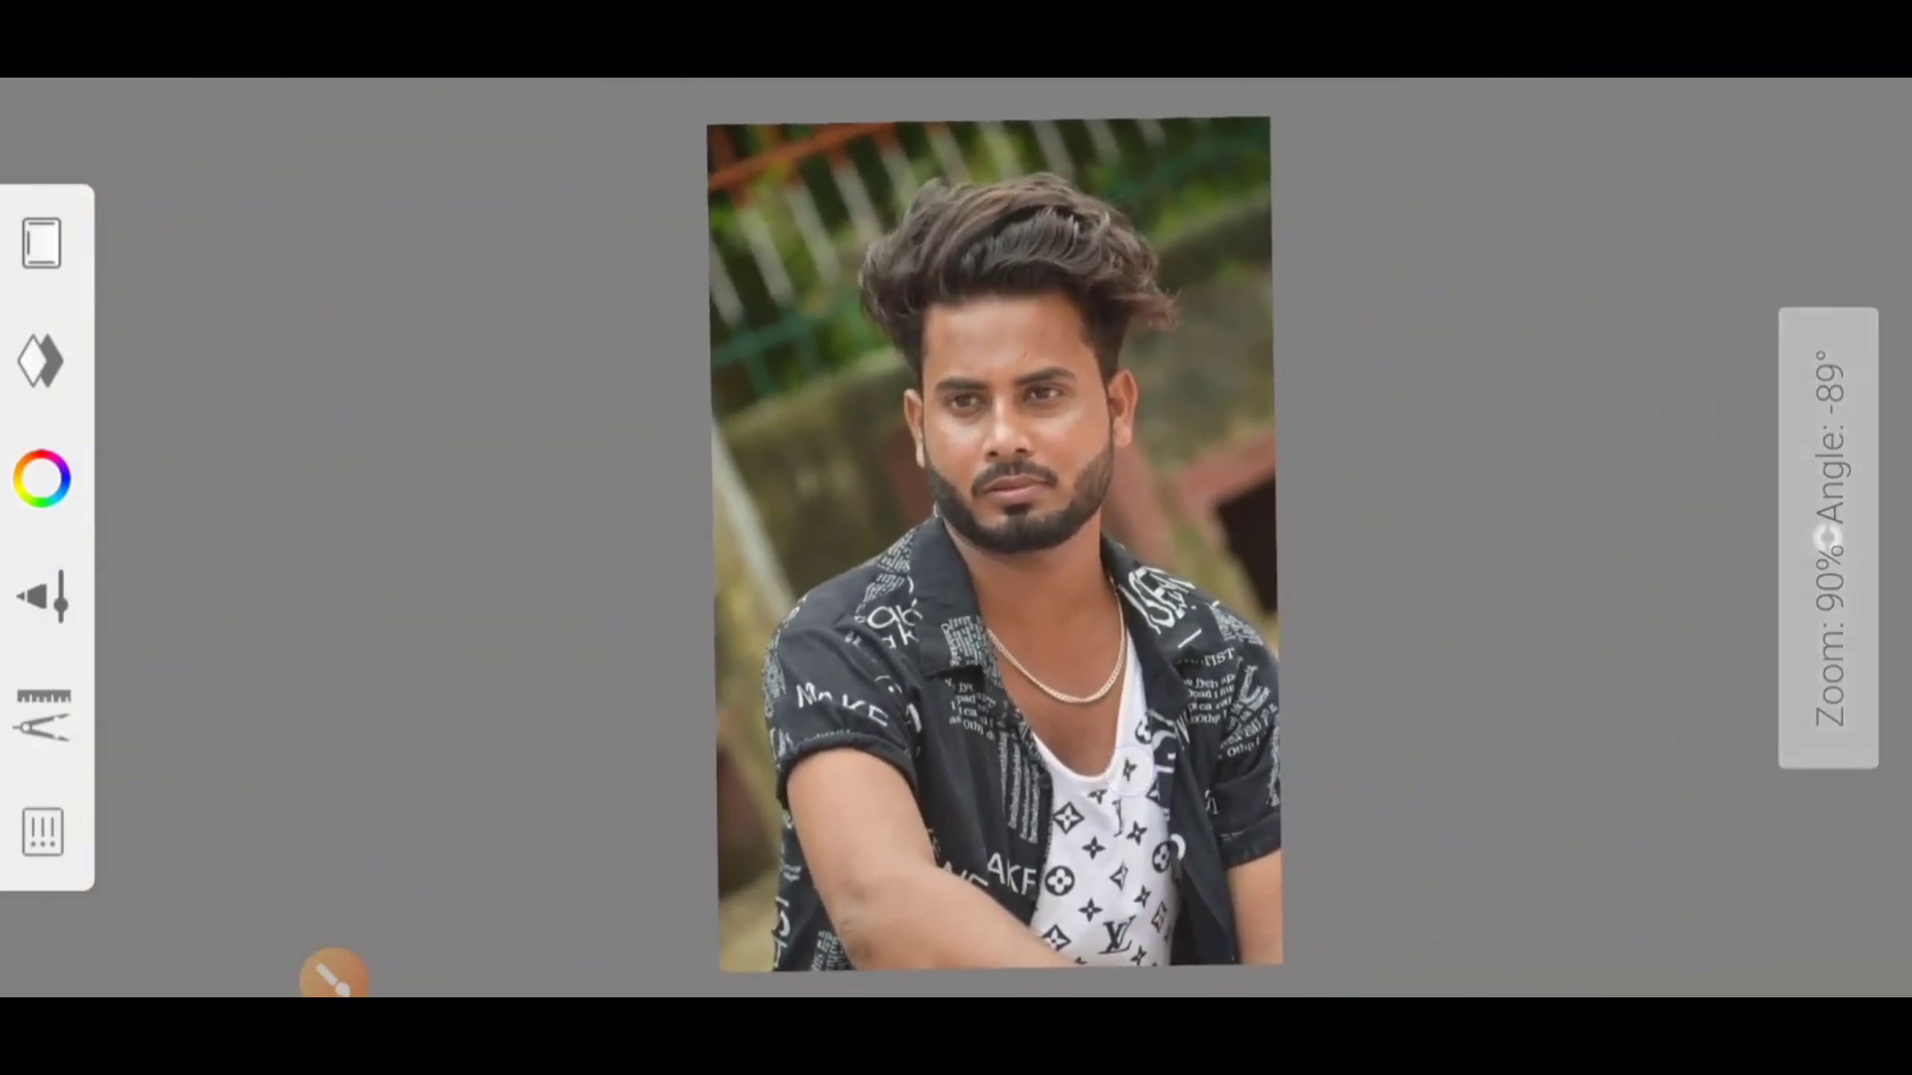
pyautogui.click(1830, 538)
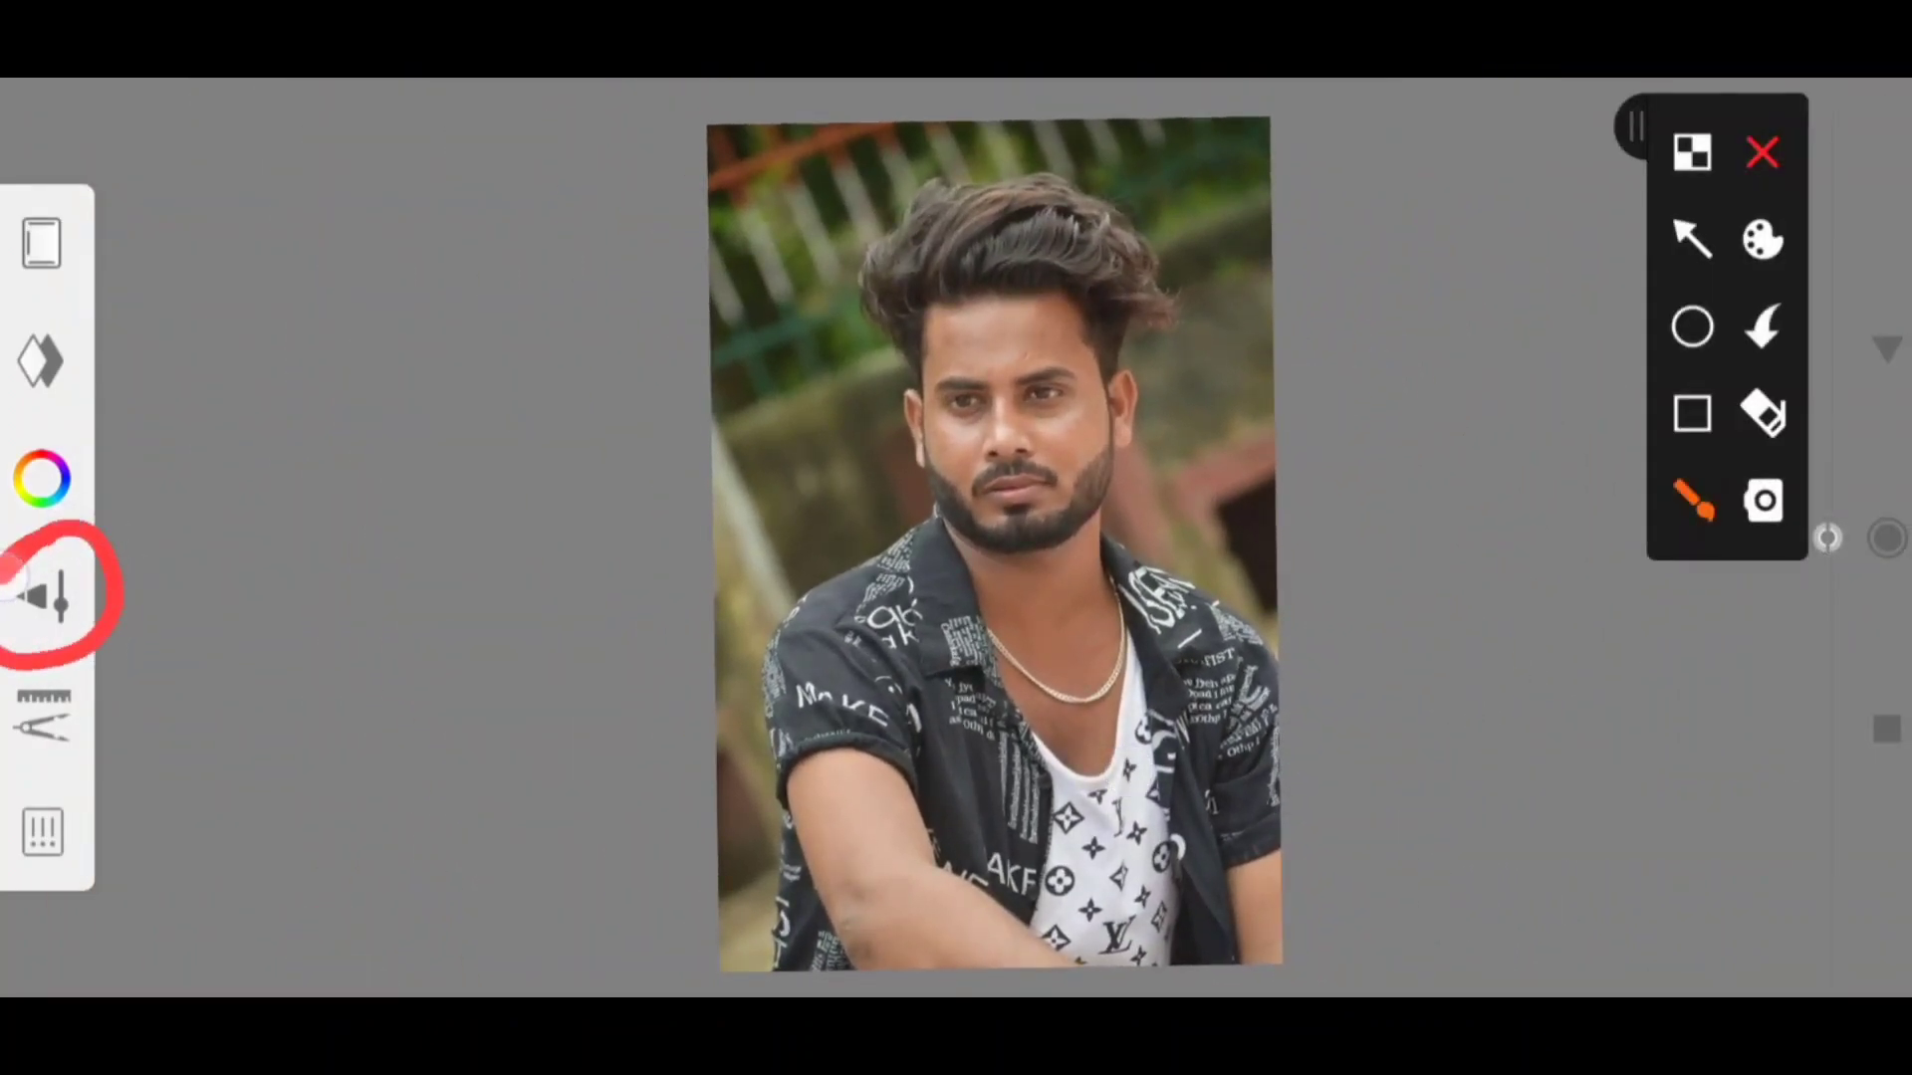
pyautogui.click(1762, 152)
pyautogui.click(333, 951)
pyautogui.hscroll(5, 1055, 734)
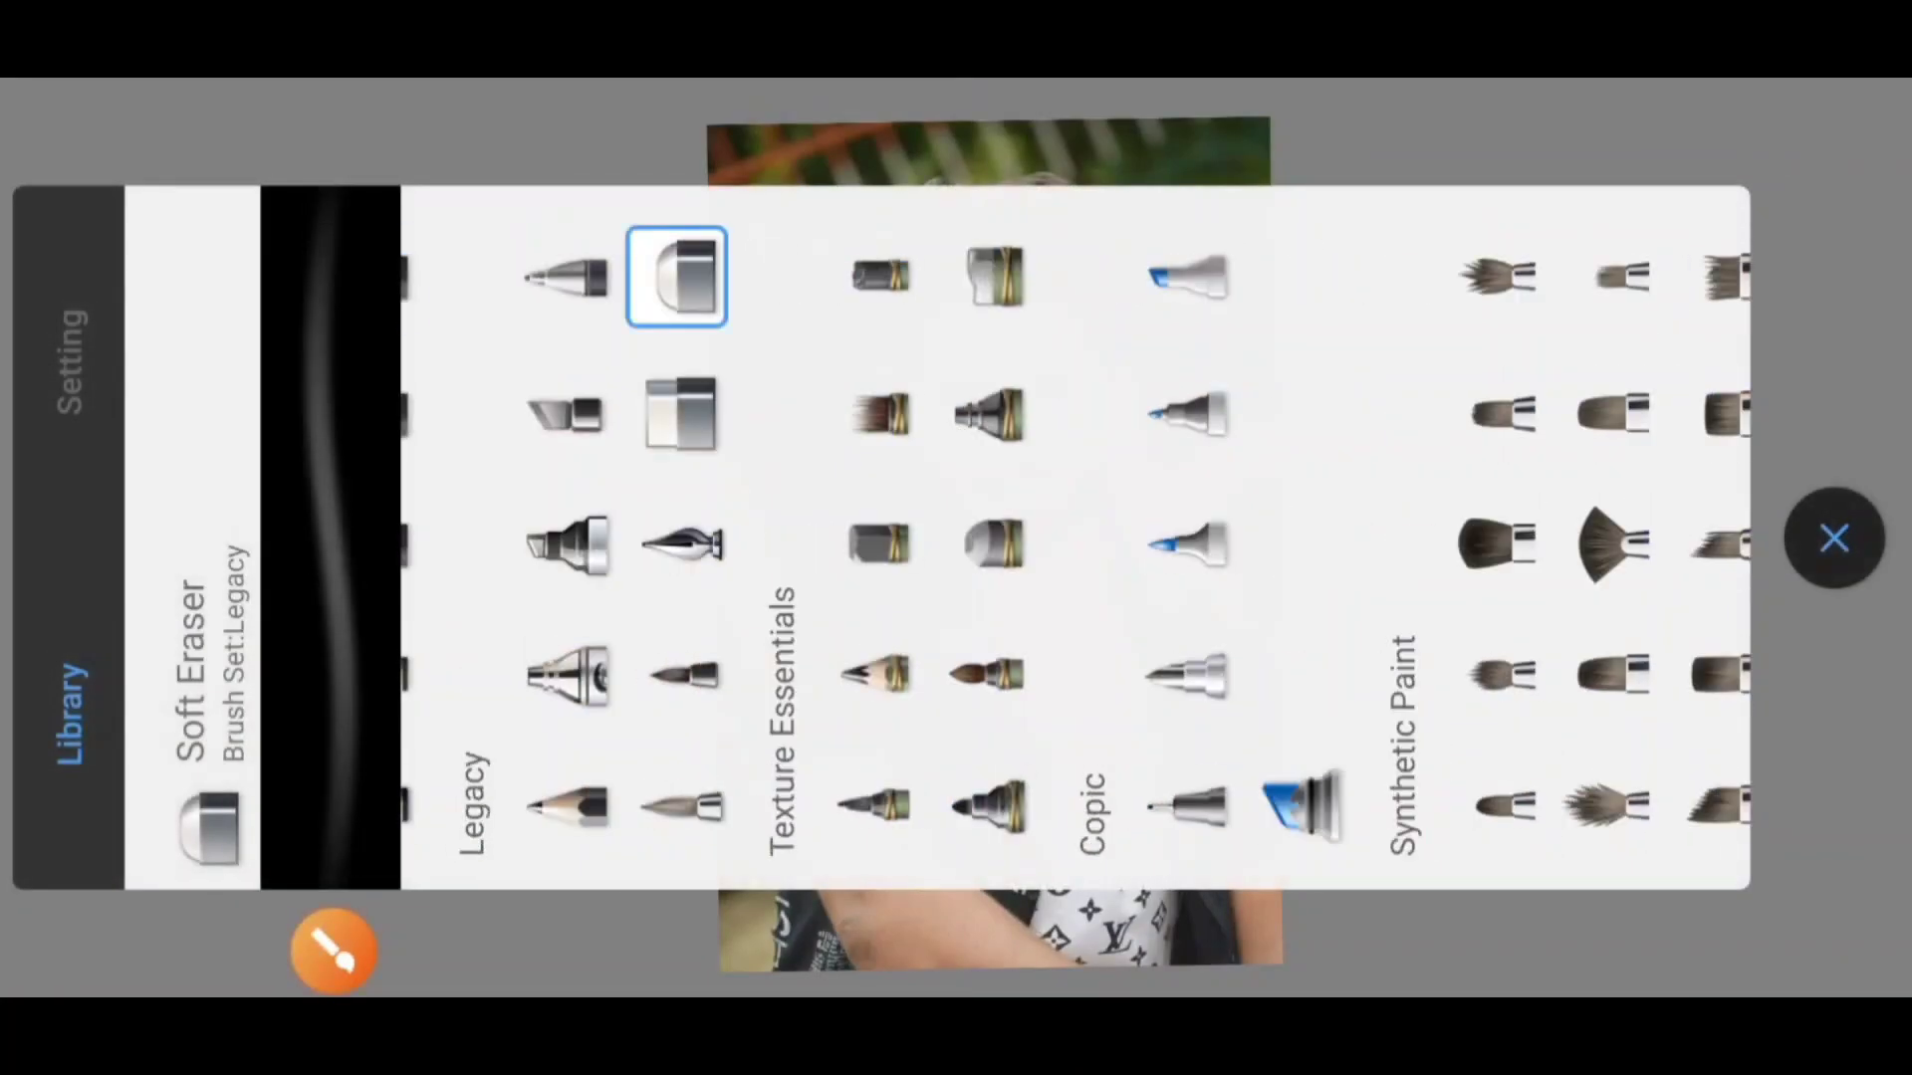
pyautogui.hscroll(10, 1541, 637)
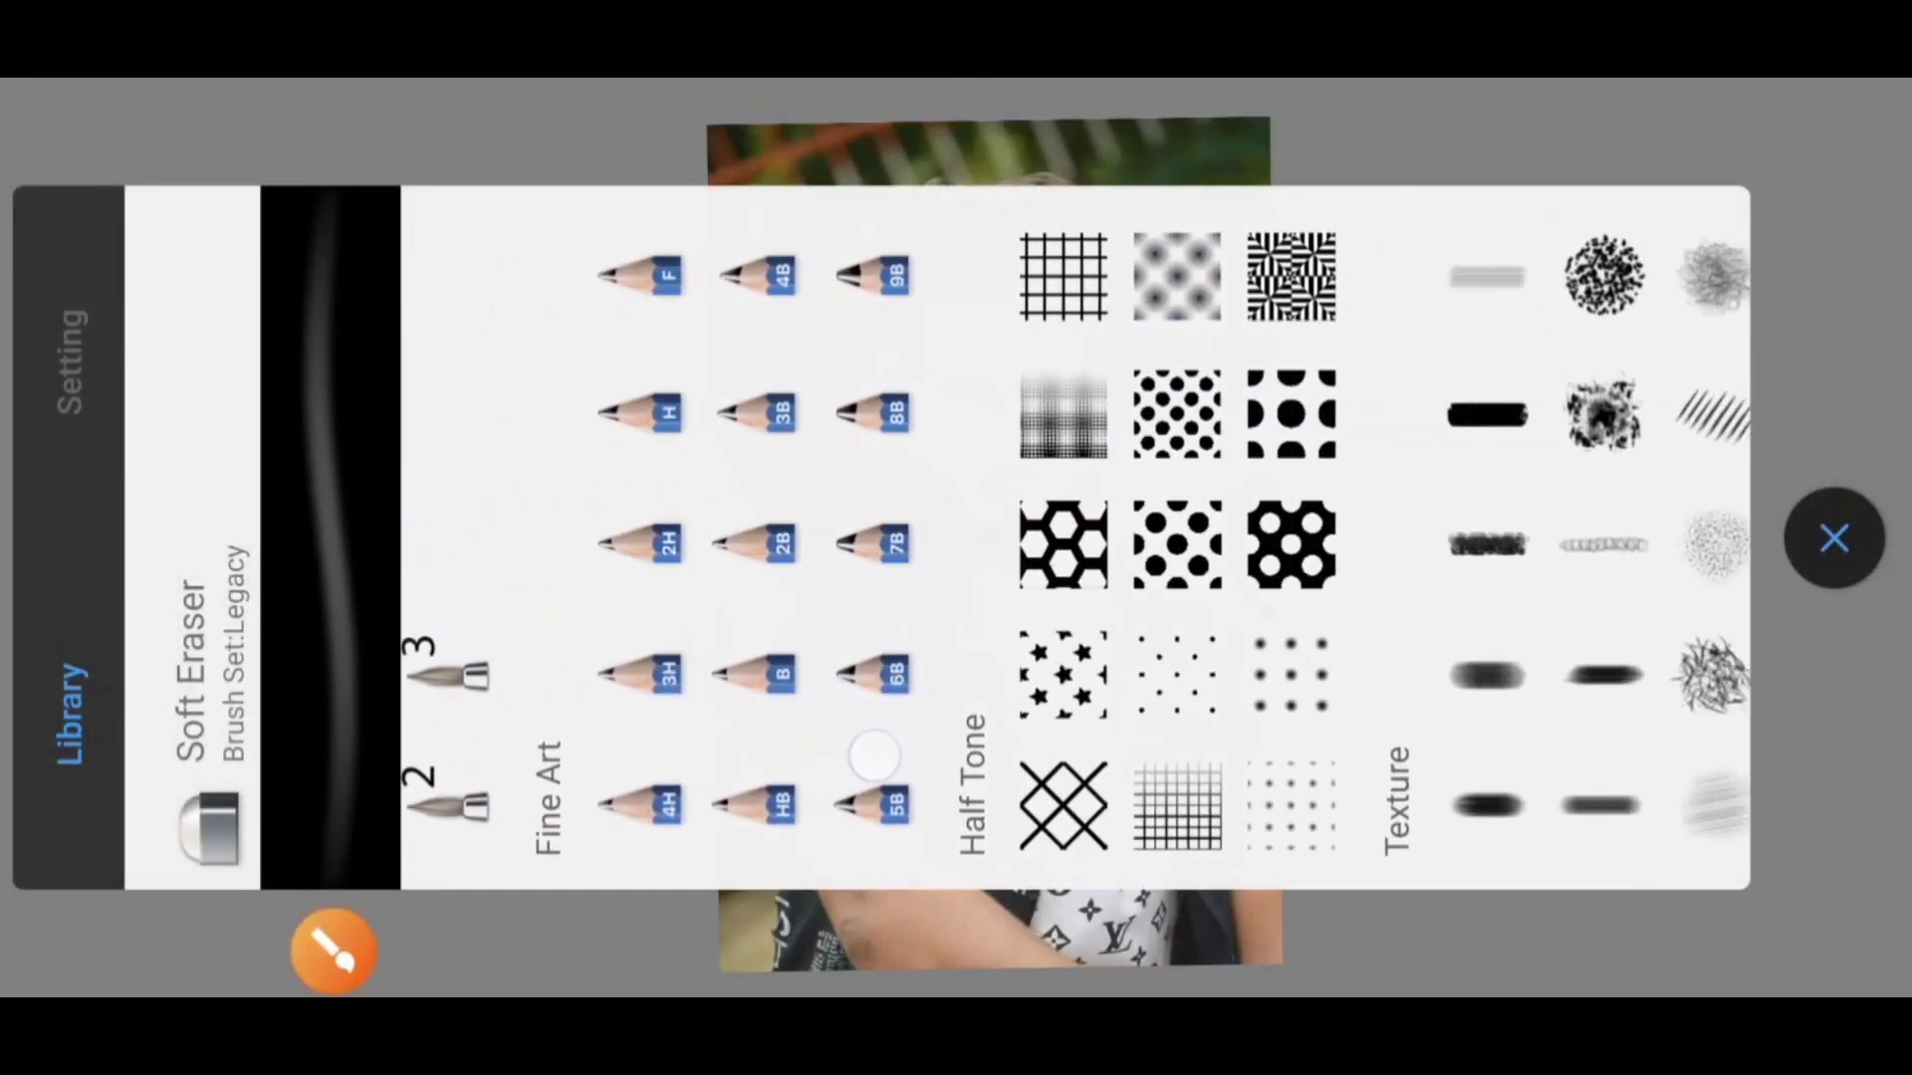
pyautogui.hscroll(10, 814, 758)
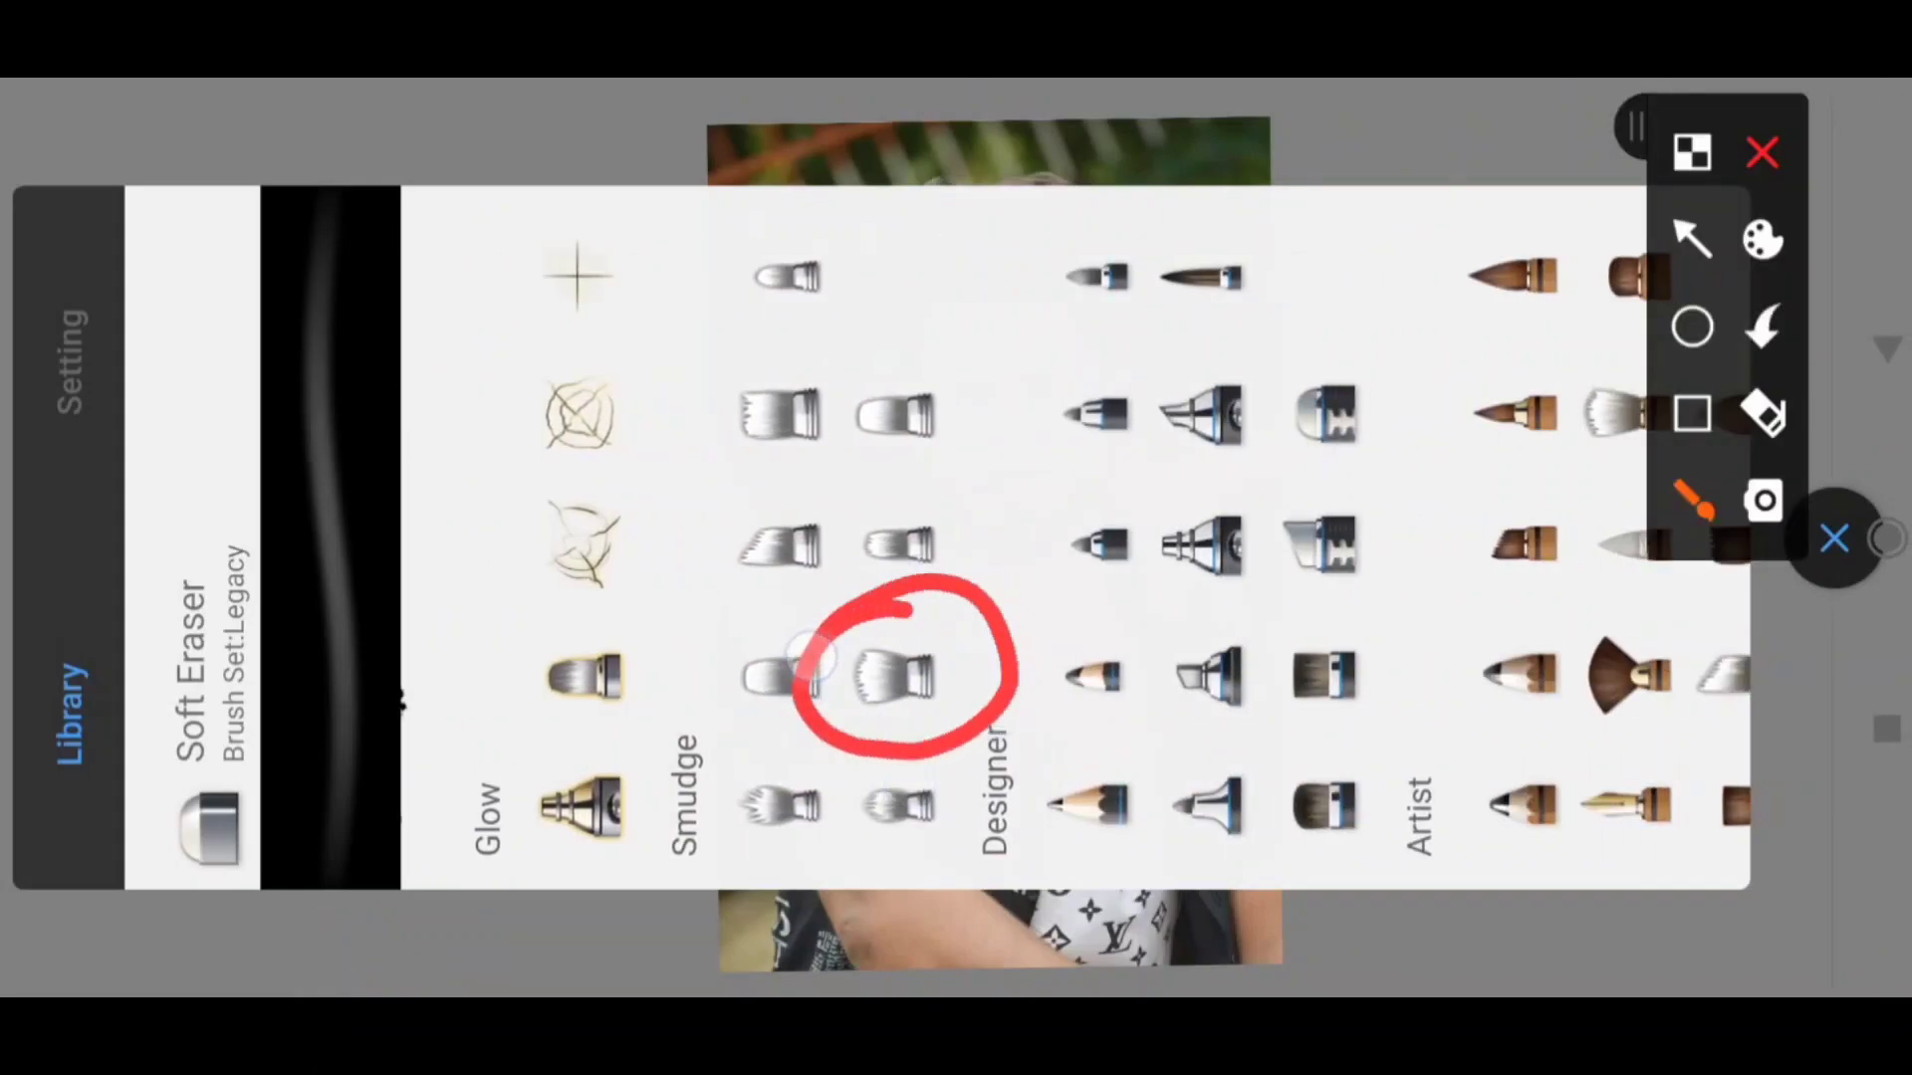
# Select the Smudge Round Bristle Brush from the Smudge set.
pyautogui.click(1762, 152)
pyautogui.click(889, 675)
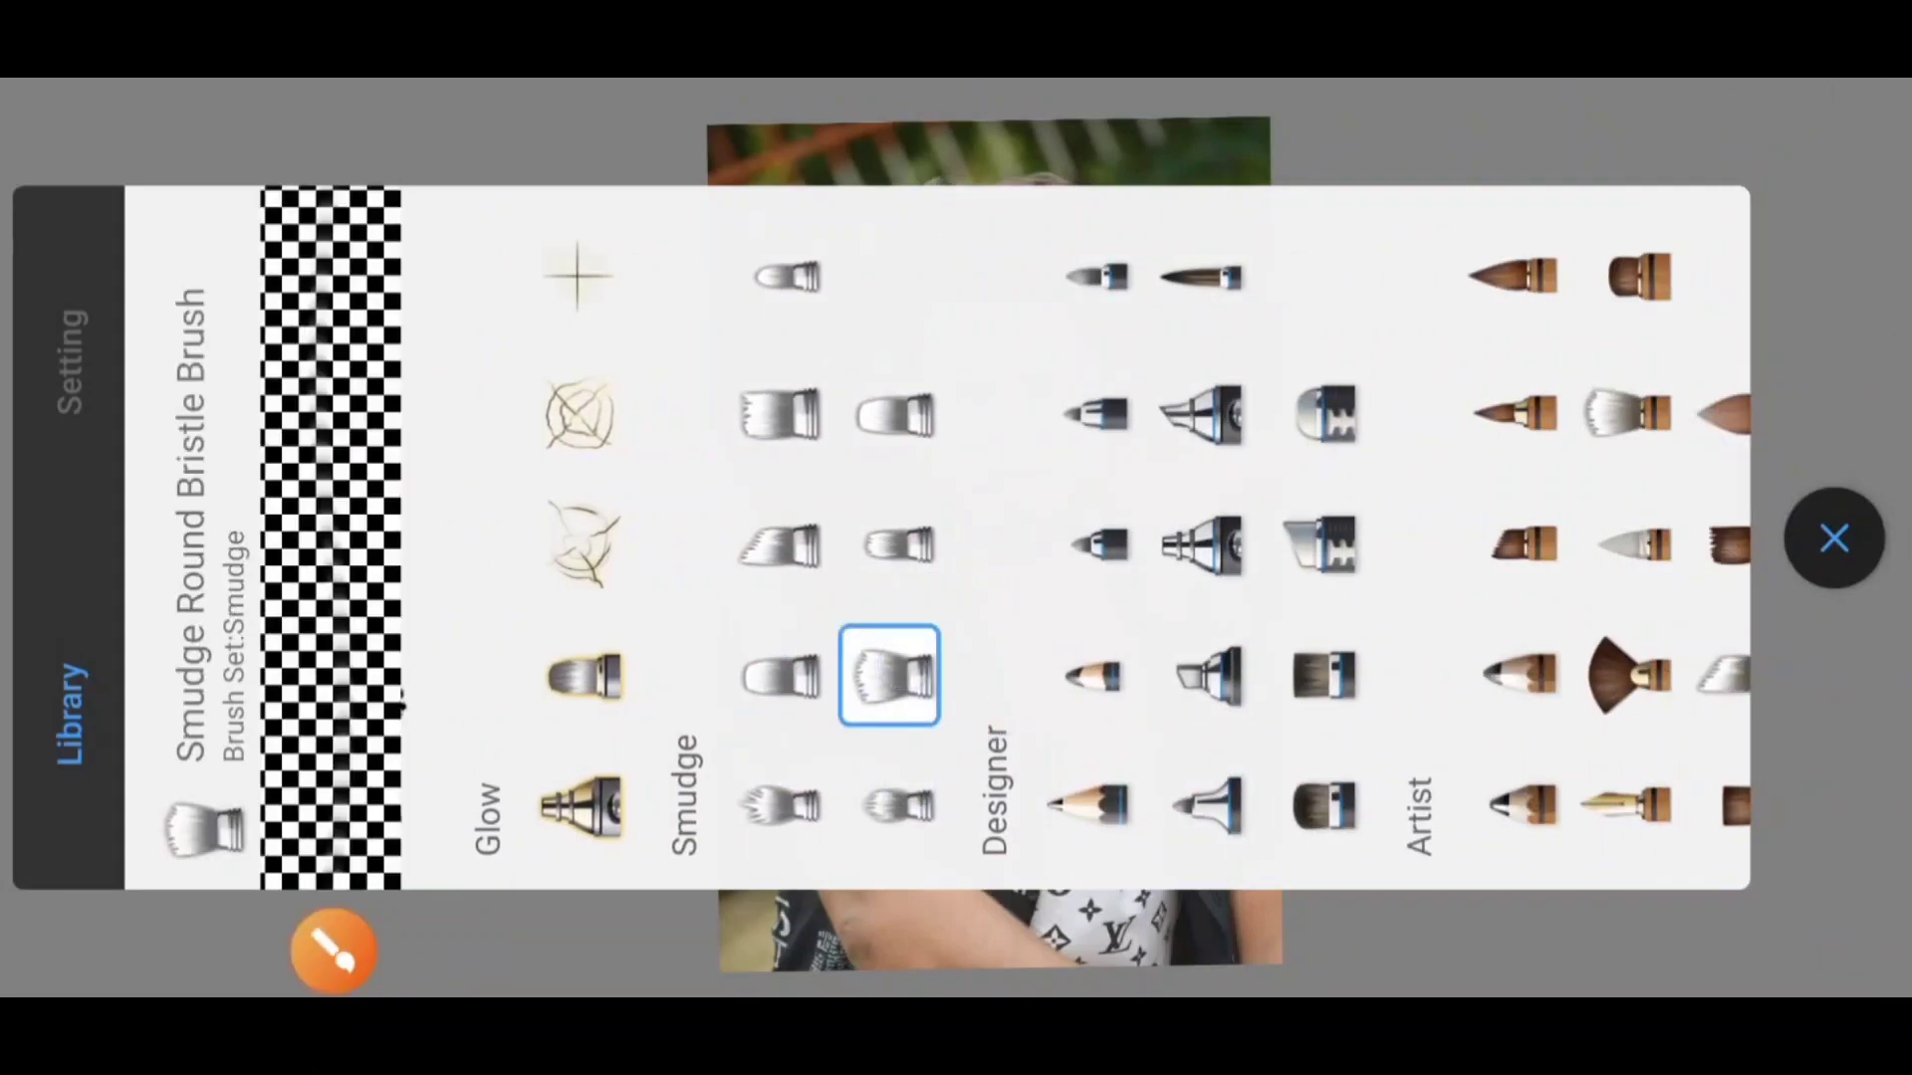
pyautogui.click(331, 949)
pyautogui.moveTo(96, 468); pyautogui.dragTo(35, 290)
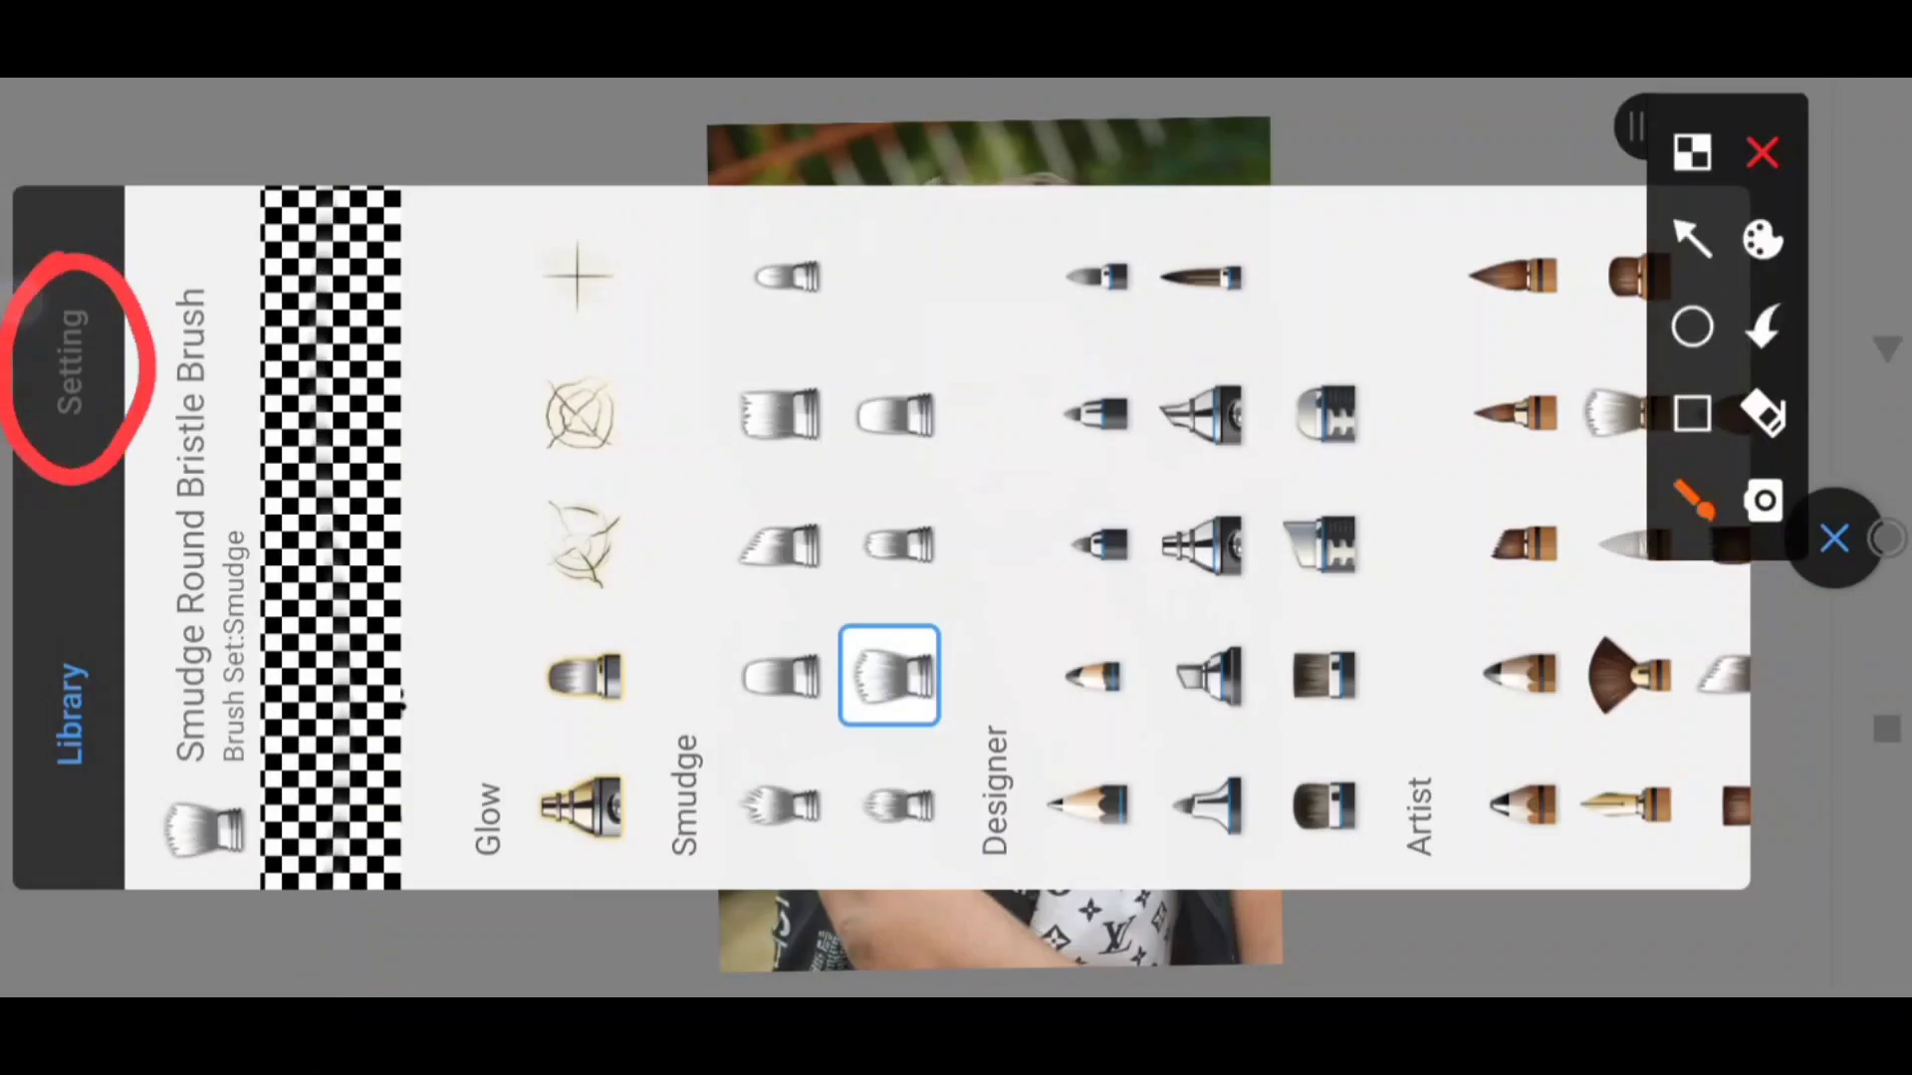
# Confirm the smudge brush at size 16.1, flow 4%, strength 6%, and close its settings.
pyautogui.click(1762, 153)
pyautogui.click(70, 361)
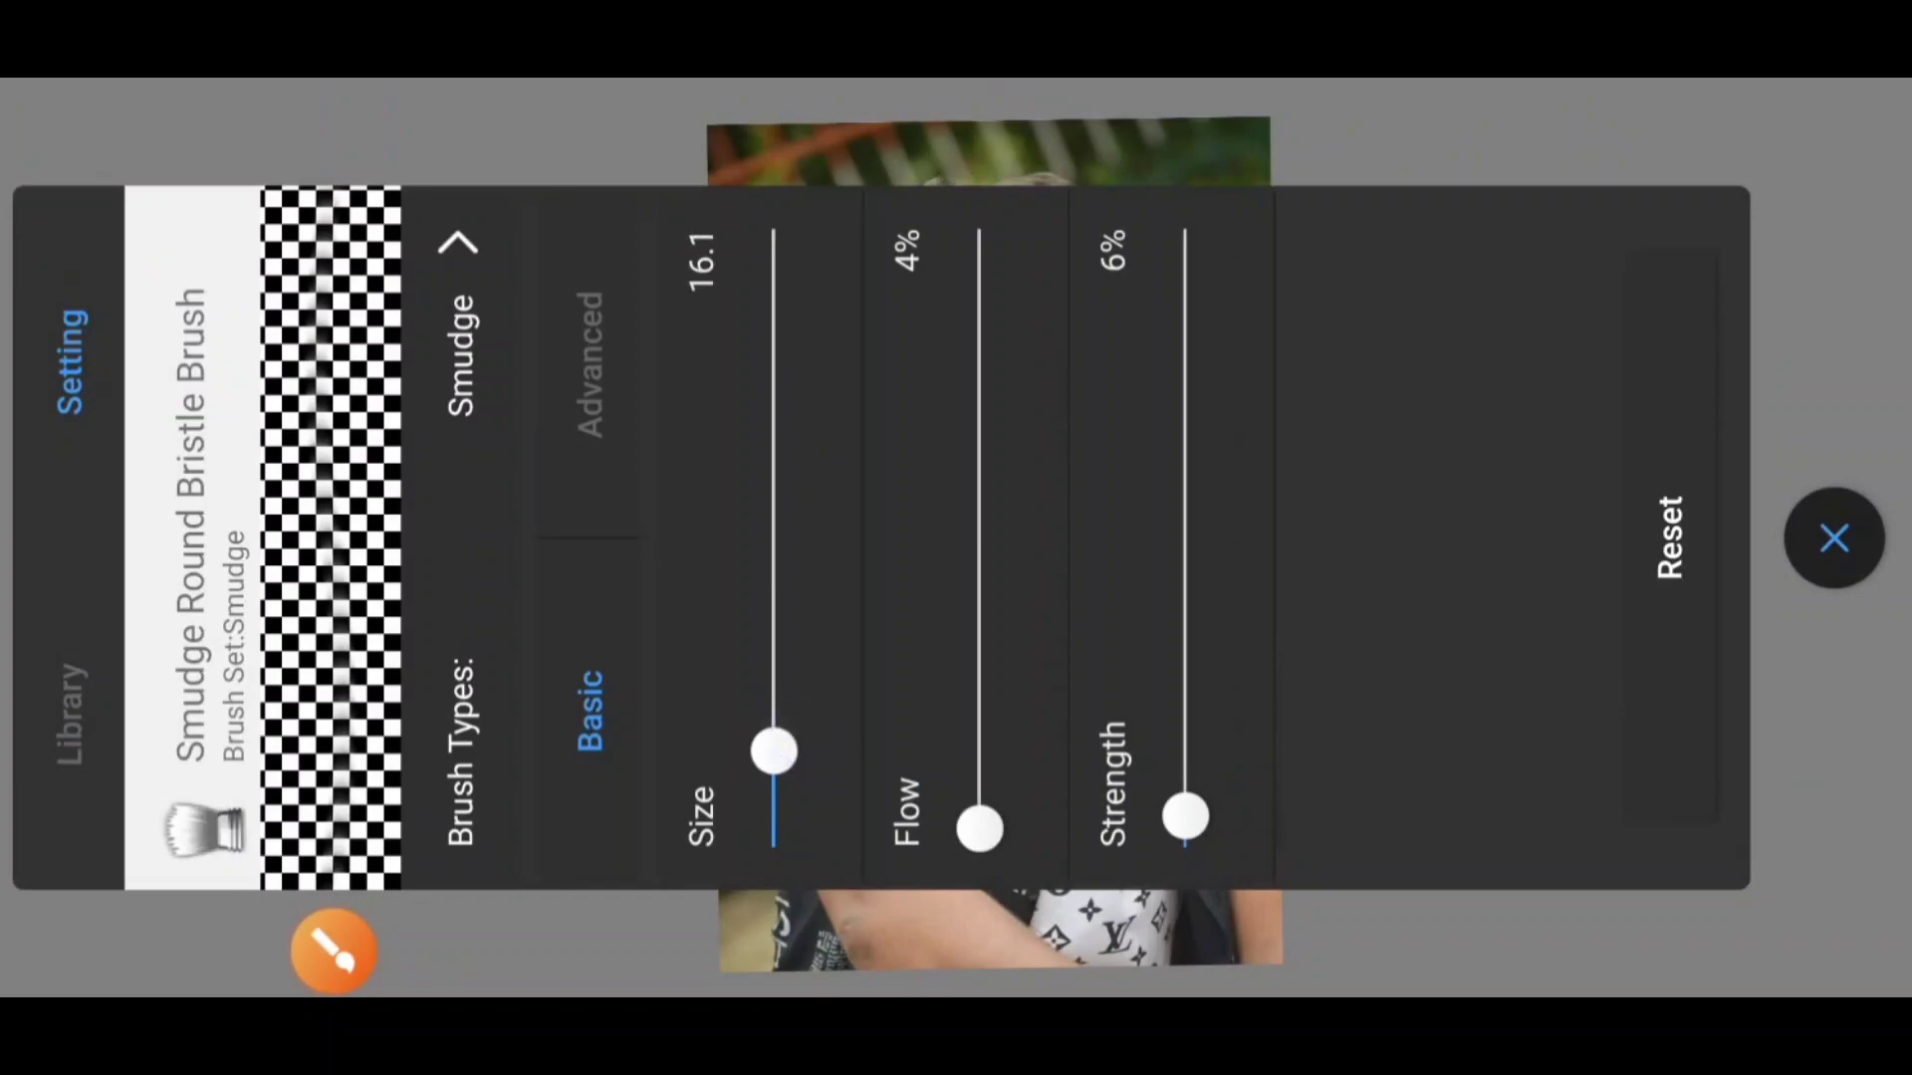
pyautogui.click(331, 949)
pyautogui.moveTo(629, 306)
pyautogui.mouseDown()
pyautogui.moveTo(631, 866)
pyautogui.moveTo(1040, 884)
pyautogui.mouseUp()
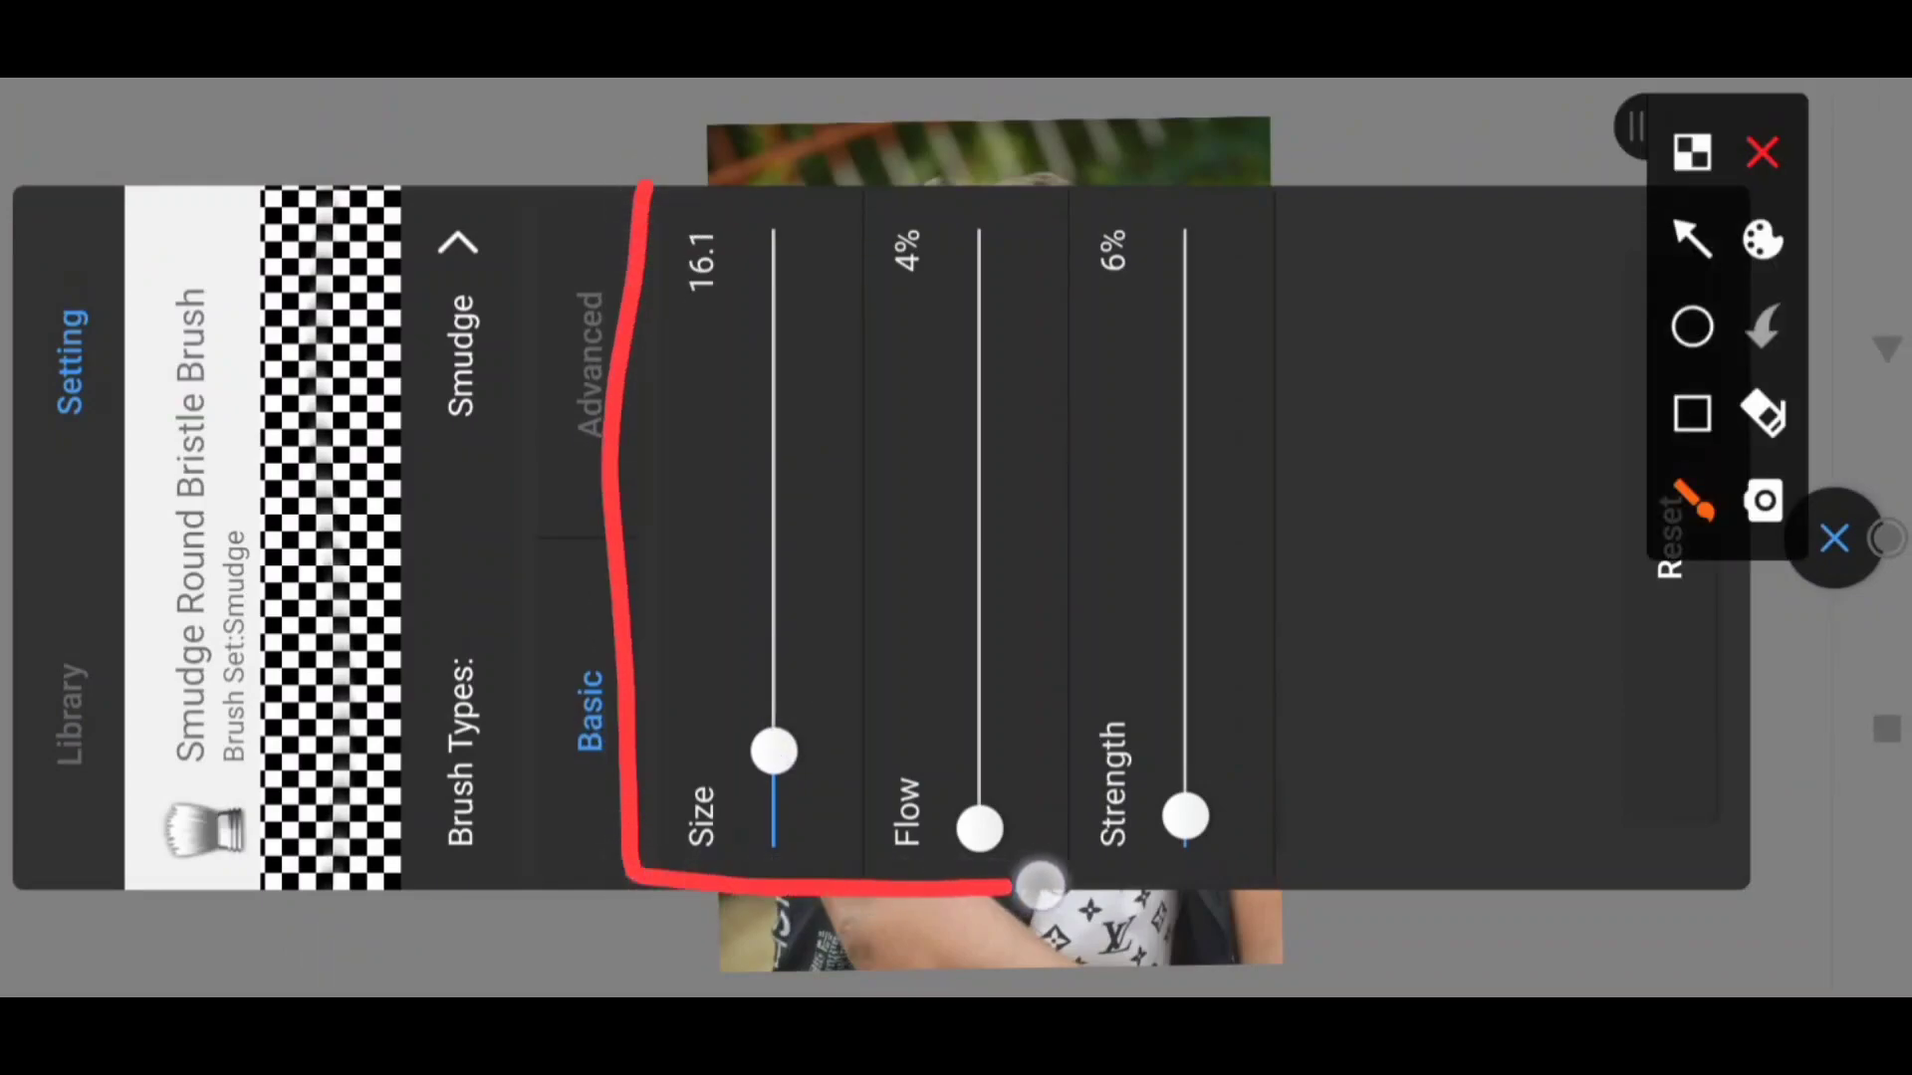
pyautogui.moveTo(1233, 841); pyautogui.dragTo(1253, 266)
pyautogui.moveTo(1081, 197); pyautogui.dragTo(617, 189)
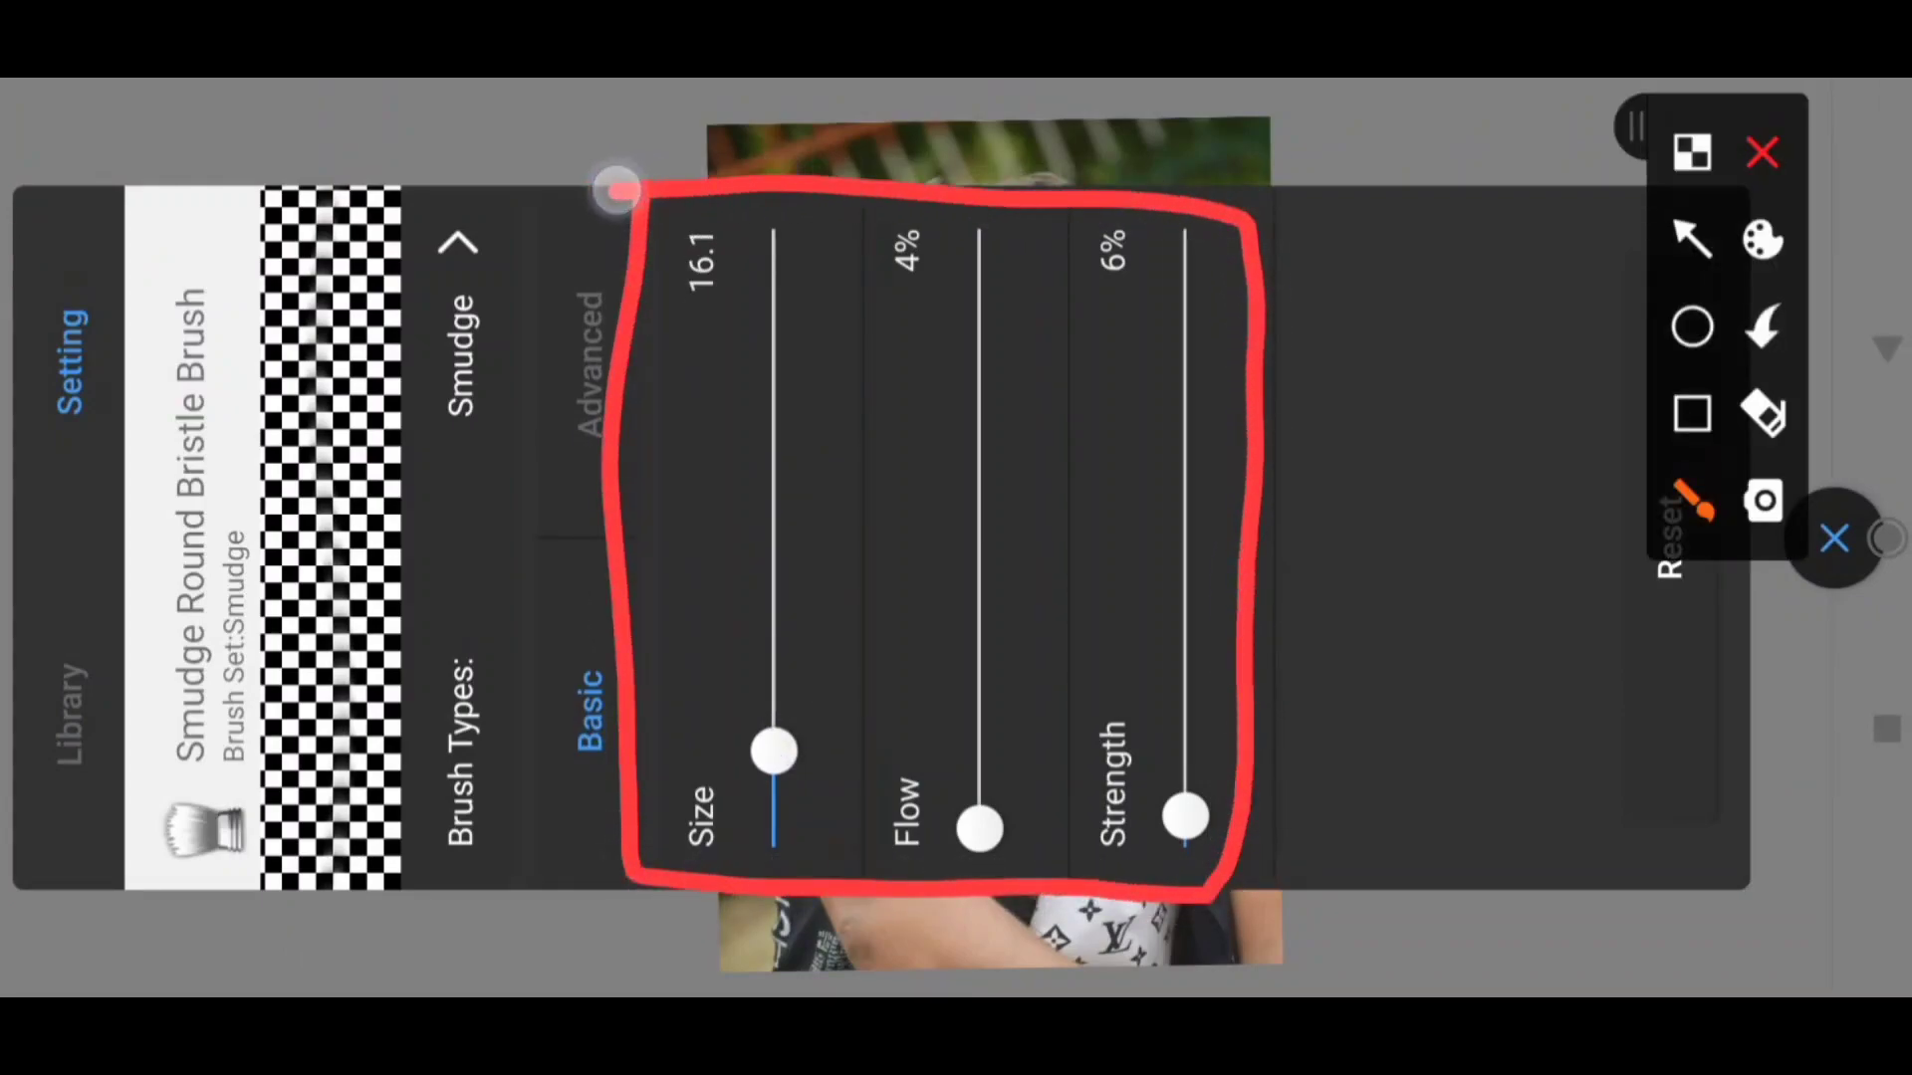
pyautogui.click(1762, 152)
pyautogui.click(1834, 538)
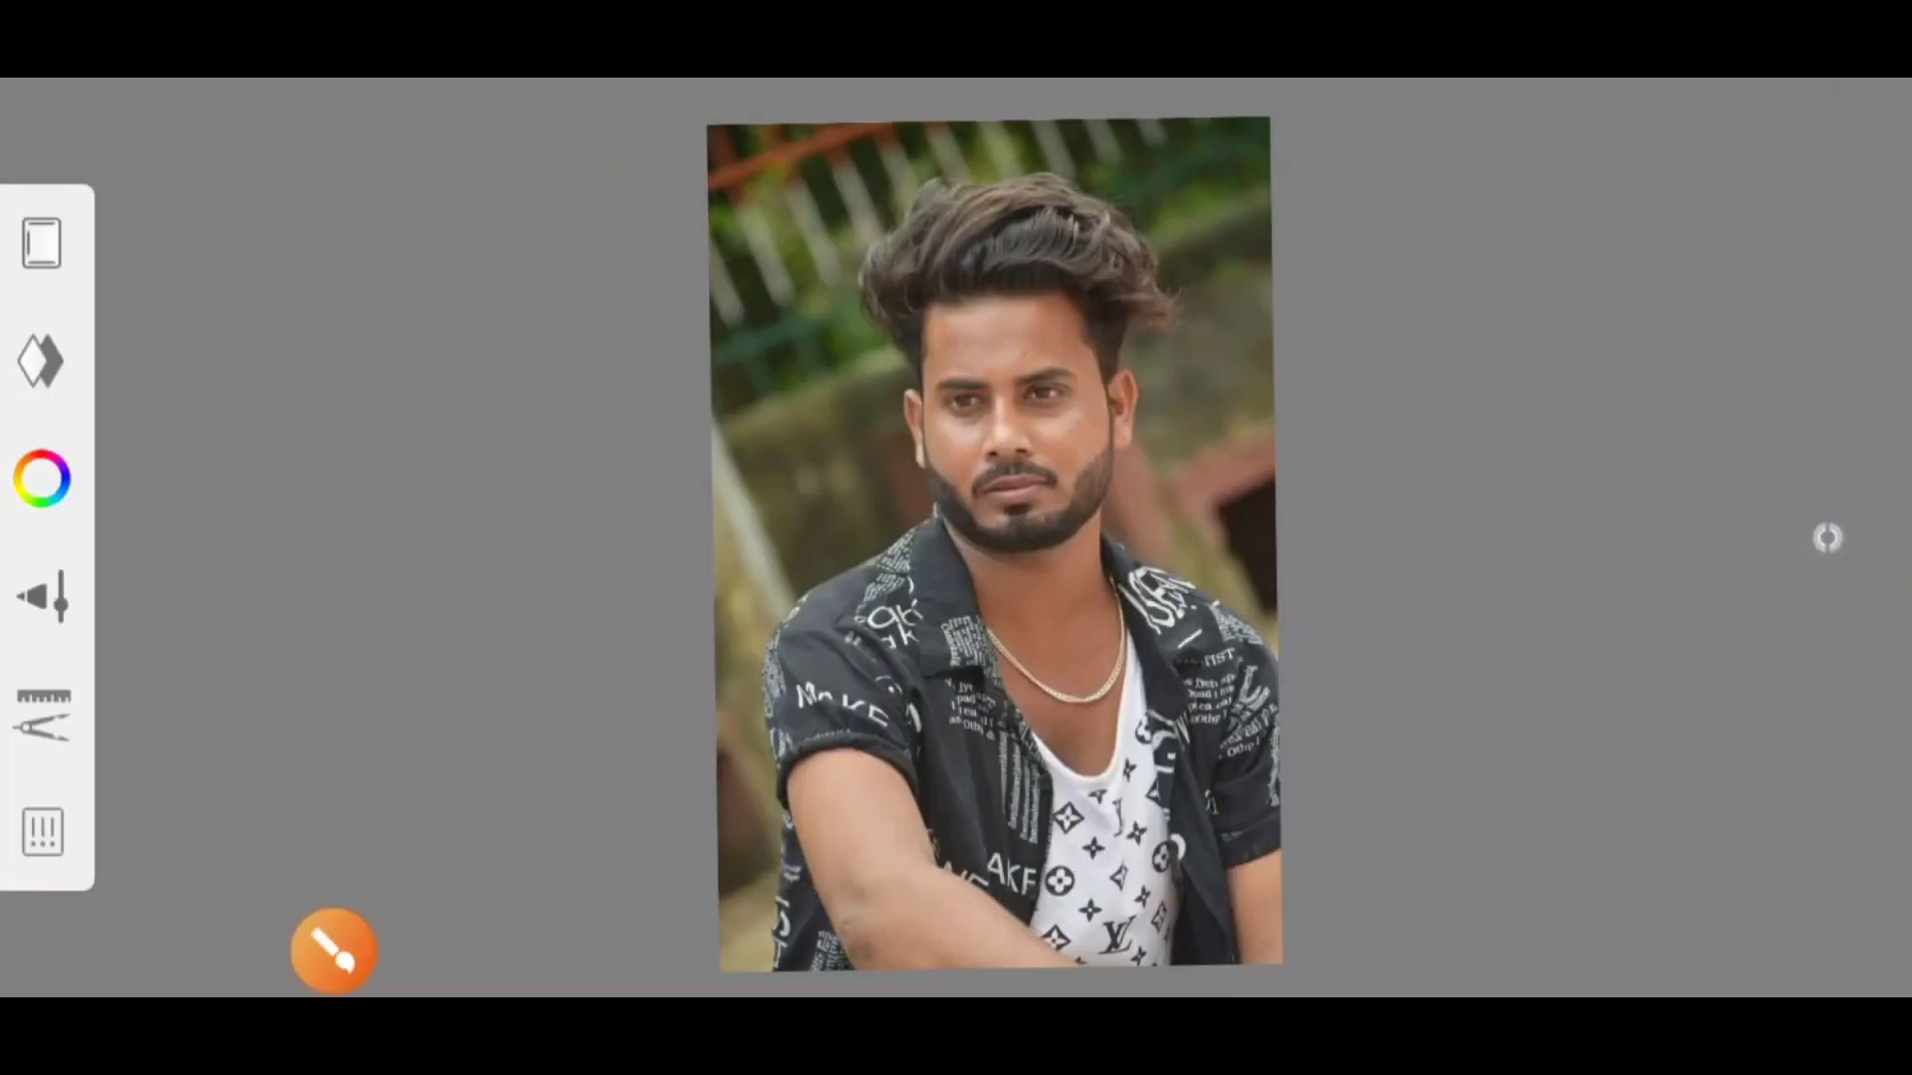
pyautogui.scroll(5, 1195, 498)
pyautogui.scroll(1, 1045, 518)
pyautogui.scroll(5, 1096, 597)
pyautogui.scroll(5, 1106, 926)
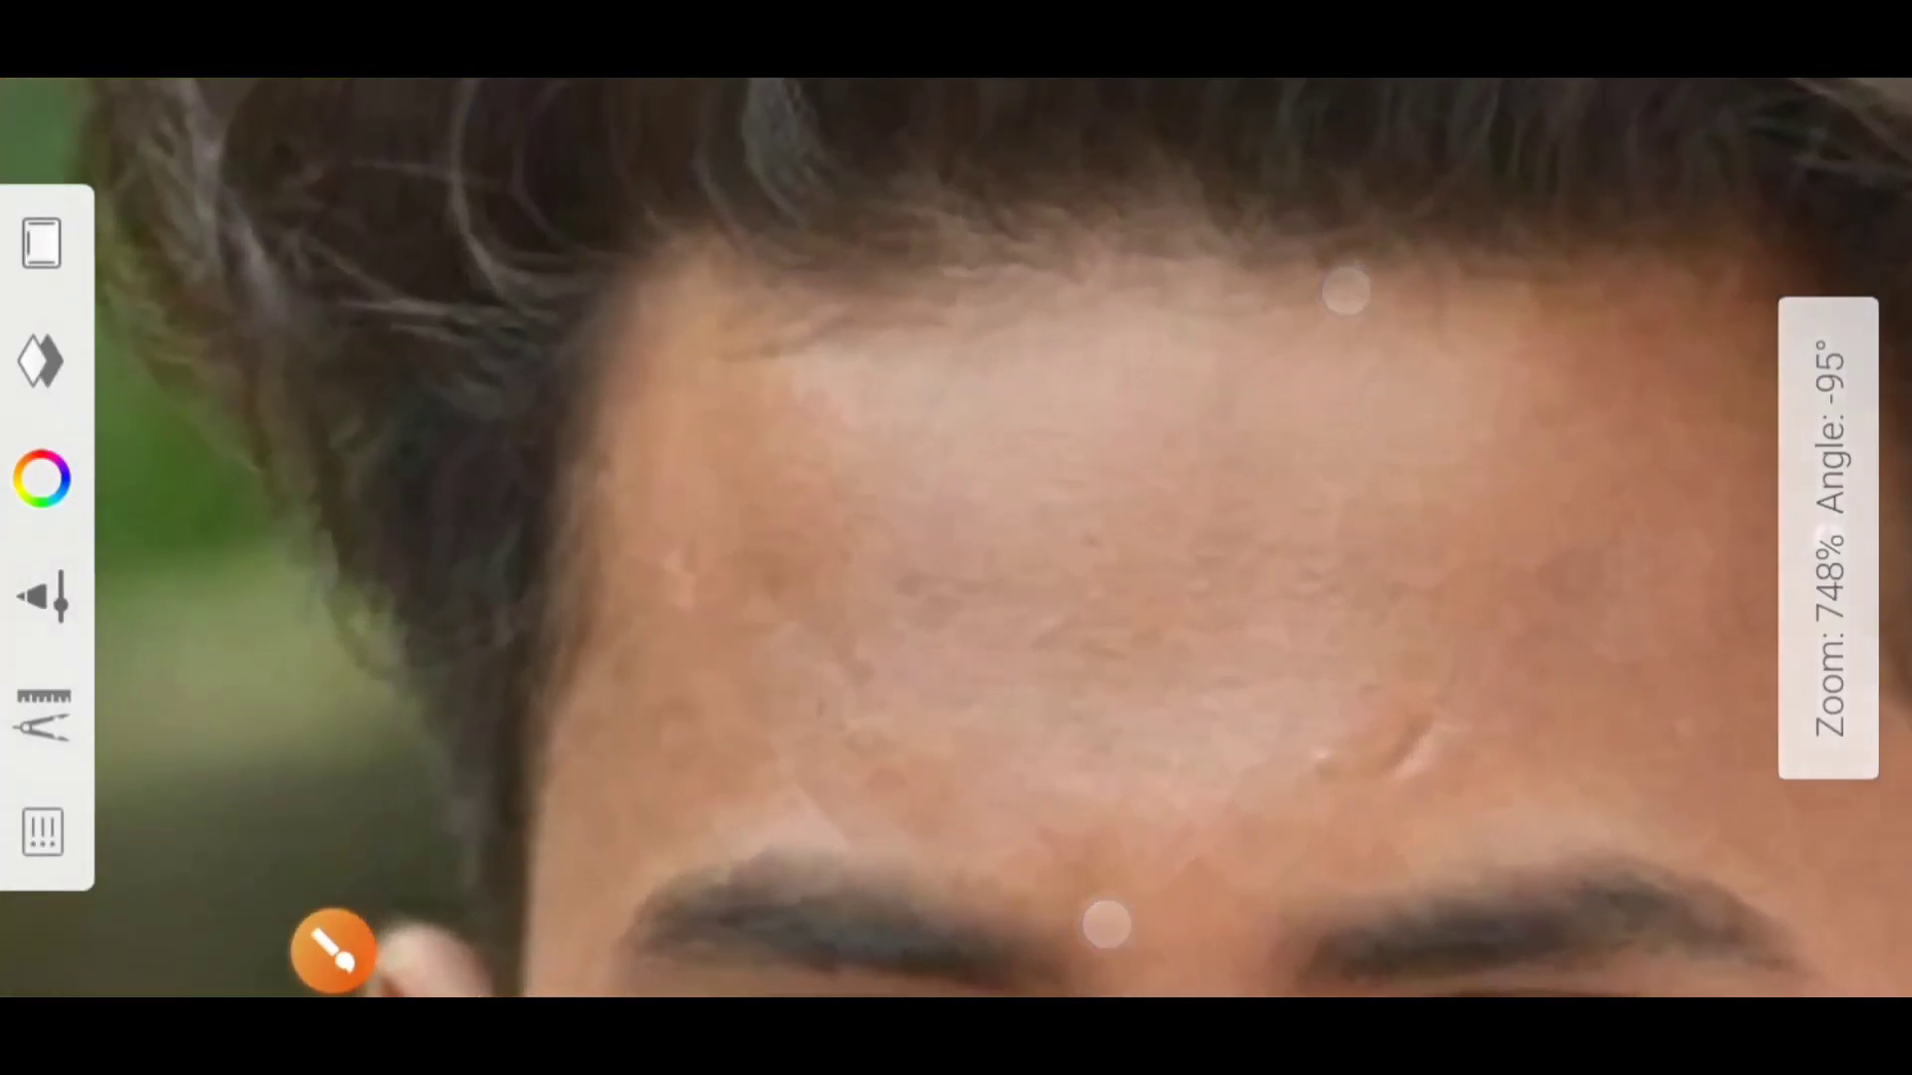
pyautogui.scroll(3, 1106, 926)
pyautogui.scroll(2, 1033, 674)
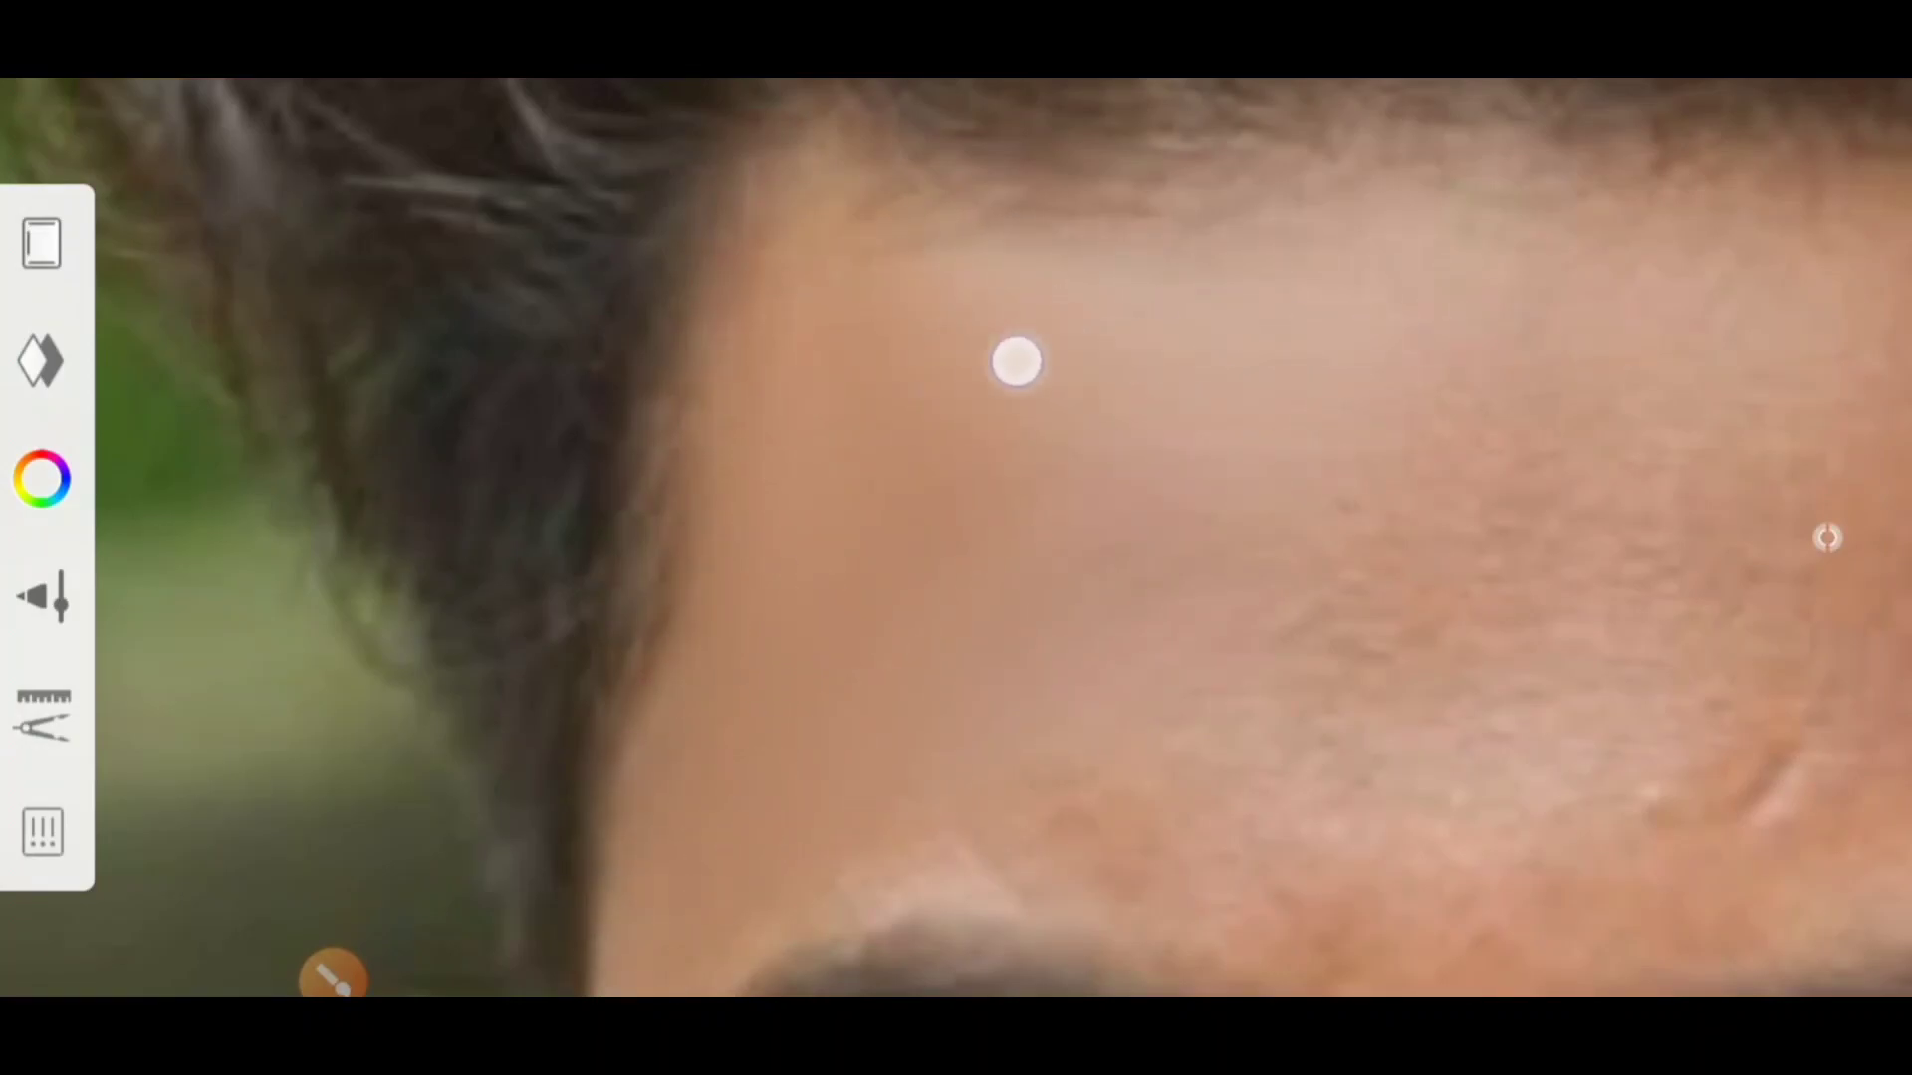
pyautogui.scroll(-3, 1032, 435)
pyautogui.scroll(-2, 1152, 726)
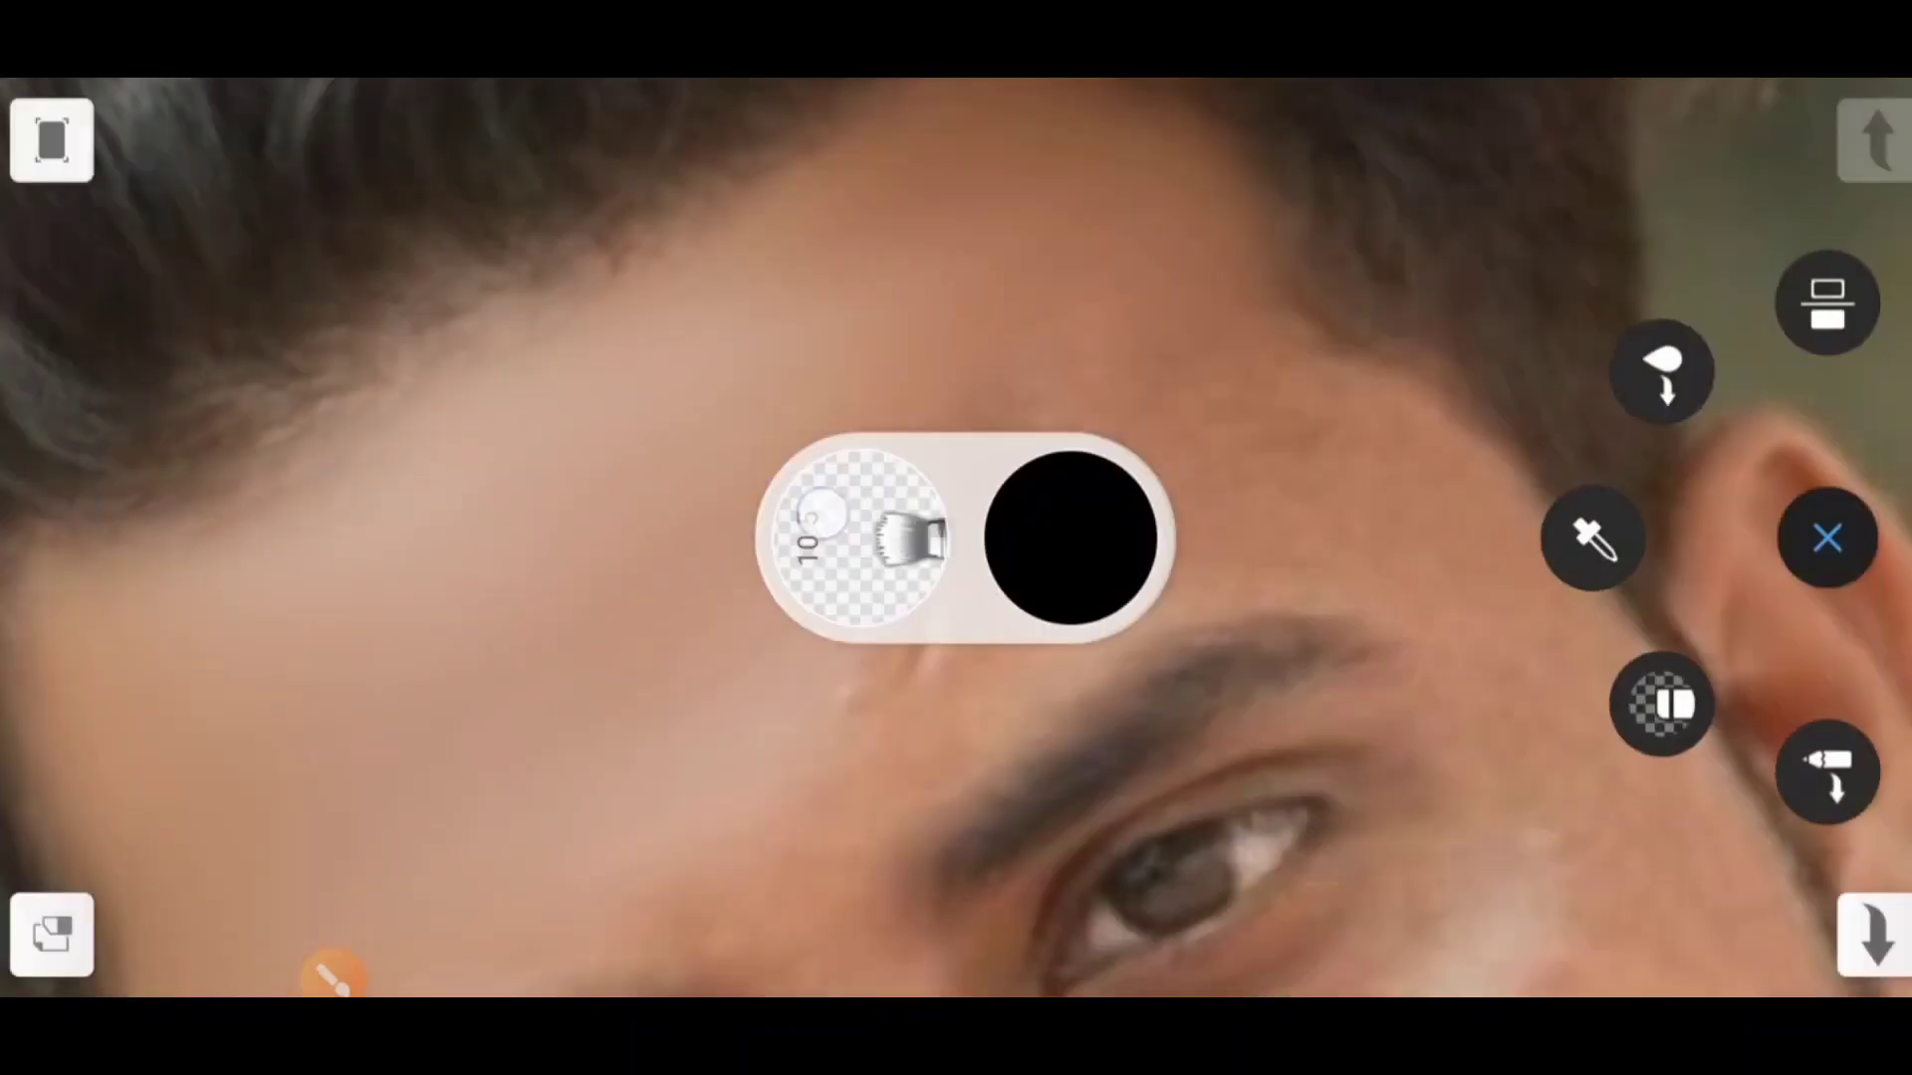
pyautogui.scroll(4, 577, 745)
pyautogui.scroll(-3, 578, 745)
pyautogui.scroll(2, 995, 841)
pyautogui.moveTo(996, 841); pyautogui.dragTo(833, 457)
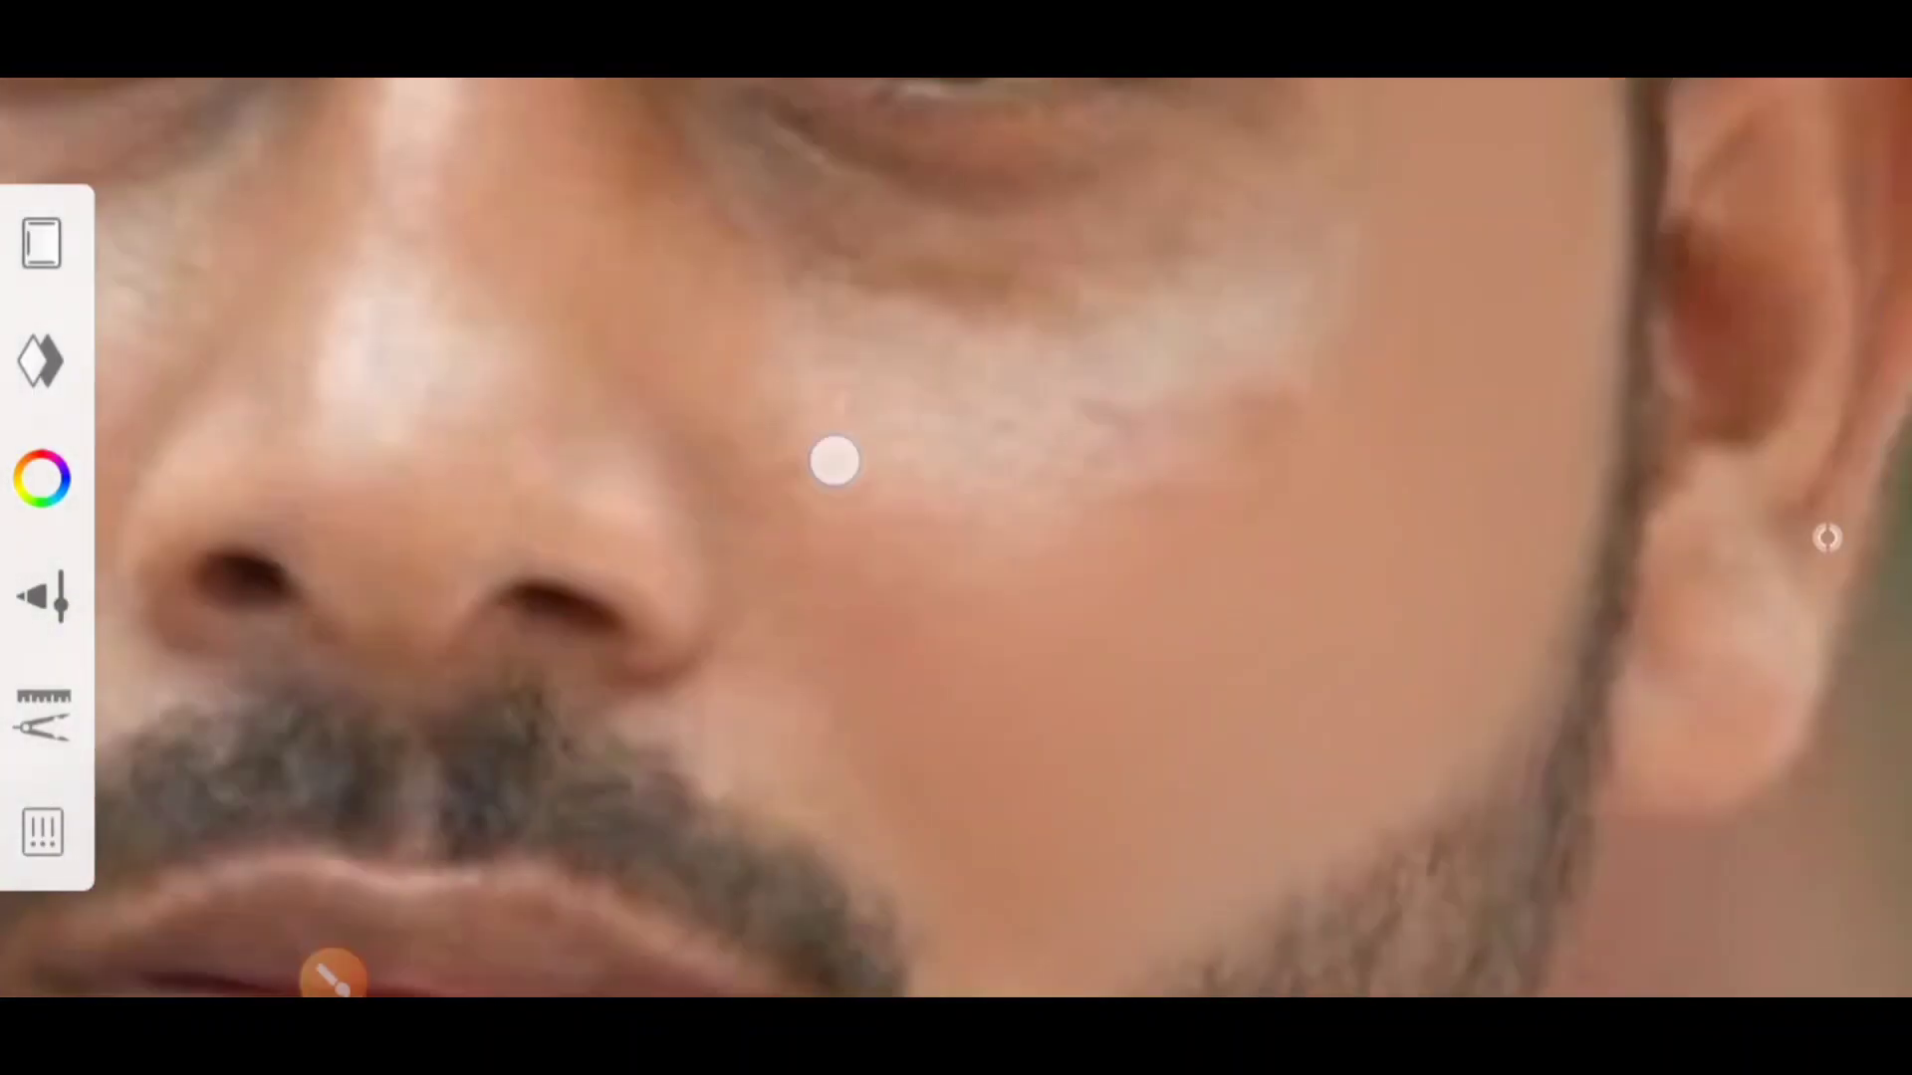
pyautogui.scroll(3, 919, 511)
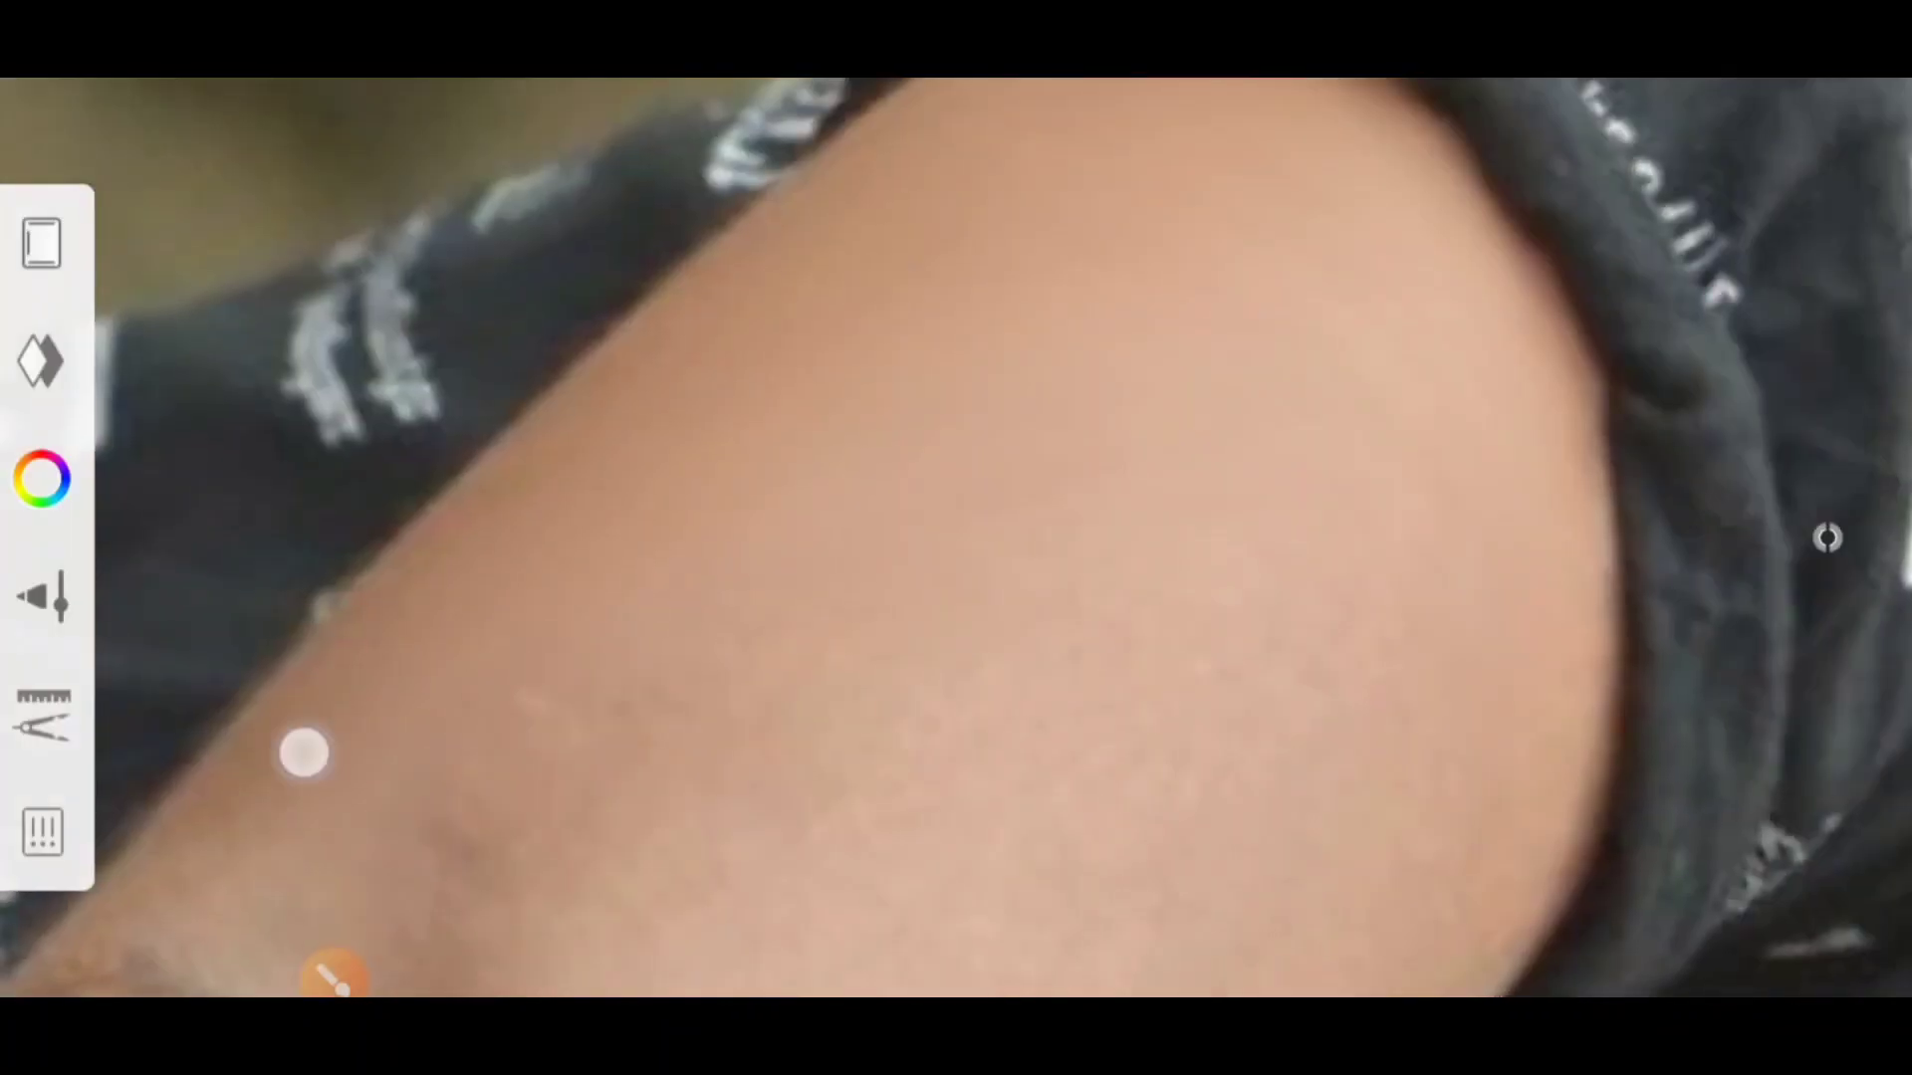
pyautogui.moveTo(303, 751)
pyautogui.mouseDown()
pyautogui.moveTo(786, 759)
pyautogui.moveTo(1105, 691)
pyautogui.moveTo(845, 252)
pyautogui.moveTo(336, 261)
pyautogui.moveTo(905, 618)
pyautogui.moveTo(883, 521)
pyautogui.moveTo(977, 397)
pyautogui.moveTo(485, 192)
pyautogui.moveTo(803, 397)
pyautogui.moveTo(1092, 278)
pyautogui.moveTo(768, 809)
pyautogui.mouseUp()
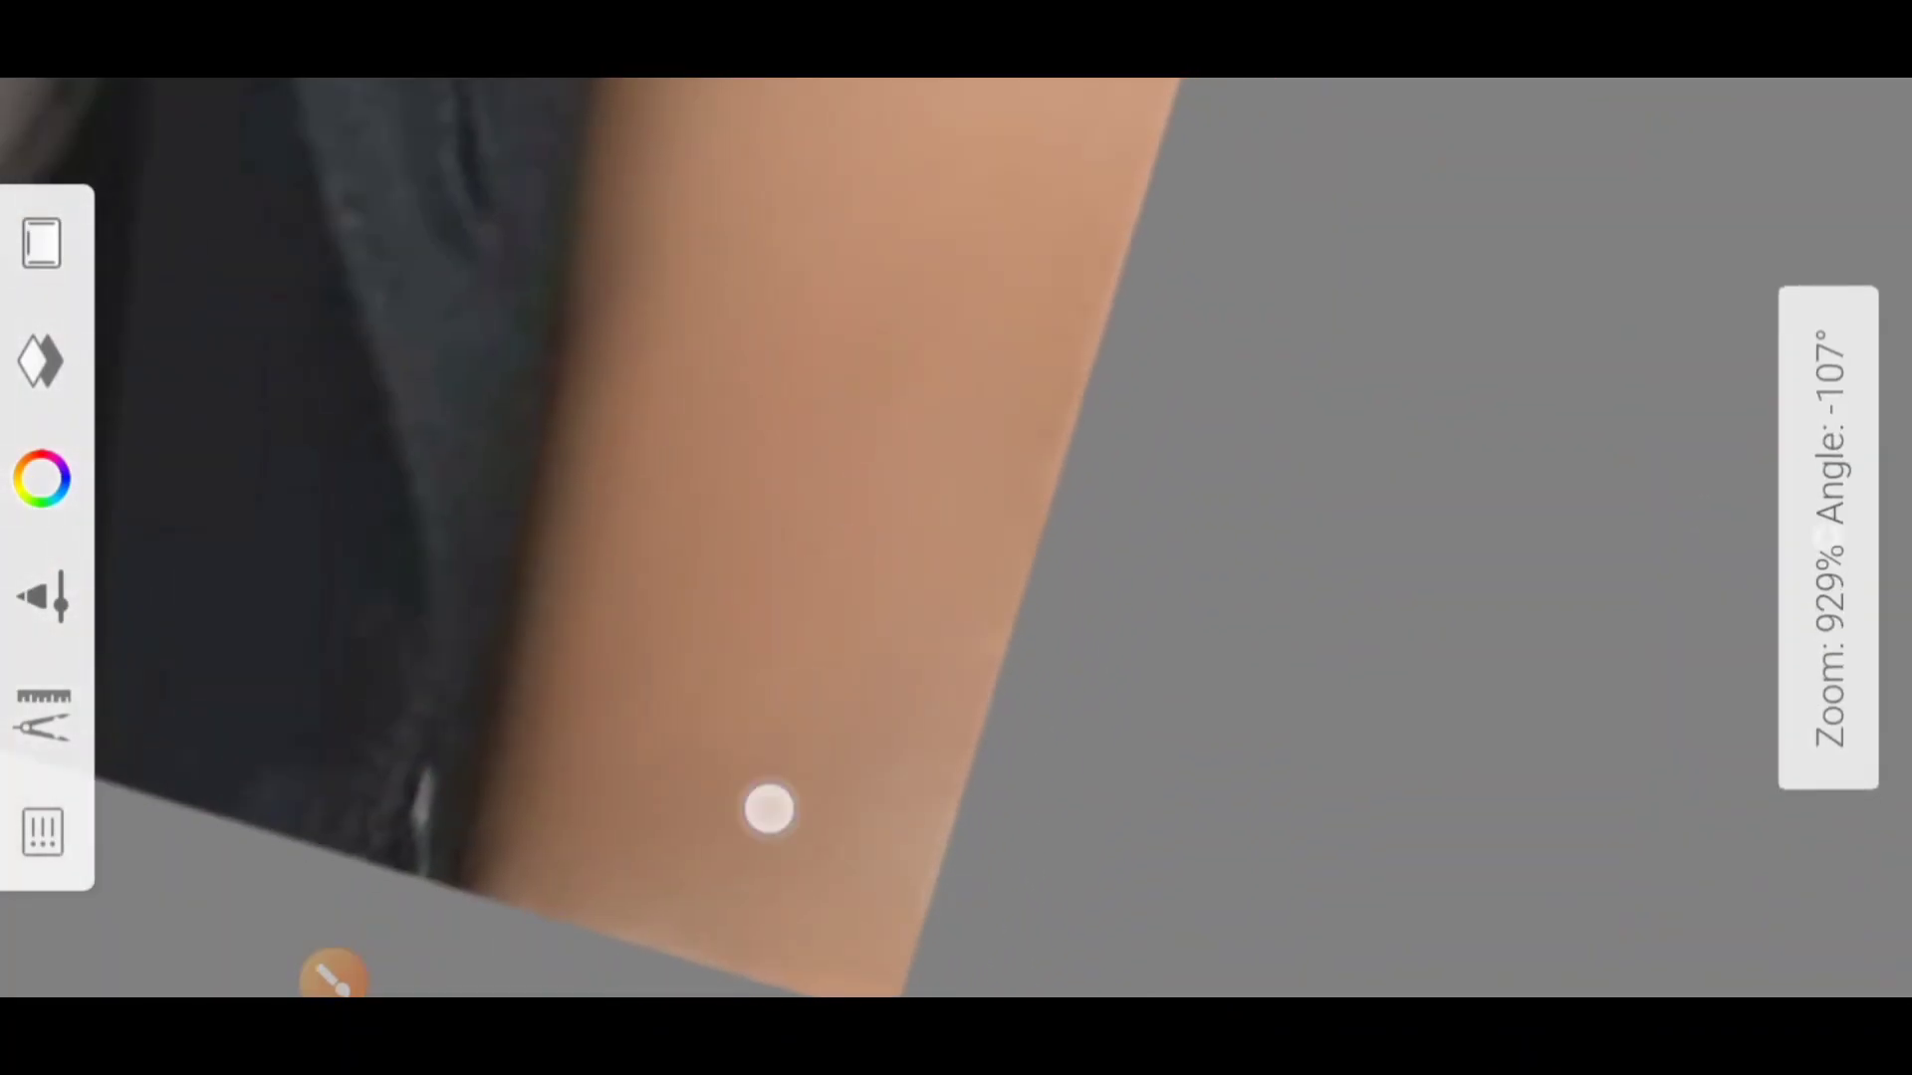
pyautogui.moveTo(963, 195); pyautogui.dragTo(956, 559)
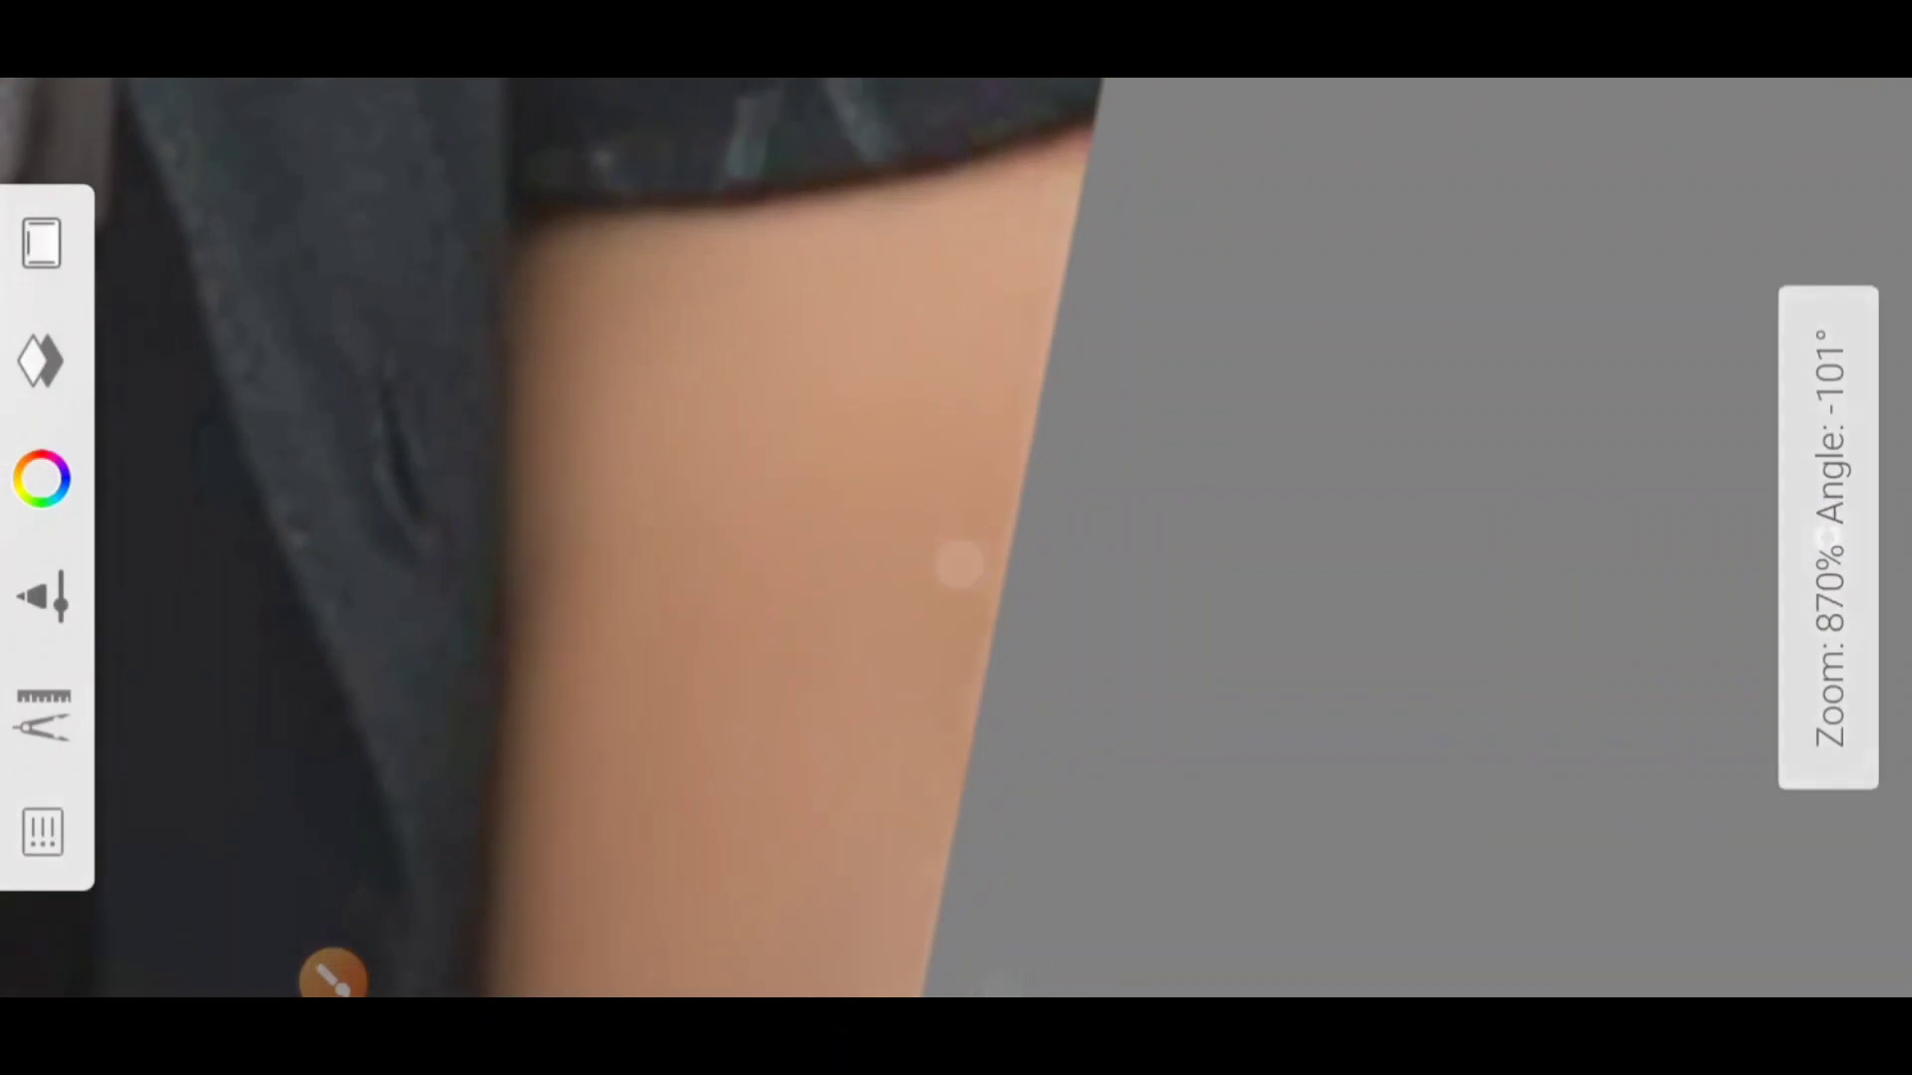
pyautogui.moveTo(1239, 219)
pyautogui.mouseDown()
pyautogui.moveTo(1173, 285)
pyautogui.moveTo(1169, 319)
pyautogui.moveTo(1143, 295)
pyautogui.moveTo(1135, 352)
pyautogui.moveTo(1208, 342)
pyautogui.moveTo(1191, 451)
pyautogui.mouseUp()
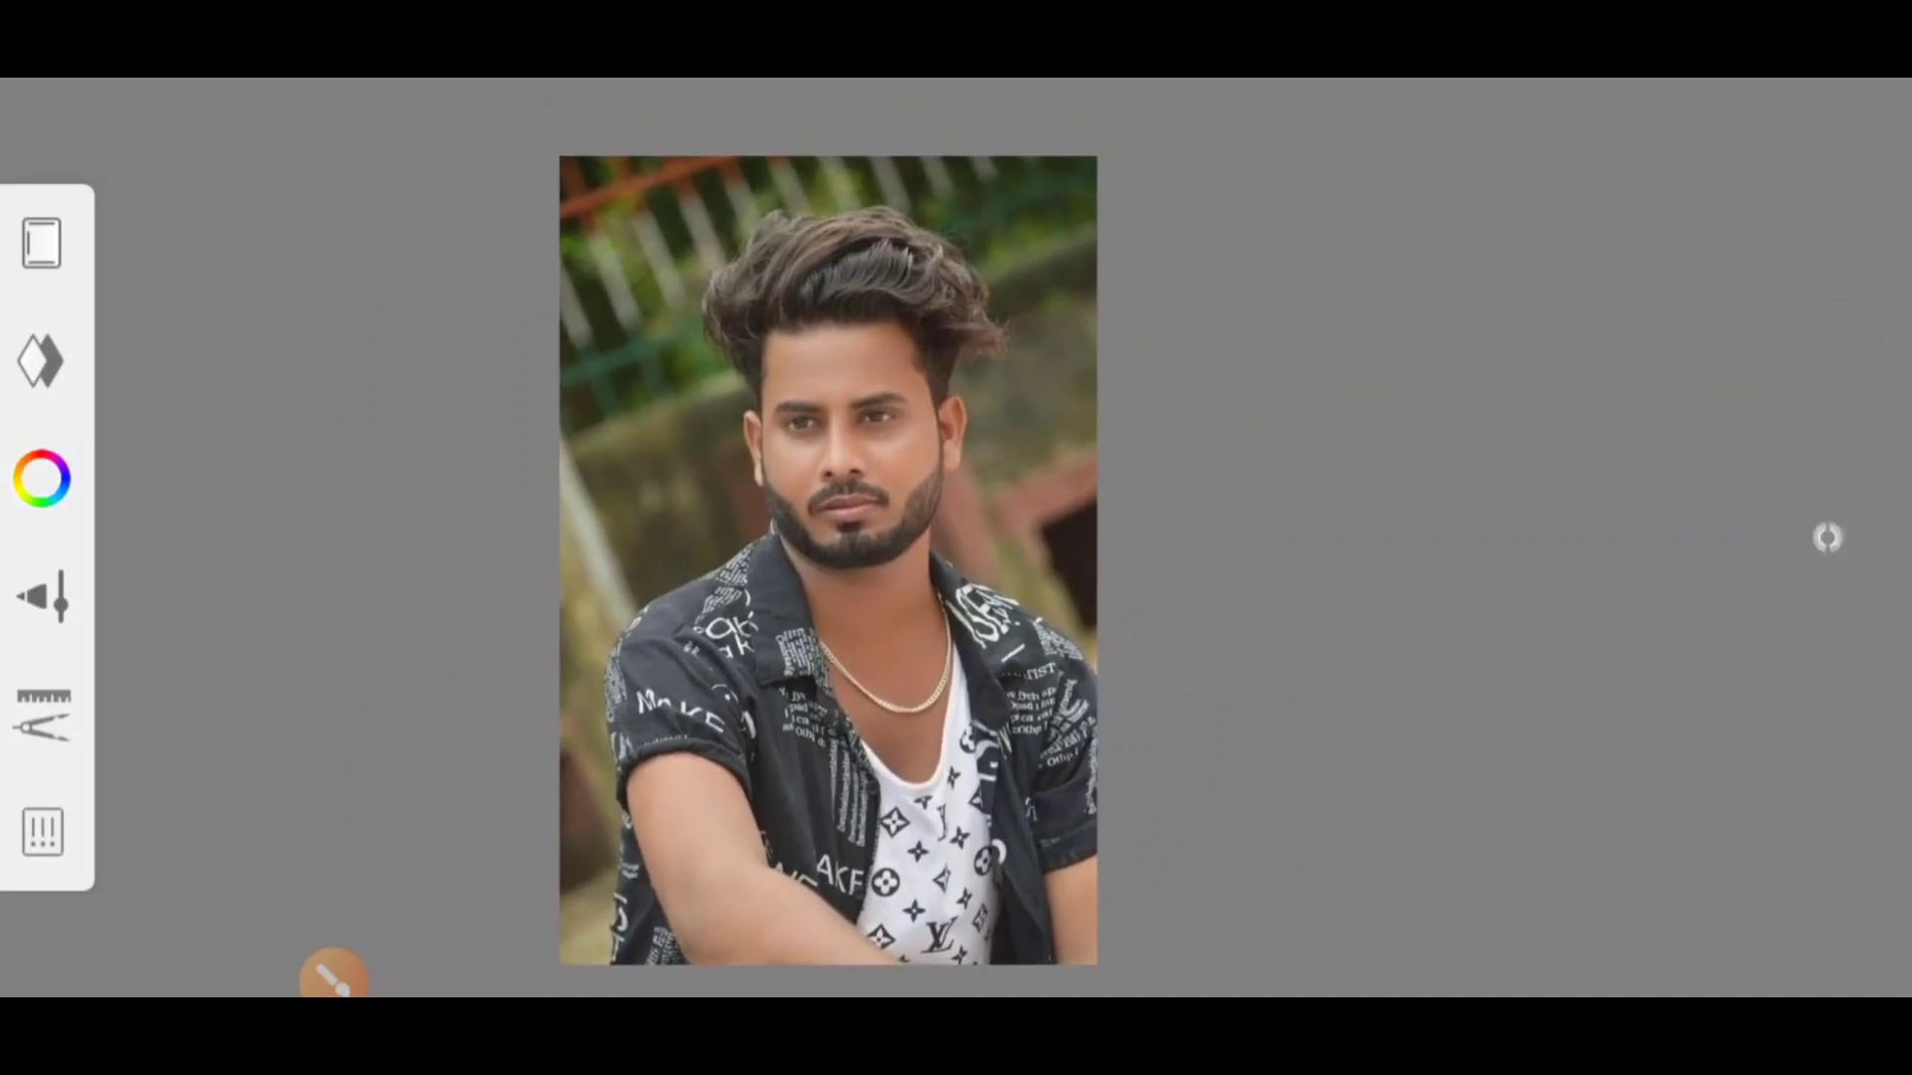
# Add a new blank layer above the portrait photo.
pyautogui.click(1827, 537)
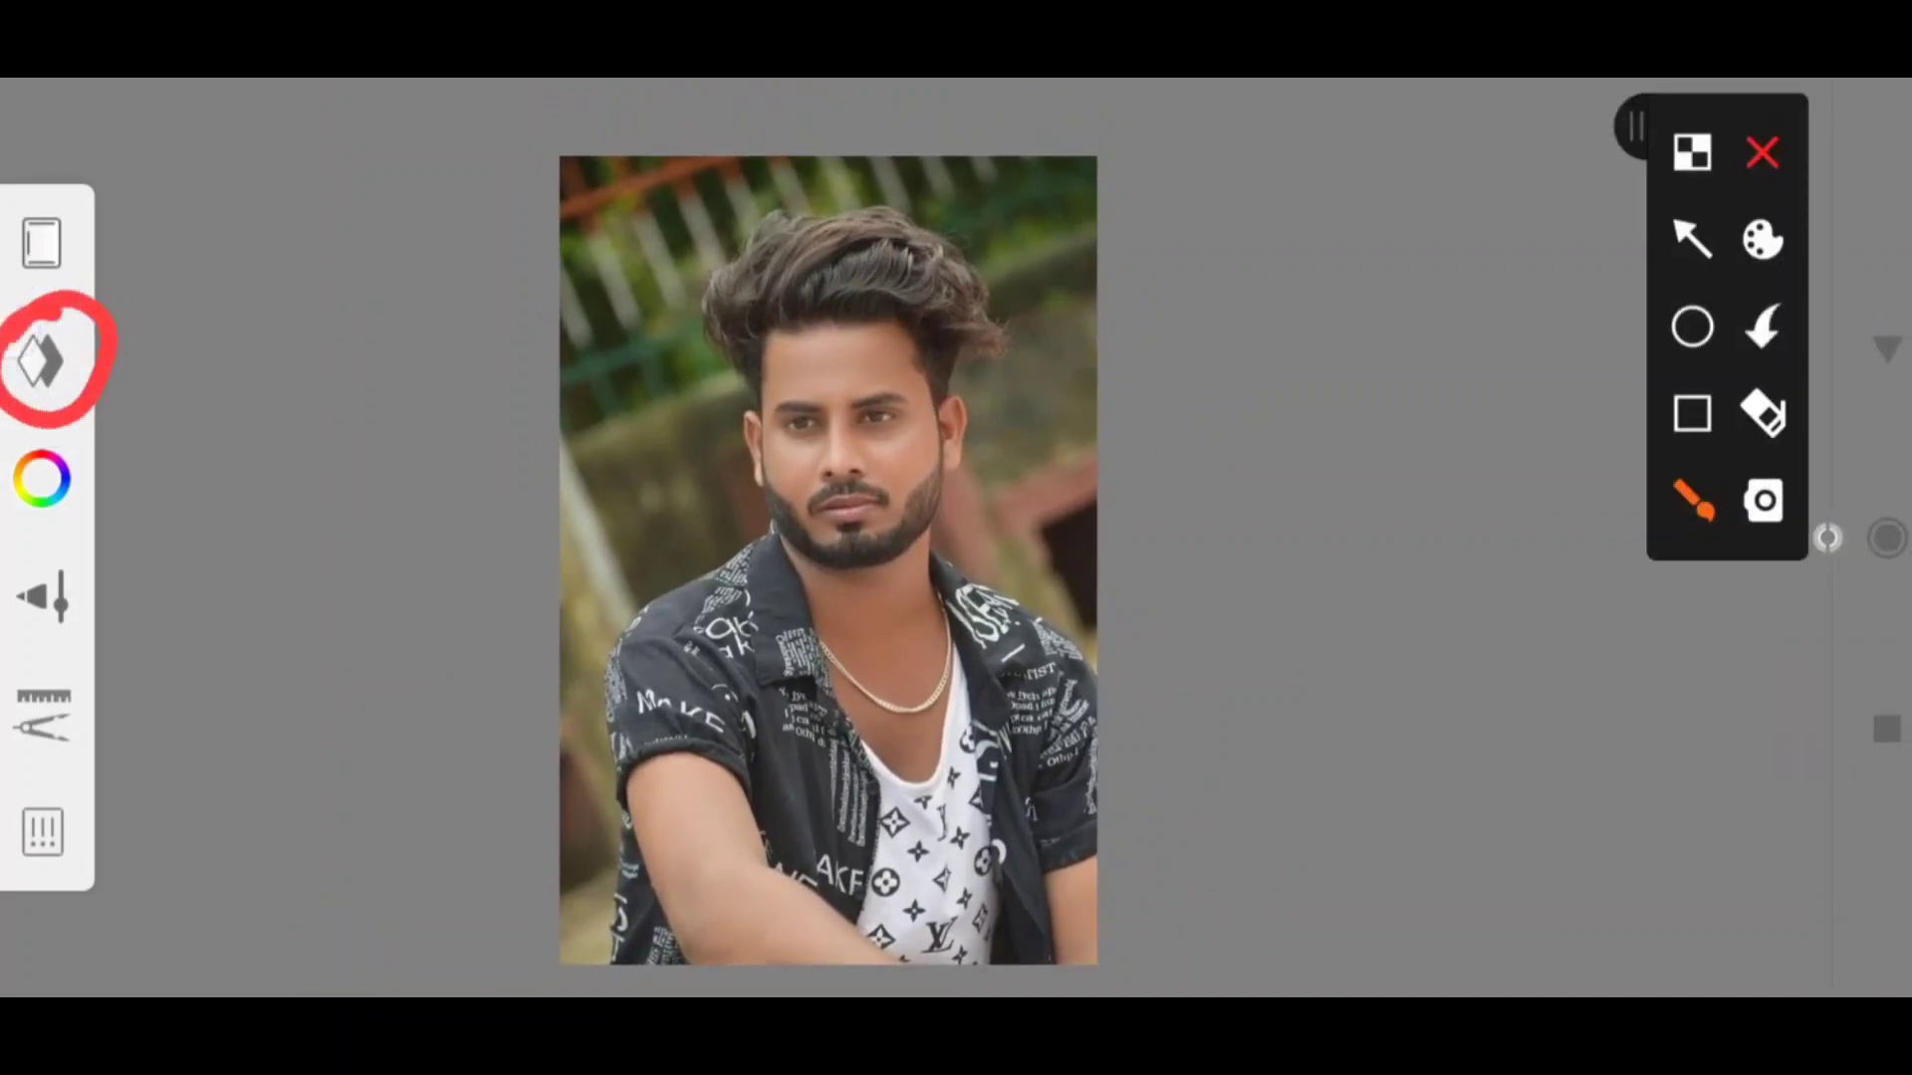
pyautogui.click(1760, 154)
pyautogui.click(39, 361)
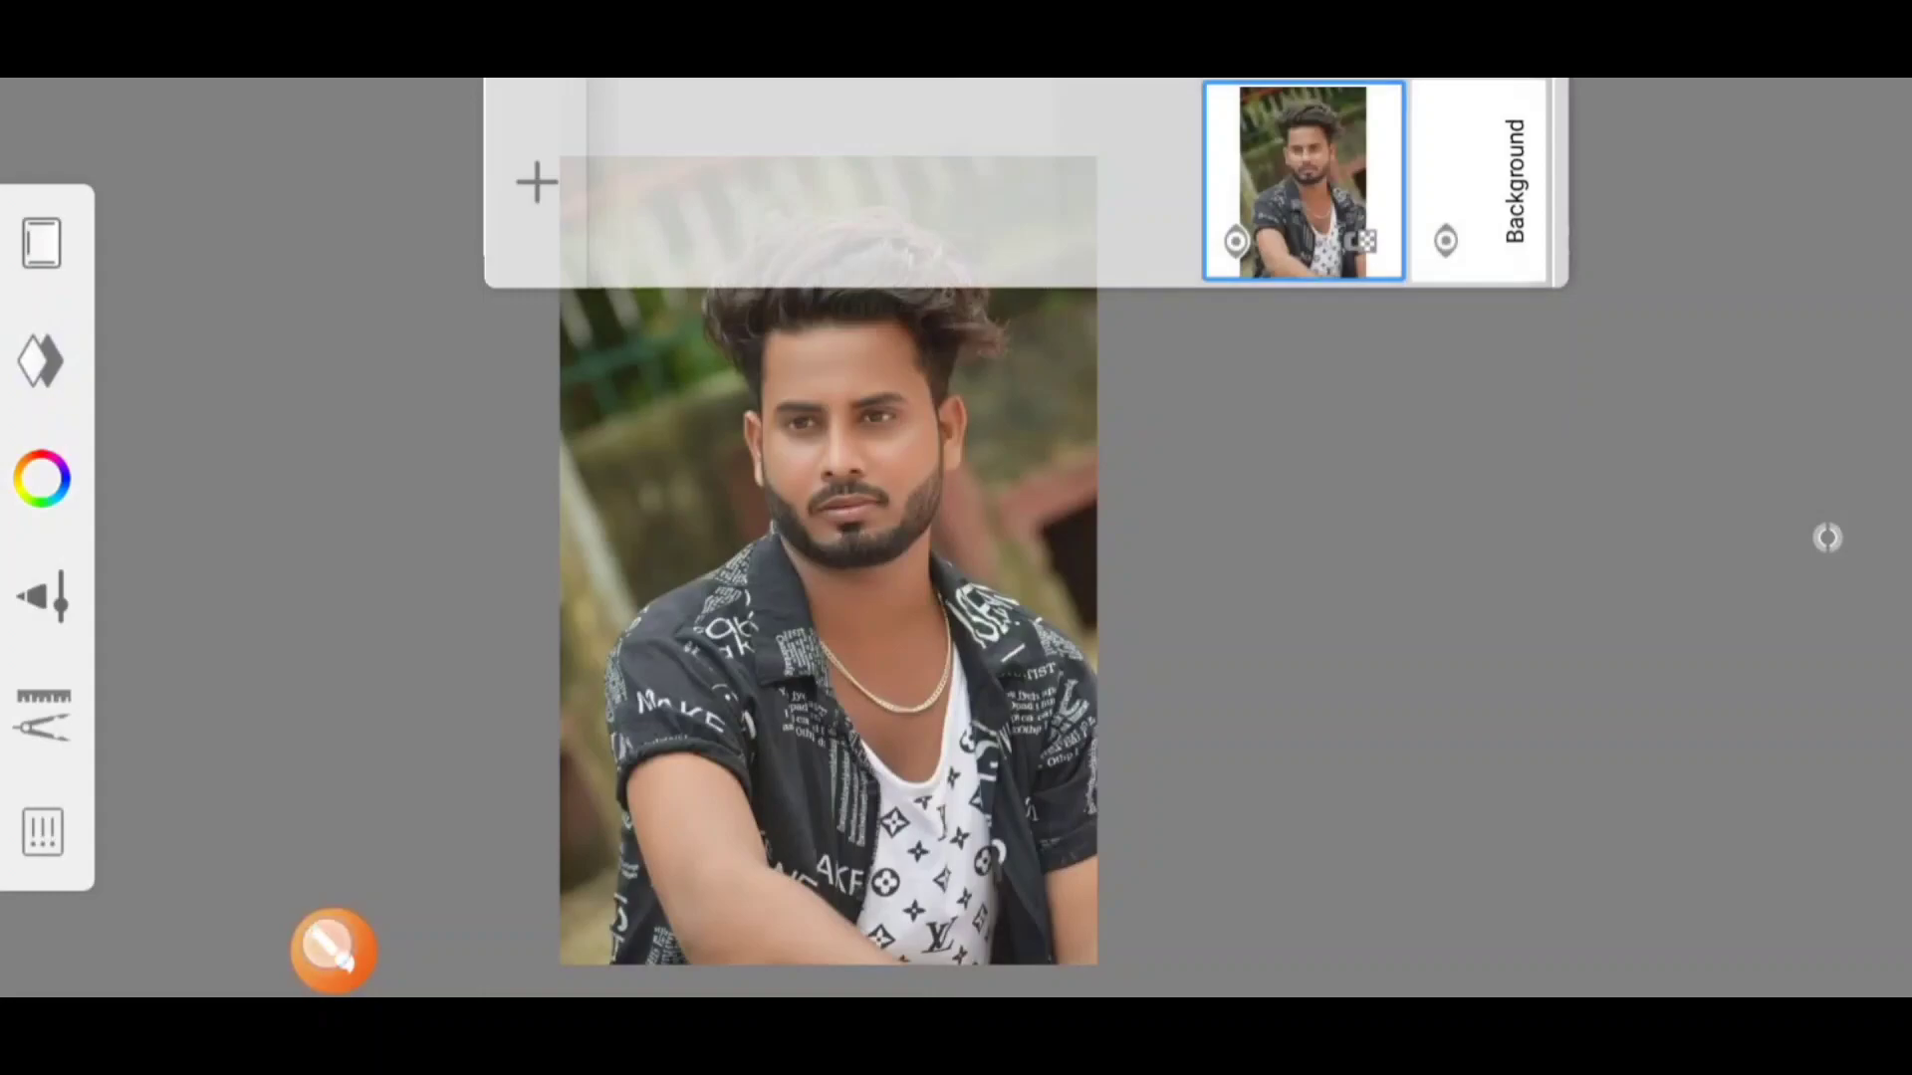
pyautogui.click(1827, 538)
pyautogui.click(1762, 152)
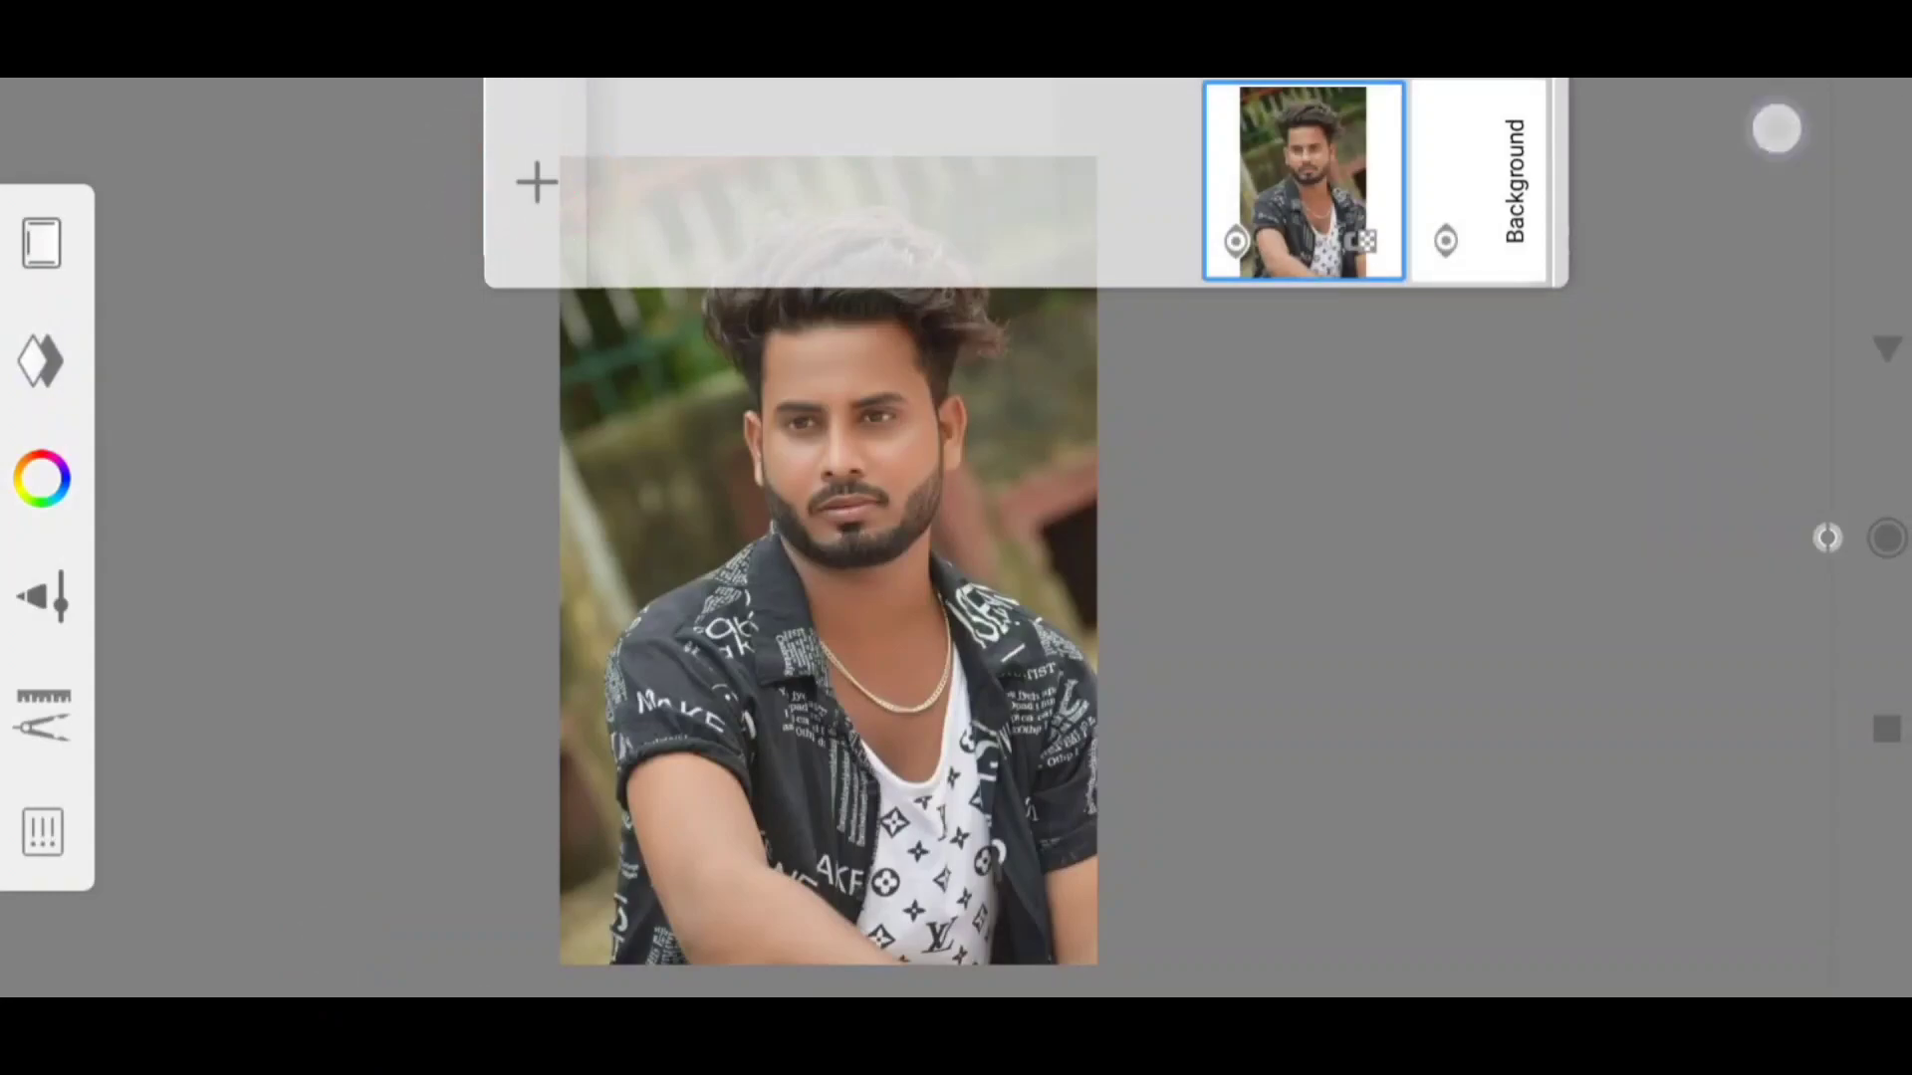
pyautogui.click(536, 182)
# Set the new layer's blend mode to Soft Light.
pyautogui.click(1827, 537)
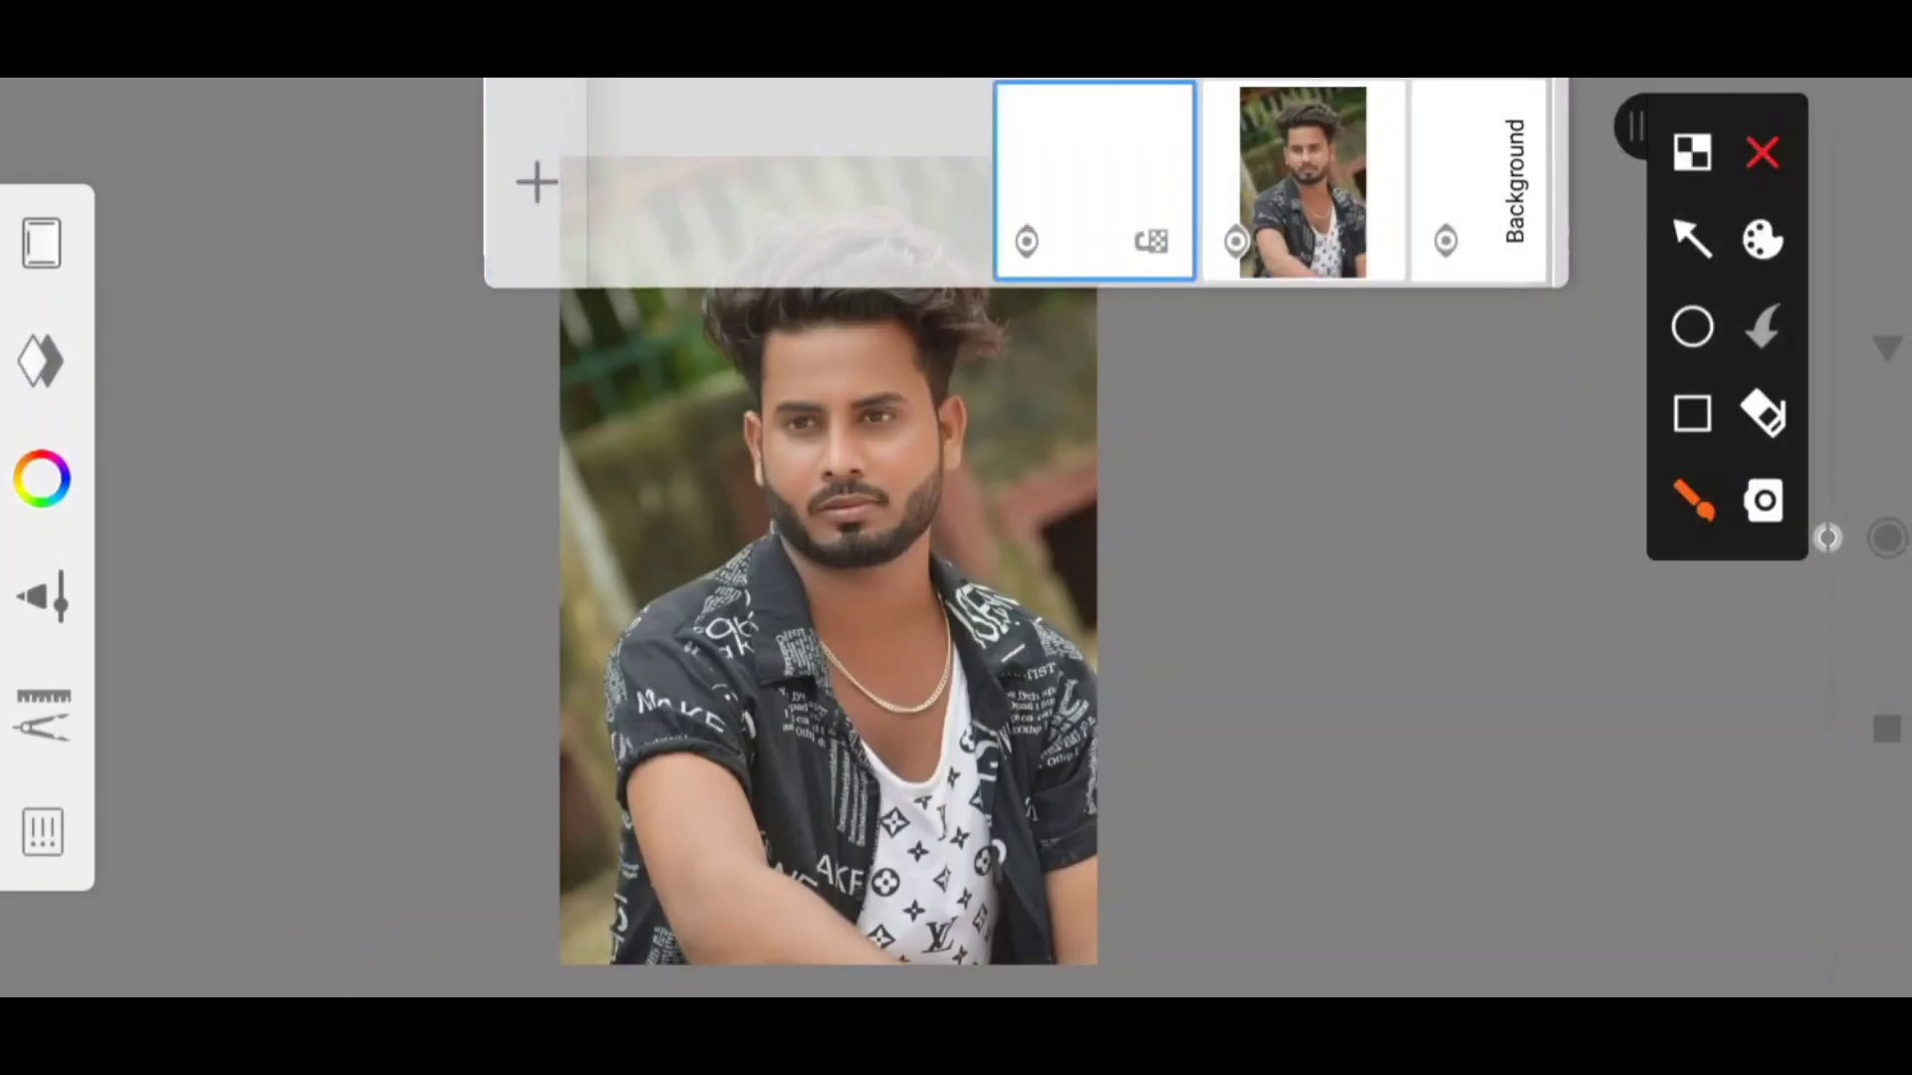
pyautogui.click(1762, 153)
pyautogui.click(1105, 172)
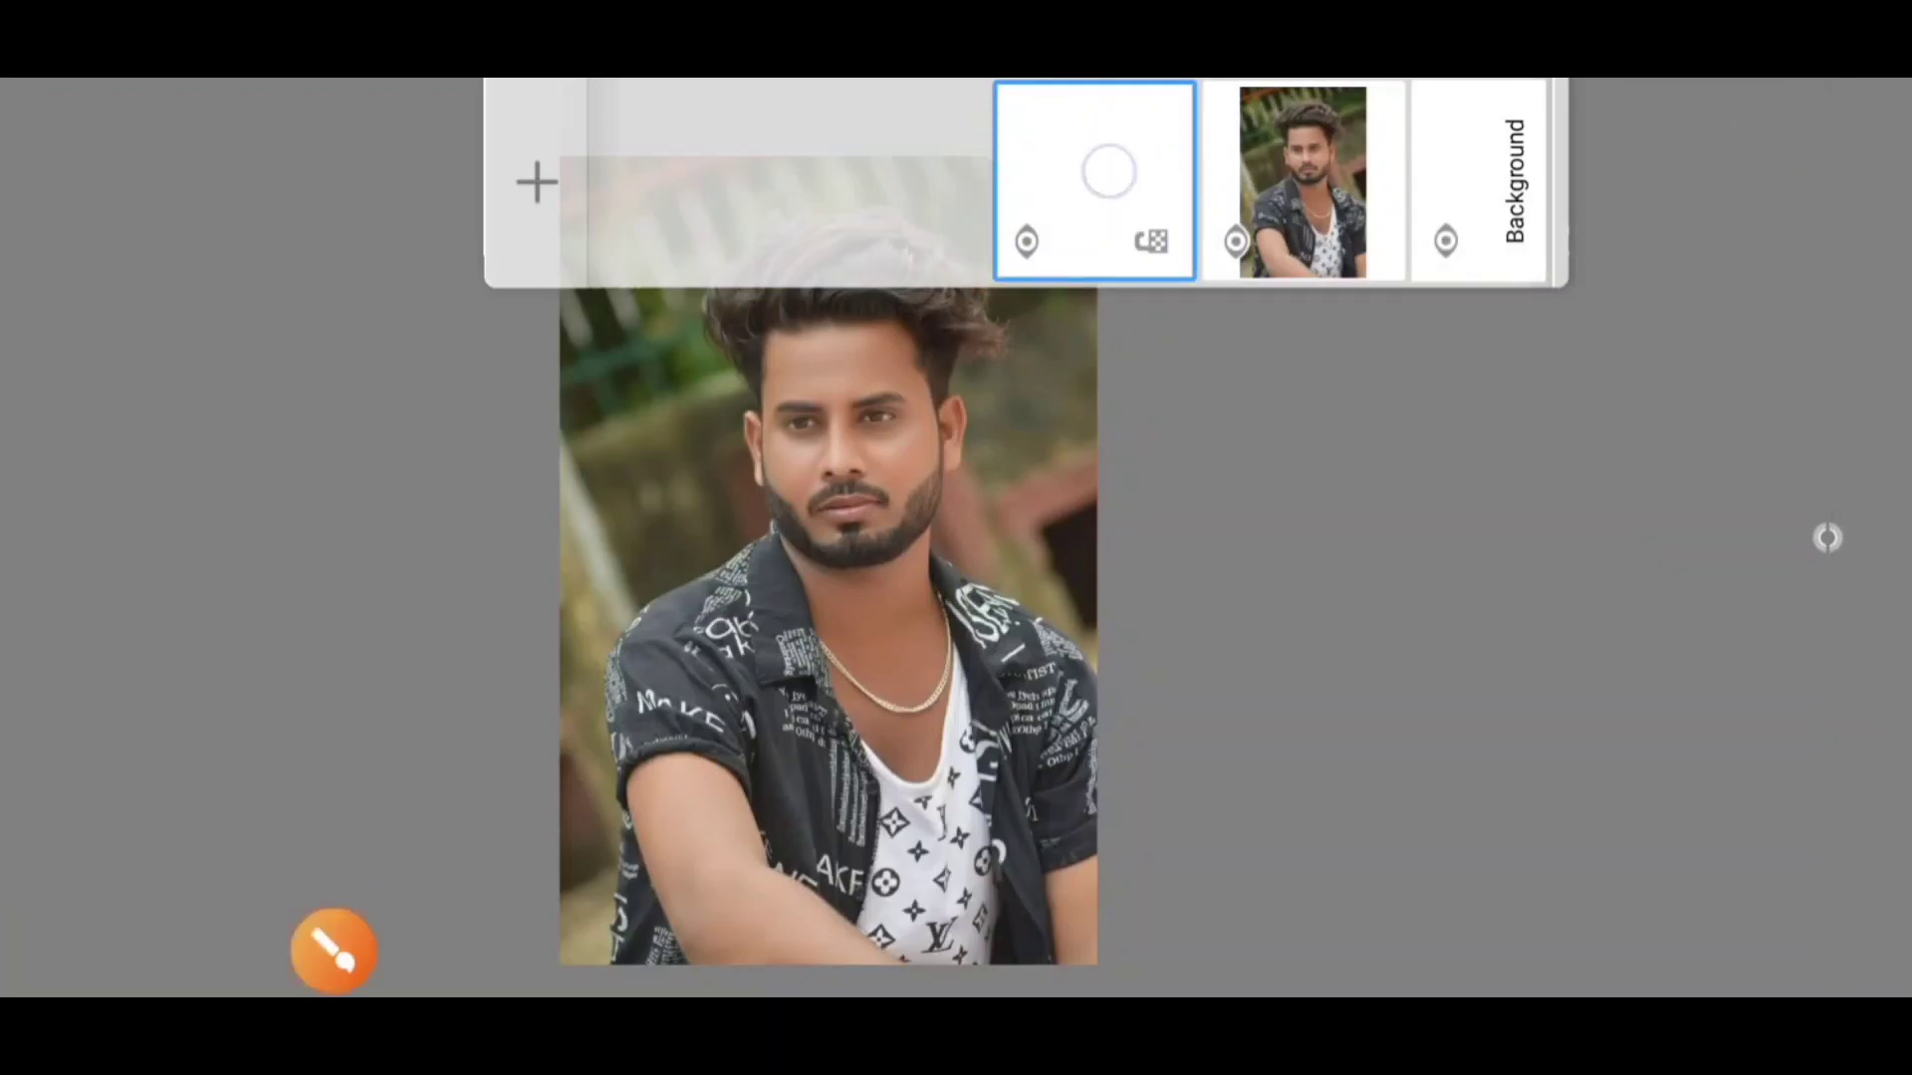
pyautogui.click(1834, 538)
pyautogui.moveTo(876, 239)
pyautogui.mouseDown()
pyautogui.moveTo(926, 409)
pyautogui.moveTo(896, 244)
pyautogui.mouseUp()
pyautogui.click(1745, 136)
pyautogui.click(869, 371)
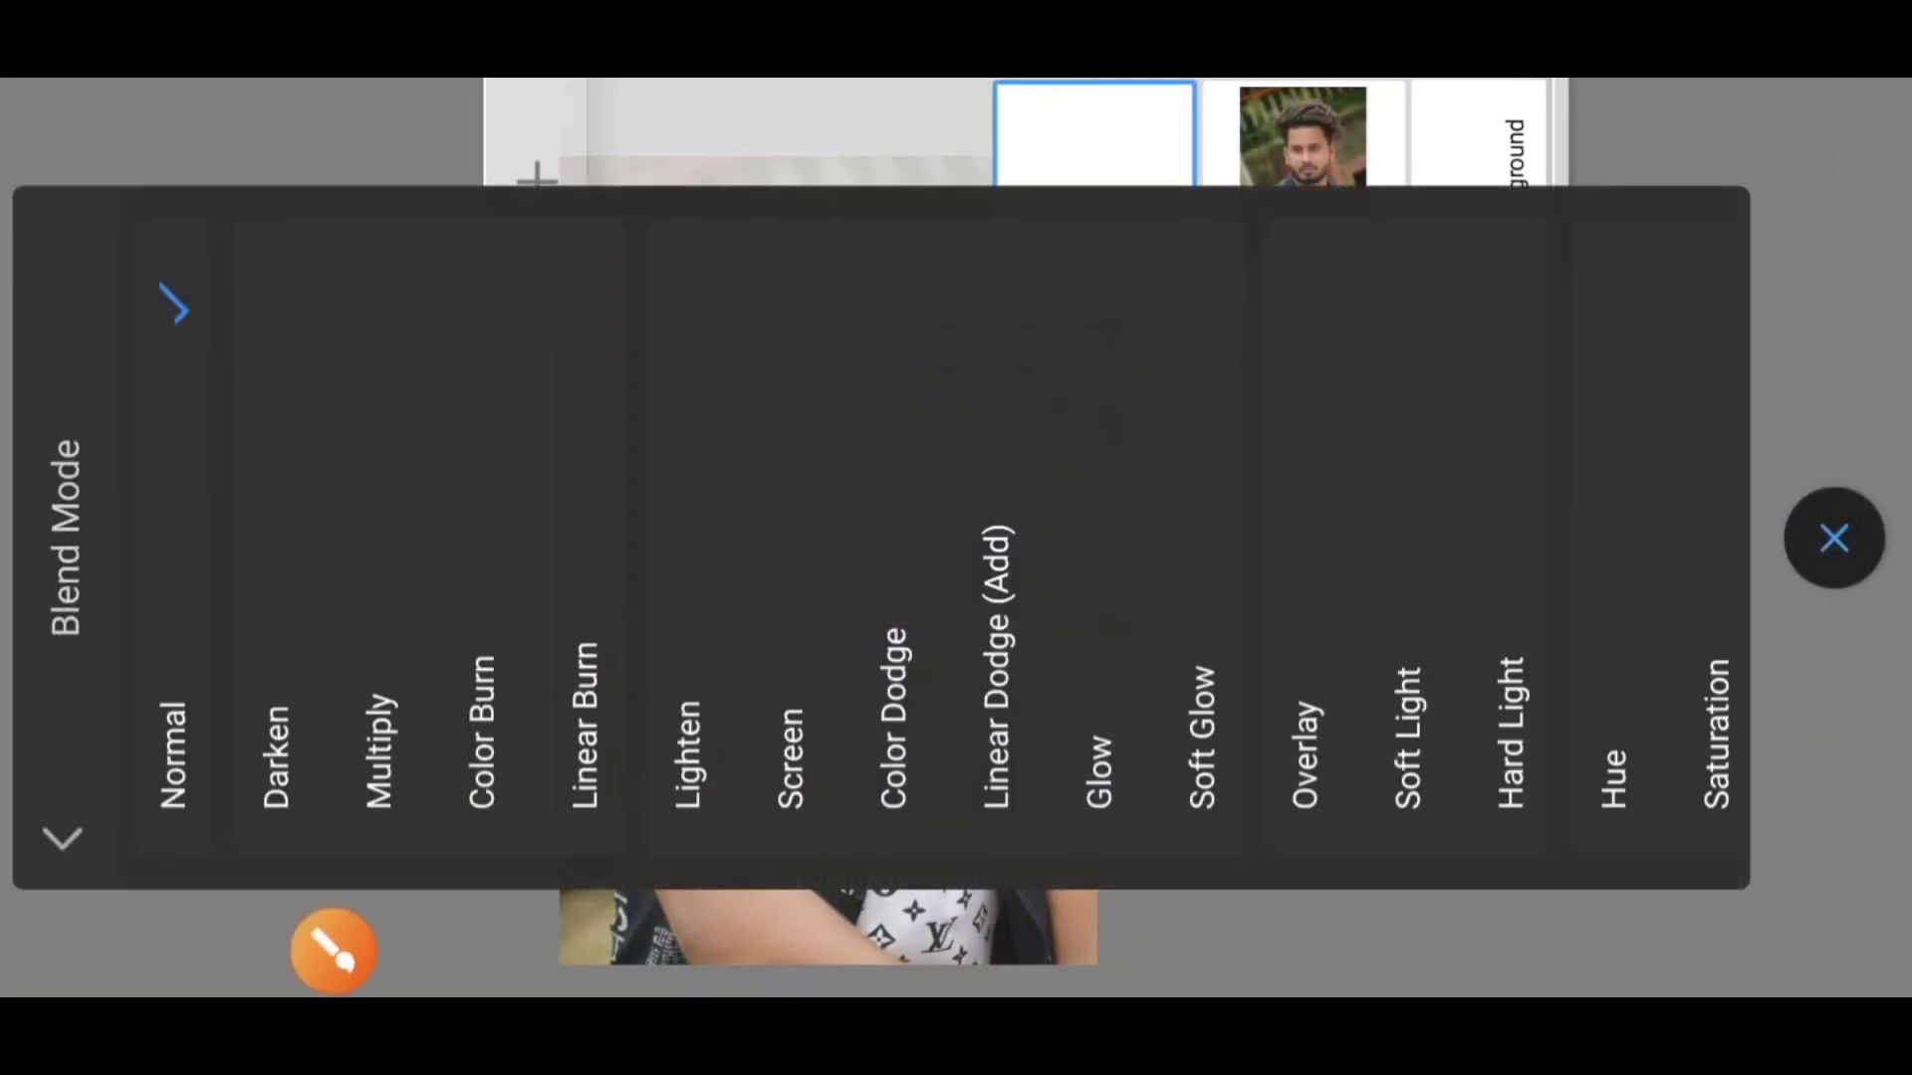
pyautogui.moveTo(1045, 785); pyautogui.dragTo(824, 785)
pyautogui.click(333, 951)
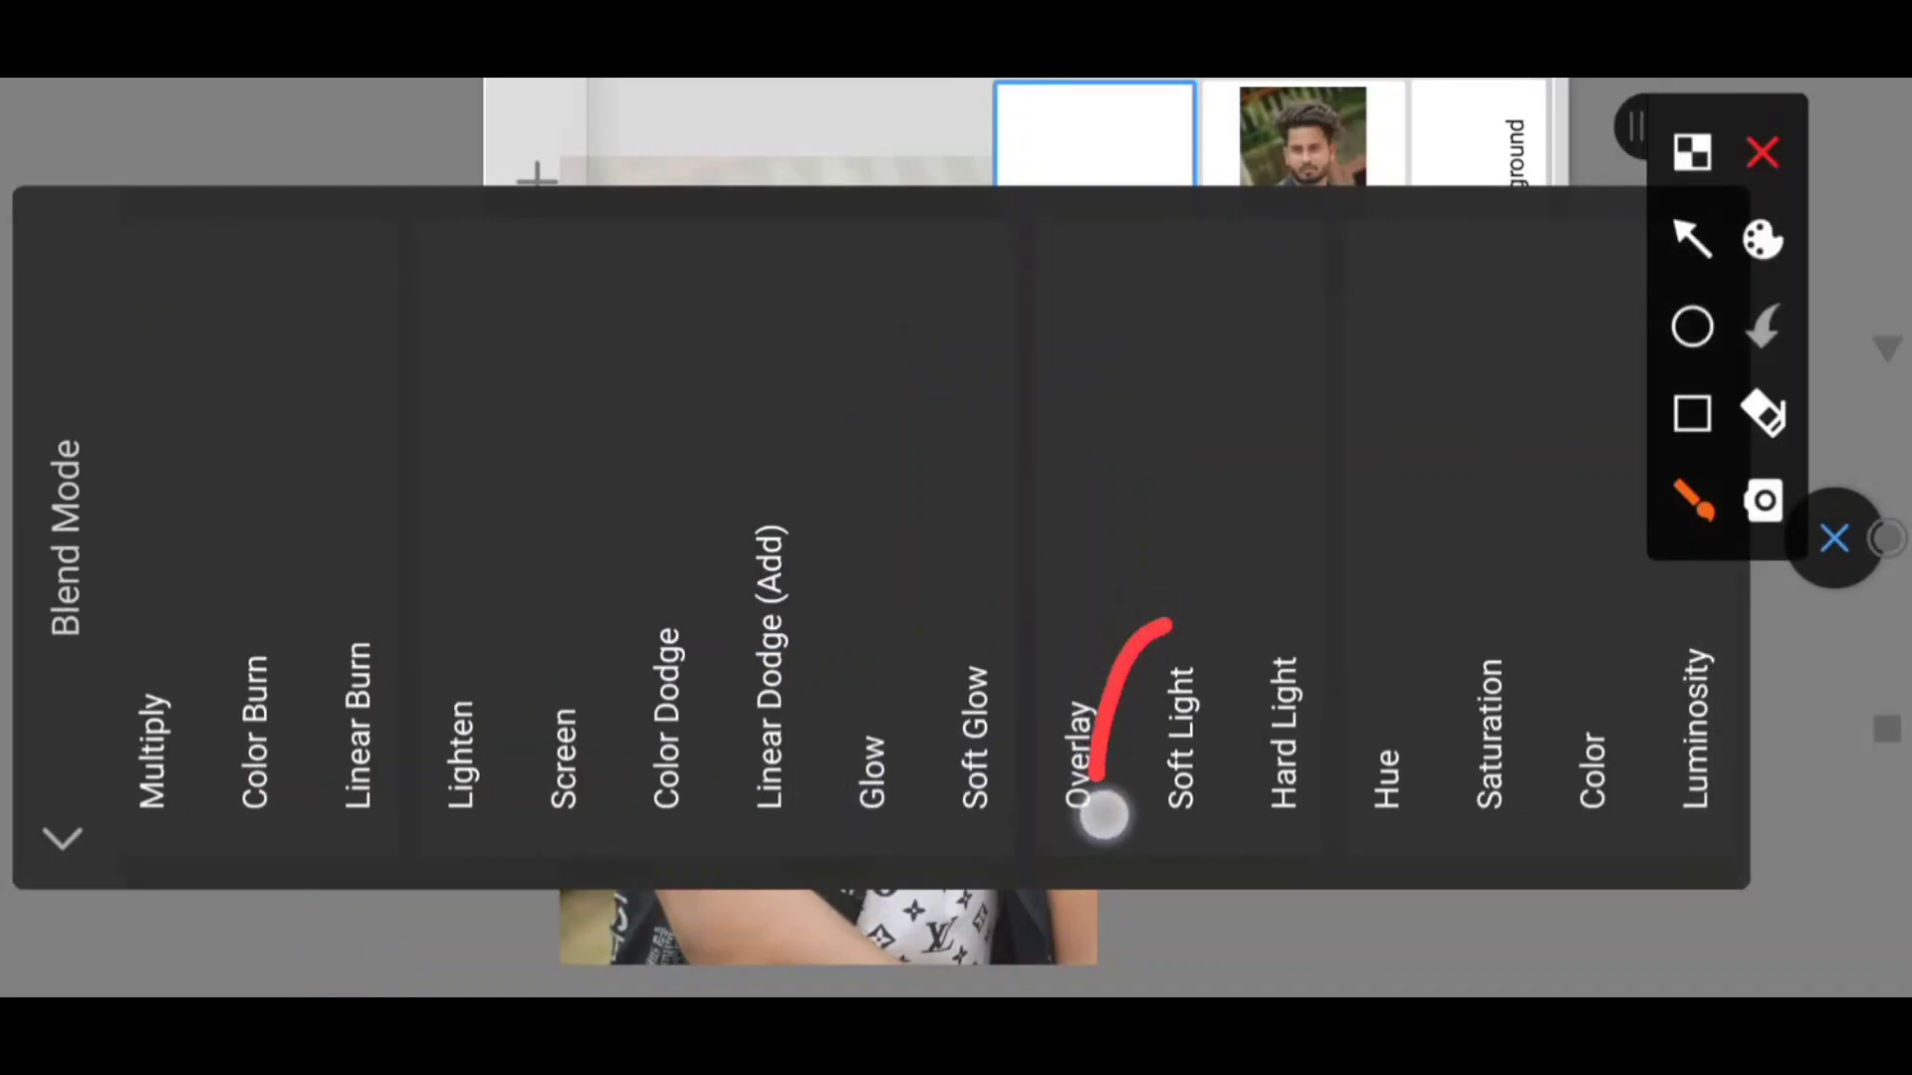
pyautogui.moveTo(1103, 816); pyautogui.dragTo(1111, 702)
pyautogui.click(1763, 152)
pyautogui.click(1181, 737)
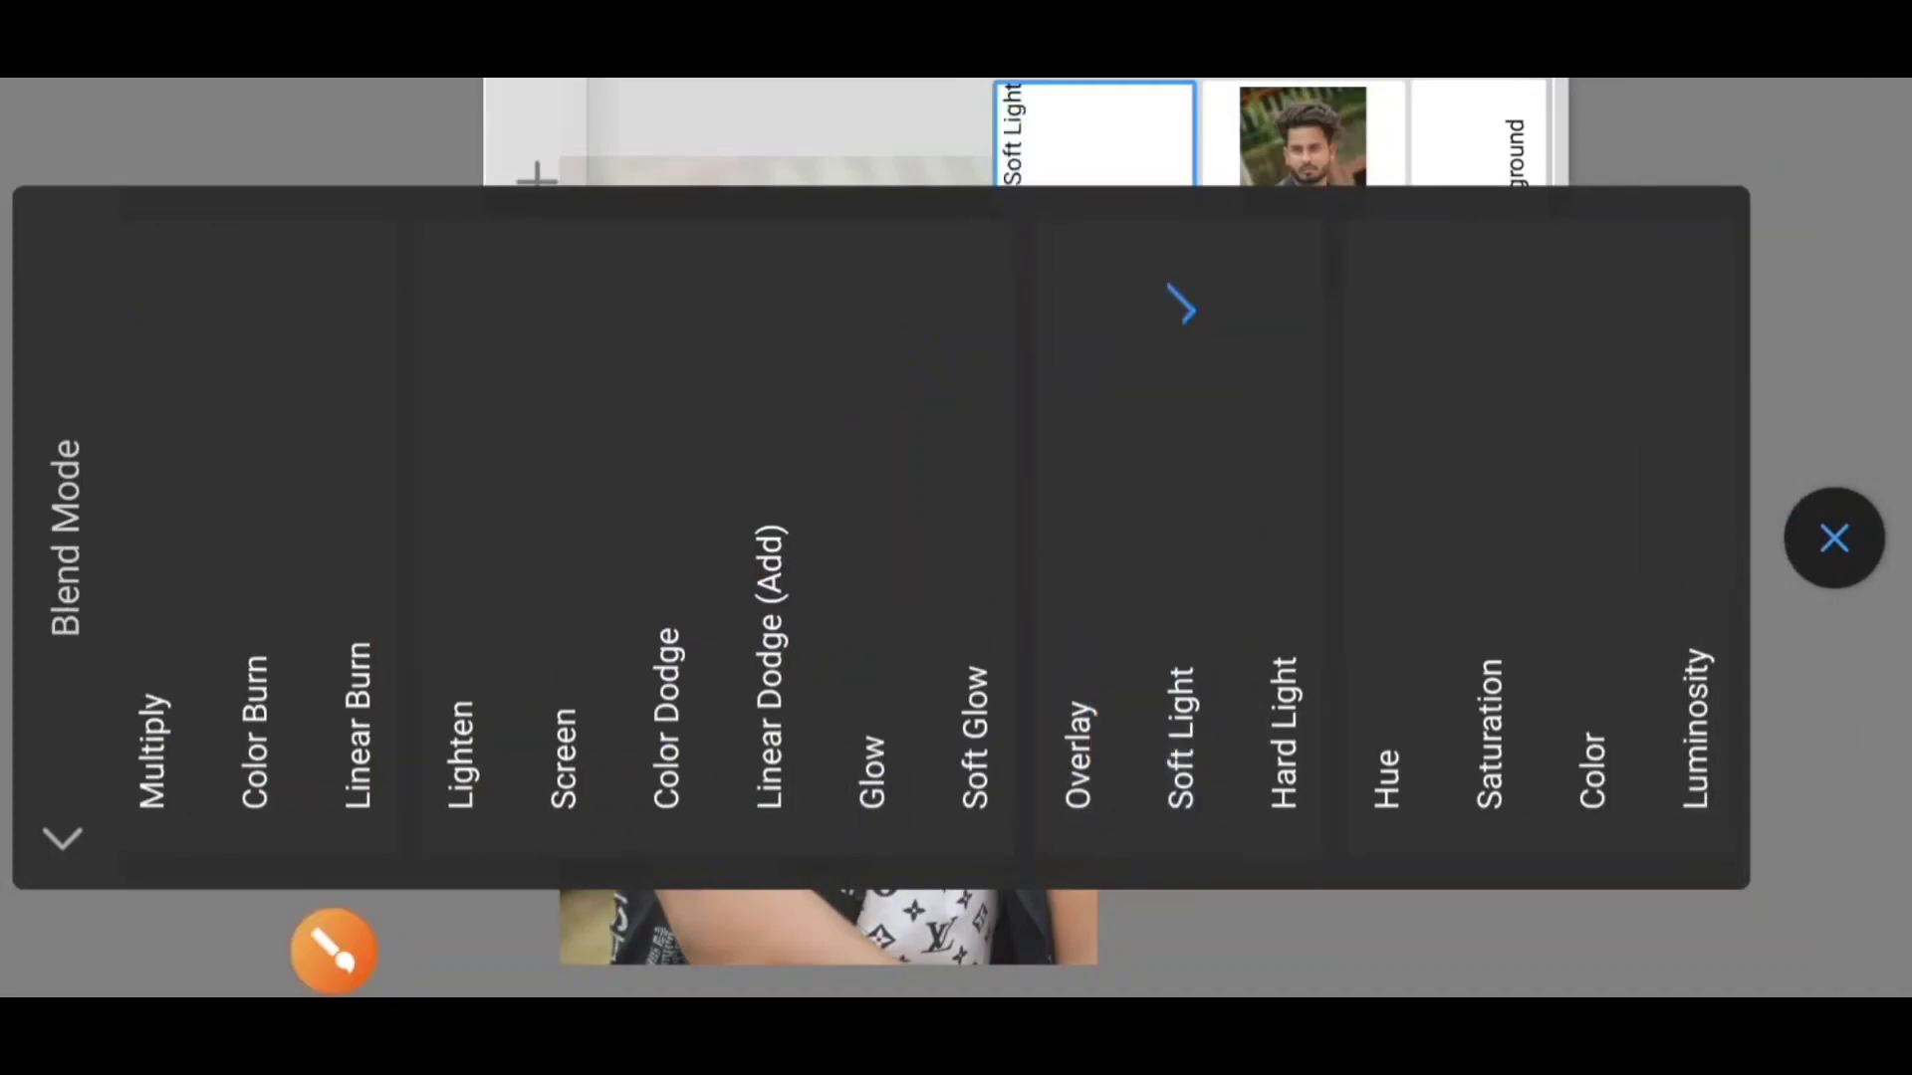
pyautogui.click(1828, 522)
# Begin choosing a paint colour for the Soft Light layer.
pyautogui.click(333, 948)
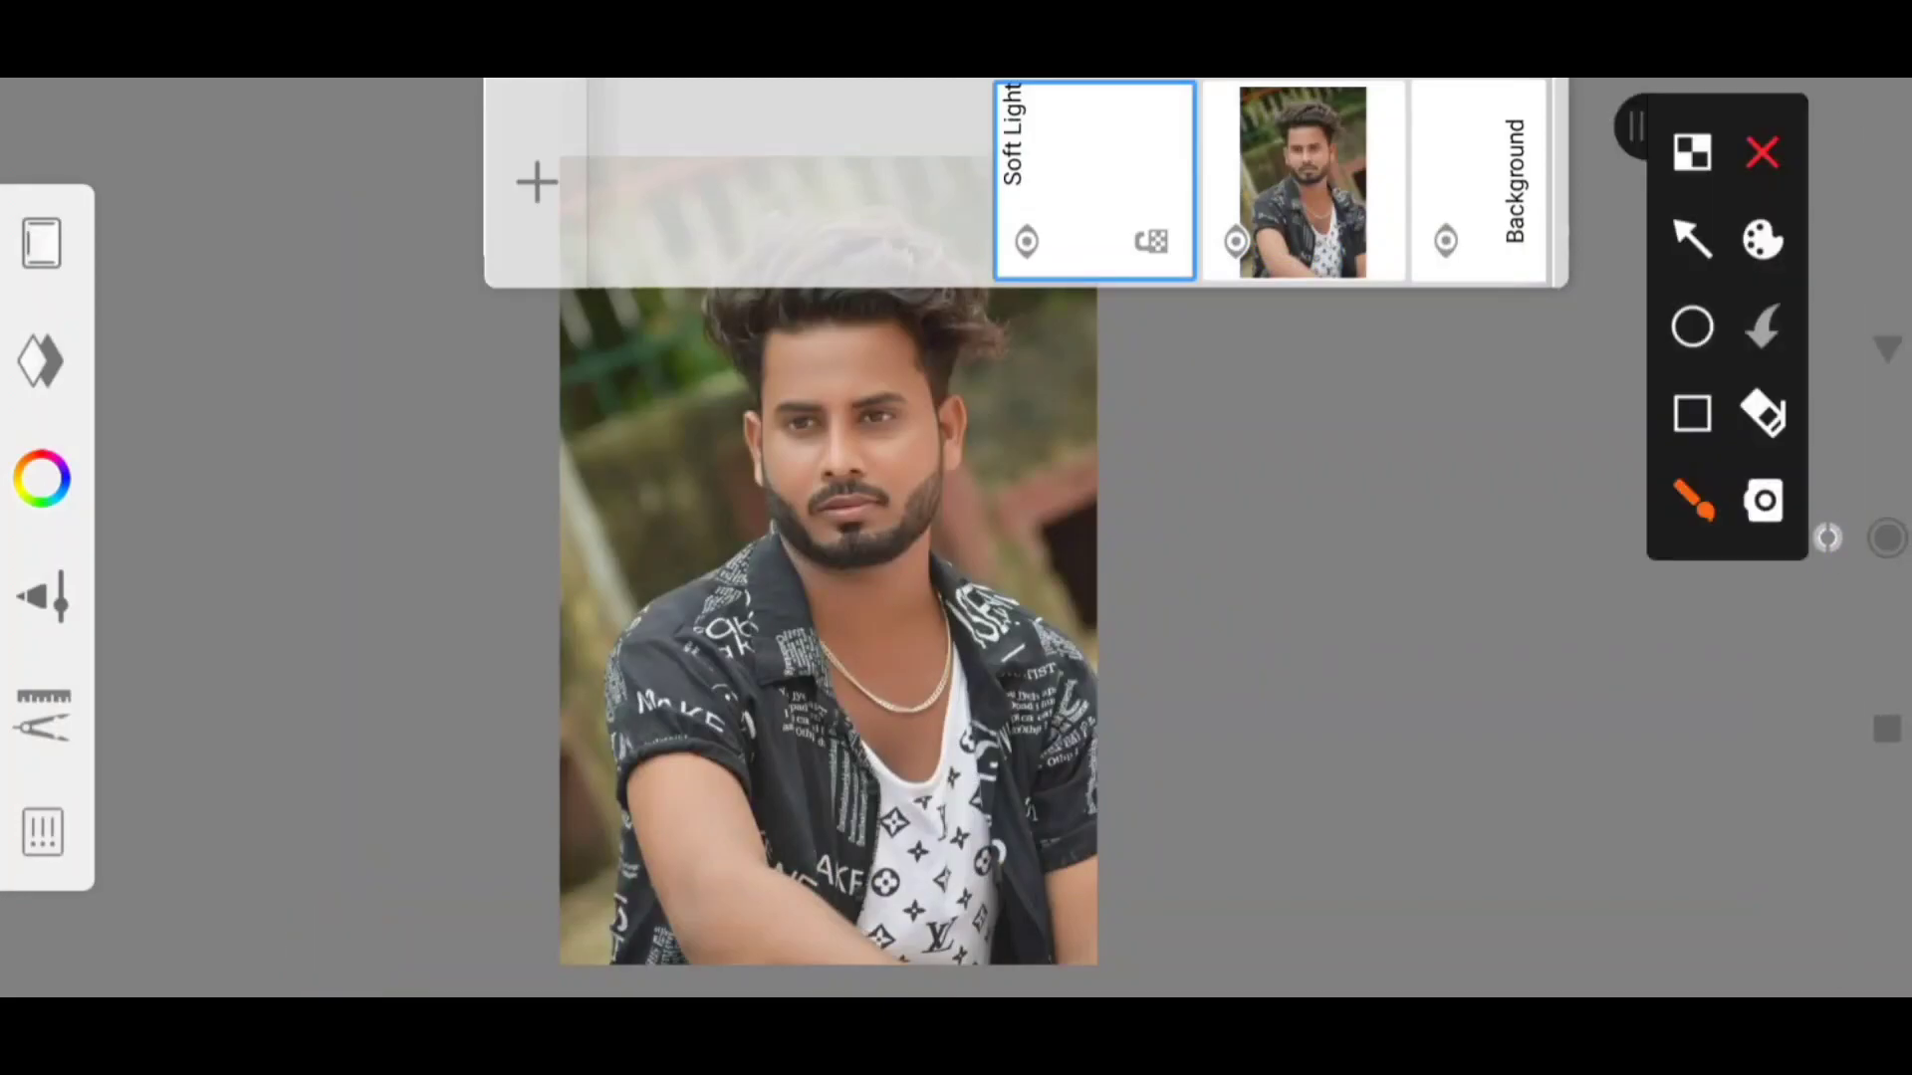
pyautogui.click(1762, 153)
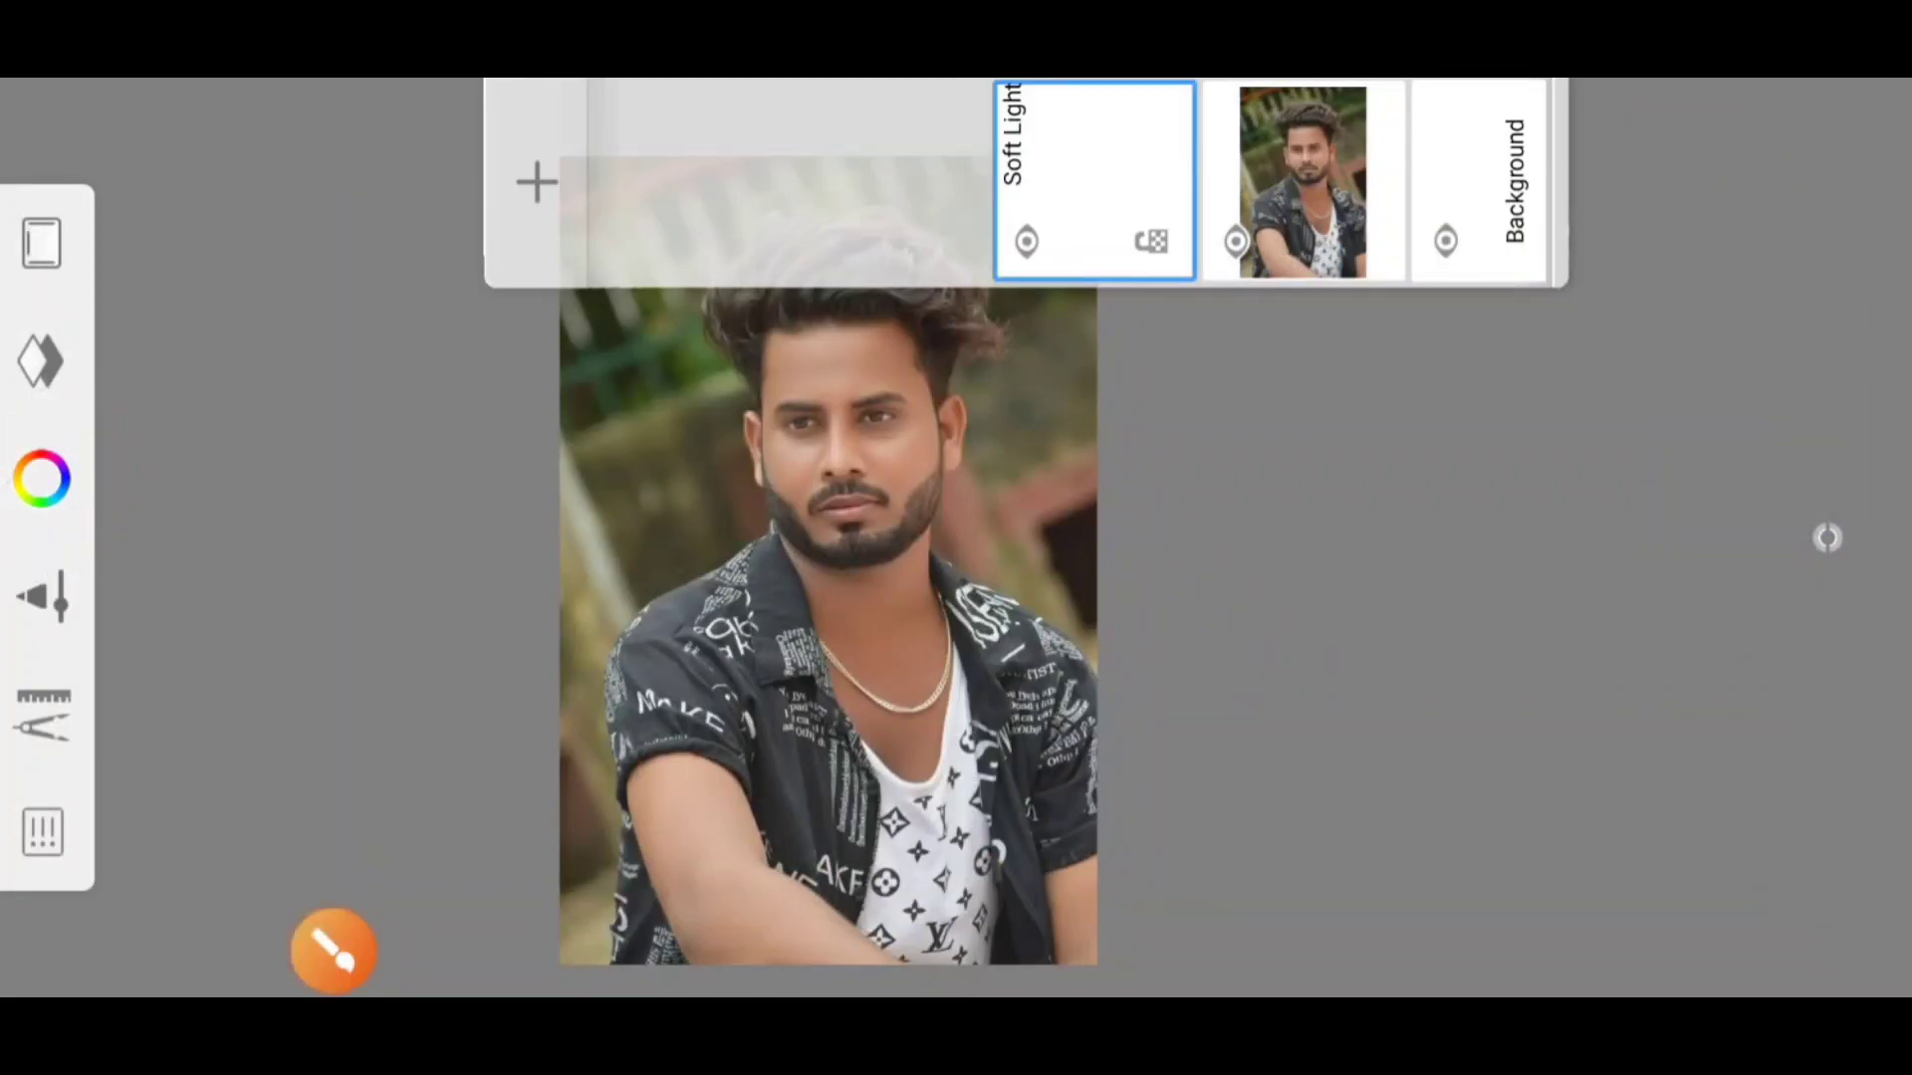
pyautogui.click(42, 478)
# Make orange the paint colour.
pyautogui.click(334, 949)
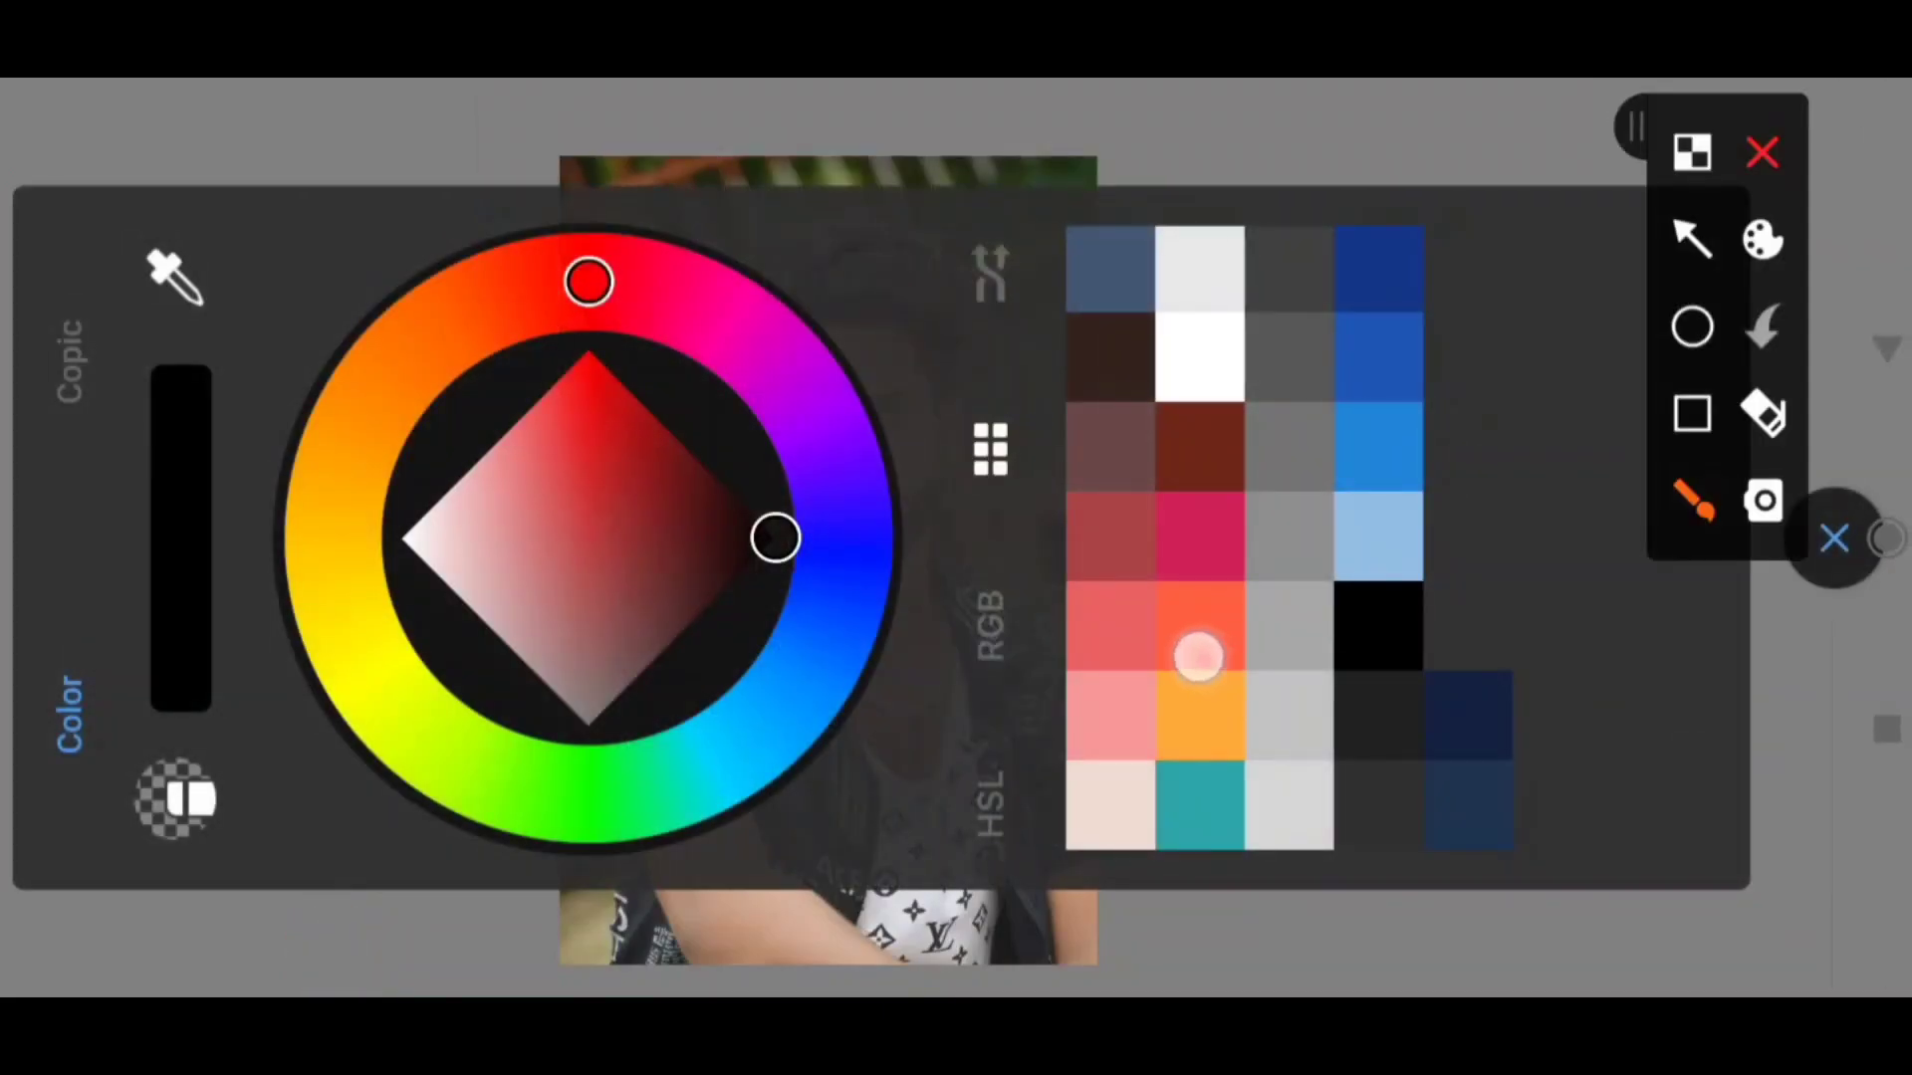
pyautogui.click(1762, 152)
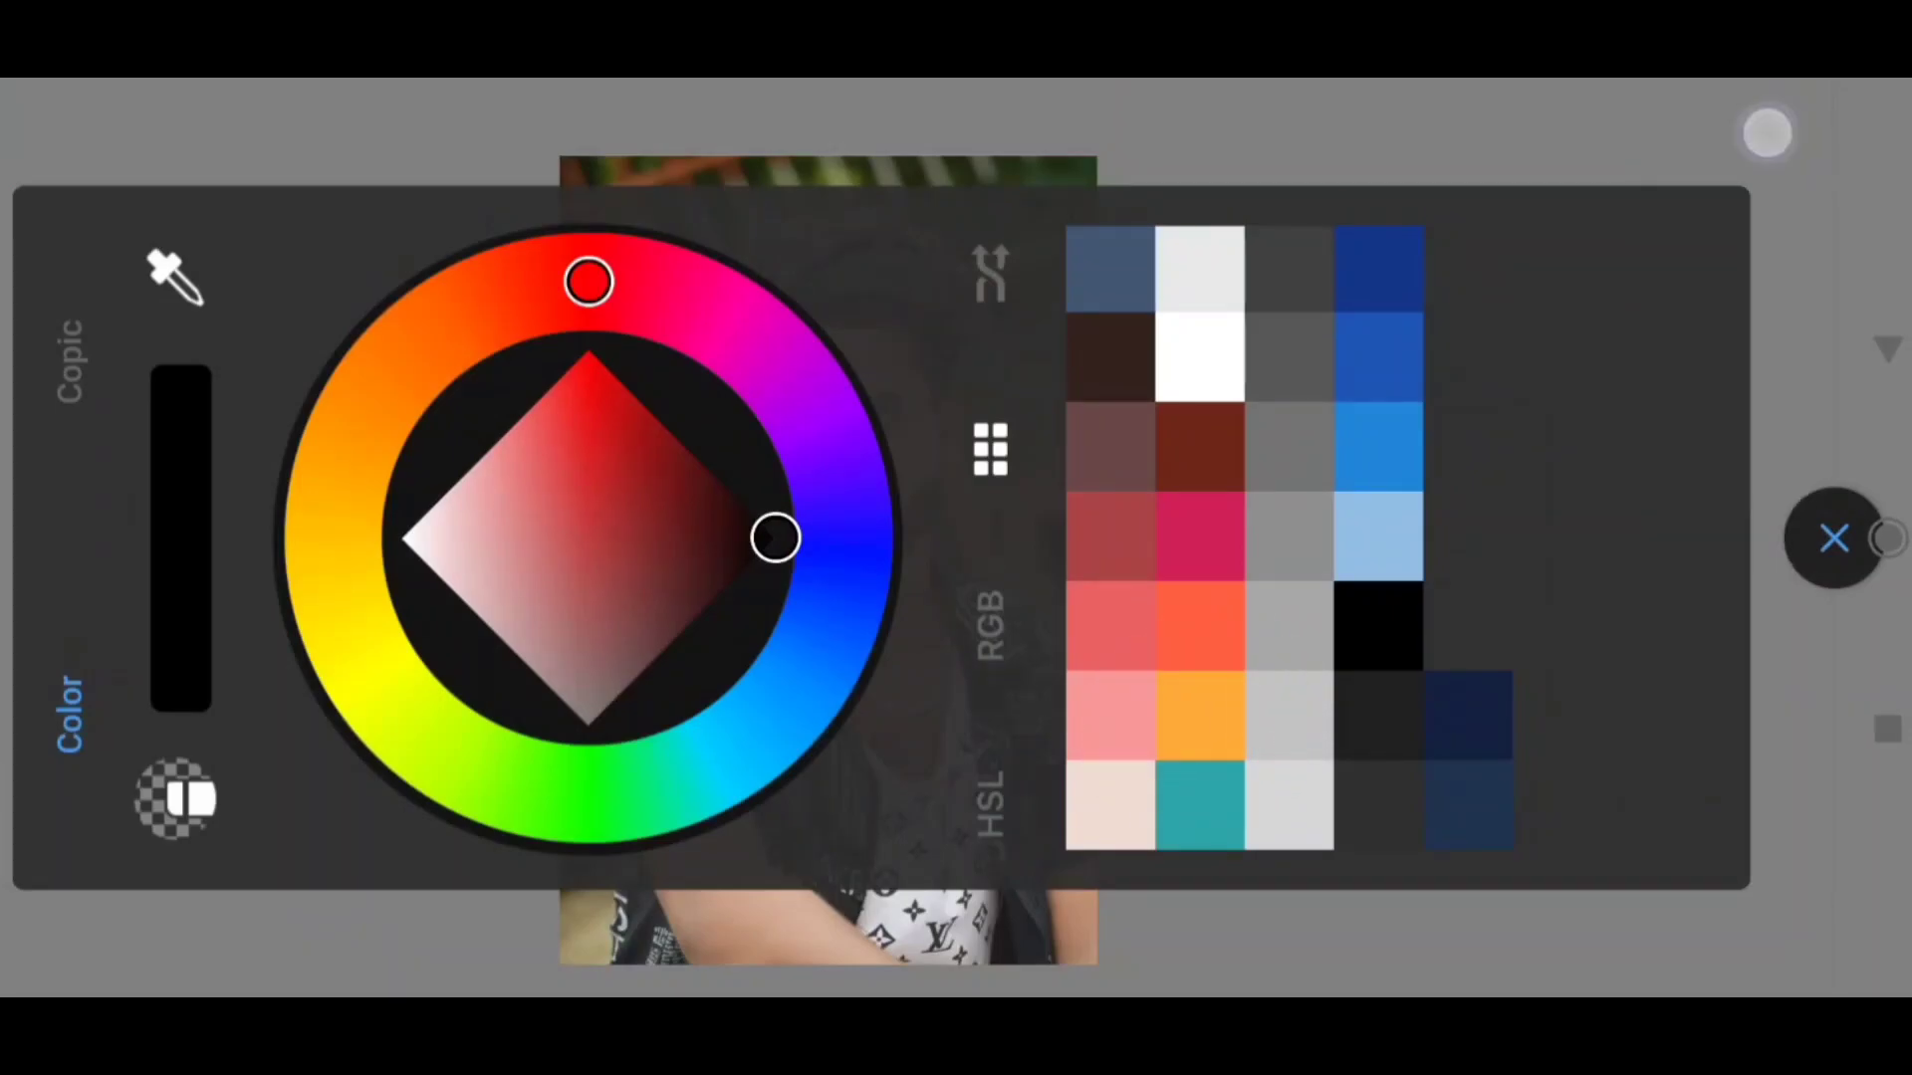
pyautogui.click(1199, 715)
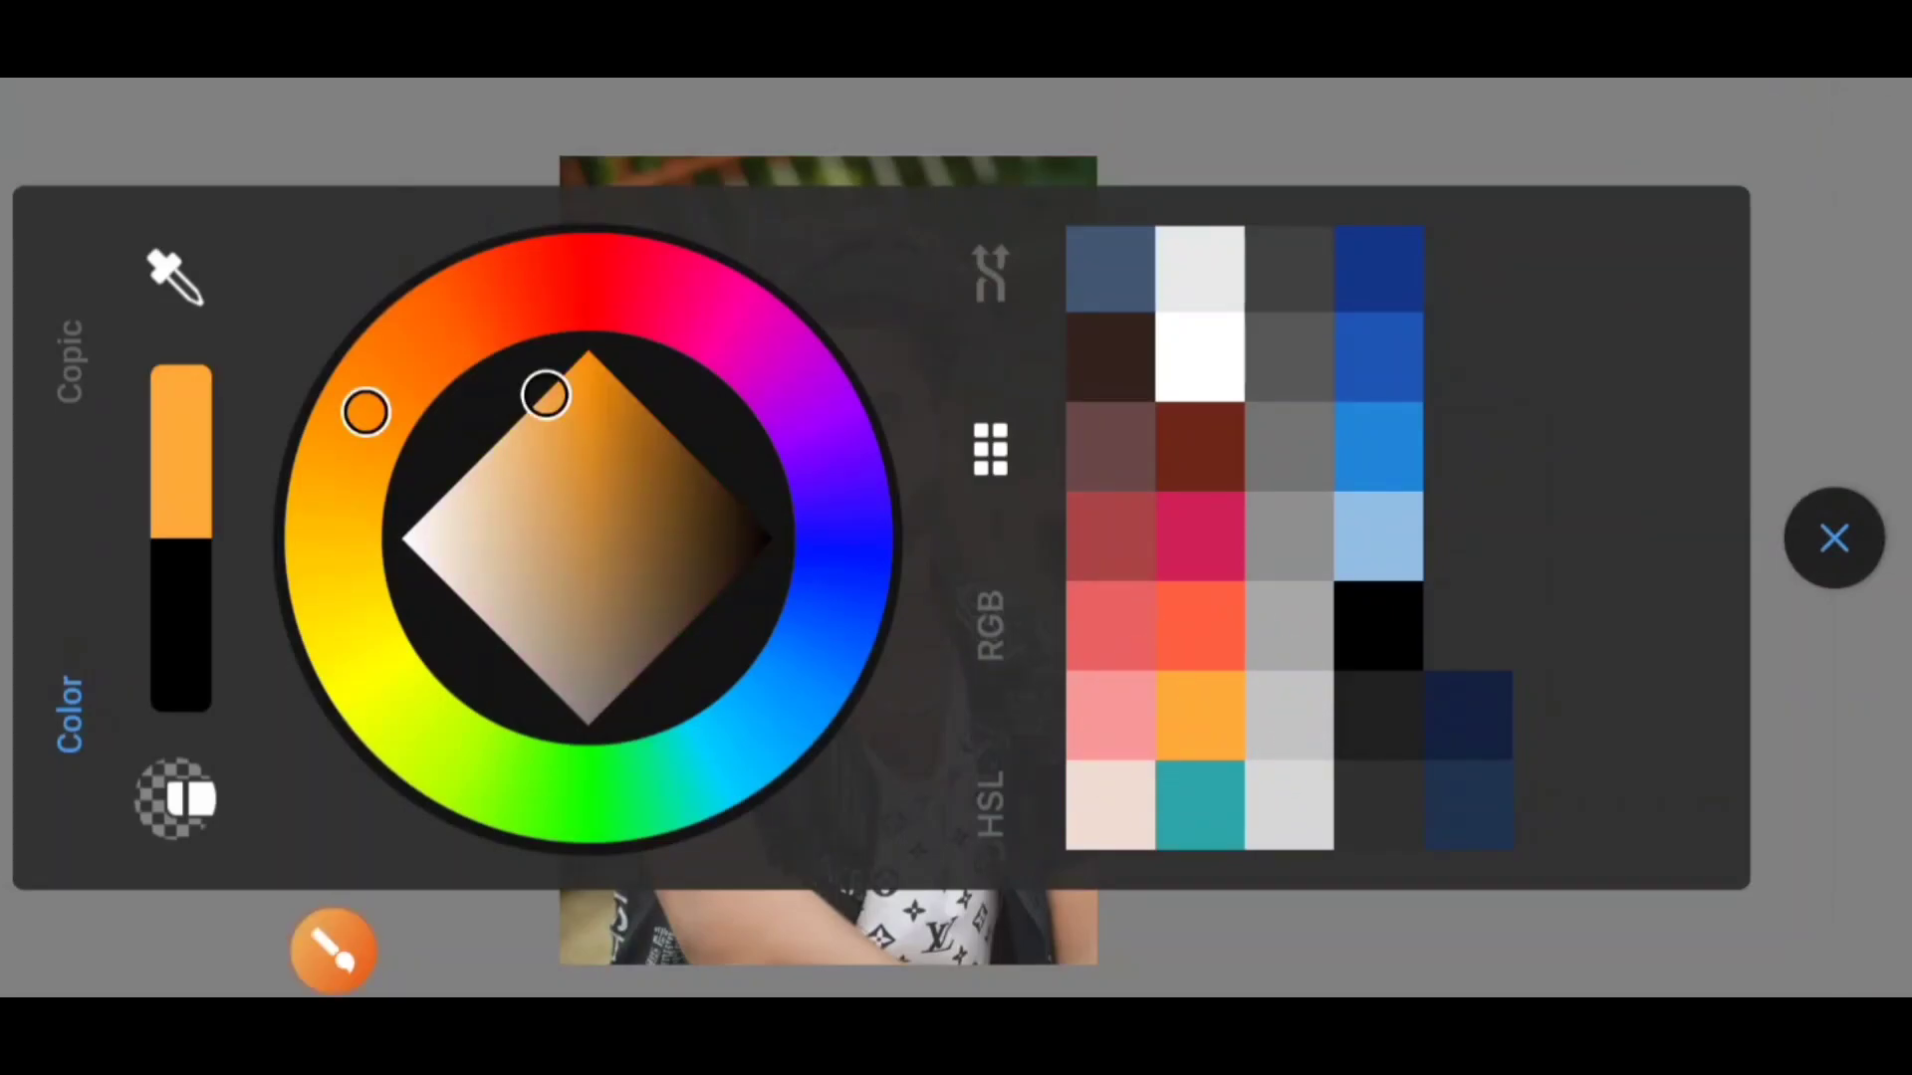
pyautogui.click(1834, 538)
# Open Brush Properties and check the brush Library.
pyautogui.click(333, 949)
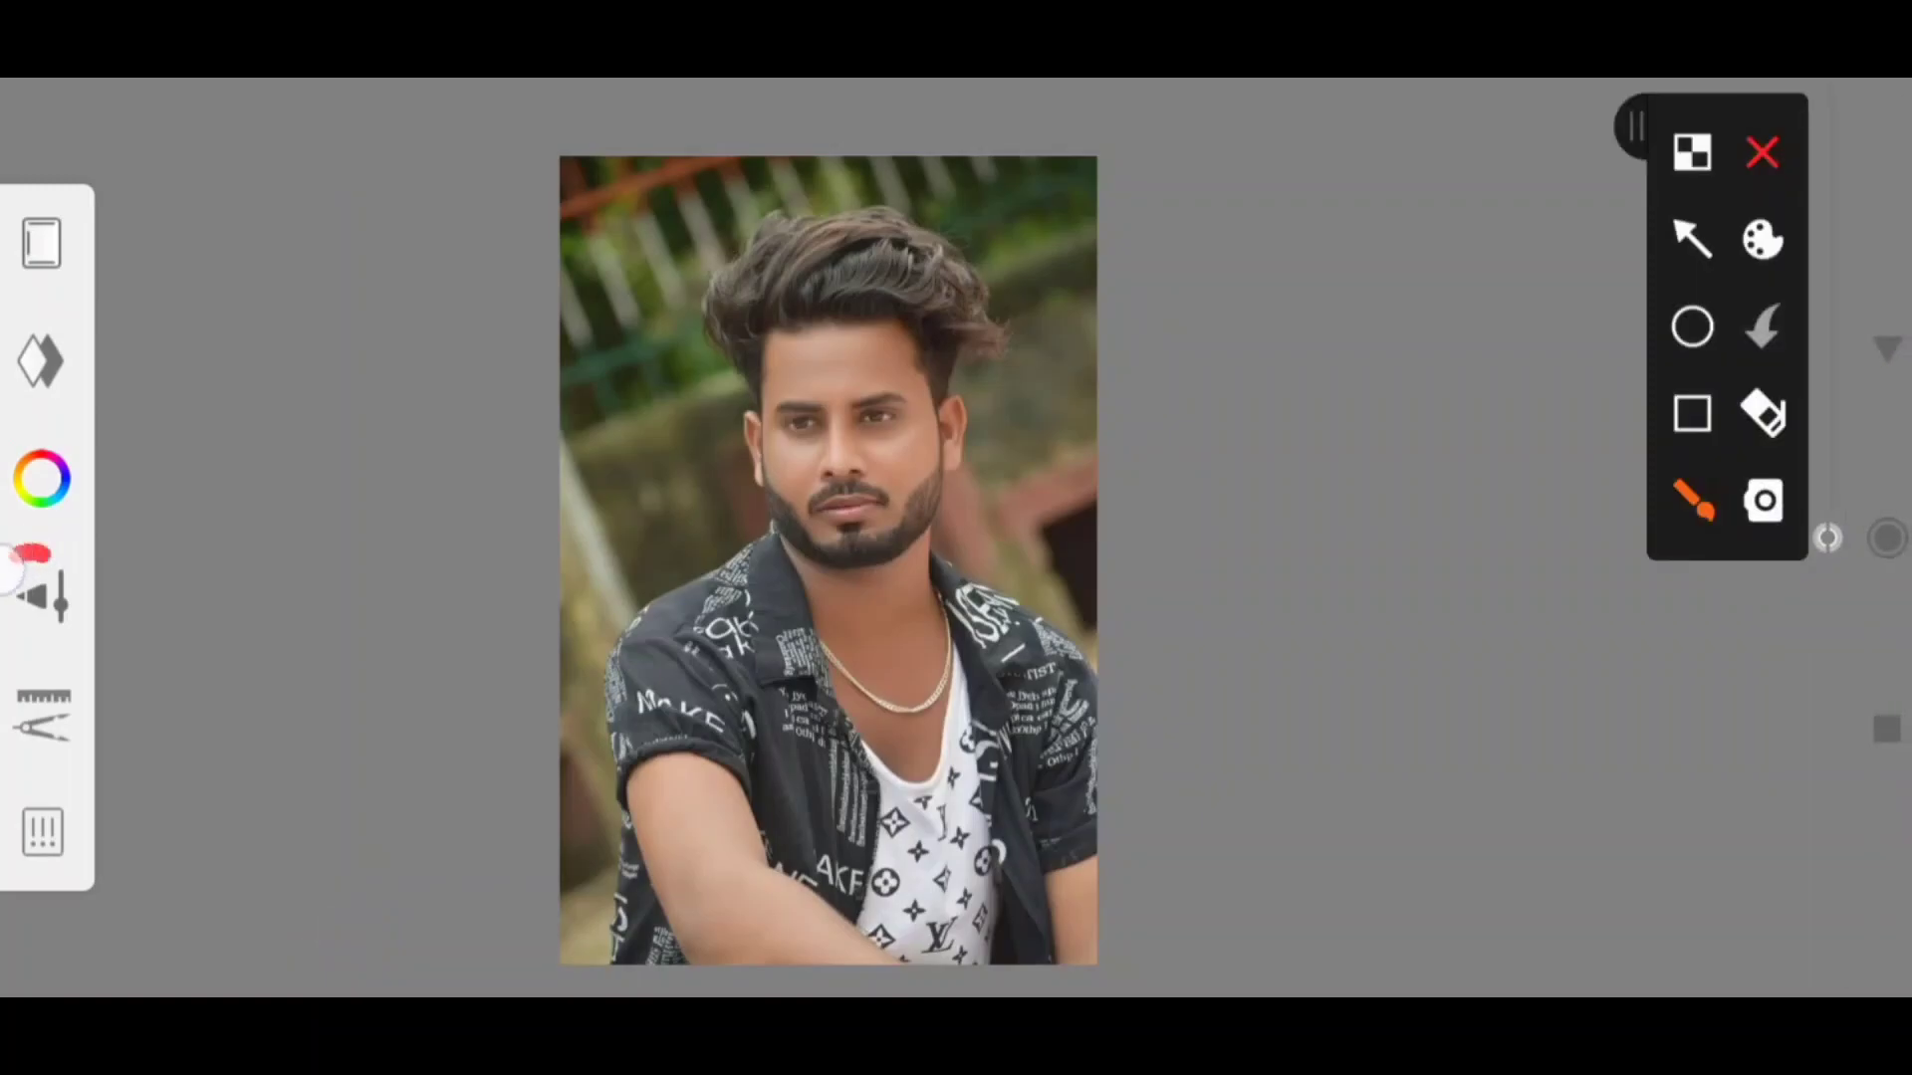
pyautogui.click(1762, 152)
pyautogui.click(52, 597)
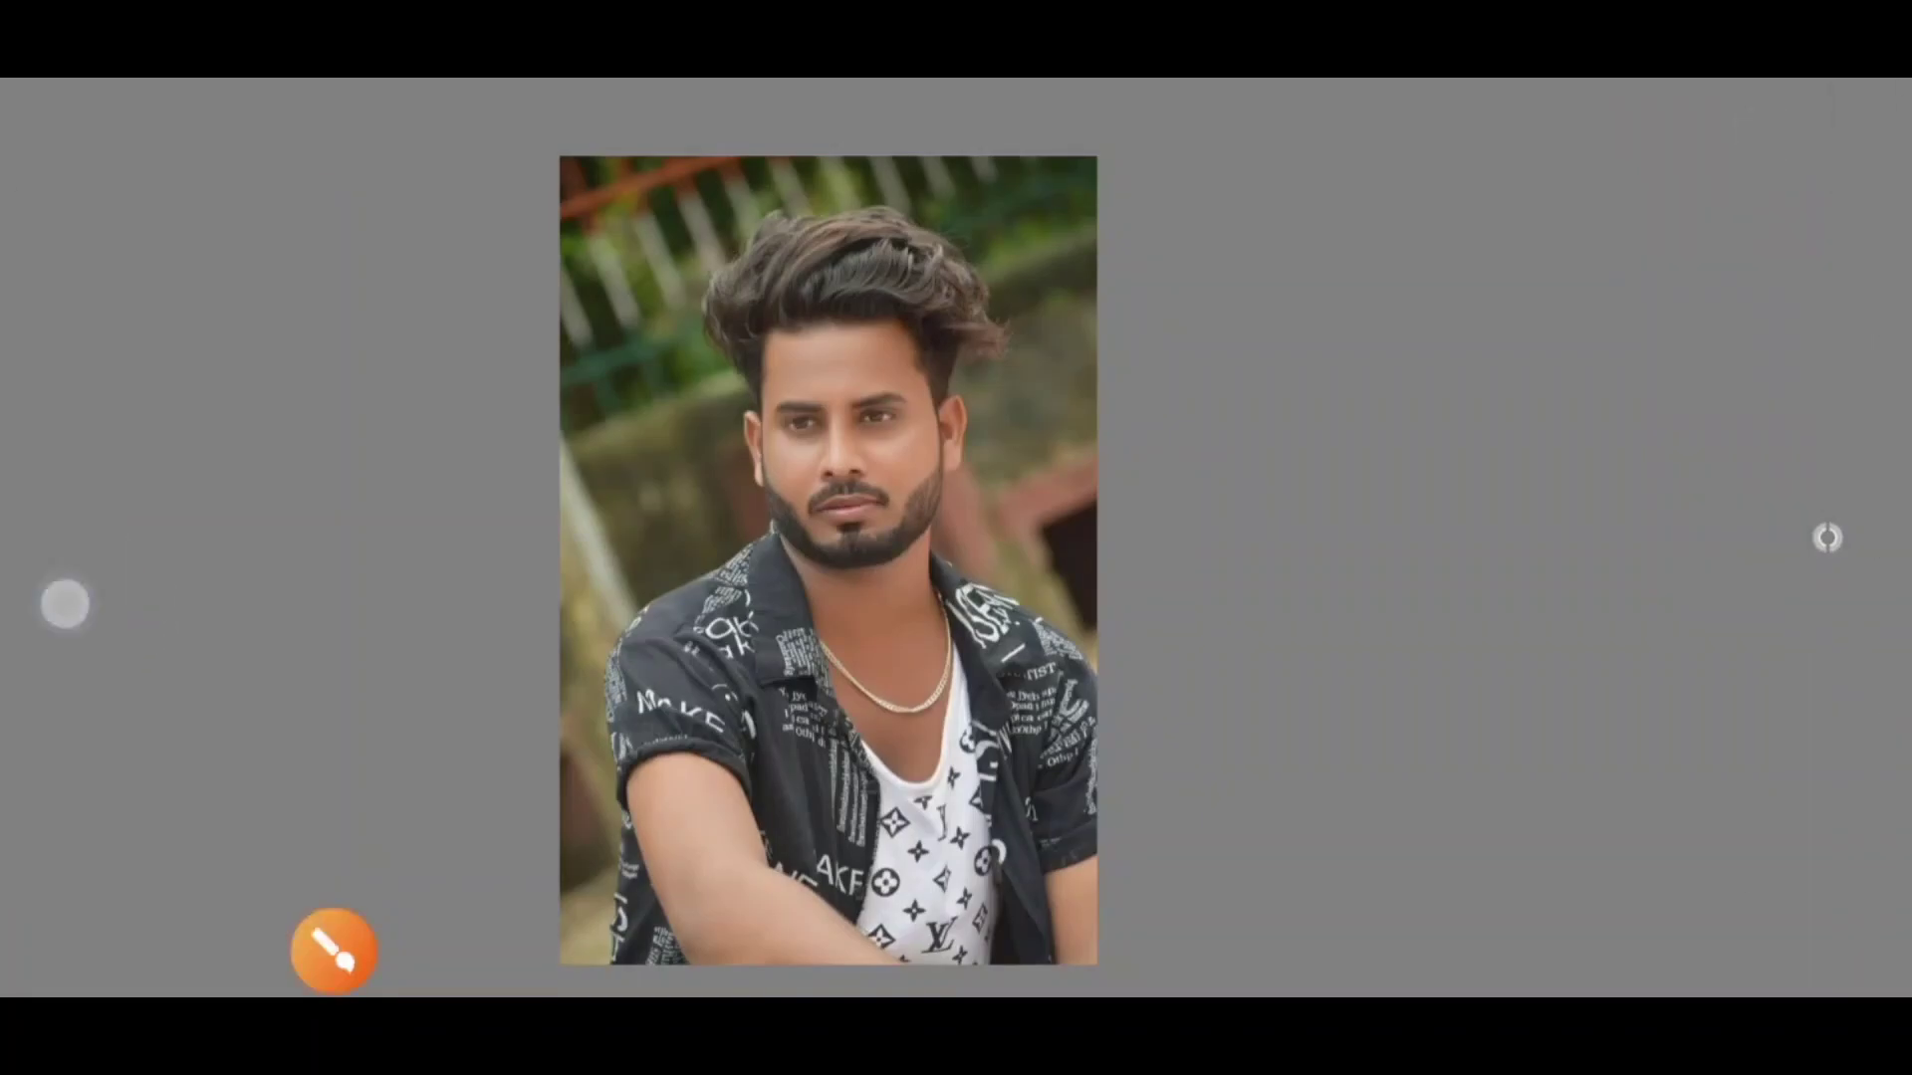
pyautogui.click(333, 949)
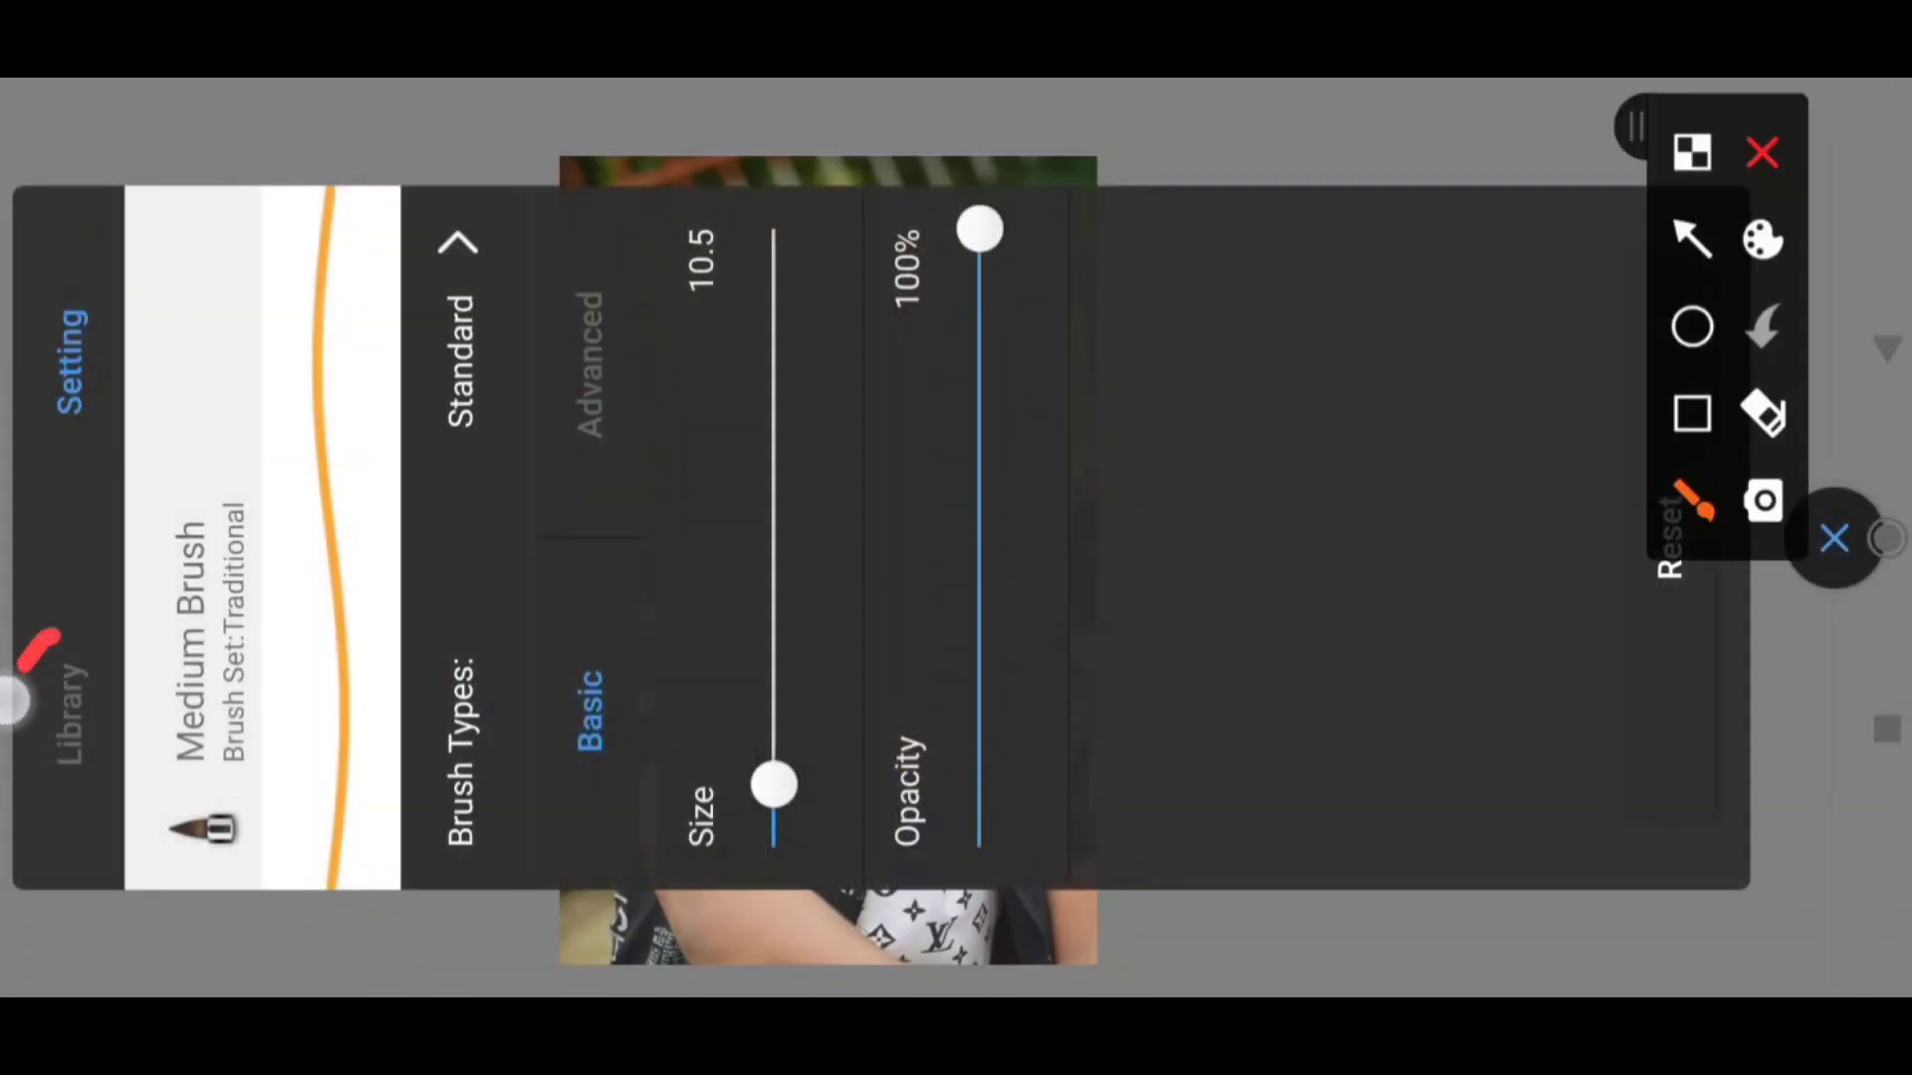
pyautogui.moveTo(12, 701); pyautogui.dragTo(25, 690)
pyautogui.click(1763, 153)
pyautogui.click(67, 715)
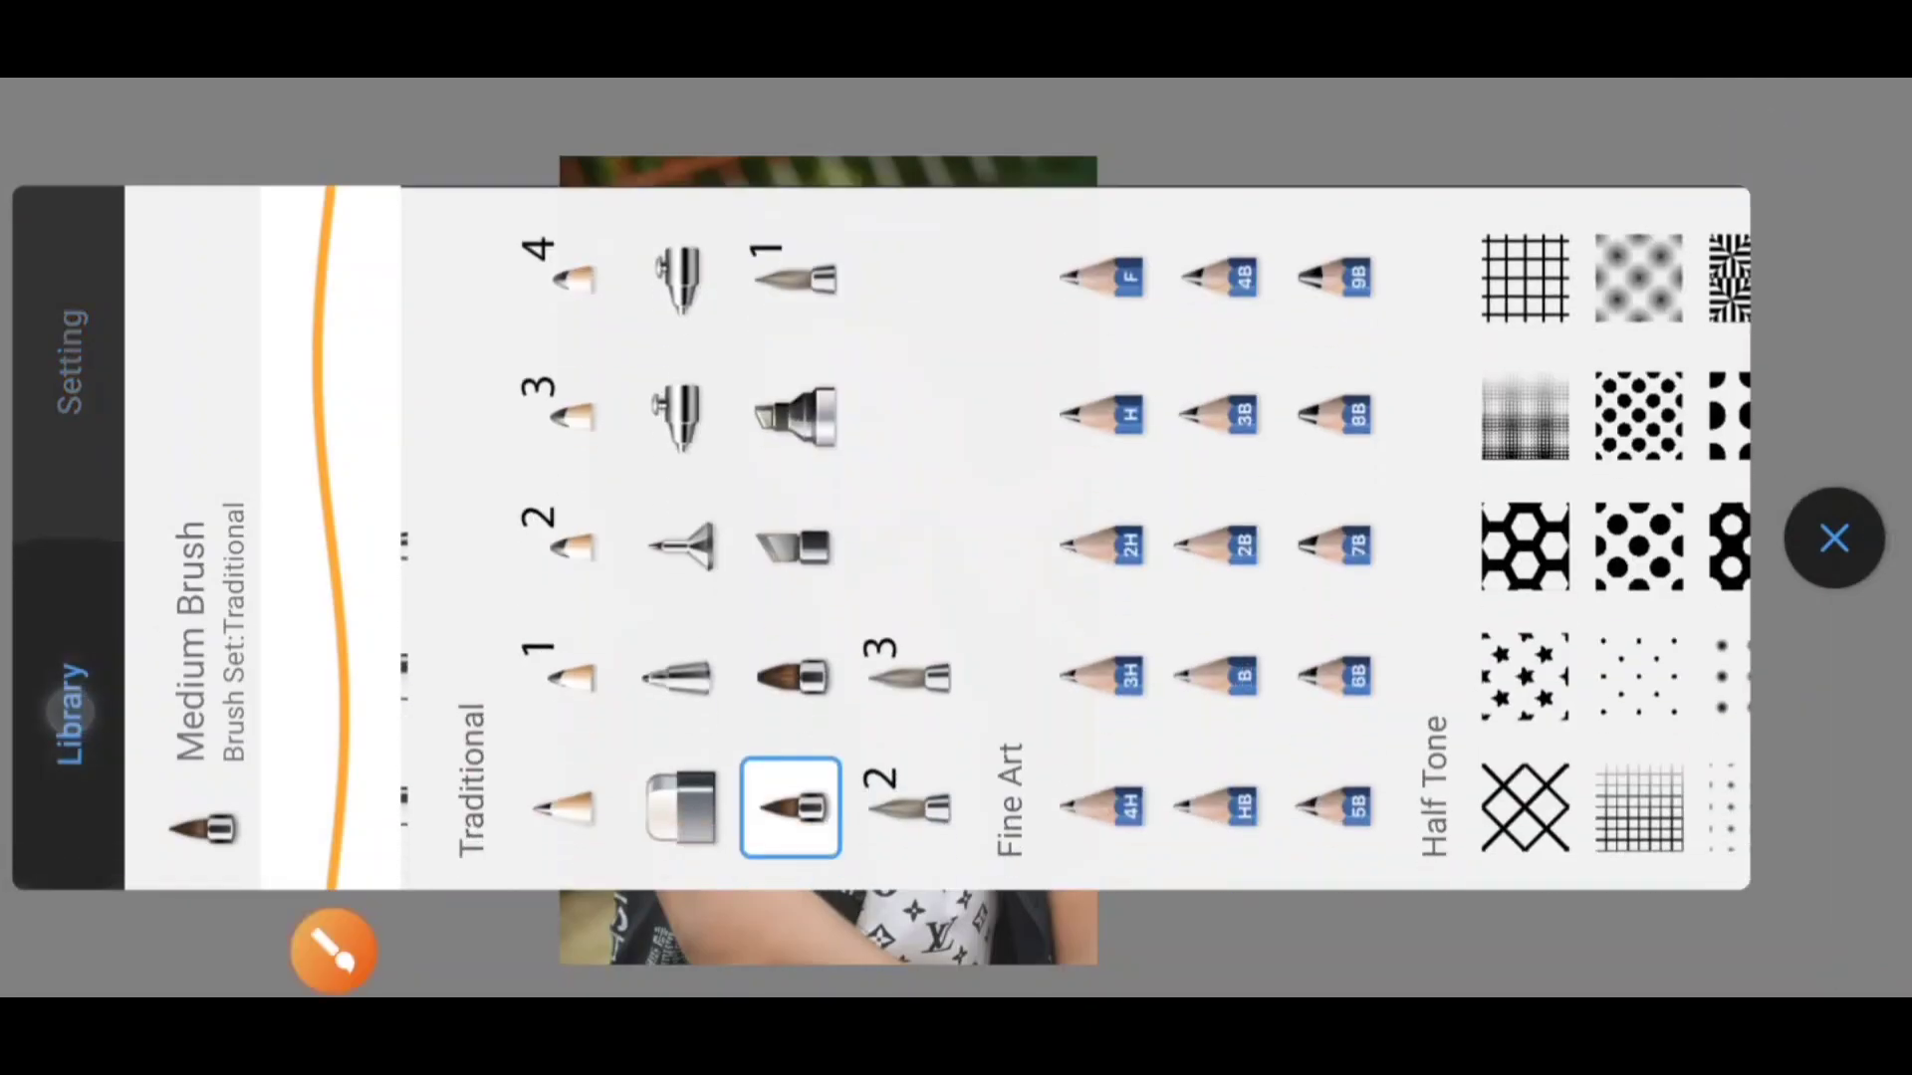
pyautogui.click(334, 948)
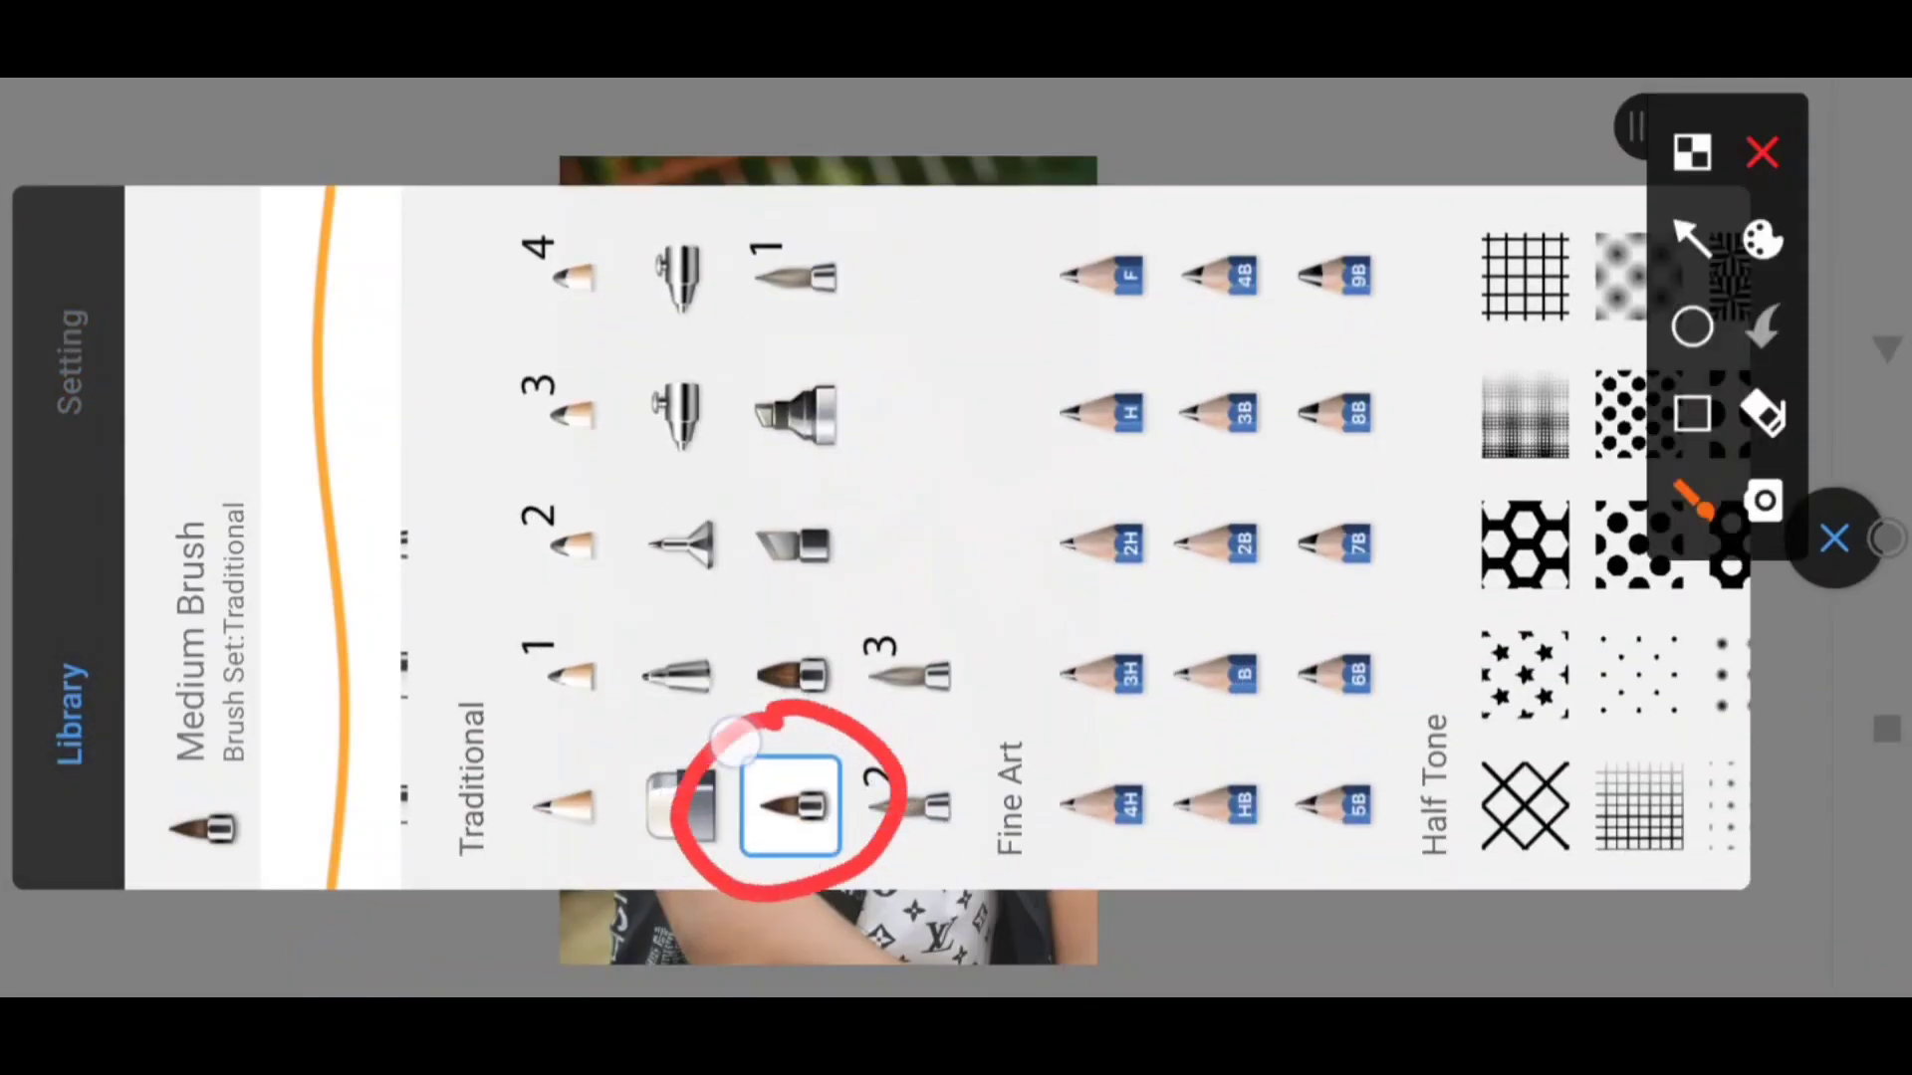
# Show the Traditional Medium Brush's settings at size 10.5 and 100% opacity.
pyautogui.click(1760, 152)
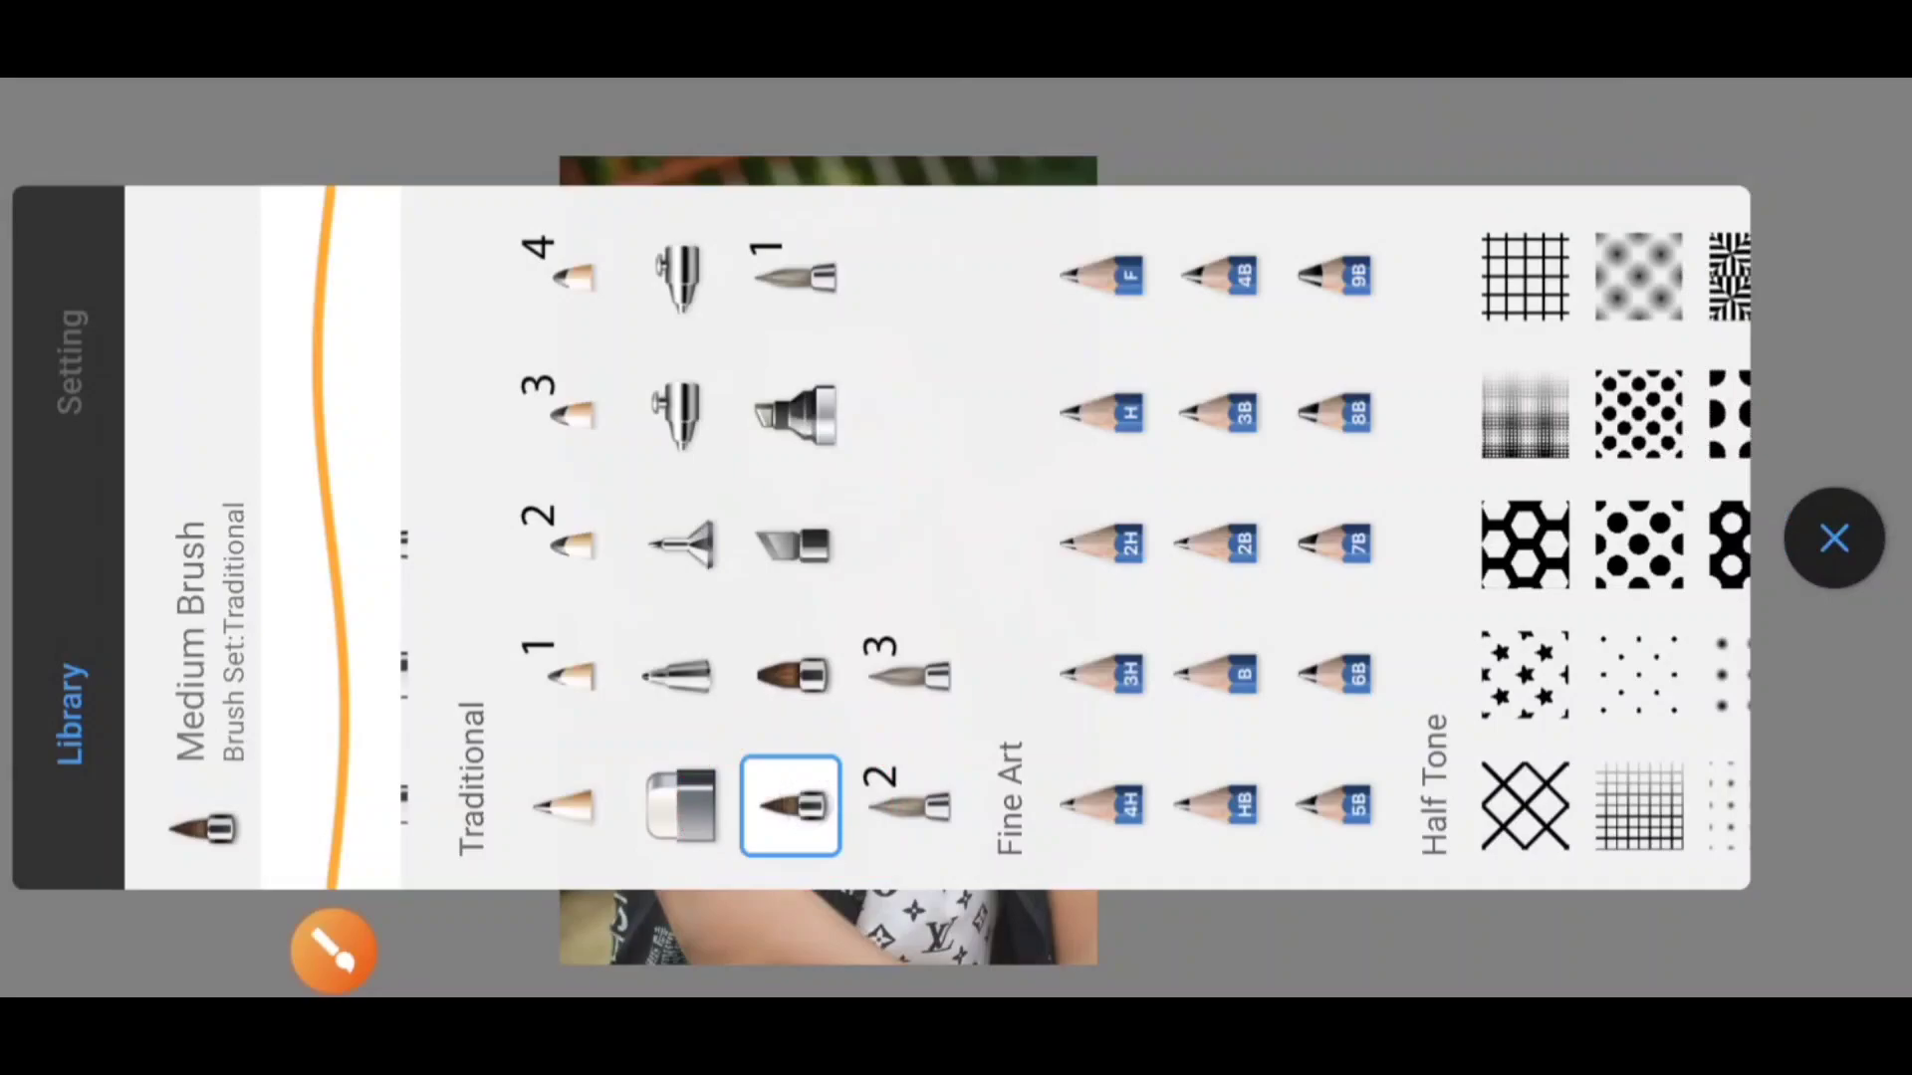
pyautogui.click(334, 948)
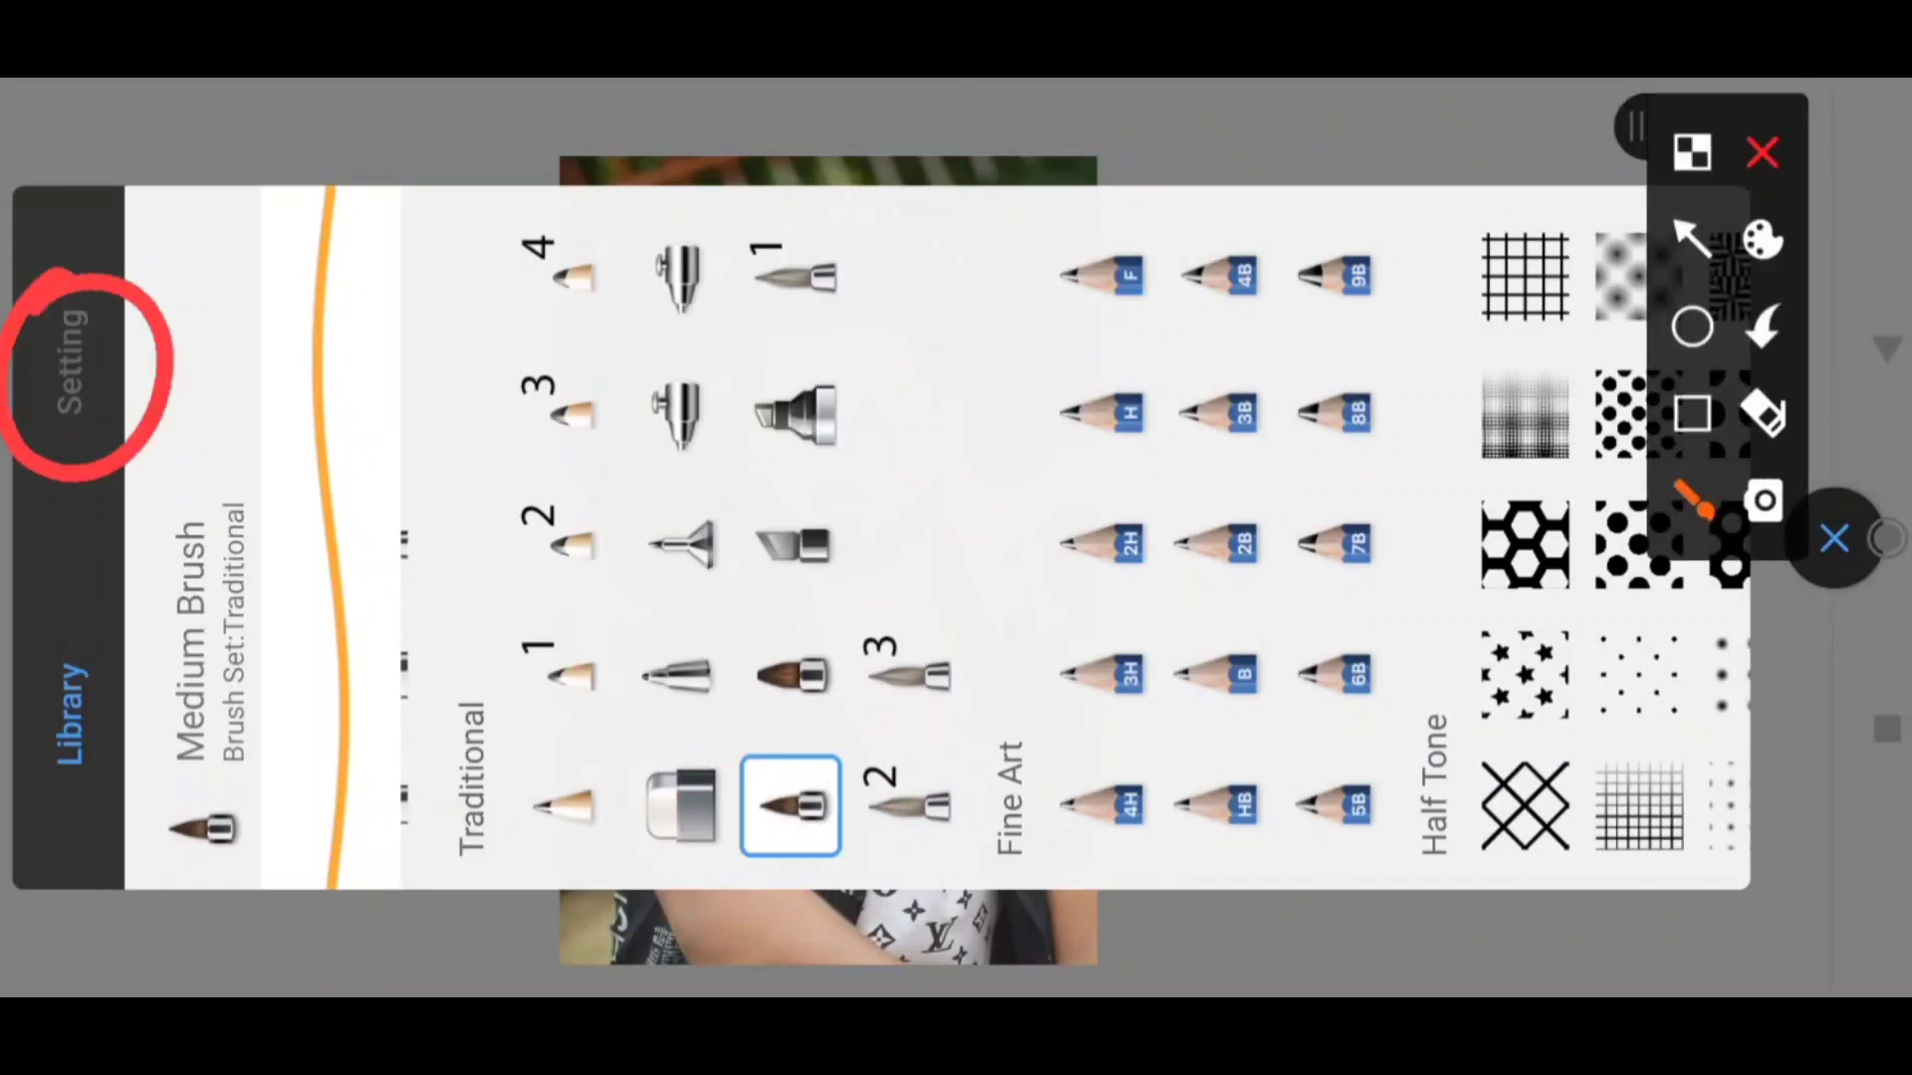
pyautogui.click(1762, 152)
pyautogui.click(70, 360)
pyautogui.click(333, 949)
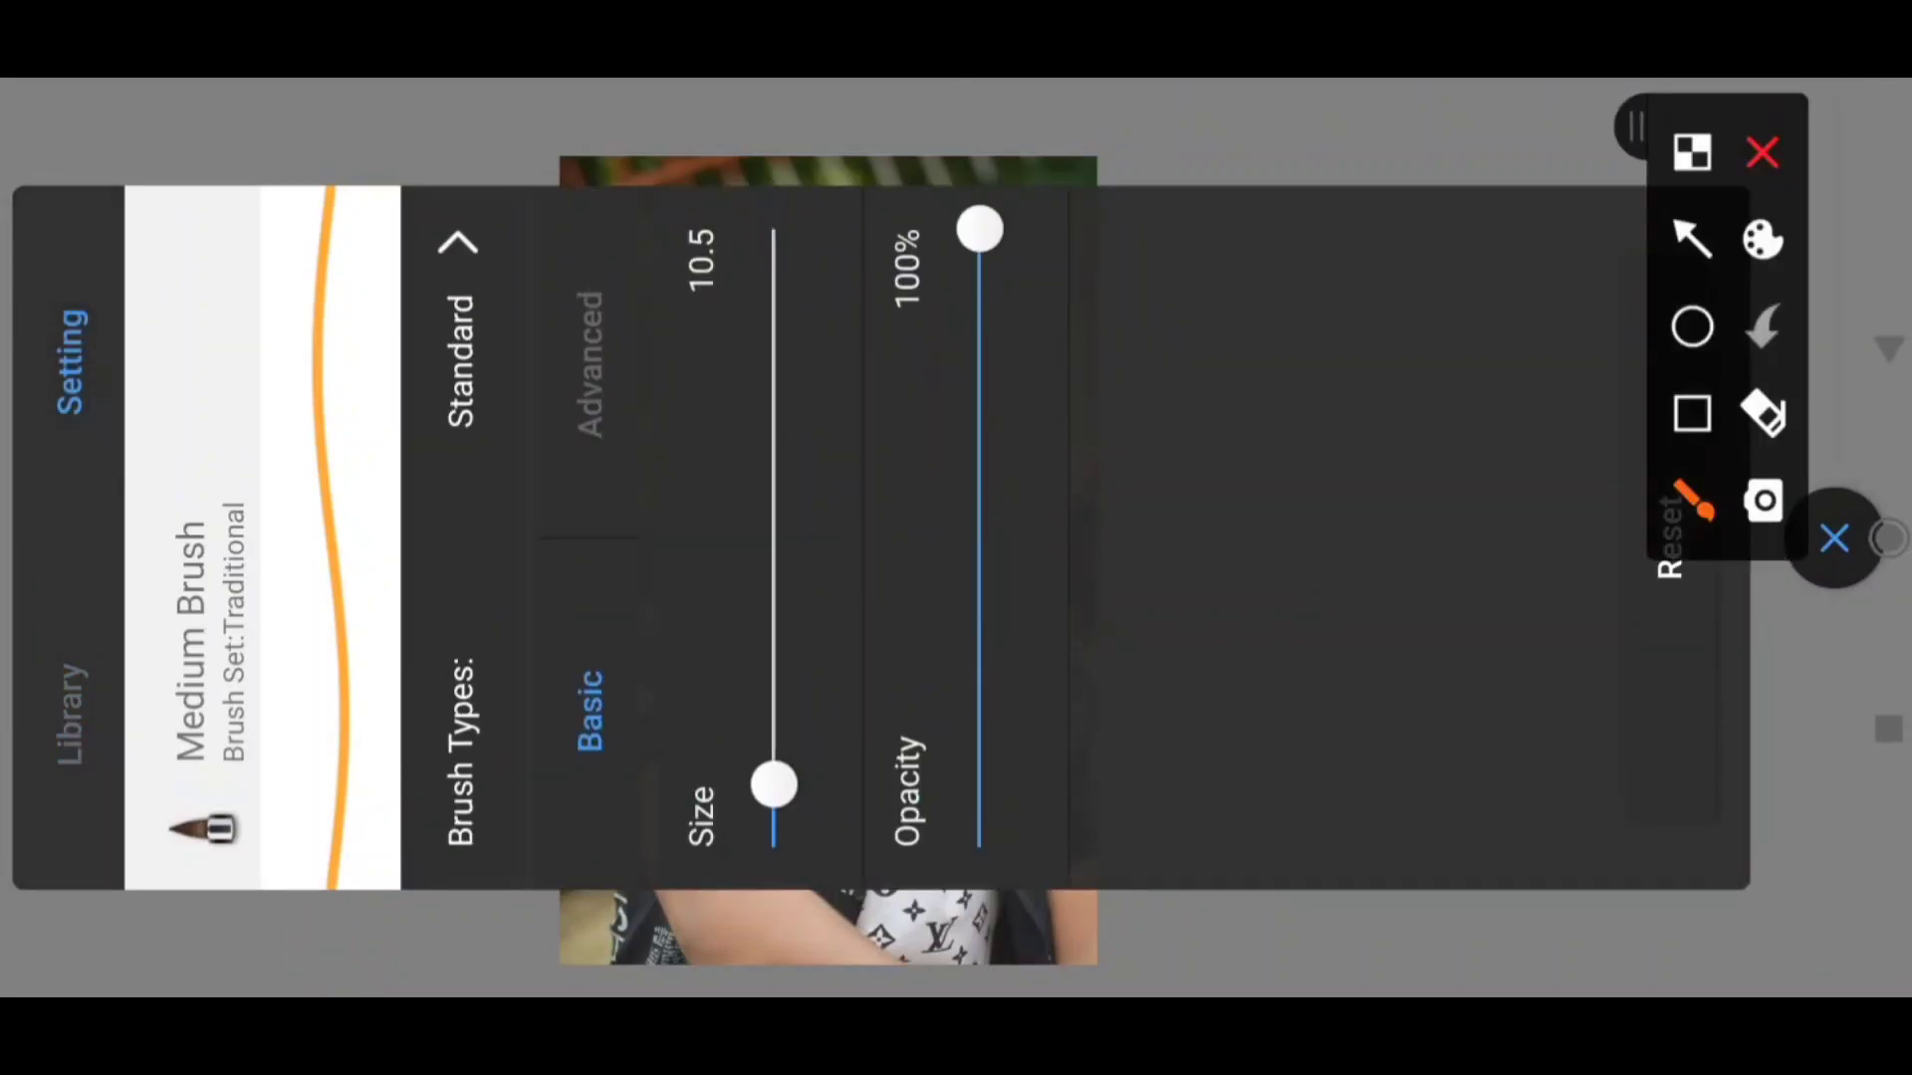
pyautogui.moveTo(637, 212); pyautogui.dragTo(611, 731)
pyautogui.moveTo(939, 899)
pyautogui.mouseDown()
pyautogui.moveTo(1045, 554)
pyautogui.moveTo(1046, 196)
pyautogui.moveTo(640, 209)
pyautogui.mouseUp()
# Zoom into the face and paint orange over the forehead.
pyautogui.click(1763, 153)
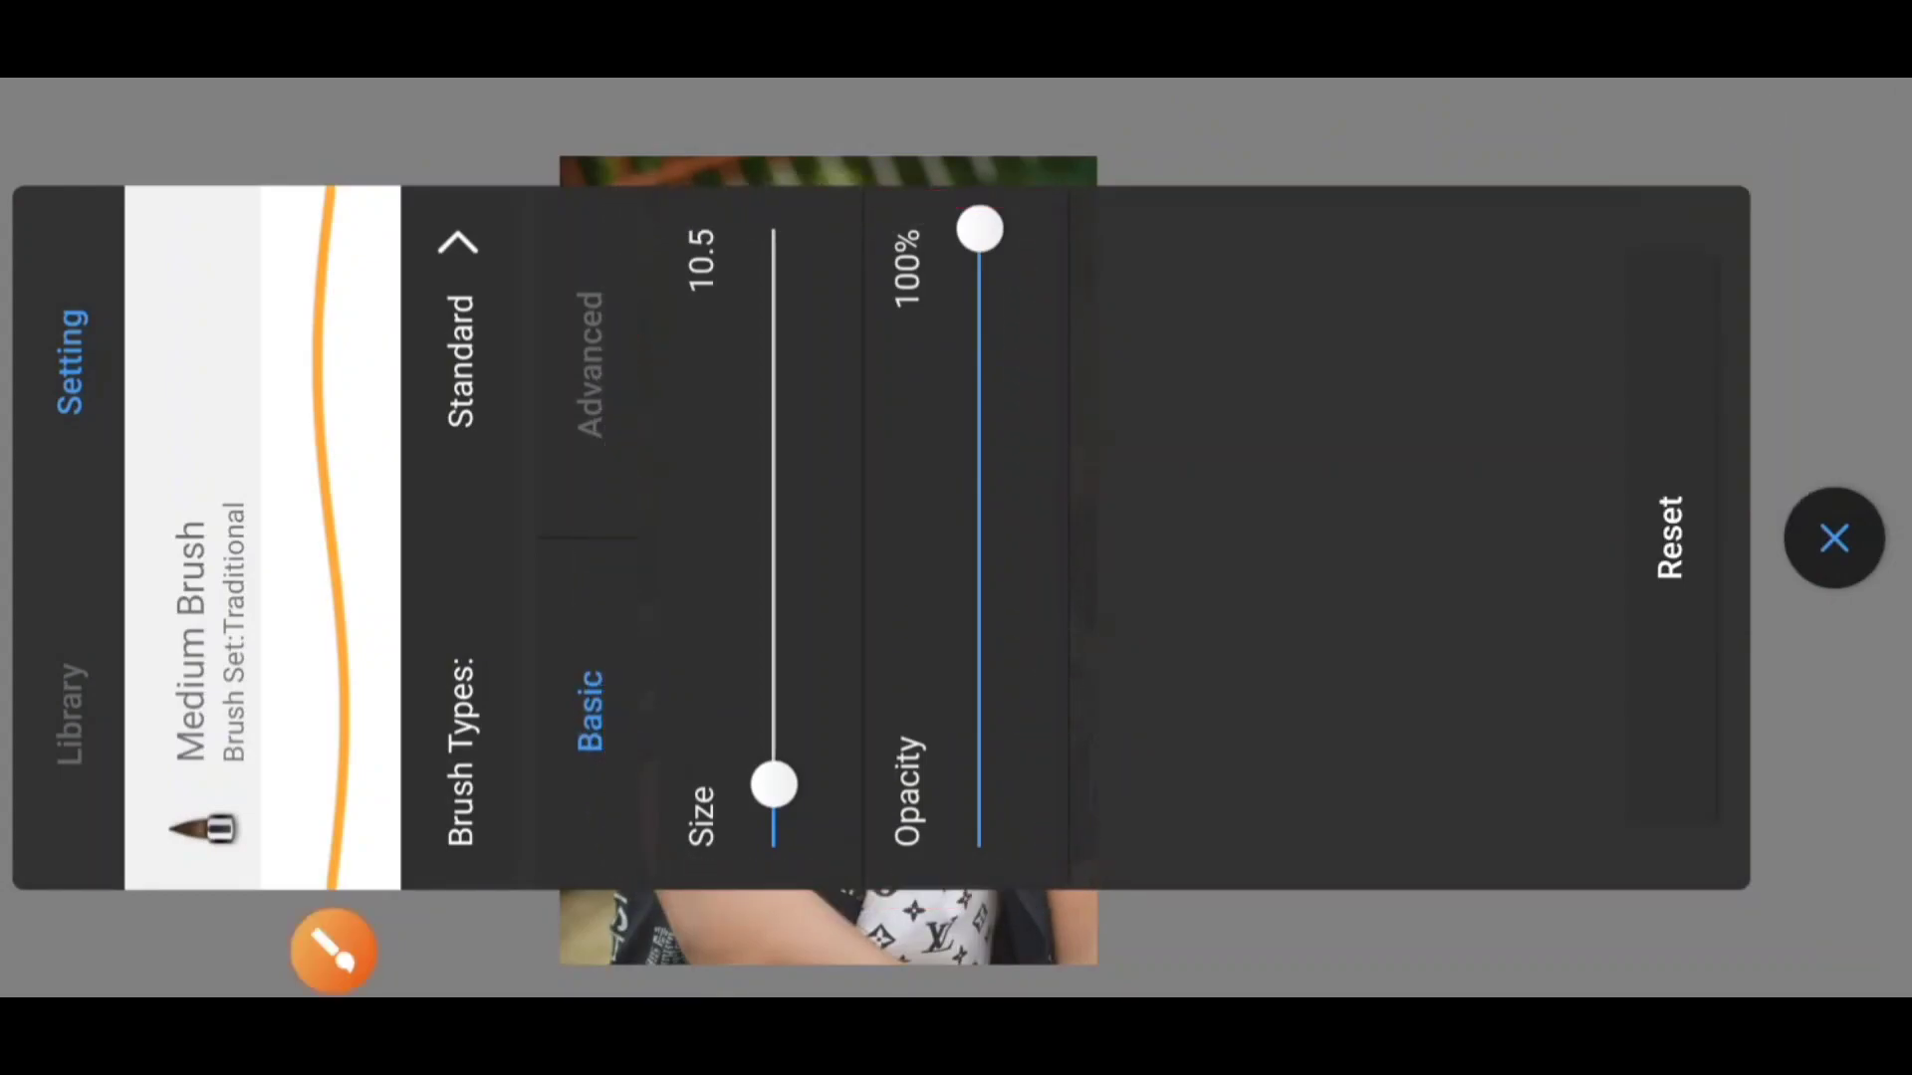
pyautogui.click(1835, 539)
pyautogui.scroll(5, 1062, 491)
pyautogui.scroll(5, 1061, 491)
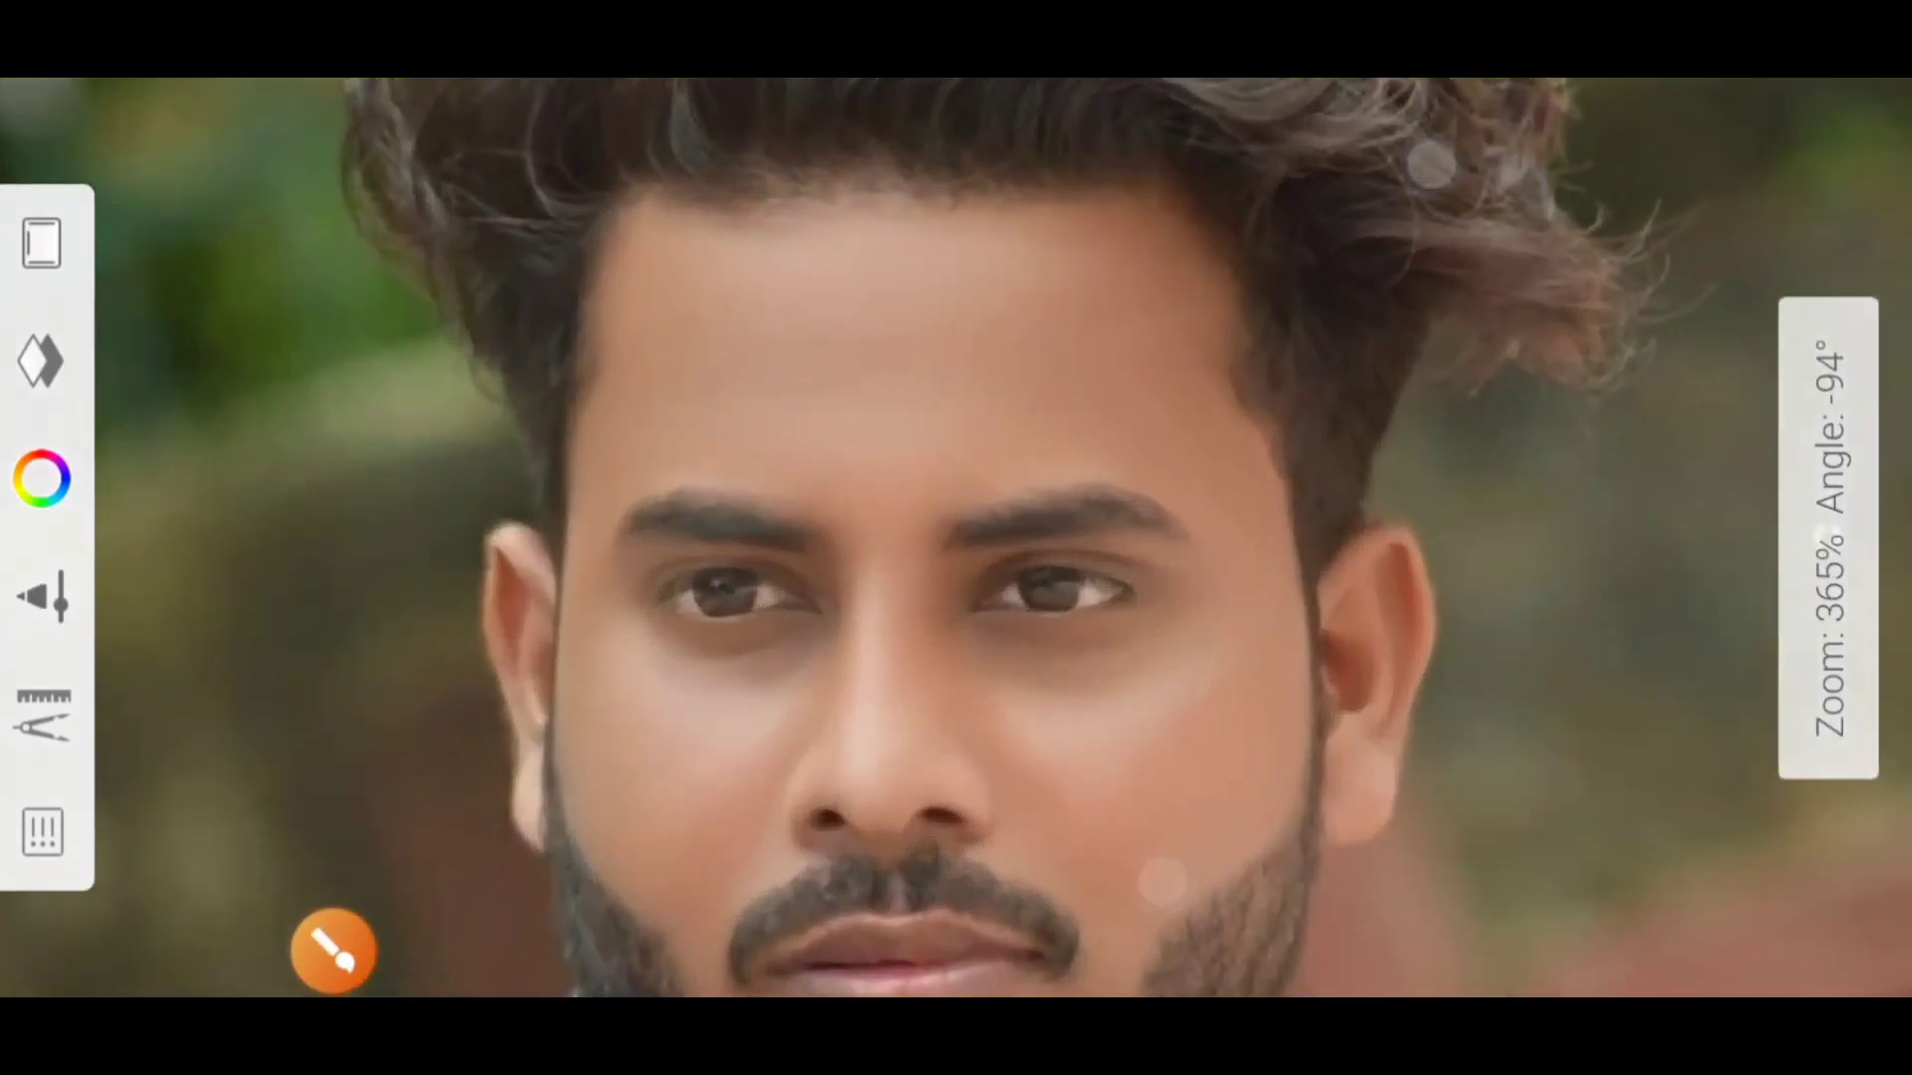
pyautogui.scroll(2, 1062, 491)
pyautogui.scroll(5, 1062, 491)
pyautogui.moveTo(1045, 518)
pyautogui.mouseDown()
pyautogui.moveTo(913, 571)
pyautogui.moveTo(786, 521)
pyautogui.moveTo(717, 737)
pyautogui.moveTo(713, 687)
pyautogui.moveTo(862, 311)
pyautogui.moveTo(880, 416)
pyautogui.moveTo(952, 311)
pyautogui.moveTo(1026, 347)
pyautogui.mouseUp()
# Paint orange across the cheek, eye, ear and neck, filling the brownish gap at the edge.
pyautogui.scroll(2, 1062, 549)
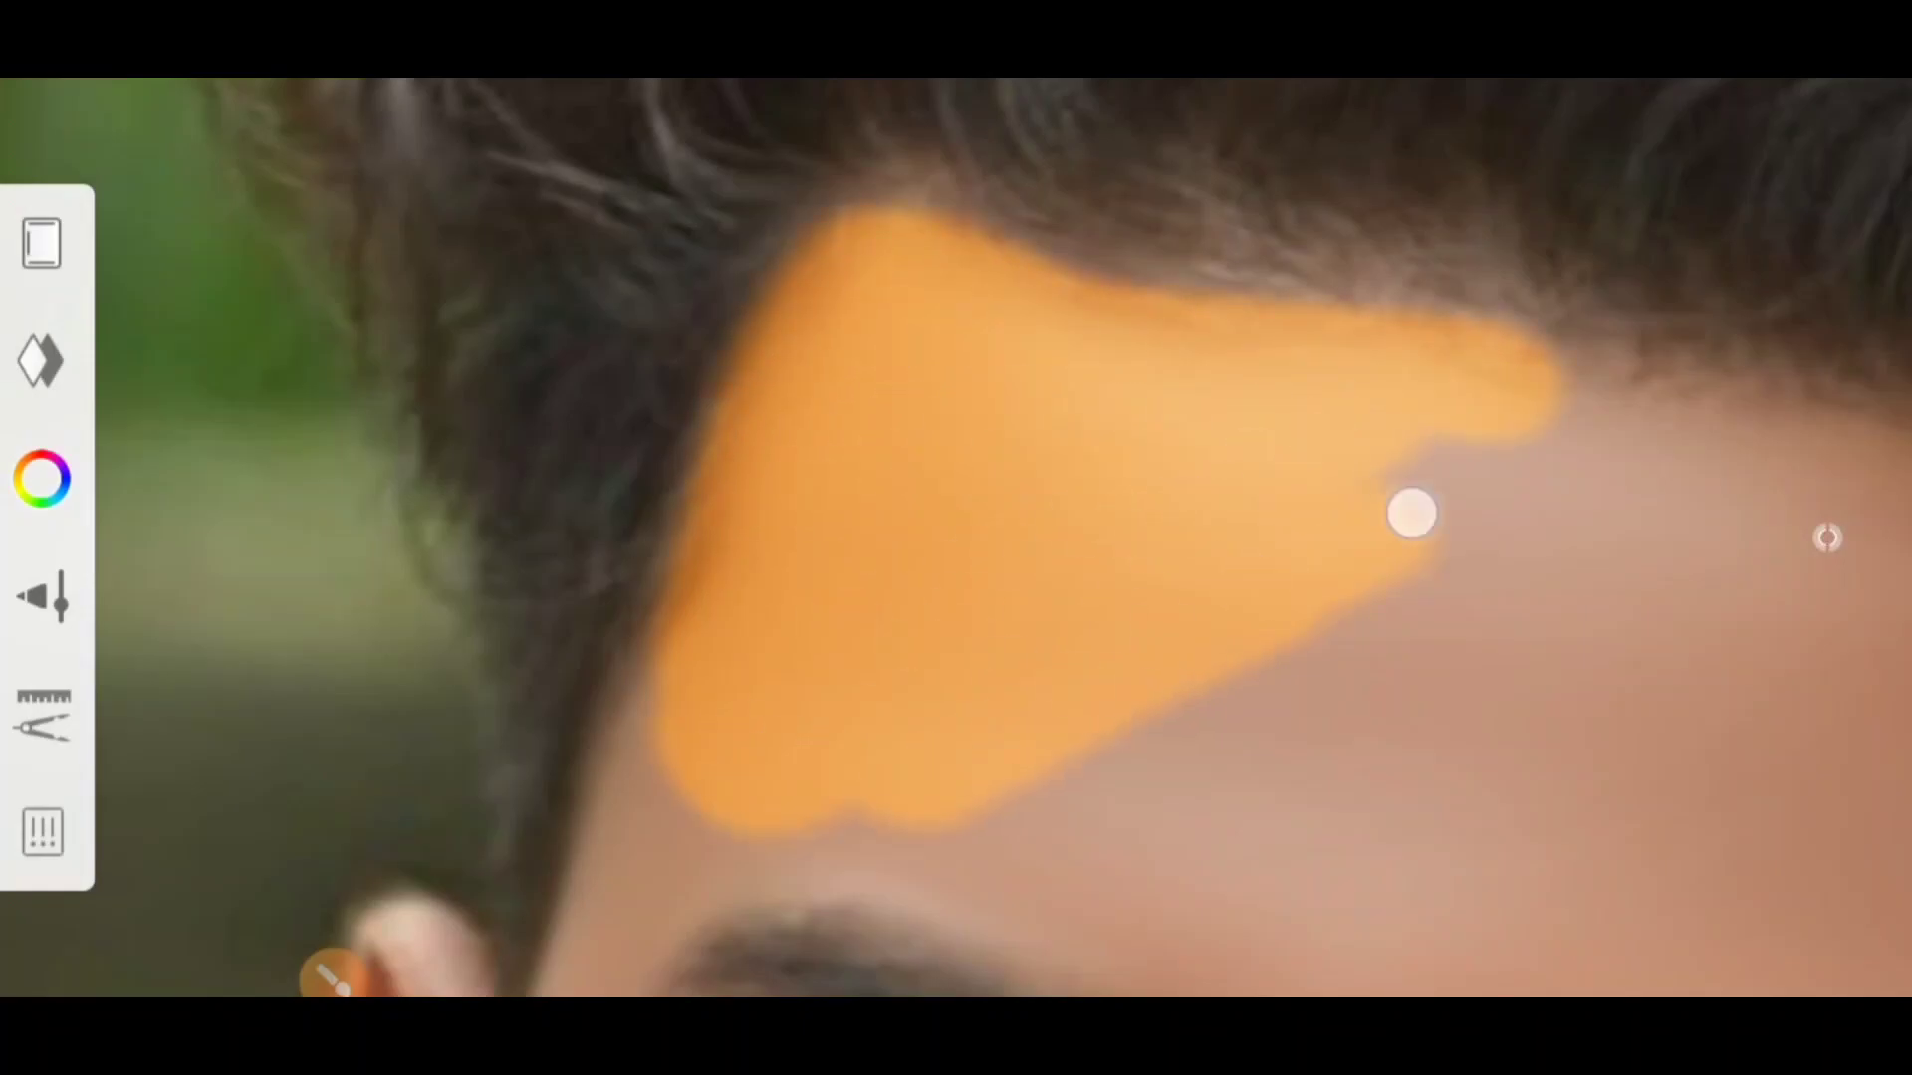
pyautogui.moveTo(1408, 511); pyautogui.dragTo(909, 465)
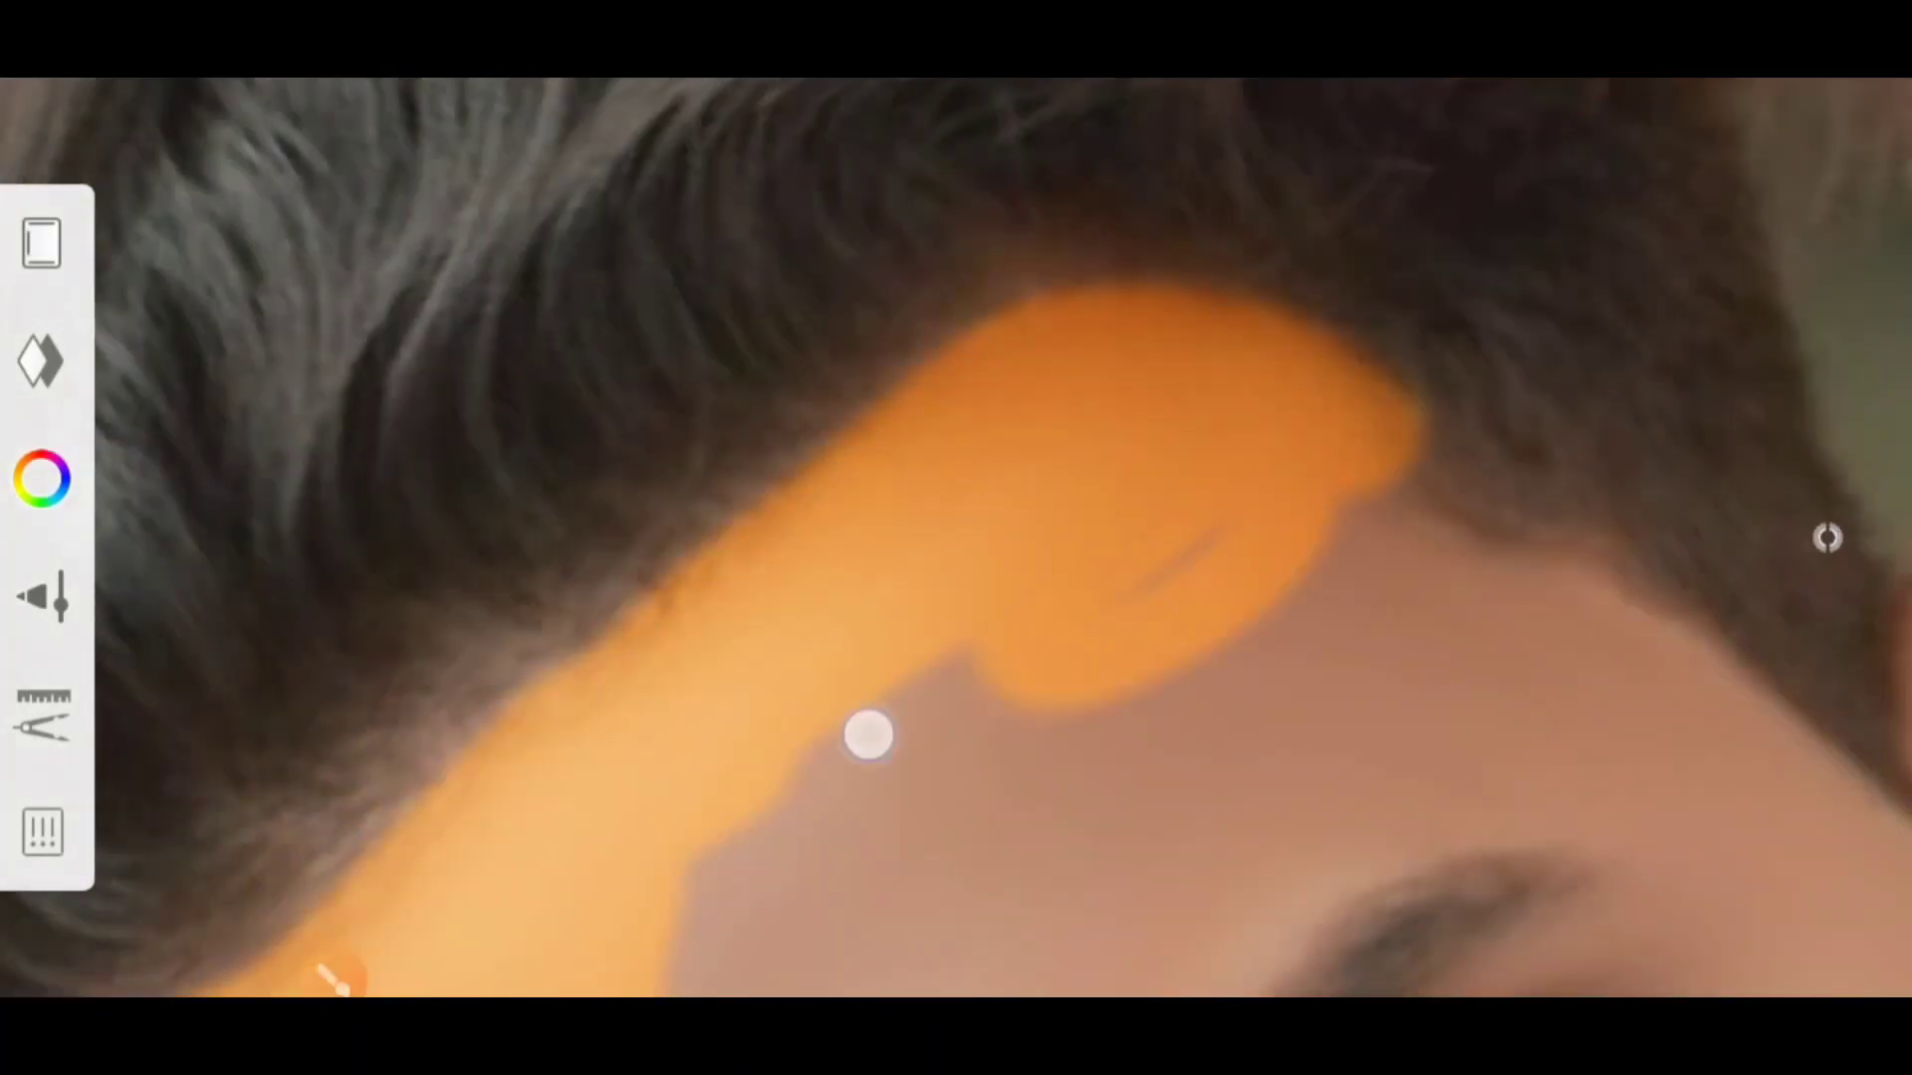
pyautogui.moveTo(868, 735)
pyautogui.mouseDown()
pyautogui.moveTo(1182, 319)
pyautogui.moveTo(1092, 384)
pyautogui.moveTo(760, 299)
pyautogui.mouseUp()
pyautogui.moveTo(796, 598); pyautogui.dragTo(575, 704)
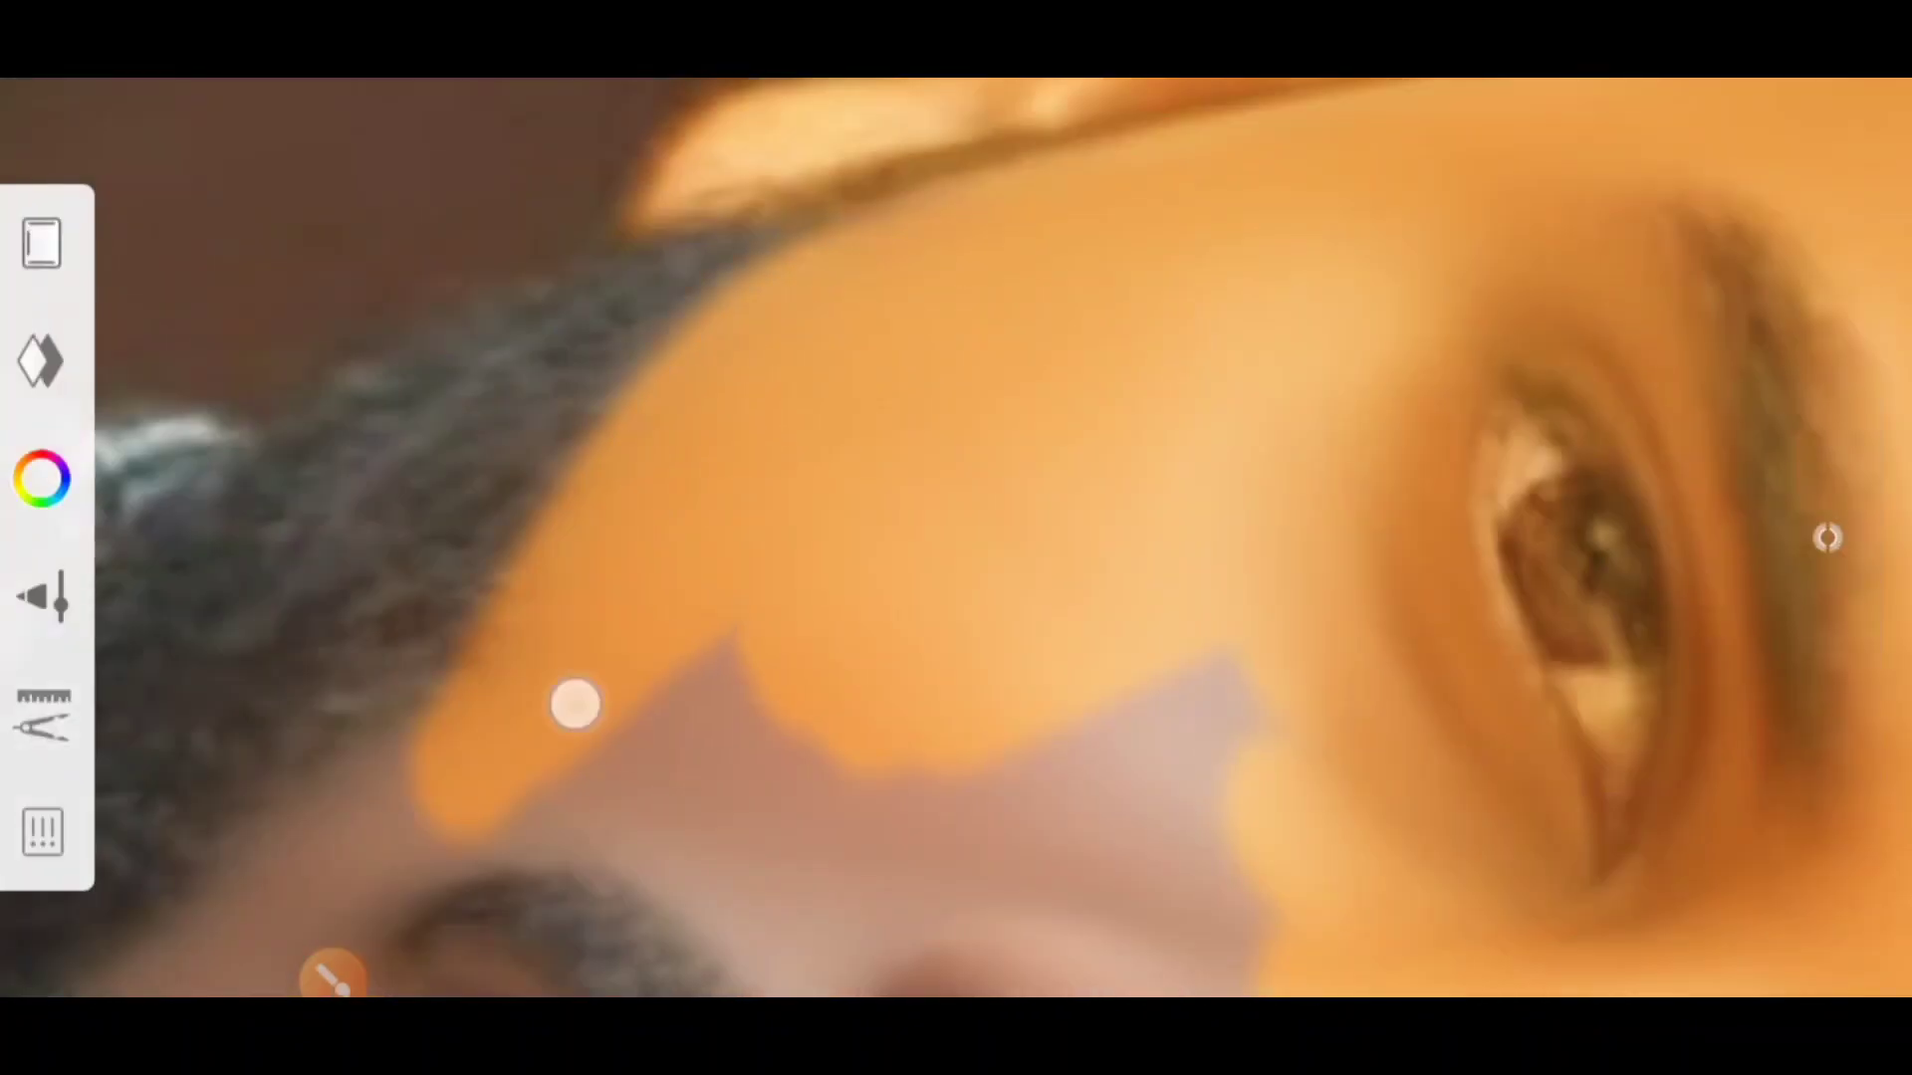
pyautogui.moveTo(1041, 778); pyautogui.dragTo(969, 282)
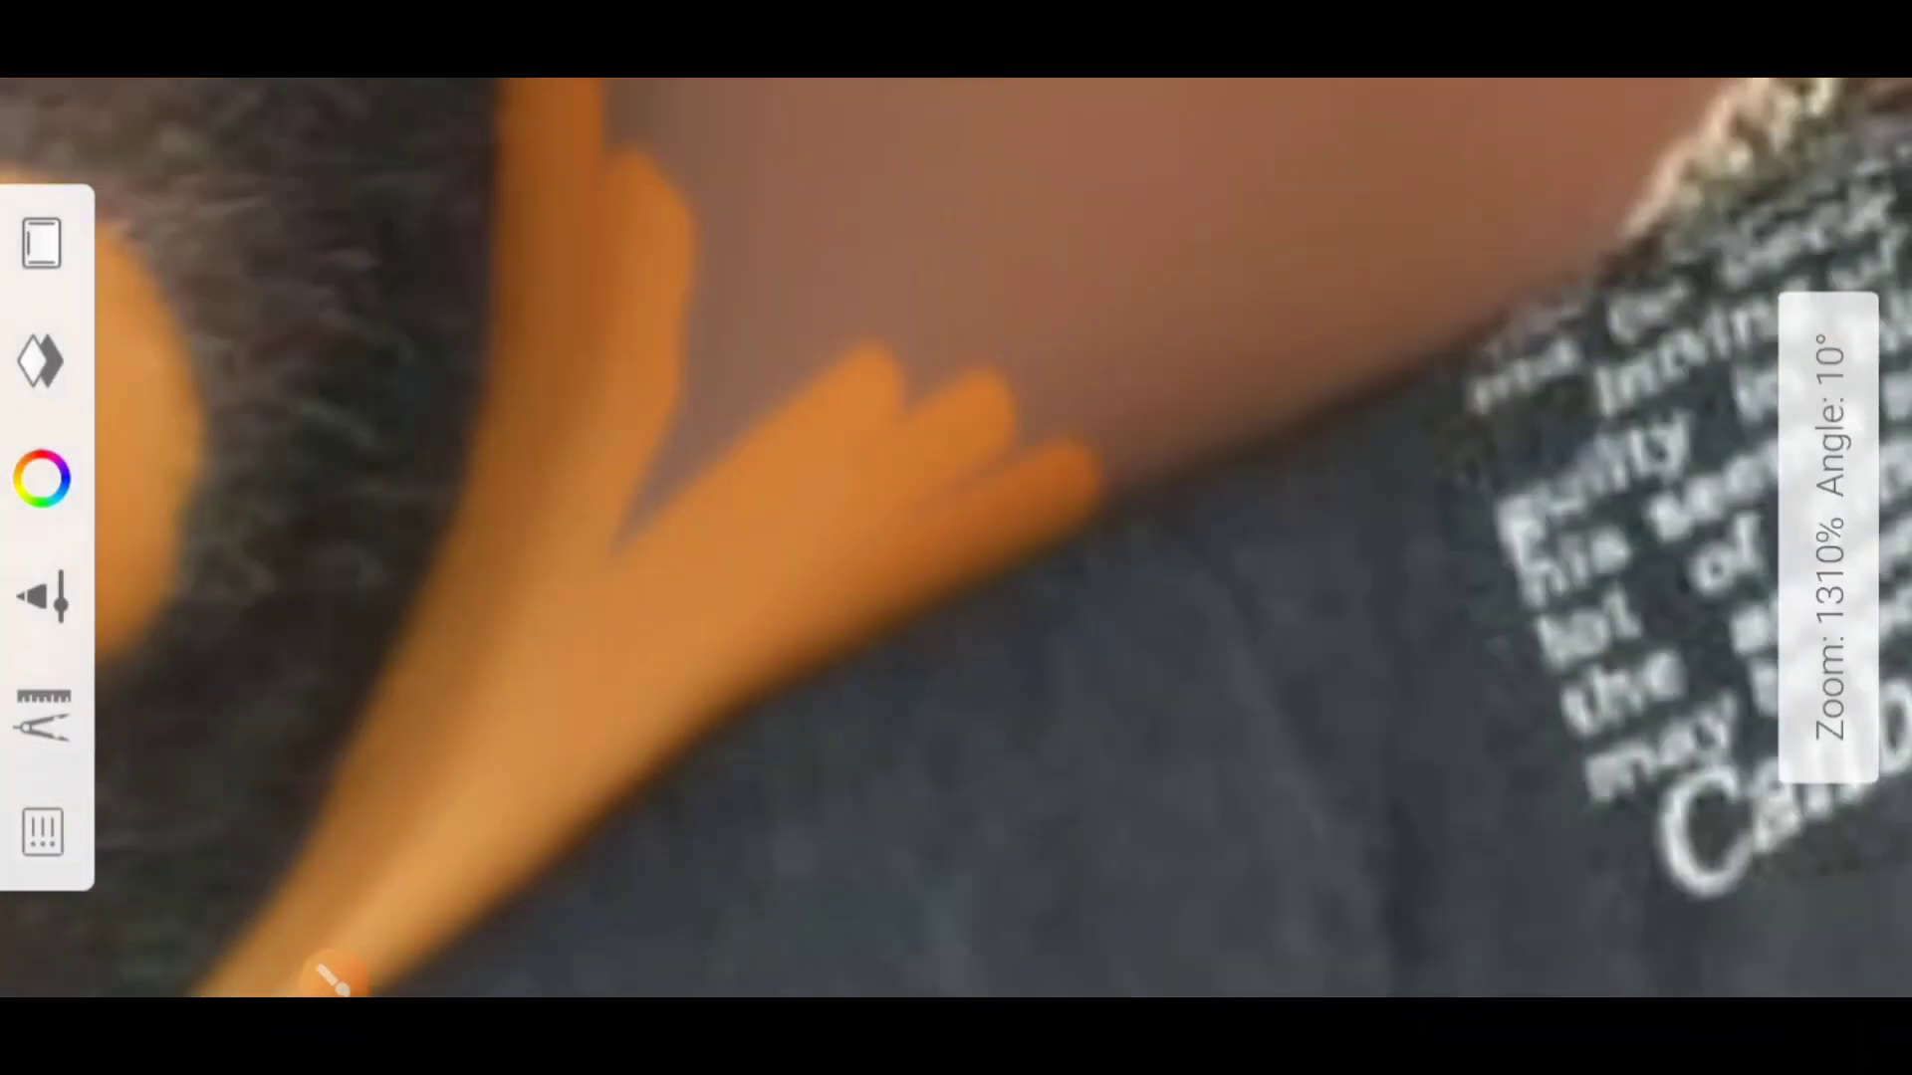
pyautogui.moveTo(1092, 452)
pyautogui.mouseDown()
pyautogui.moveTo(1361, 363)
pyautogui.moveTo(1690, 610)
pyautogui.moveTo(460, 582)
pyautogui.moveTo(452, 448)
pyautogui.moveTo(836, 683)
pyautogui.moveTo(585, 785)
pyautogui.moveTo(1014, 628)
pyautogui.moveTo(1025, 577)
pyautogui.moveTo(618, 670)
pyautogui.moveTo(1001, 516)
pyautogui.moveTo(627, 623)
pyautogui.moveTo(756, 398)
pyautogui.moveTo(1093, 598)
pyautogui.moveTo(1470, 428)
pyautogui.moveTo(1101, 372)
pyautogui.moveTo(418, 670)
pyautogui.moveTo(696, 465)
pyautogui.moveTo(681, 580)
pyautogui.moveTo(1292, 354)
pyautogui.moveTo(956, 478)
pyautogui.moveTo(529, 757)
pyautogui.moveTo(930, 350)
pyautogui.moveTo(863, 457)
pyautogui.moveTo(862, 947)
pyautogui.moveTo(1343, 581)
pyautogui.mouseUp()
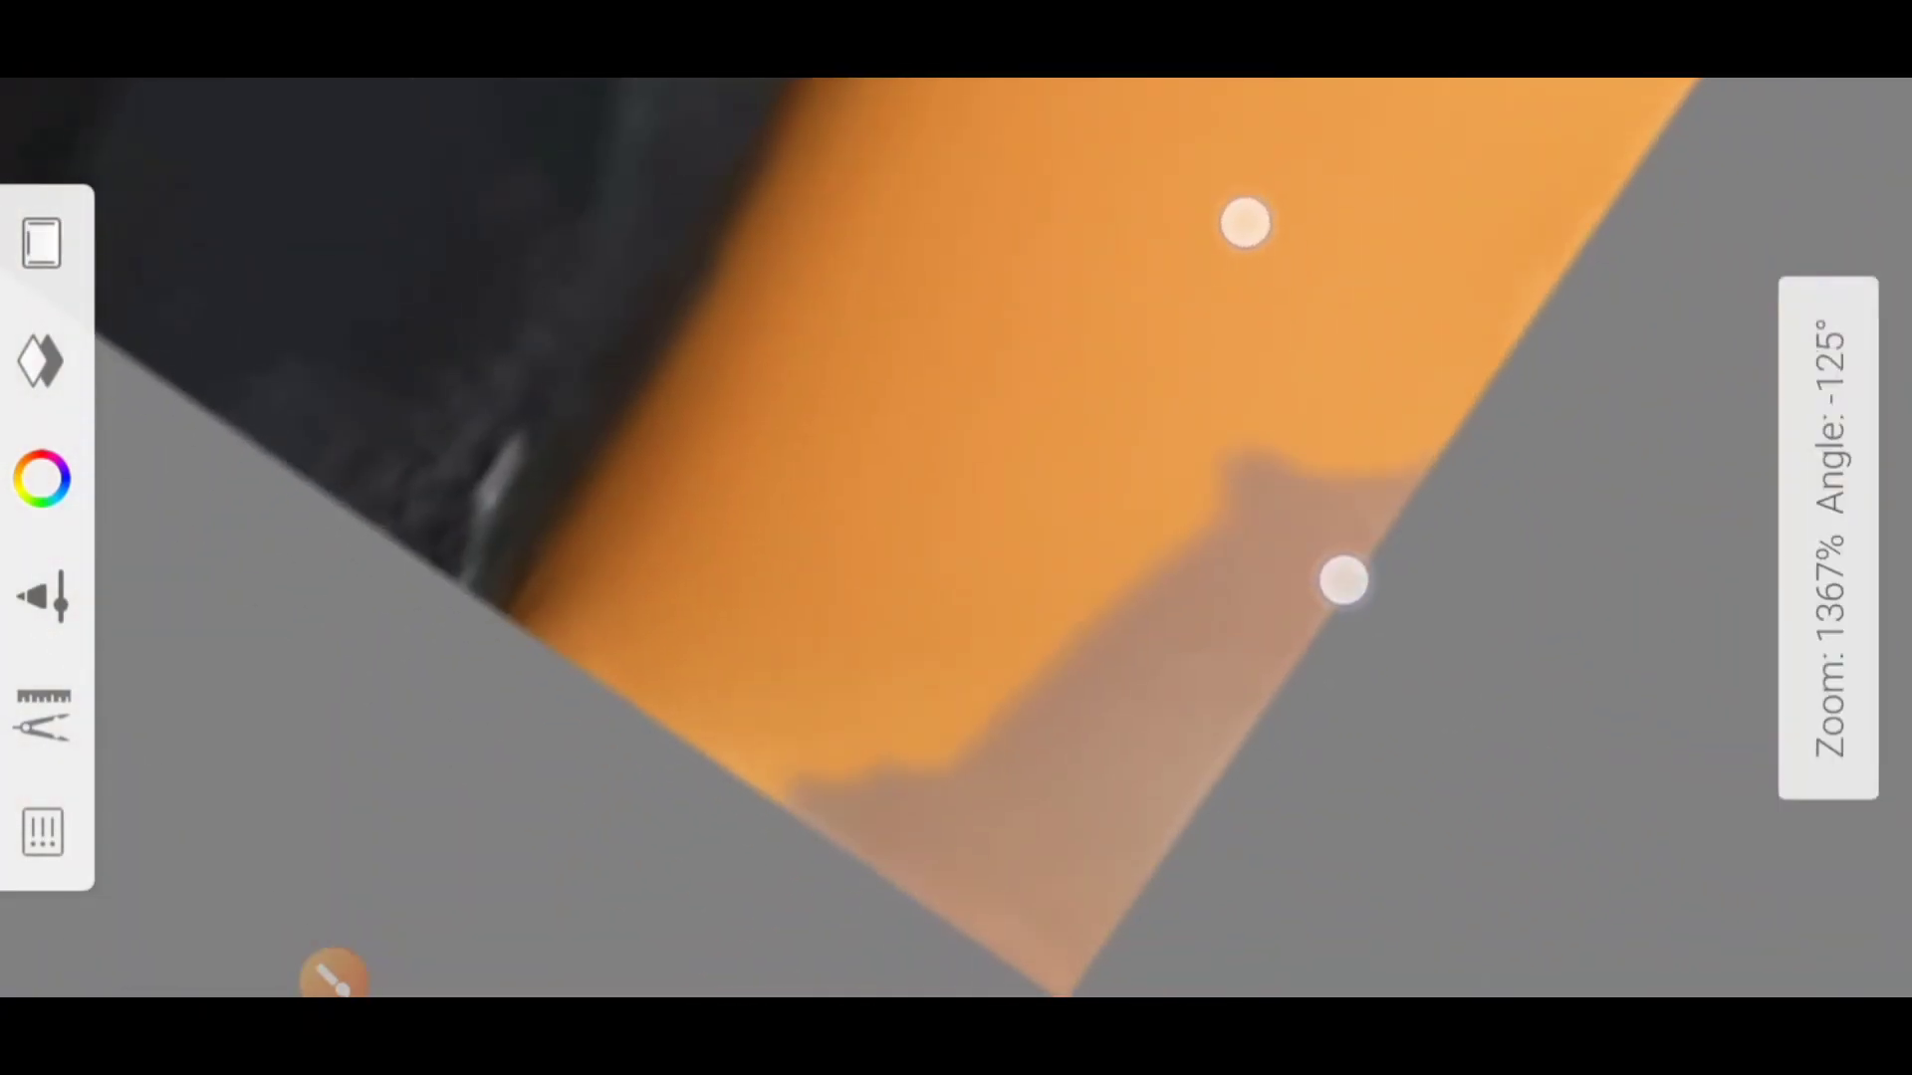
pyautogui.moveTo(1474, 328)
pyautogui.mouseDown()
pyautogui.moveTo(1386, 749)
pyautogui.moveTo(1228, 750)
pyautogui.moveTo(1194, 781)
pyautogui.moveTo(1195, 837)
pyautogui.moveTo(1153, 814)
pyautogui.moveTo(1115, 752)
pyautogui.mouseUp()
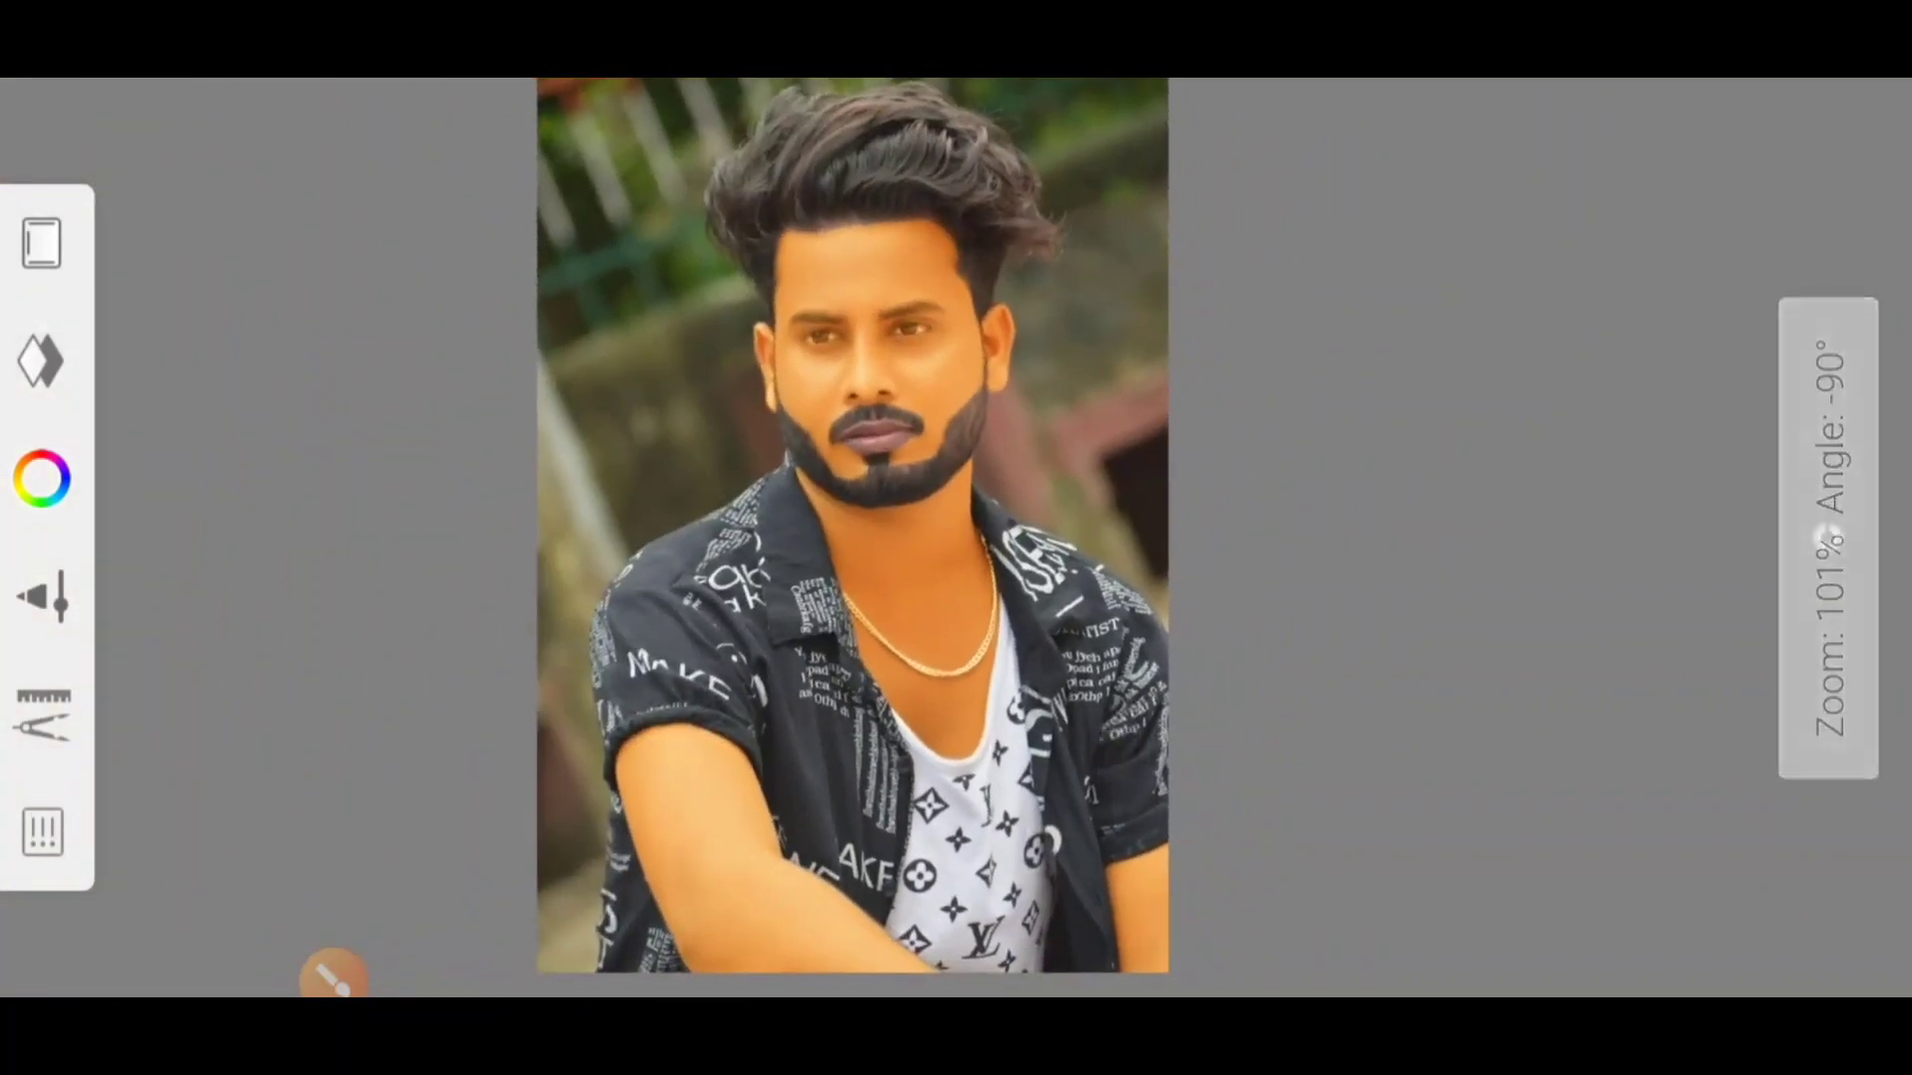
# Apply an HSL adjustment to the Soft Light layer: Lightness 100, Saturation -100.
pyautogui.click(1828, 537)
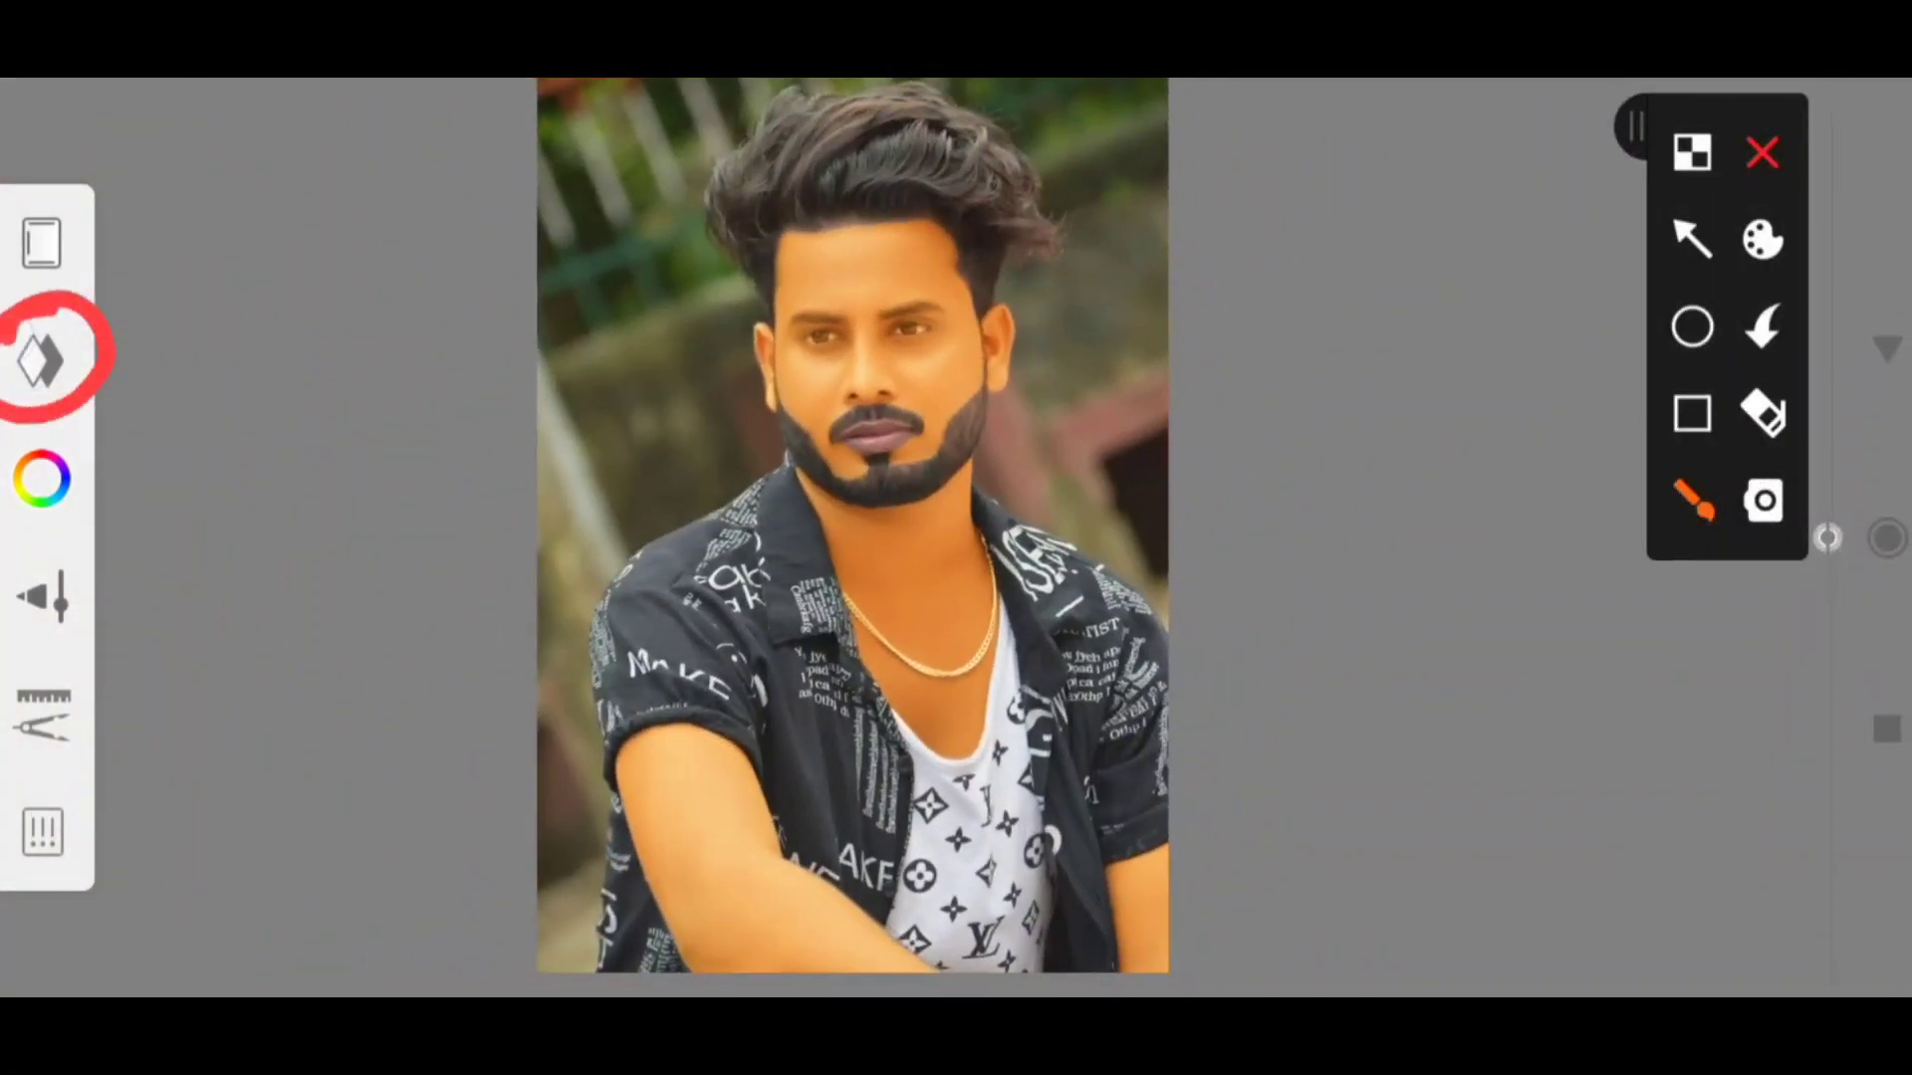
pyautogui.click(1761, 135)
pyautogui.click(40, 358)
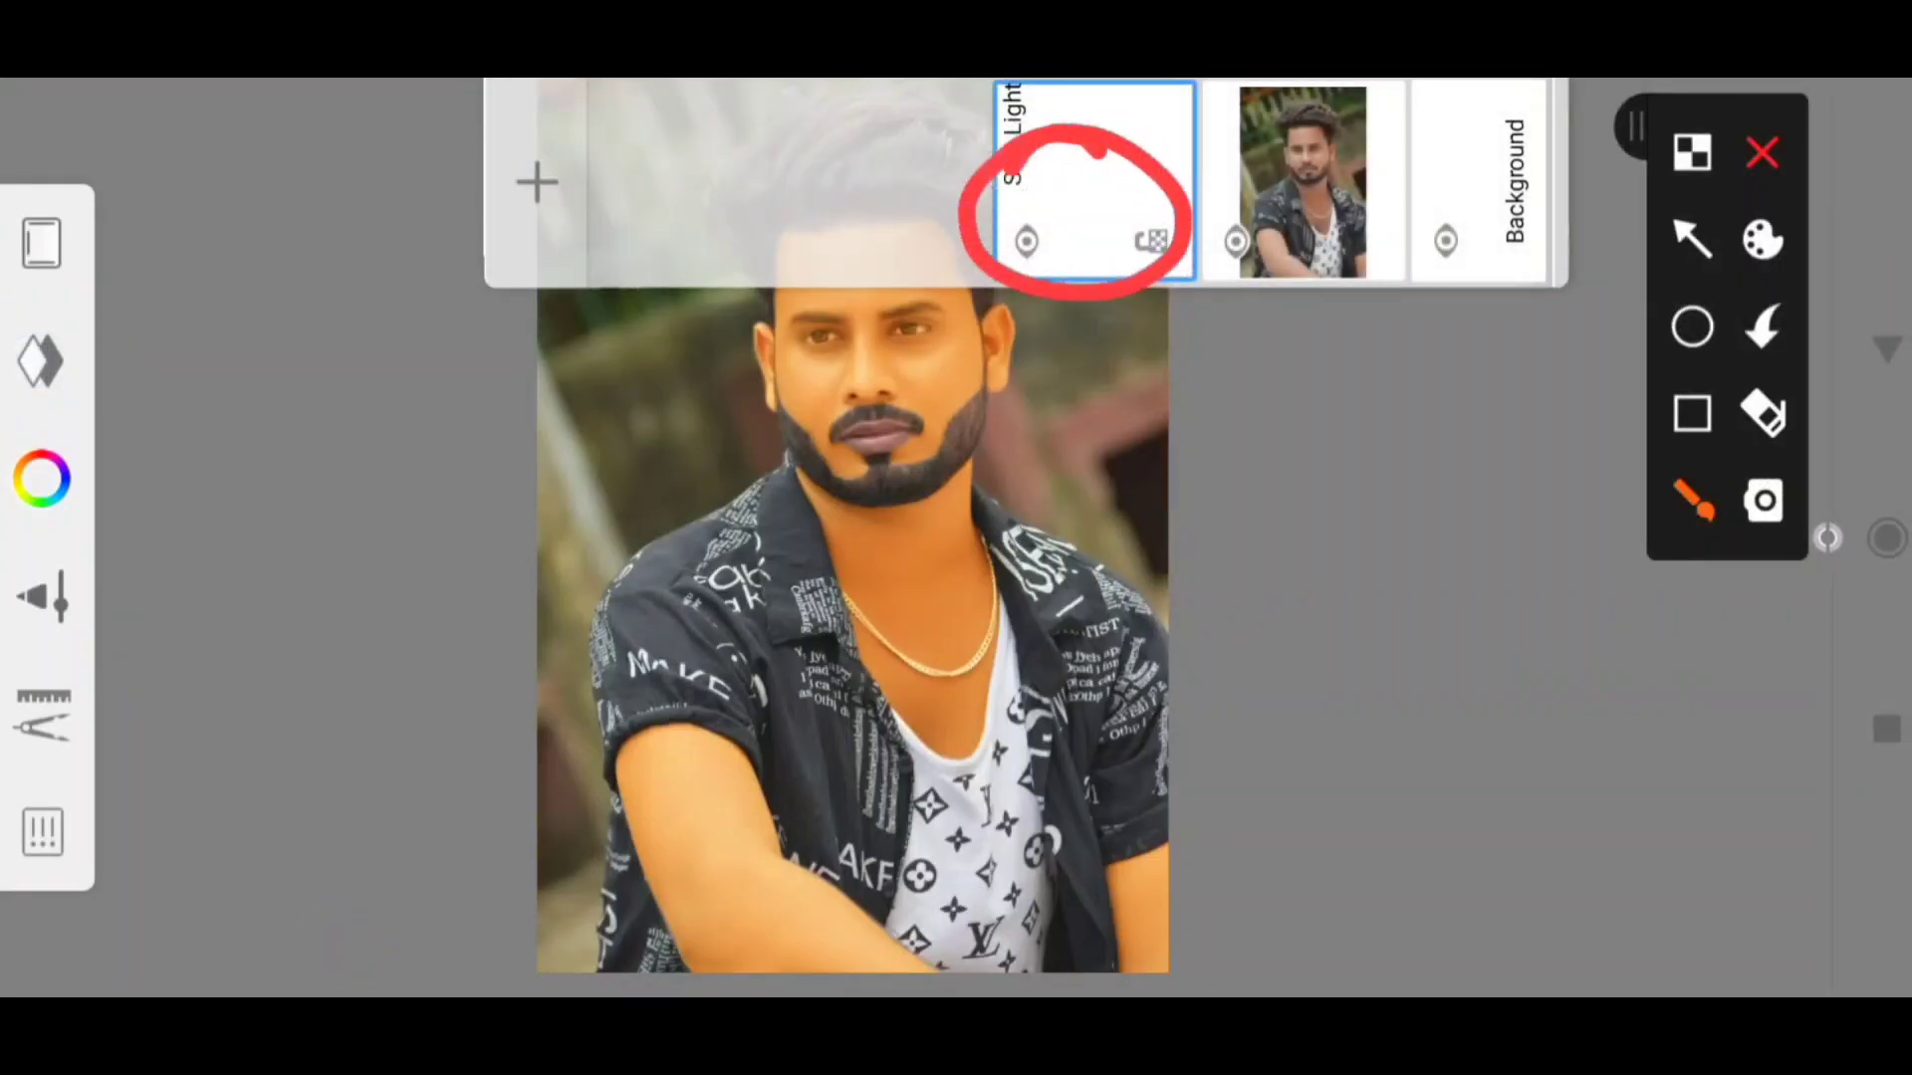
pyautogui.click(1095, 179)
pyautogui.click(334, 951)
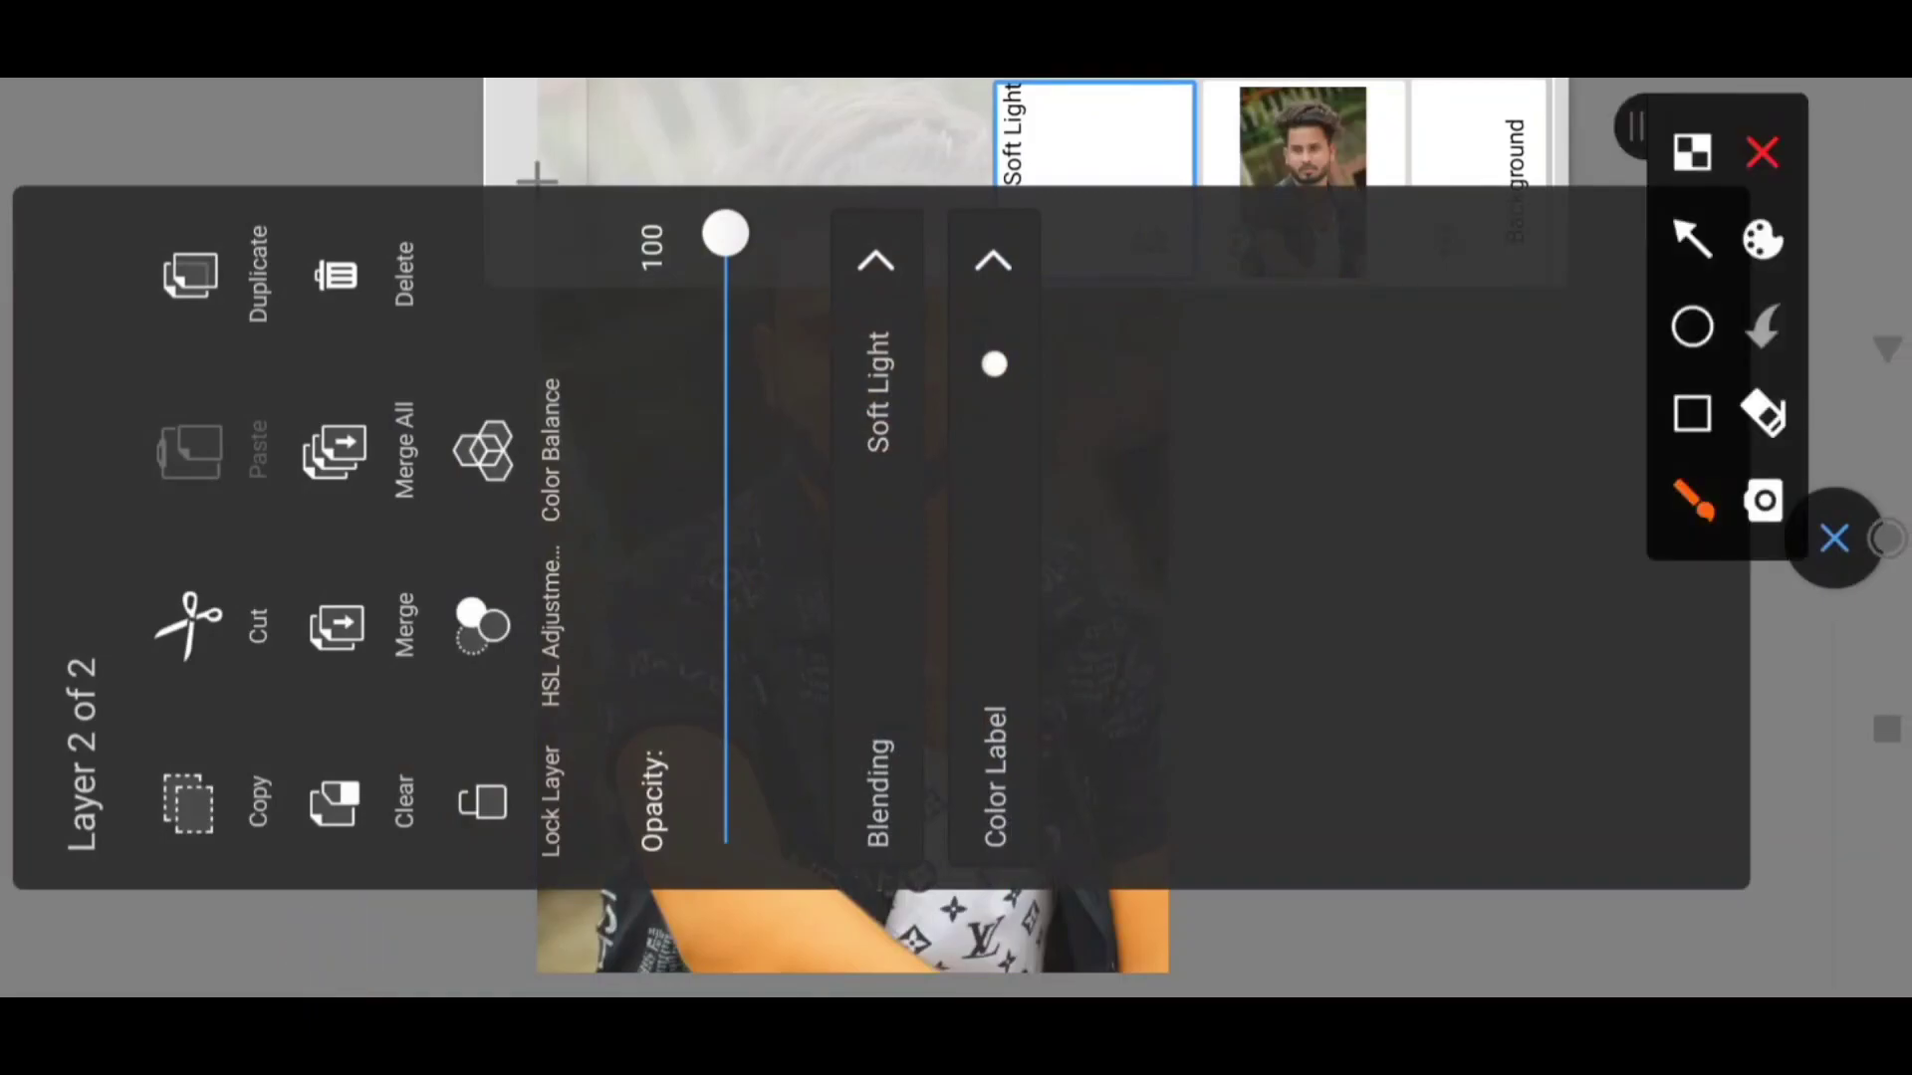
pyautogui.moveTo(498, 527)
pyautogui.mouseDown()
pyautogui.moveTo(598, 704)
pyautogui.moveTo(453, 597)
pyautogui.mouseUp()
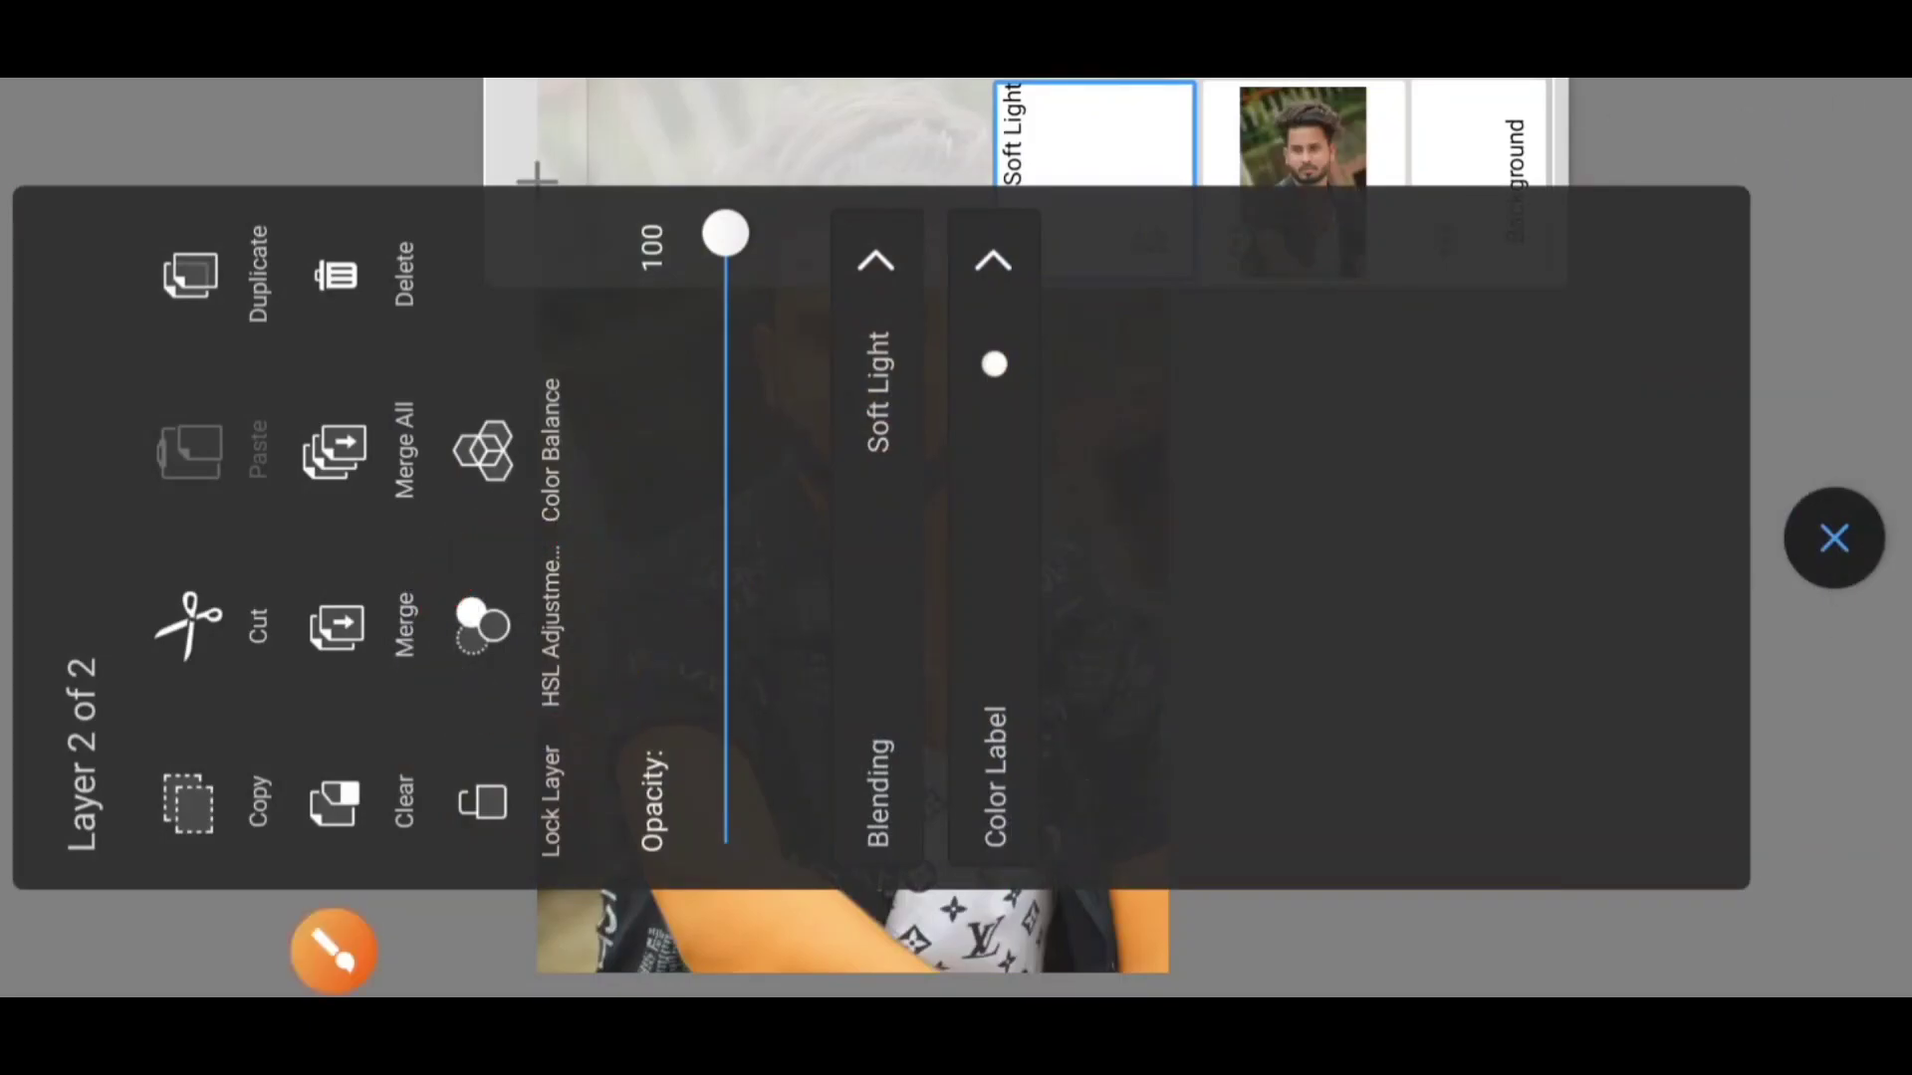
pyautogui.click(483, 625)
pyautogui.moveTo(1867, 538); pyautogui.dragTo(1866, 149)
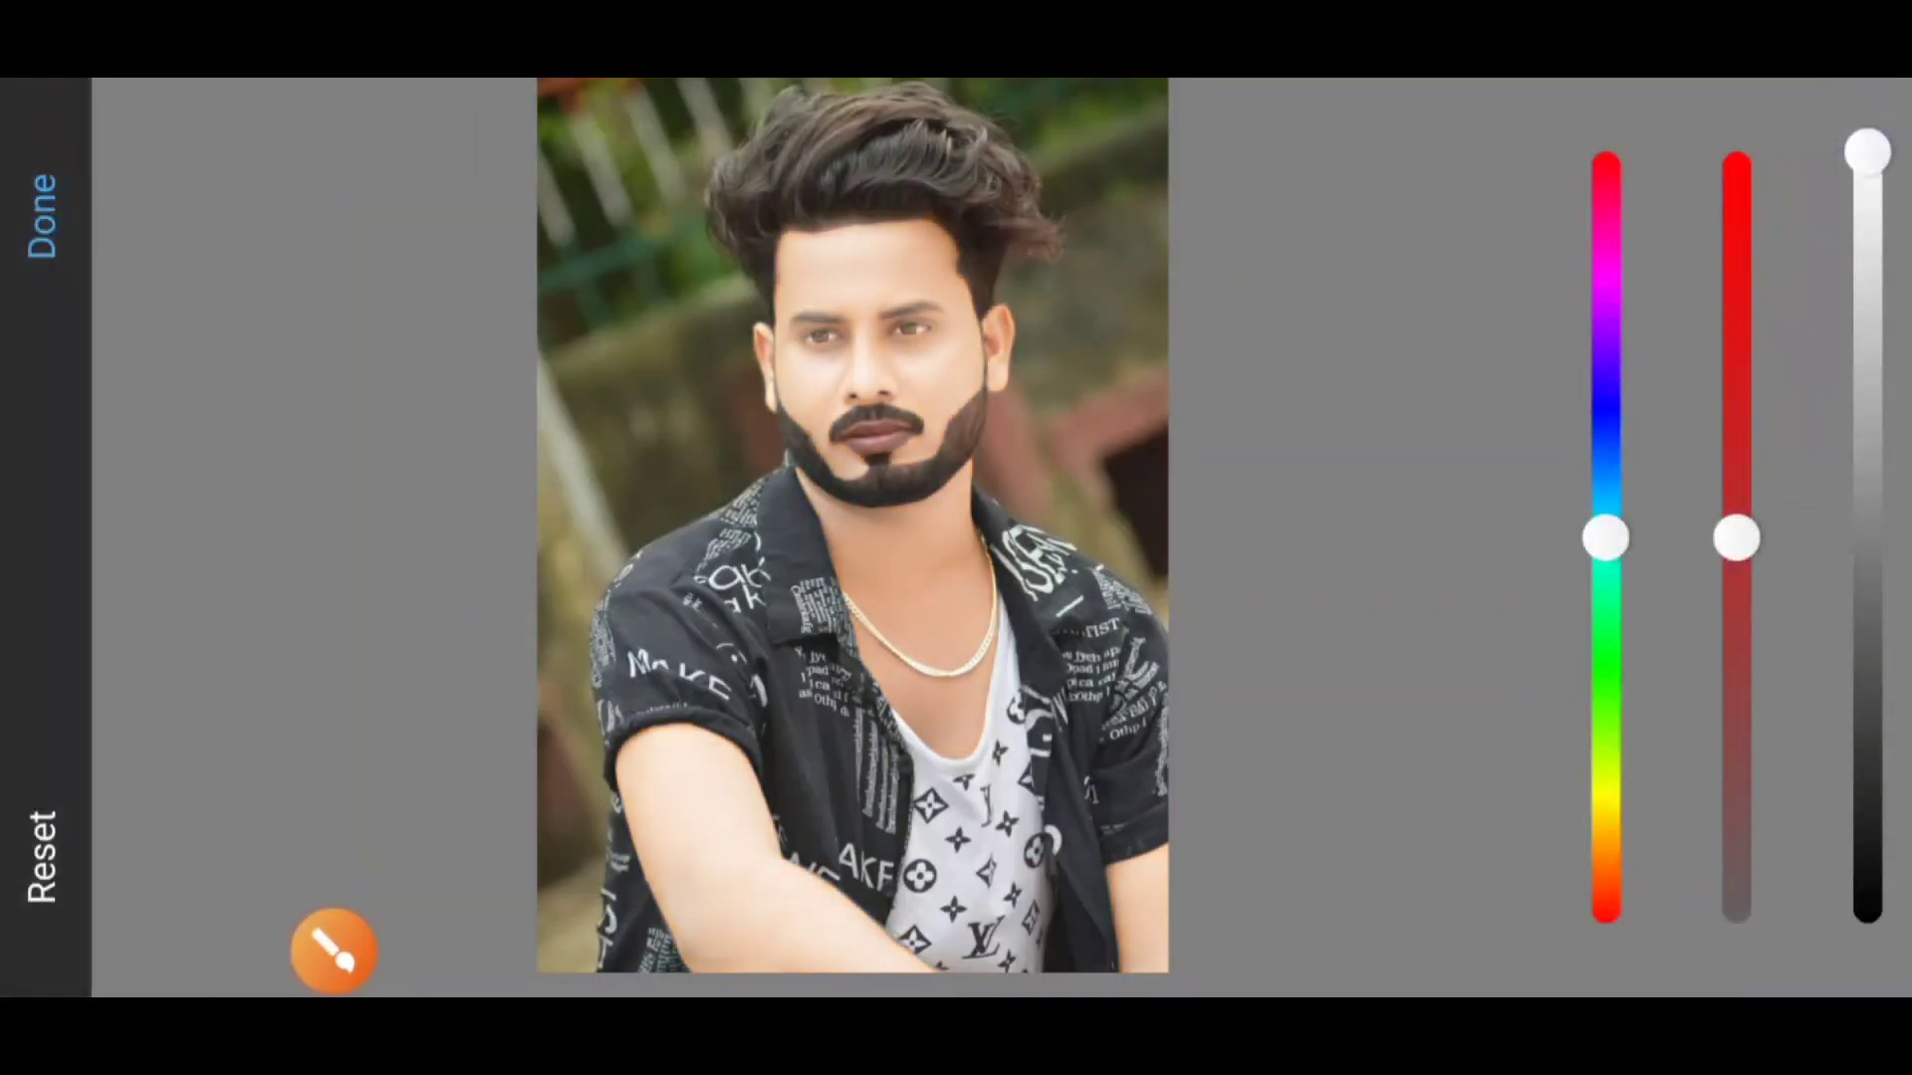
pyautogui.moveTo(1735, 538); pyautogui.dragTo(1736, 923)
pyautogui.click(333, 959)
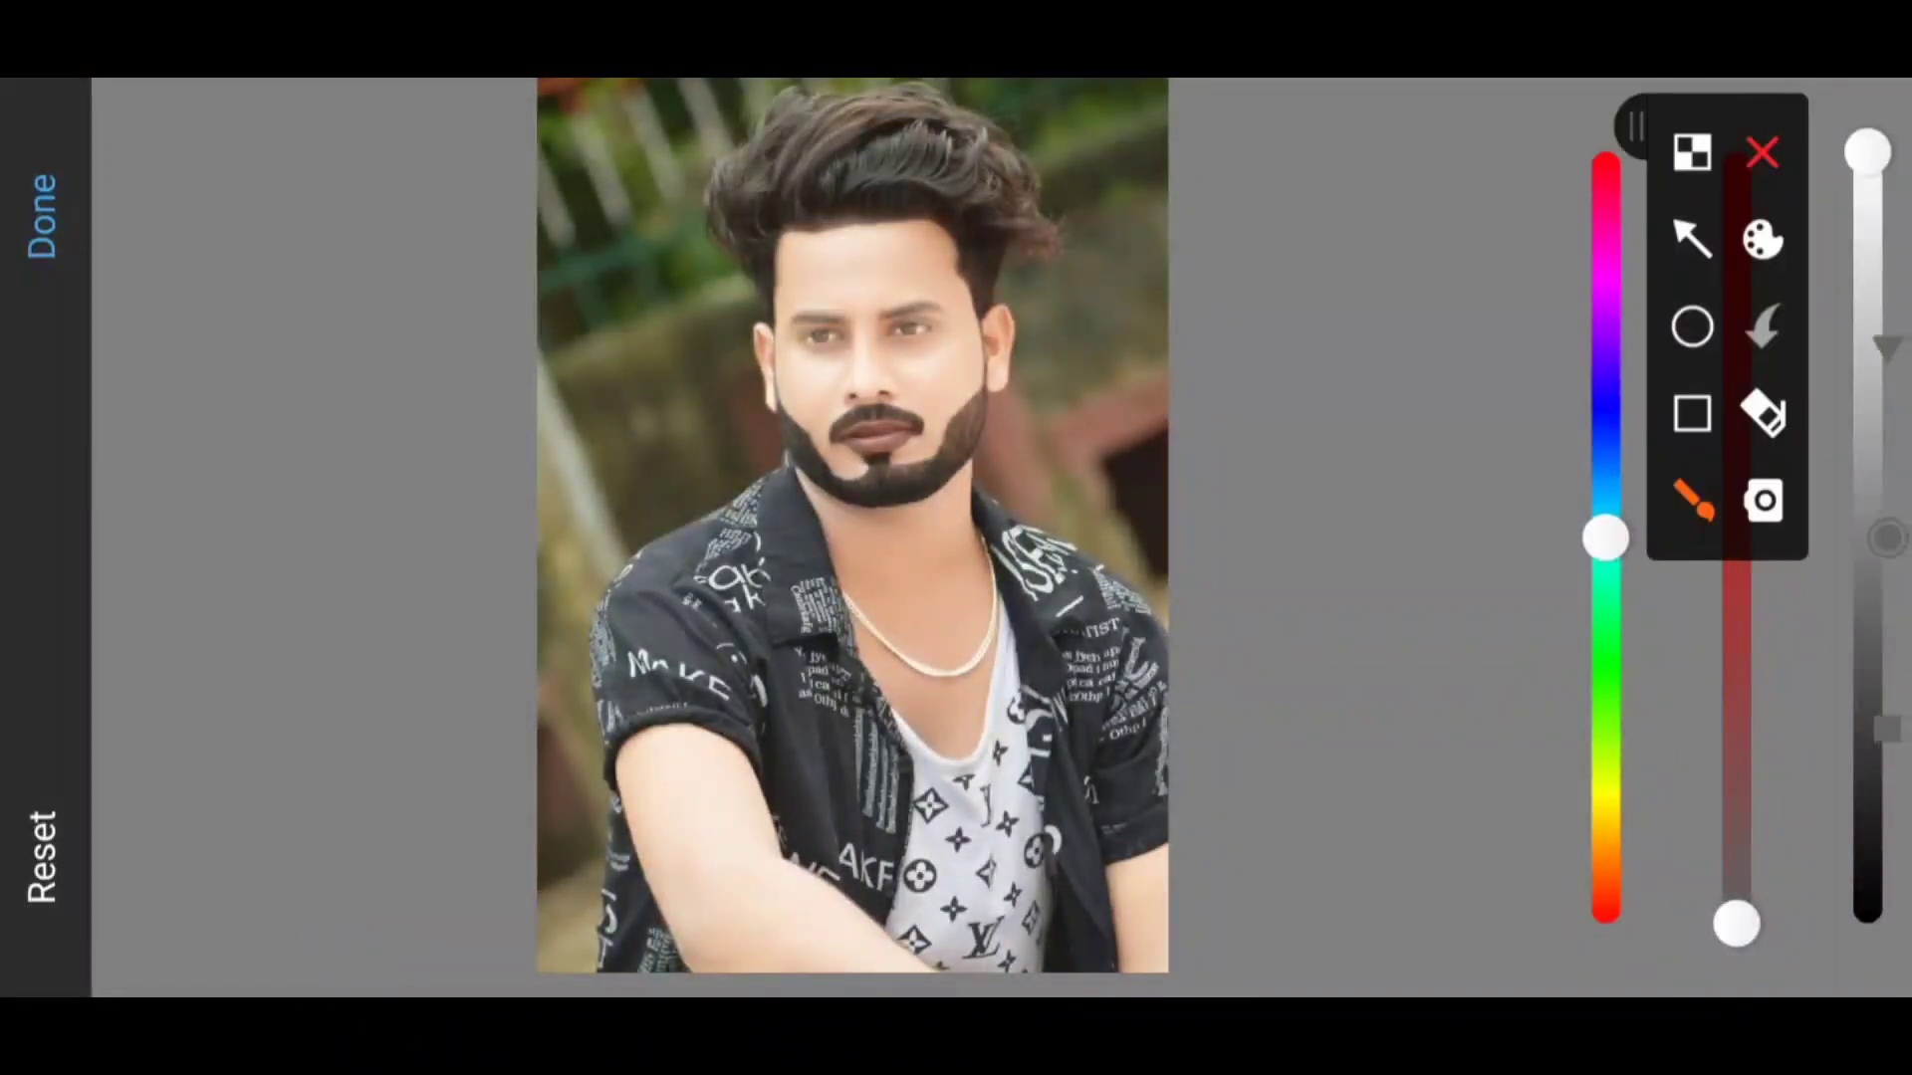
pyautogui.click(1762, 153)
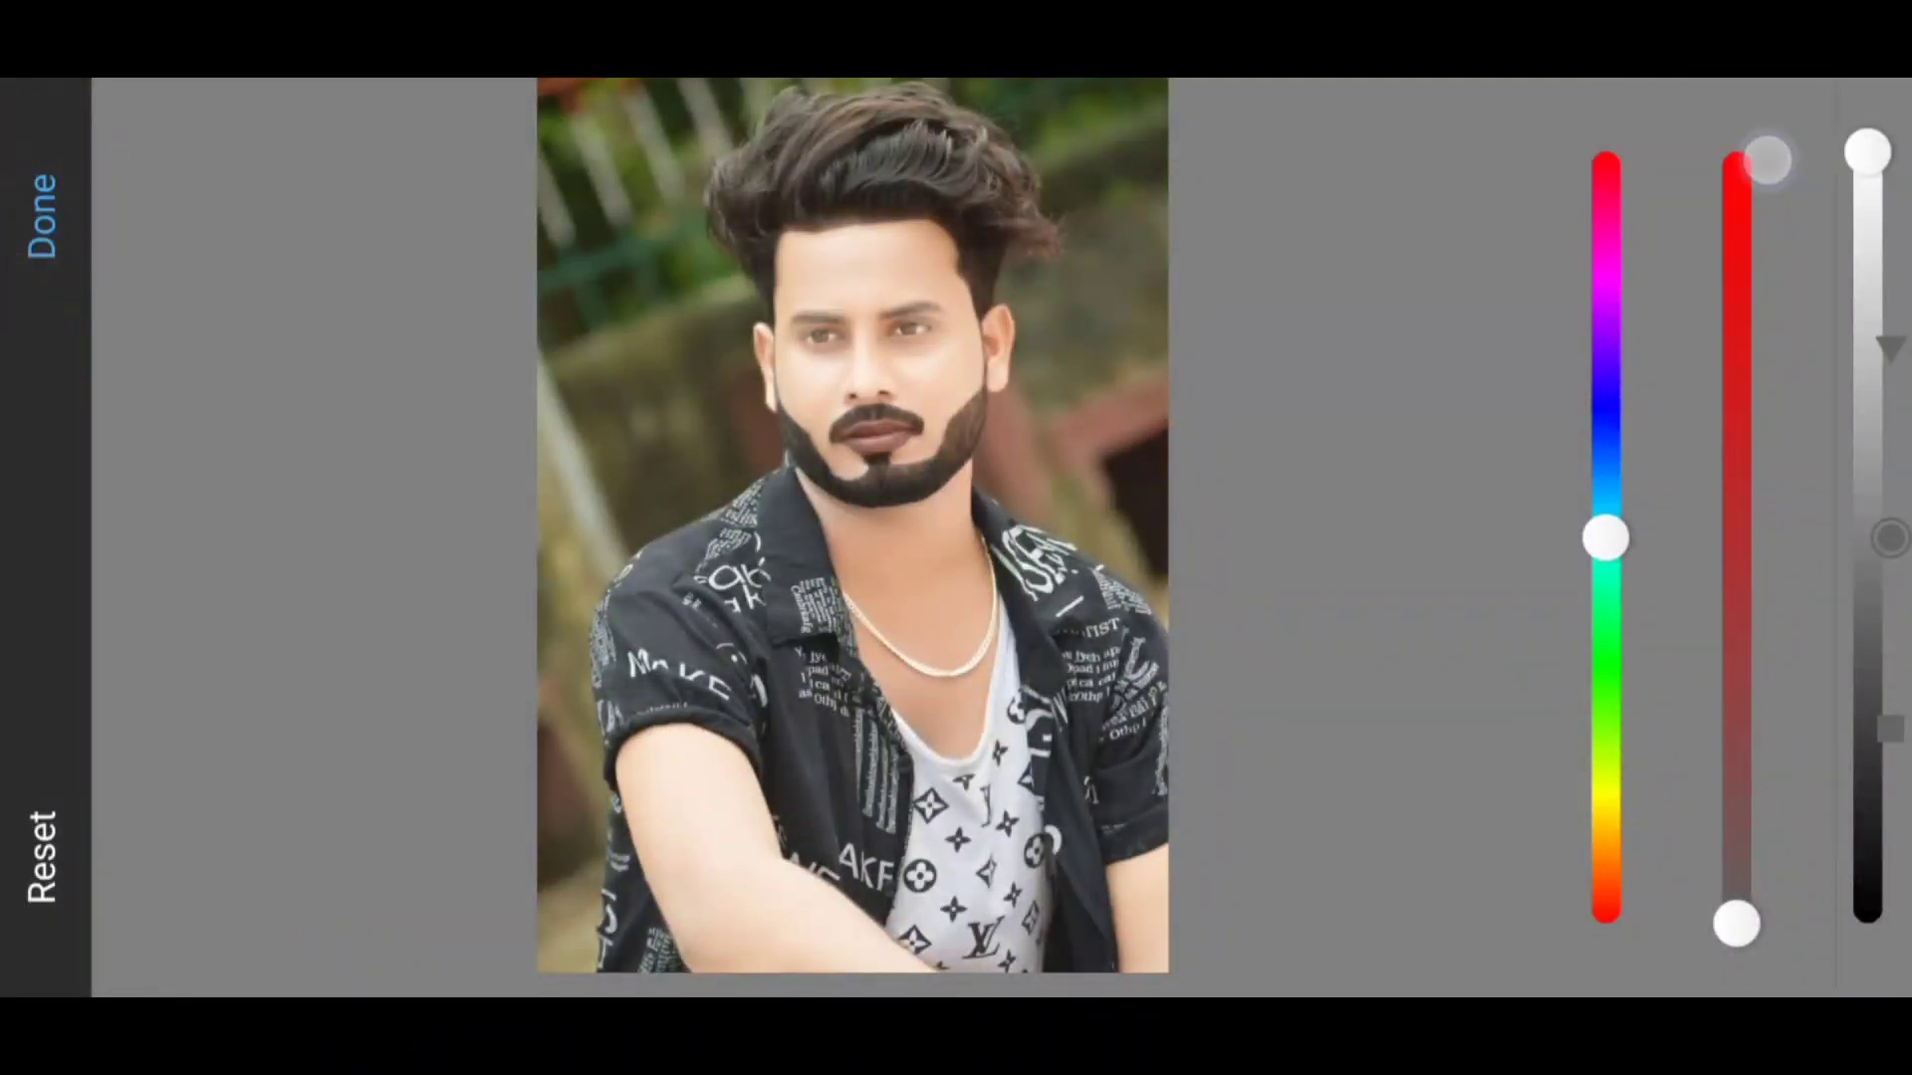
pyautogui.click(42, 216)
# Lower the Soft Light layer's opacity to 49 and hide the layers list.
pyautogui.click(333, 951)
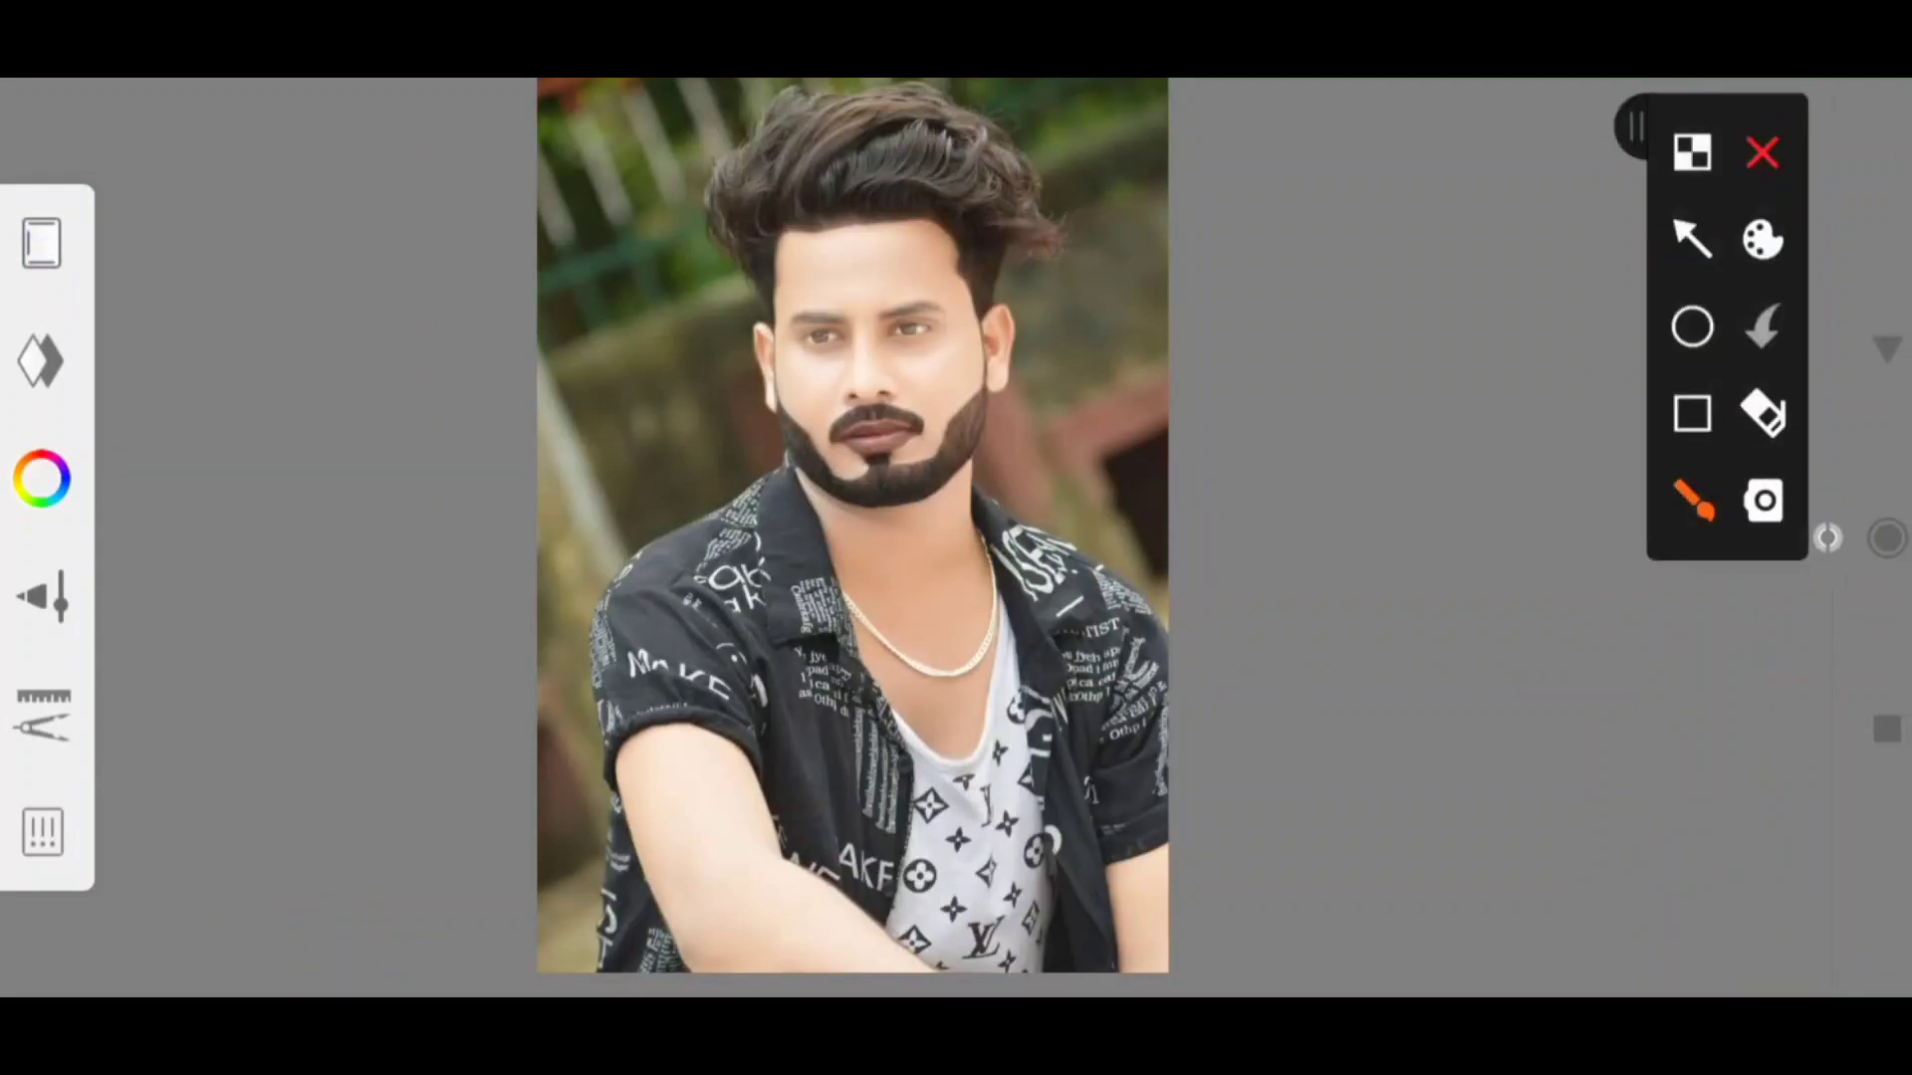
pyautogui.click(1763, 152)
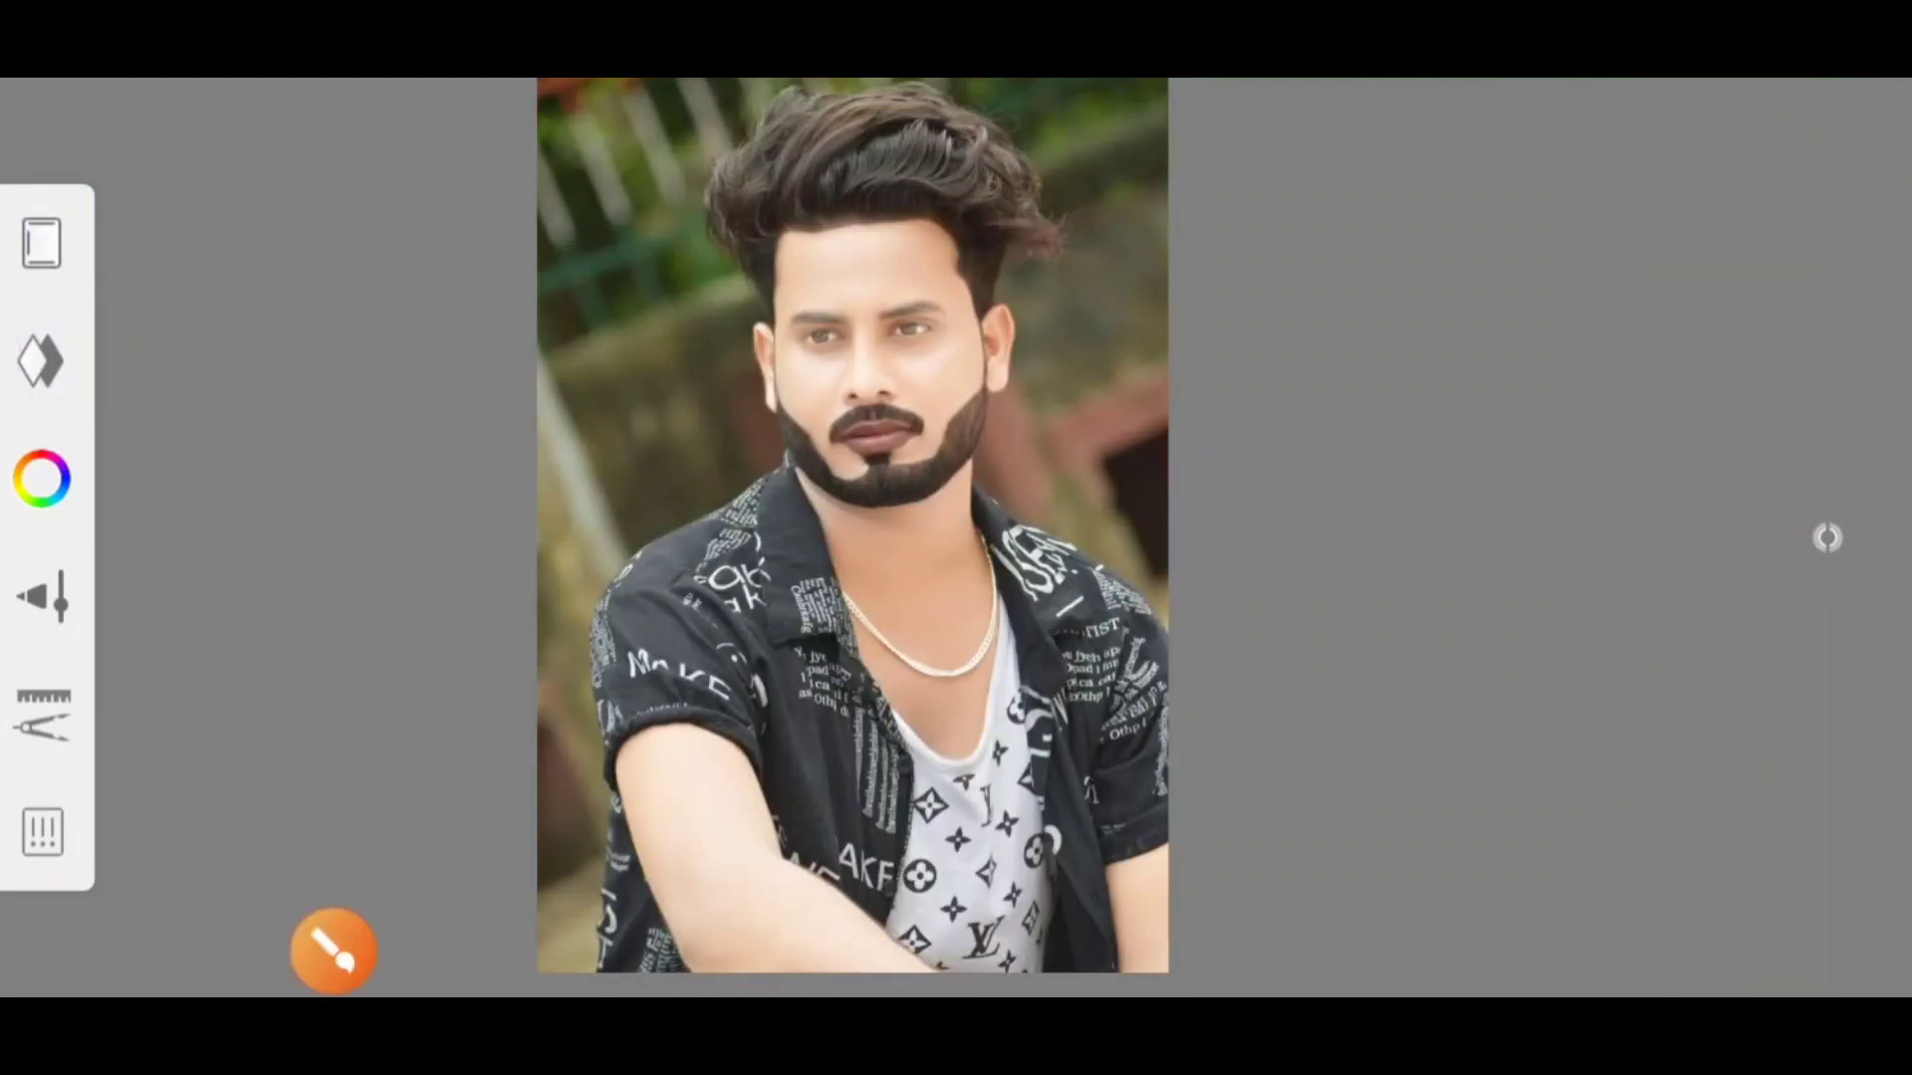
pyautogui.click(42, 361)
pyautogui.click(341, 947)
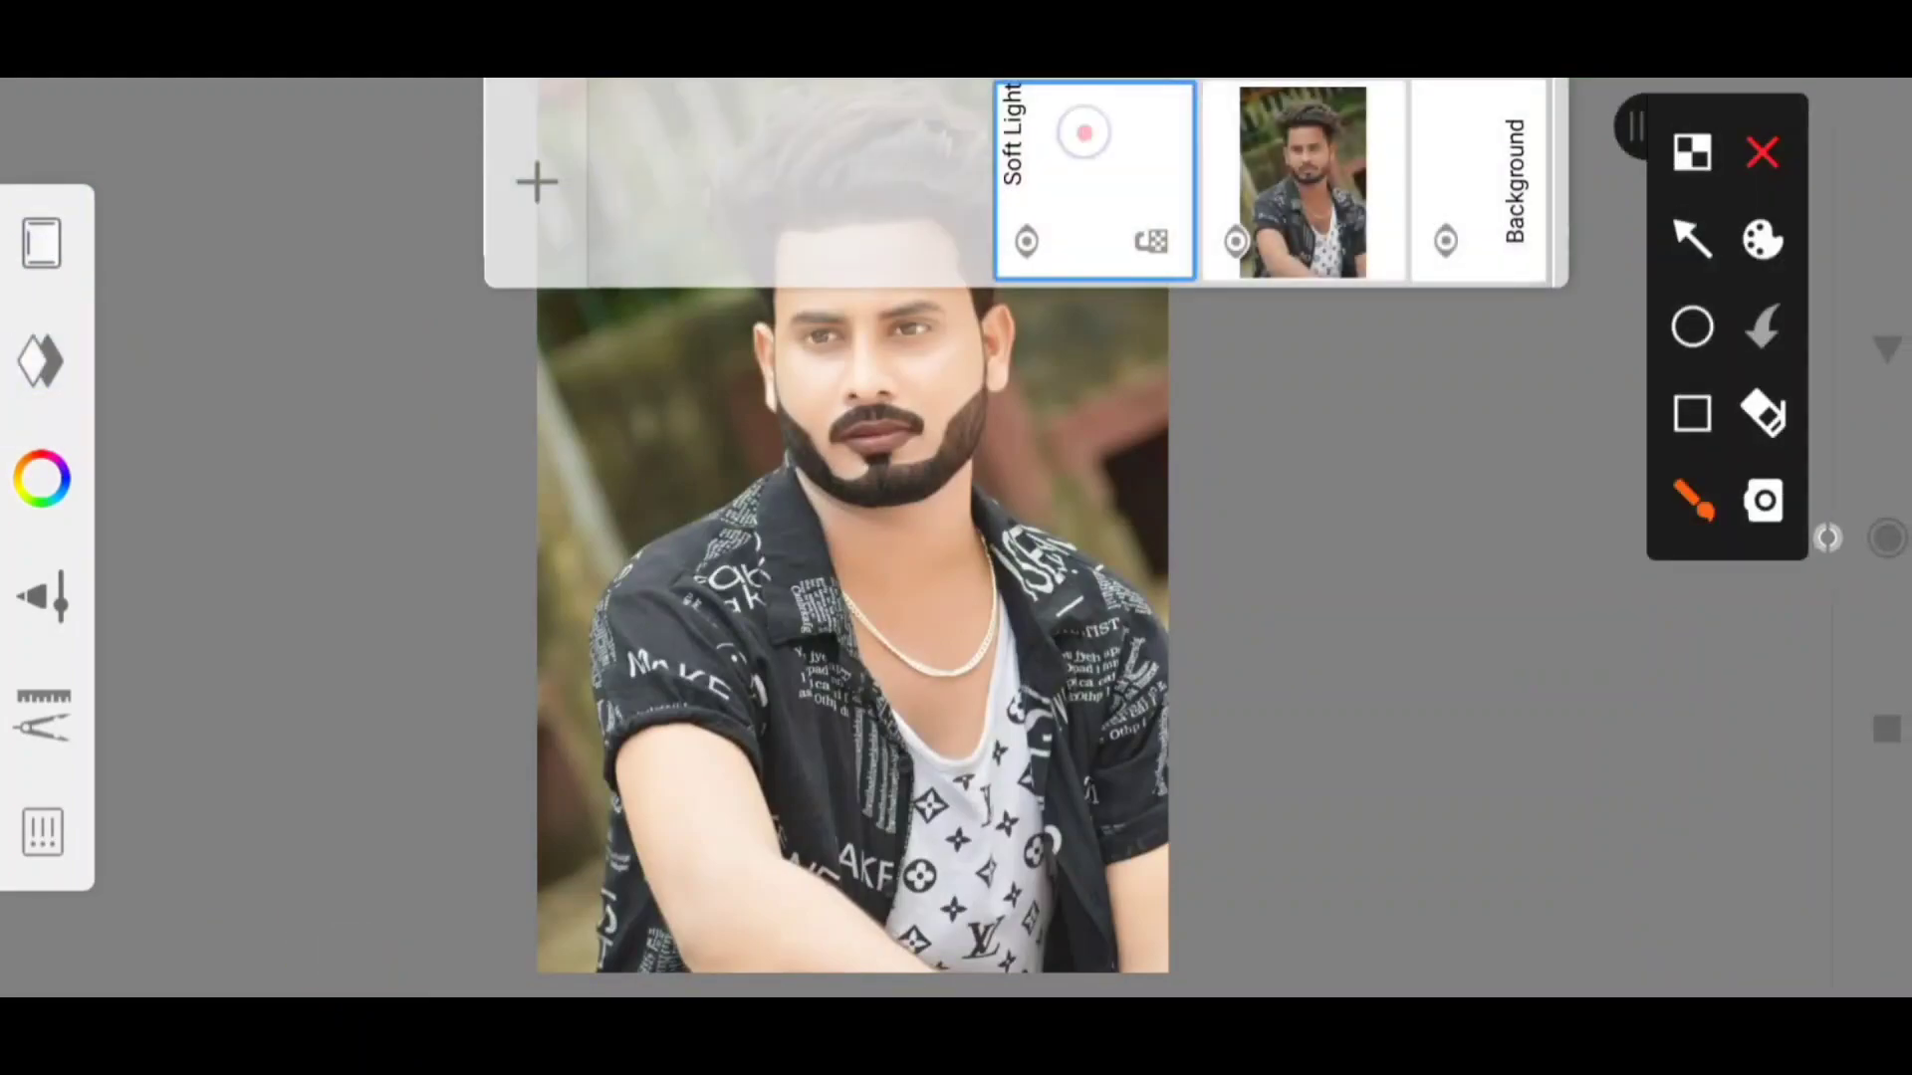
pyautogui.click(1763, 152)
pyautogui.click(1095, 180)
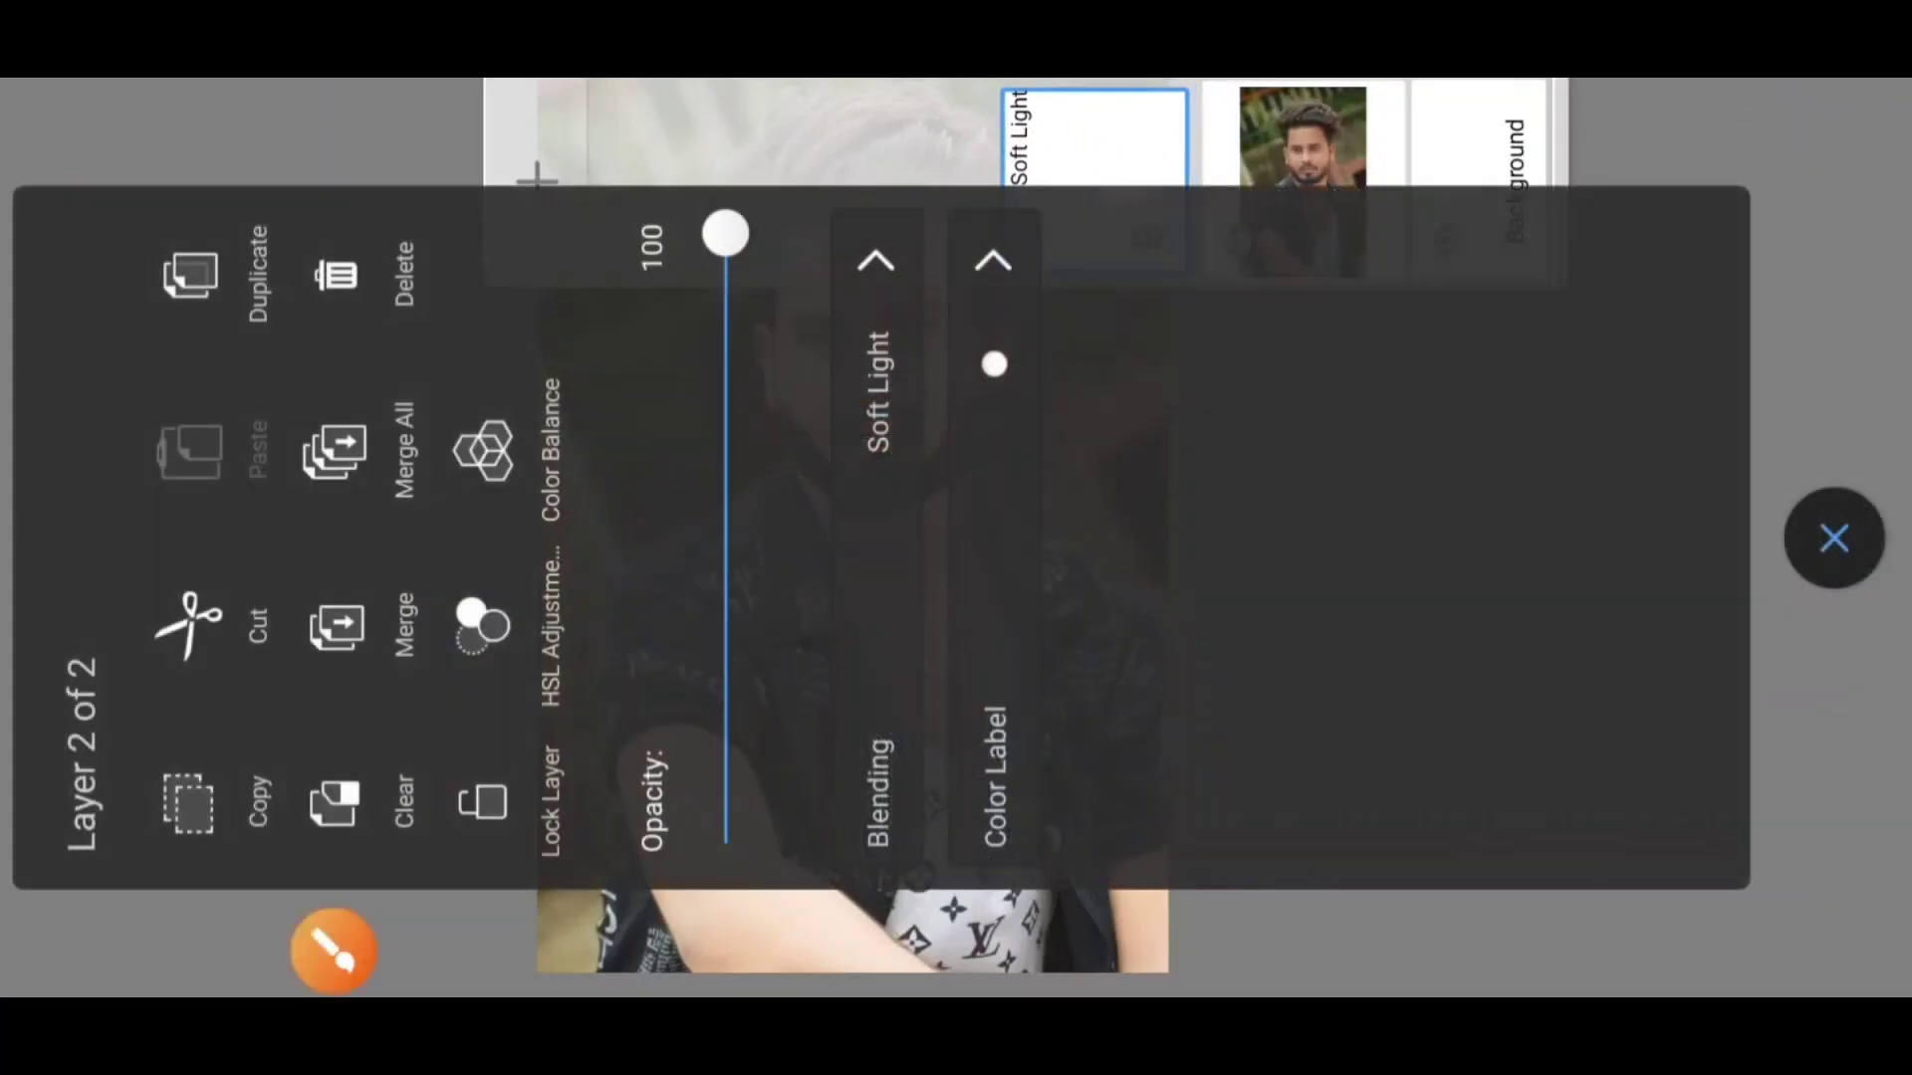
pyautogui.moveTo(725, 234); pyautogui.dragTo(1618, 546)
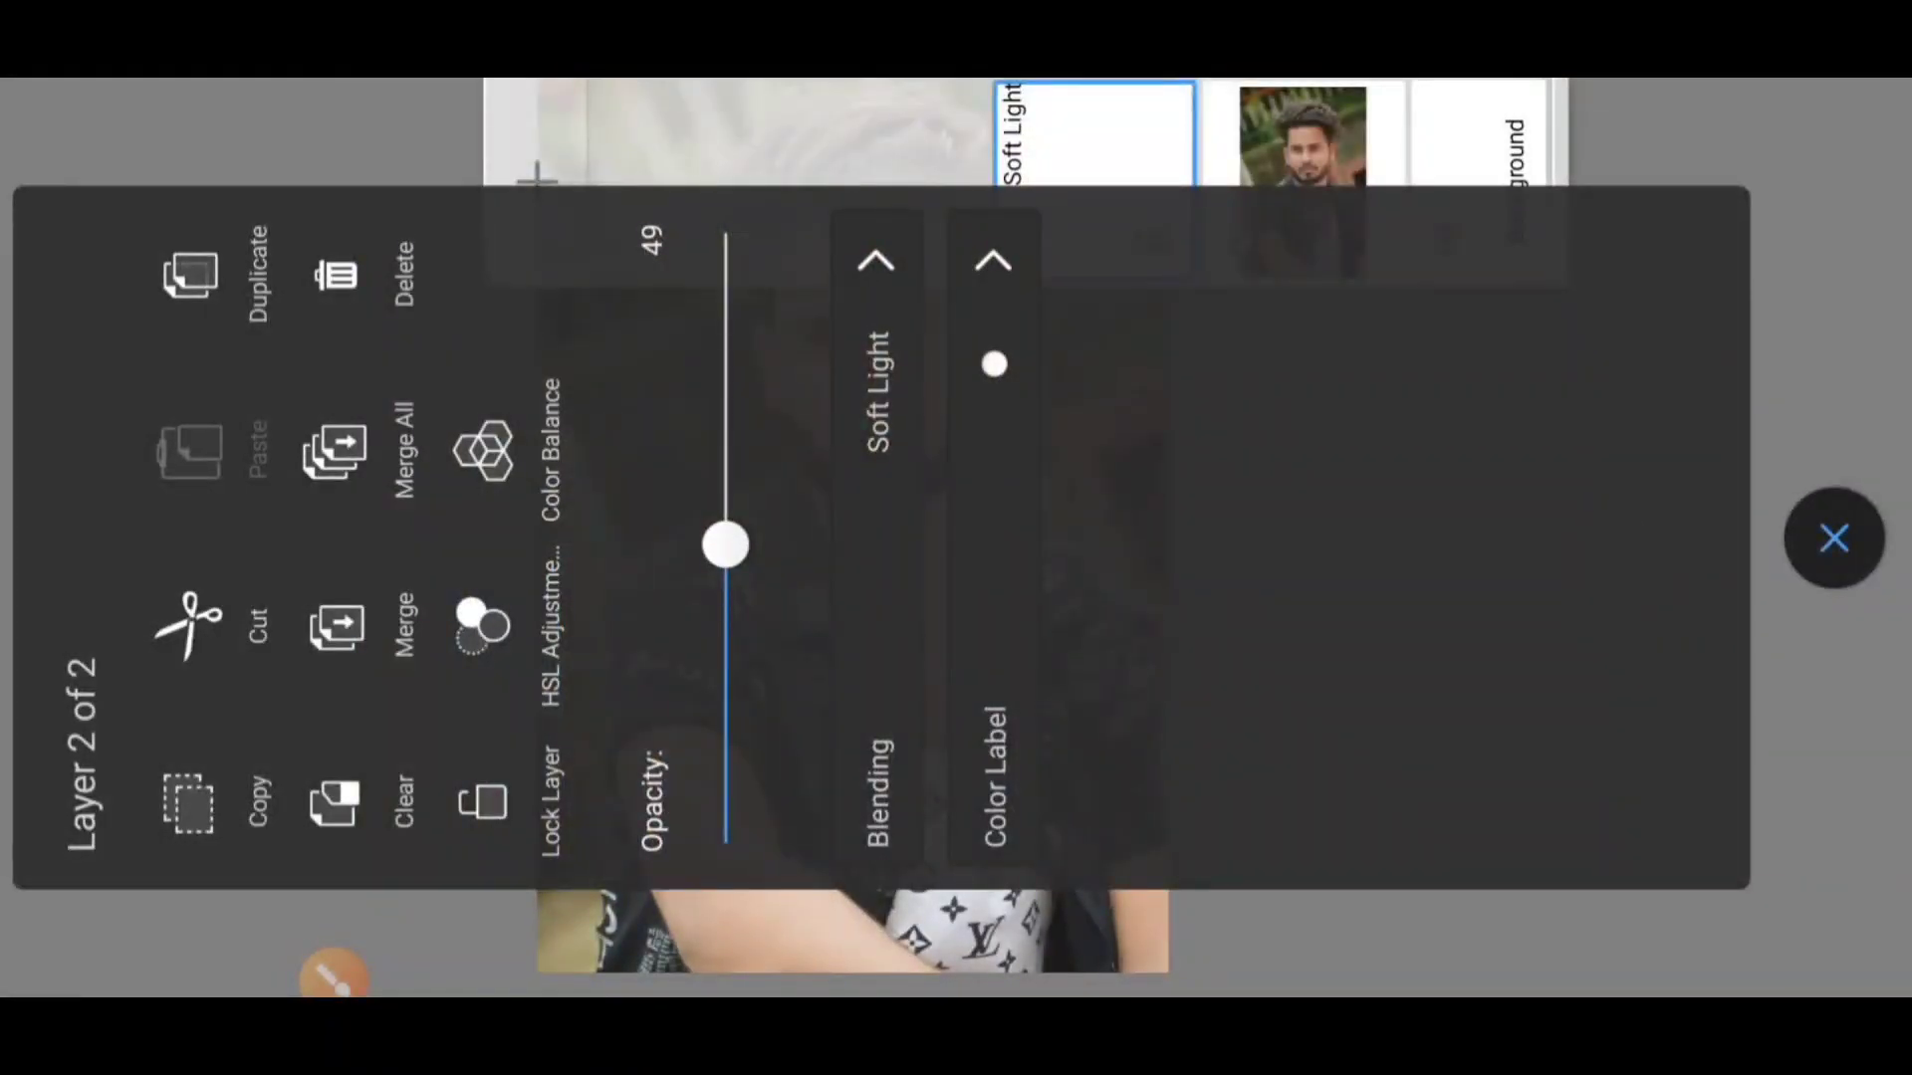
pyautogui.click(1833, 538)
pyautogui.click(1399, 556)
# Open SketchBook's main menu and its Share options for the finished image.
pyautogui.click(334, 974)
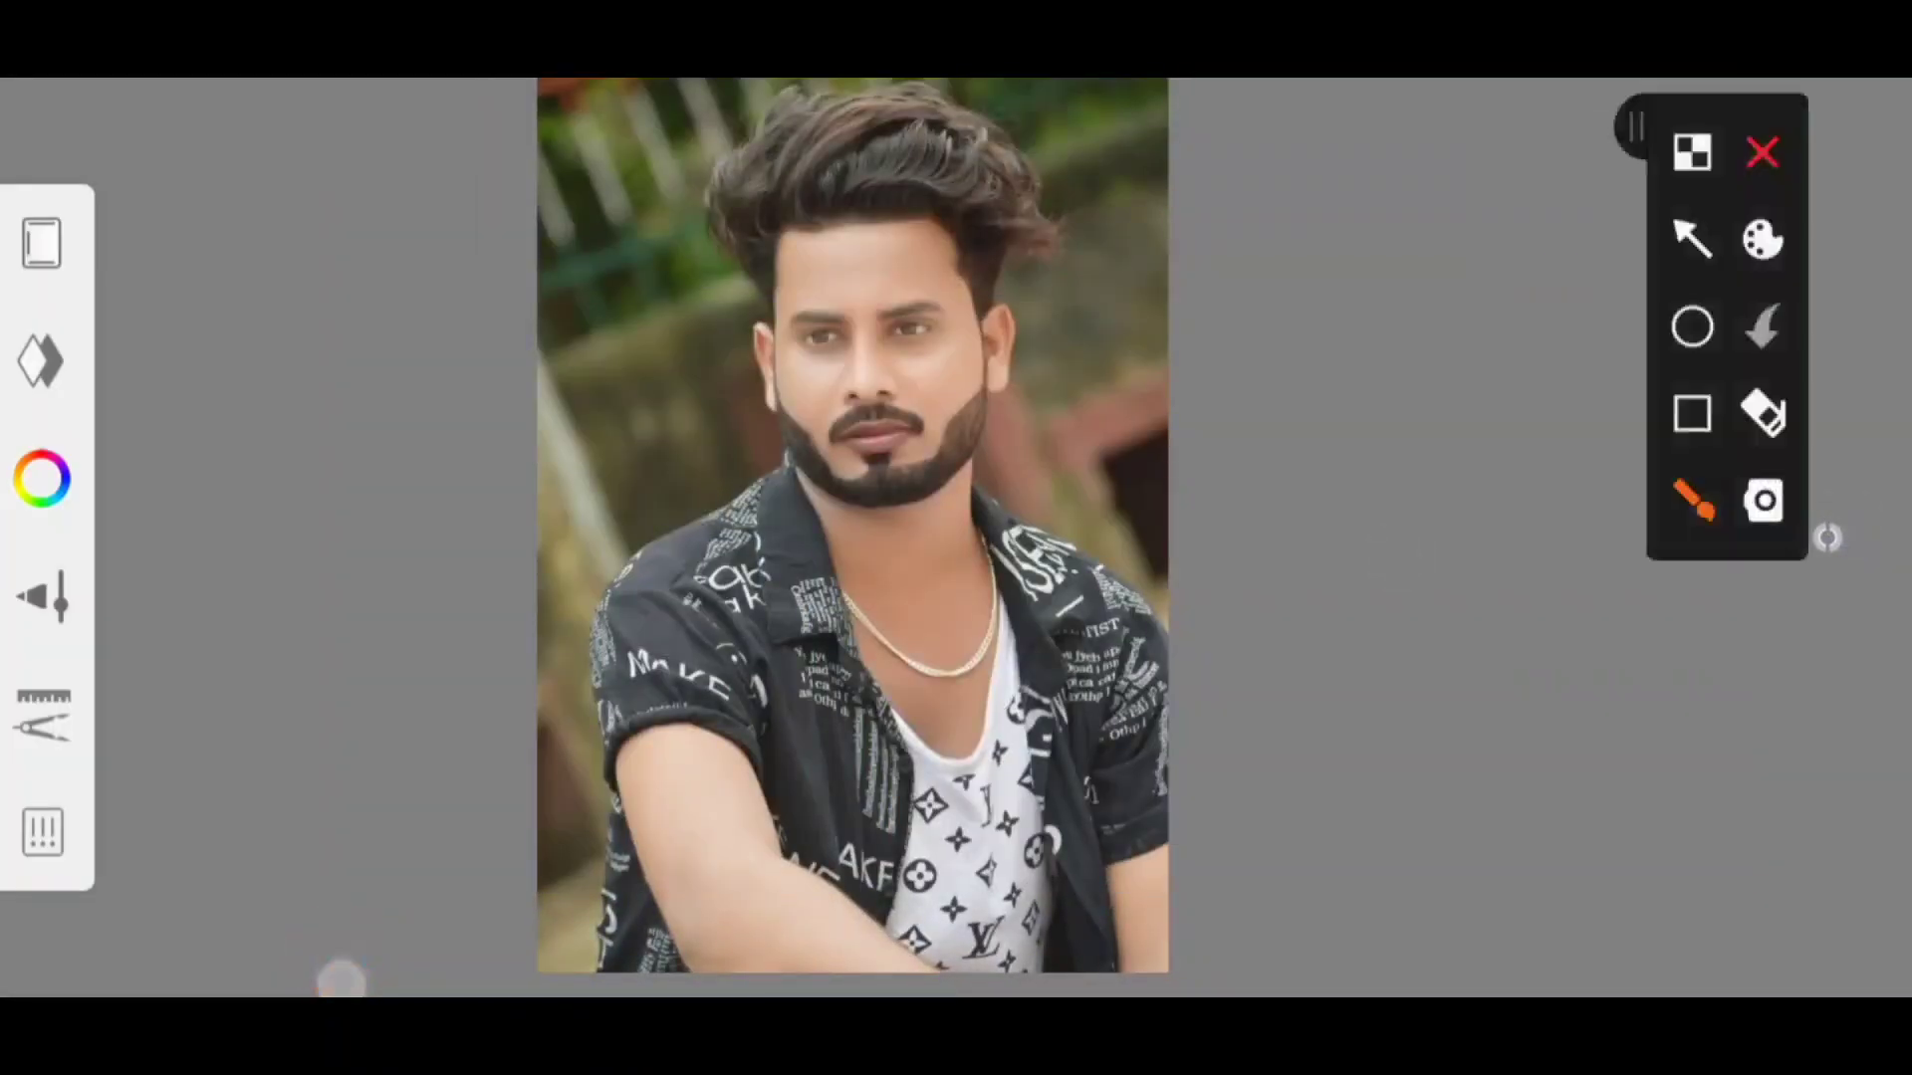
pyautogui.click(1762, 152)
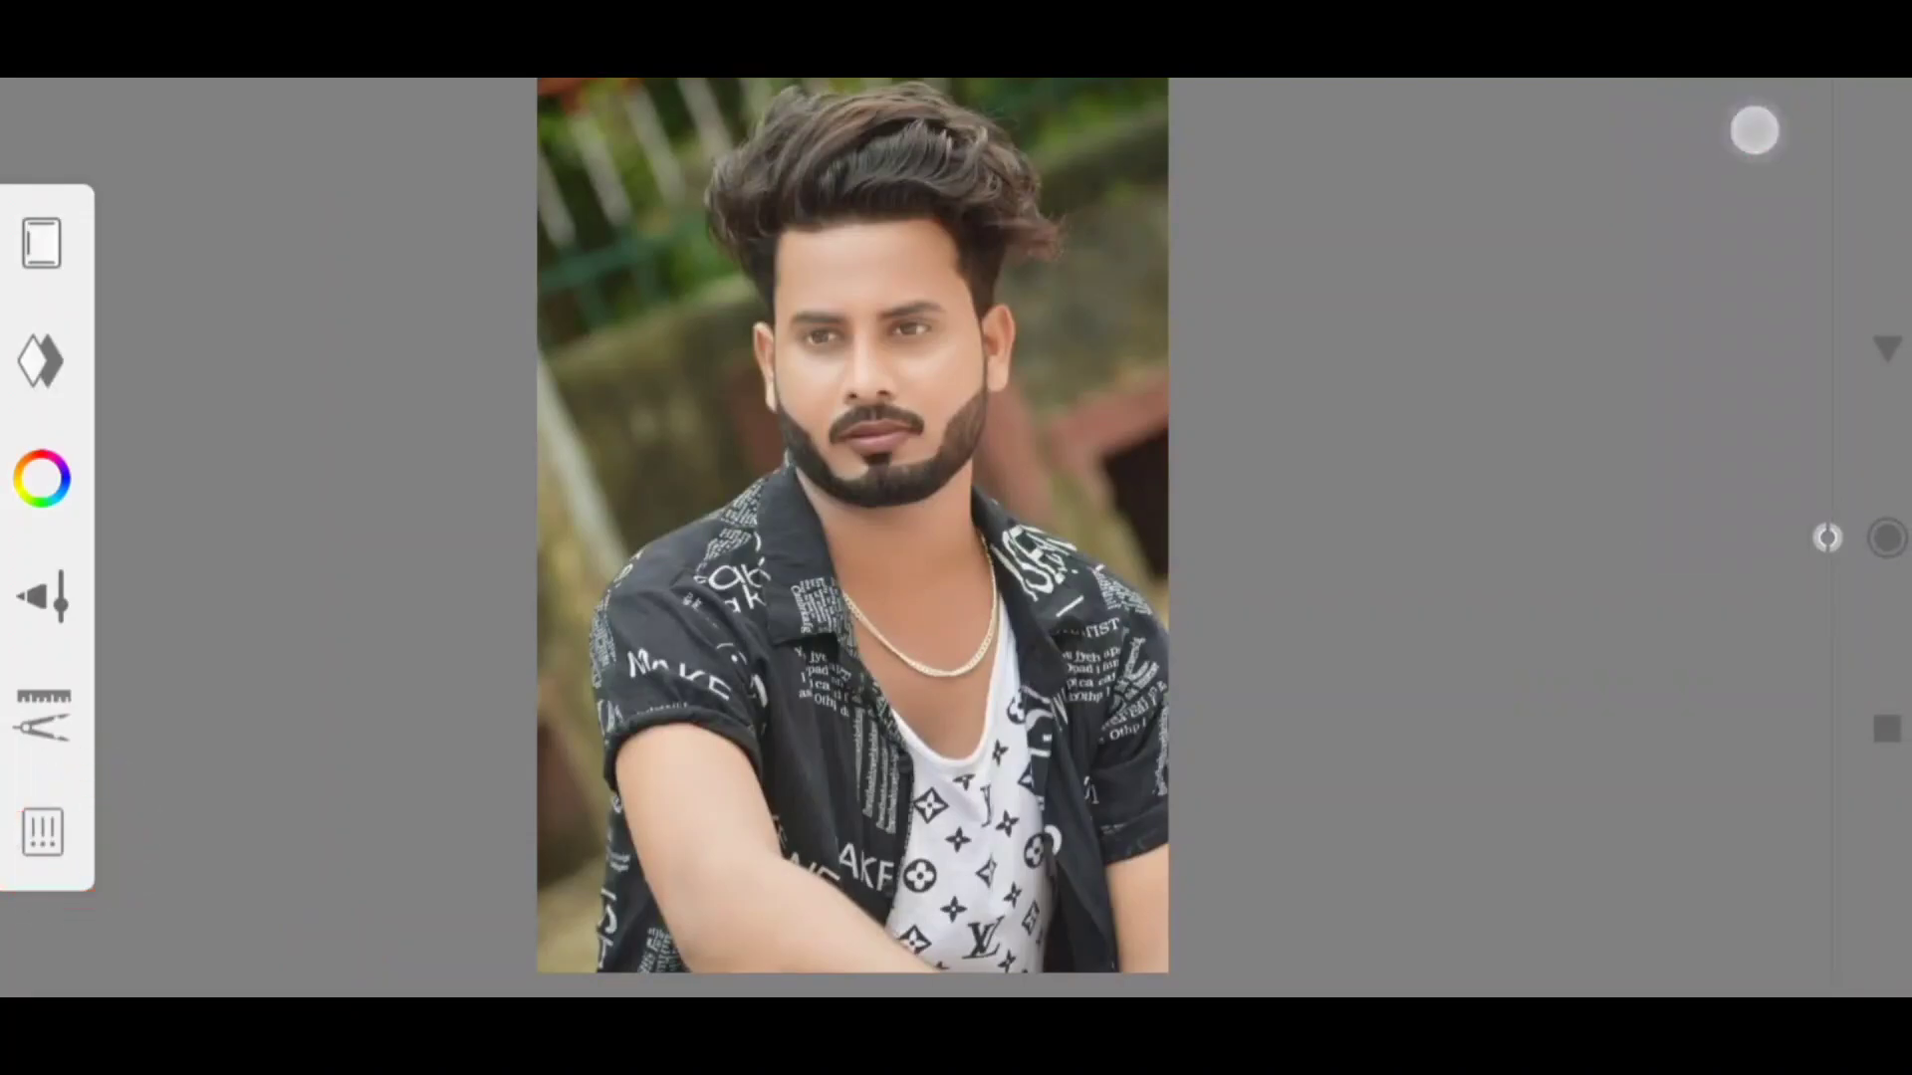
pyautogui.click(42, 832)
pyautogui.click(335, 951)
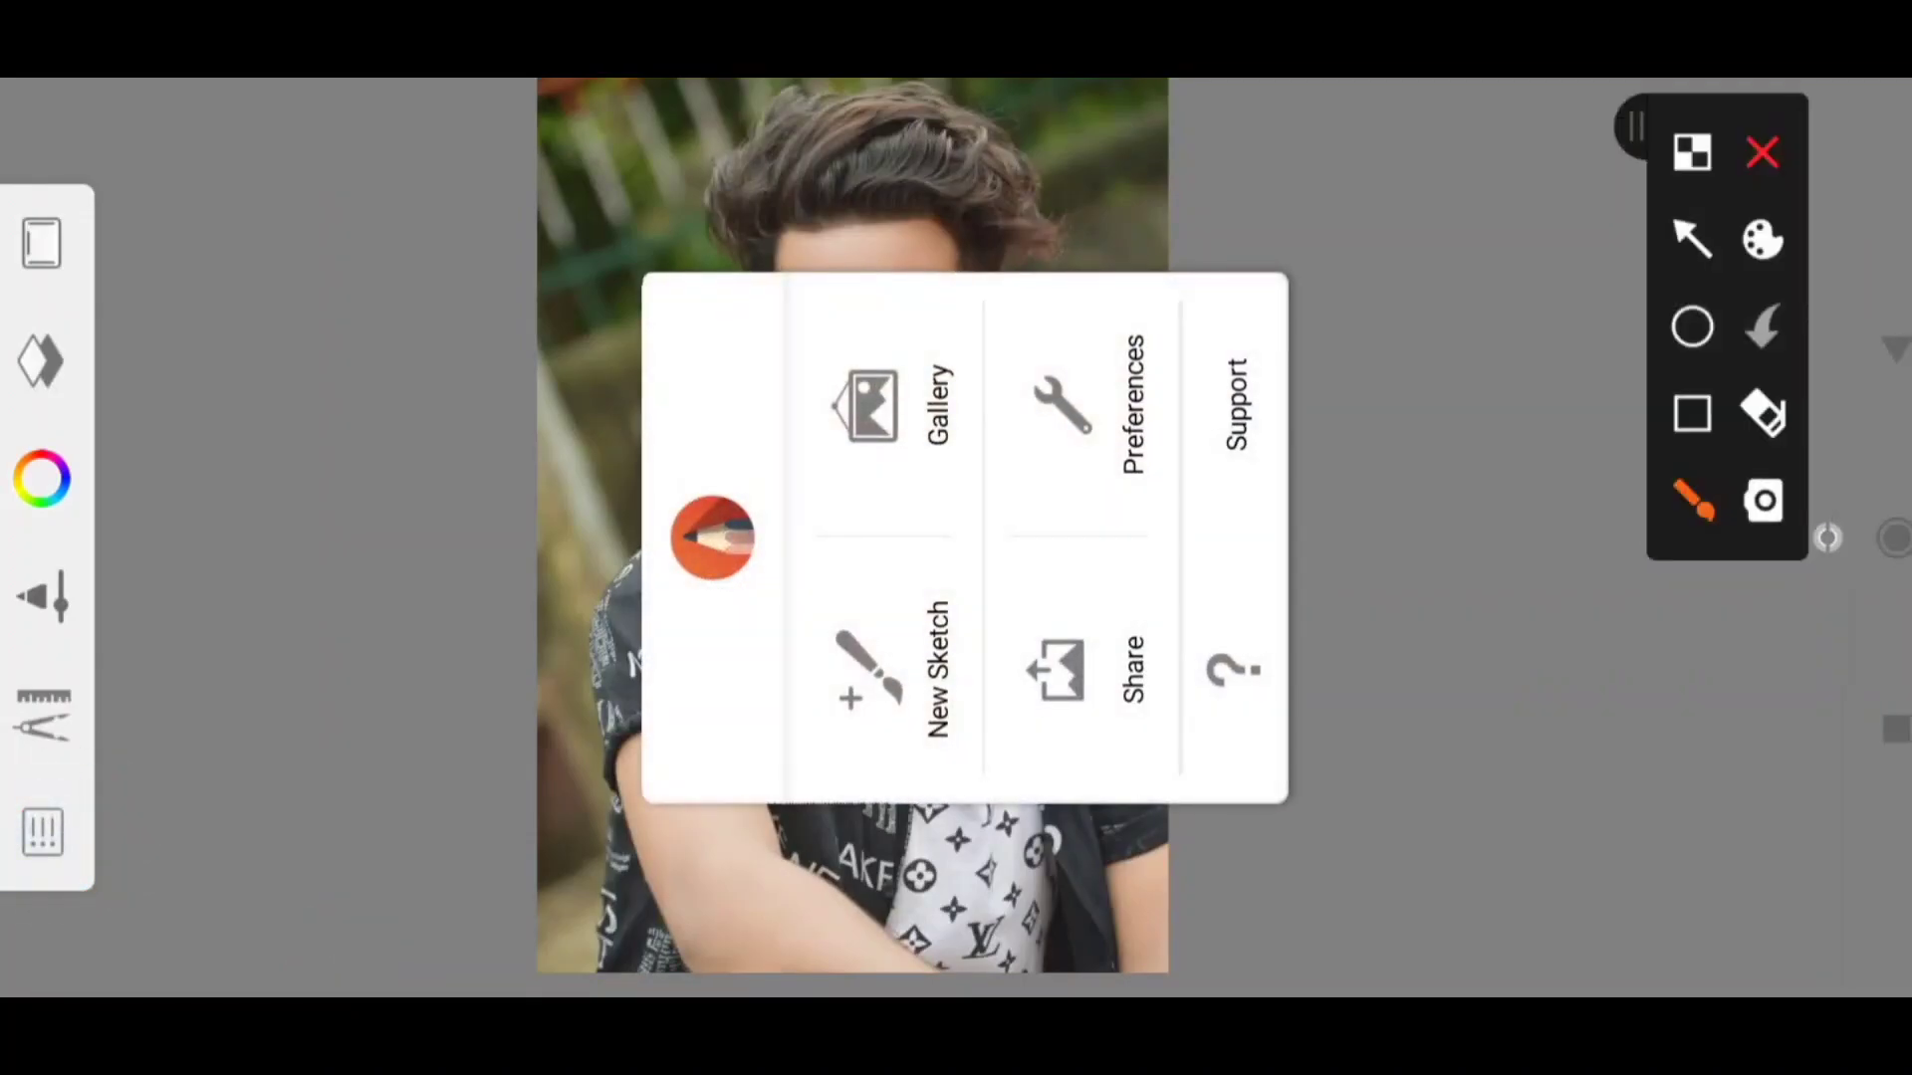
pyautogui.moveTo(1065, 574)
pyautogui.mouseDown()
pyautogui.moveTo(1191, 601)
pyautogui.moveTo(1005, 598)
pyautogui.mouseUp()
pyautogui.click(1763, 152)
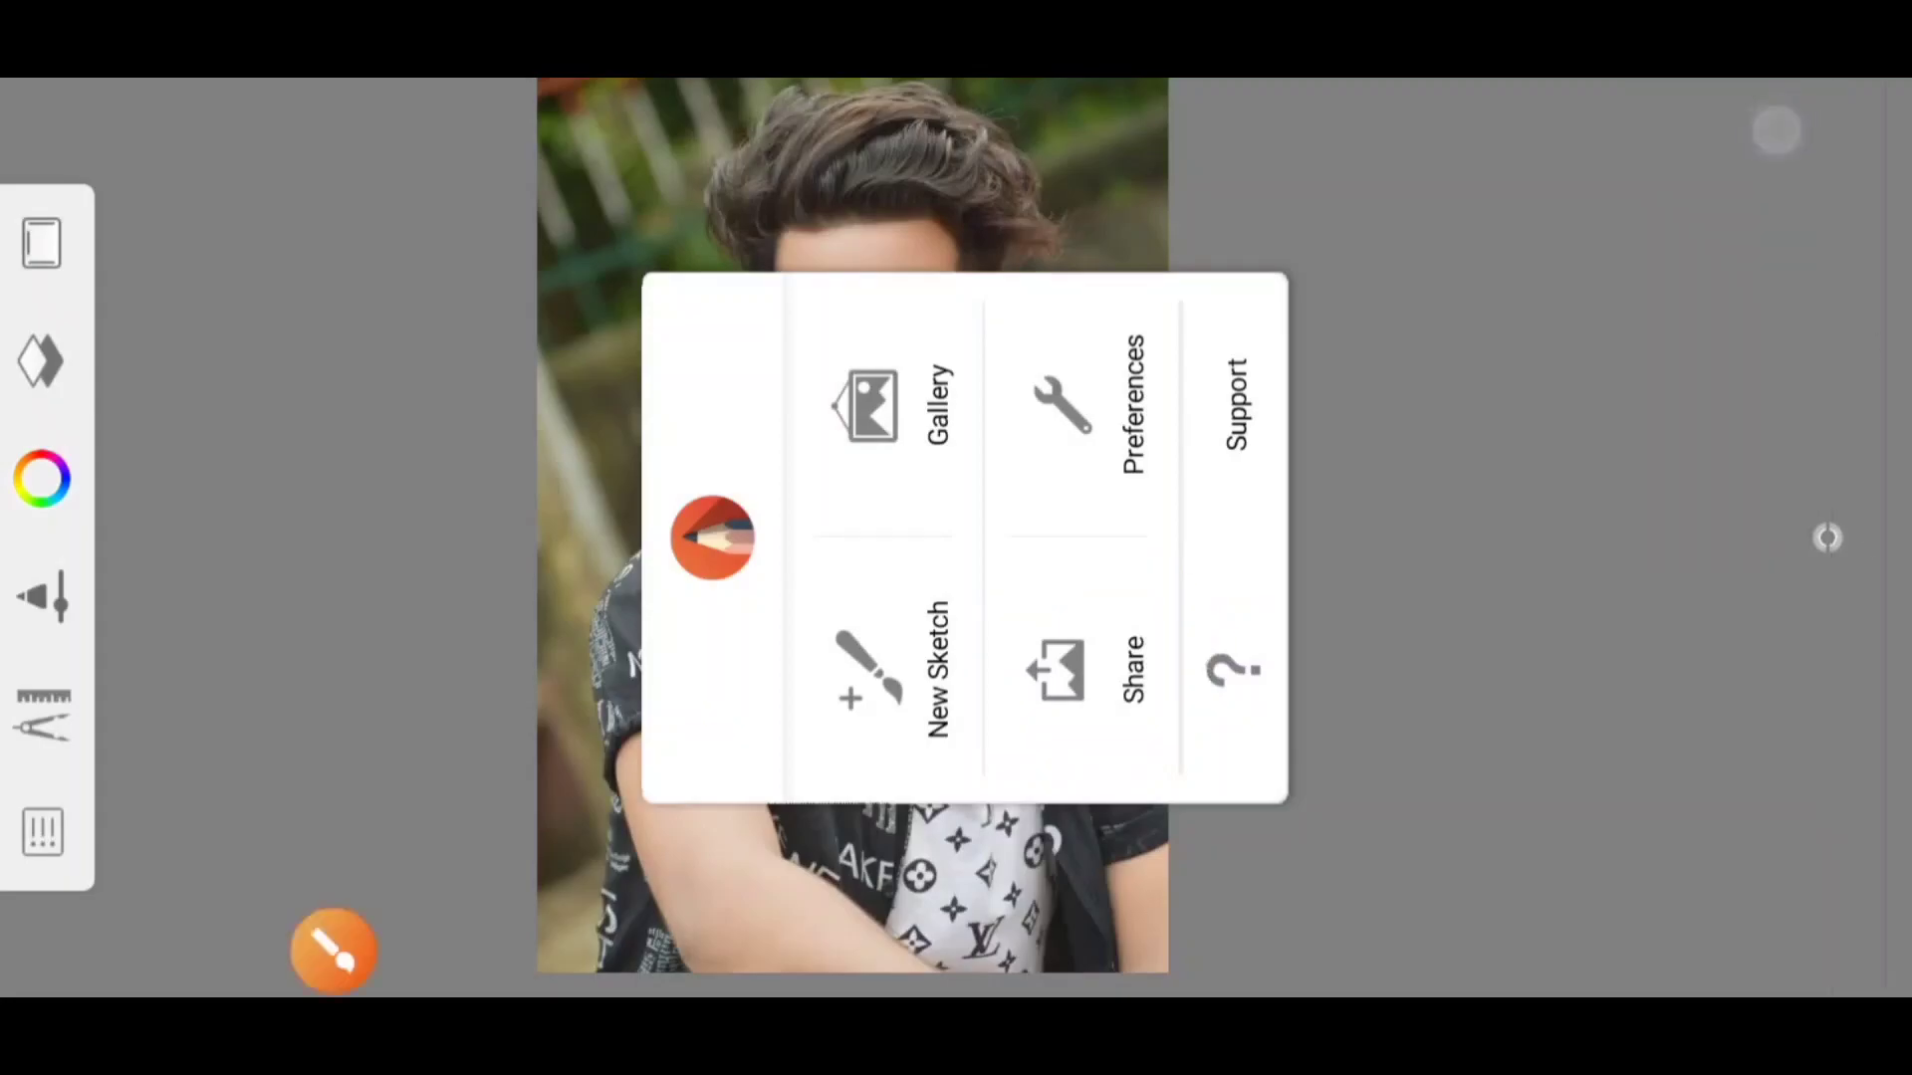
pyautogui.click(1056, 667)
# Choose Others to bring up the Android share sheet offering Lightroom.
pyautogui.click(334, 951)
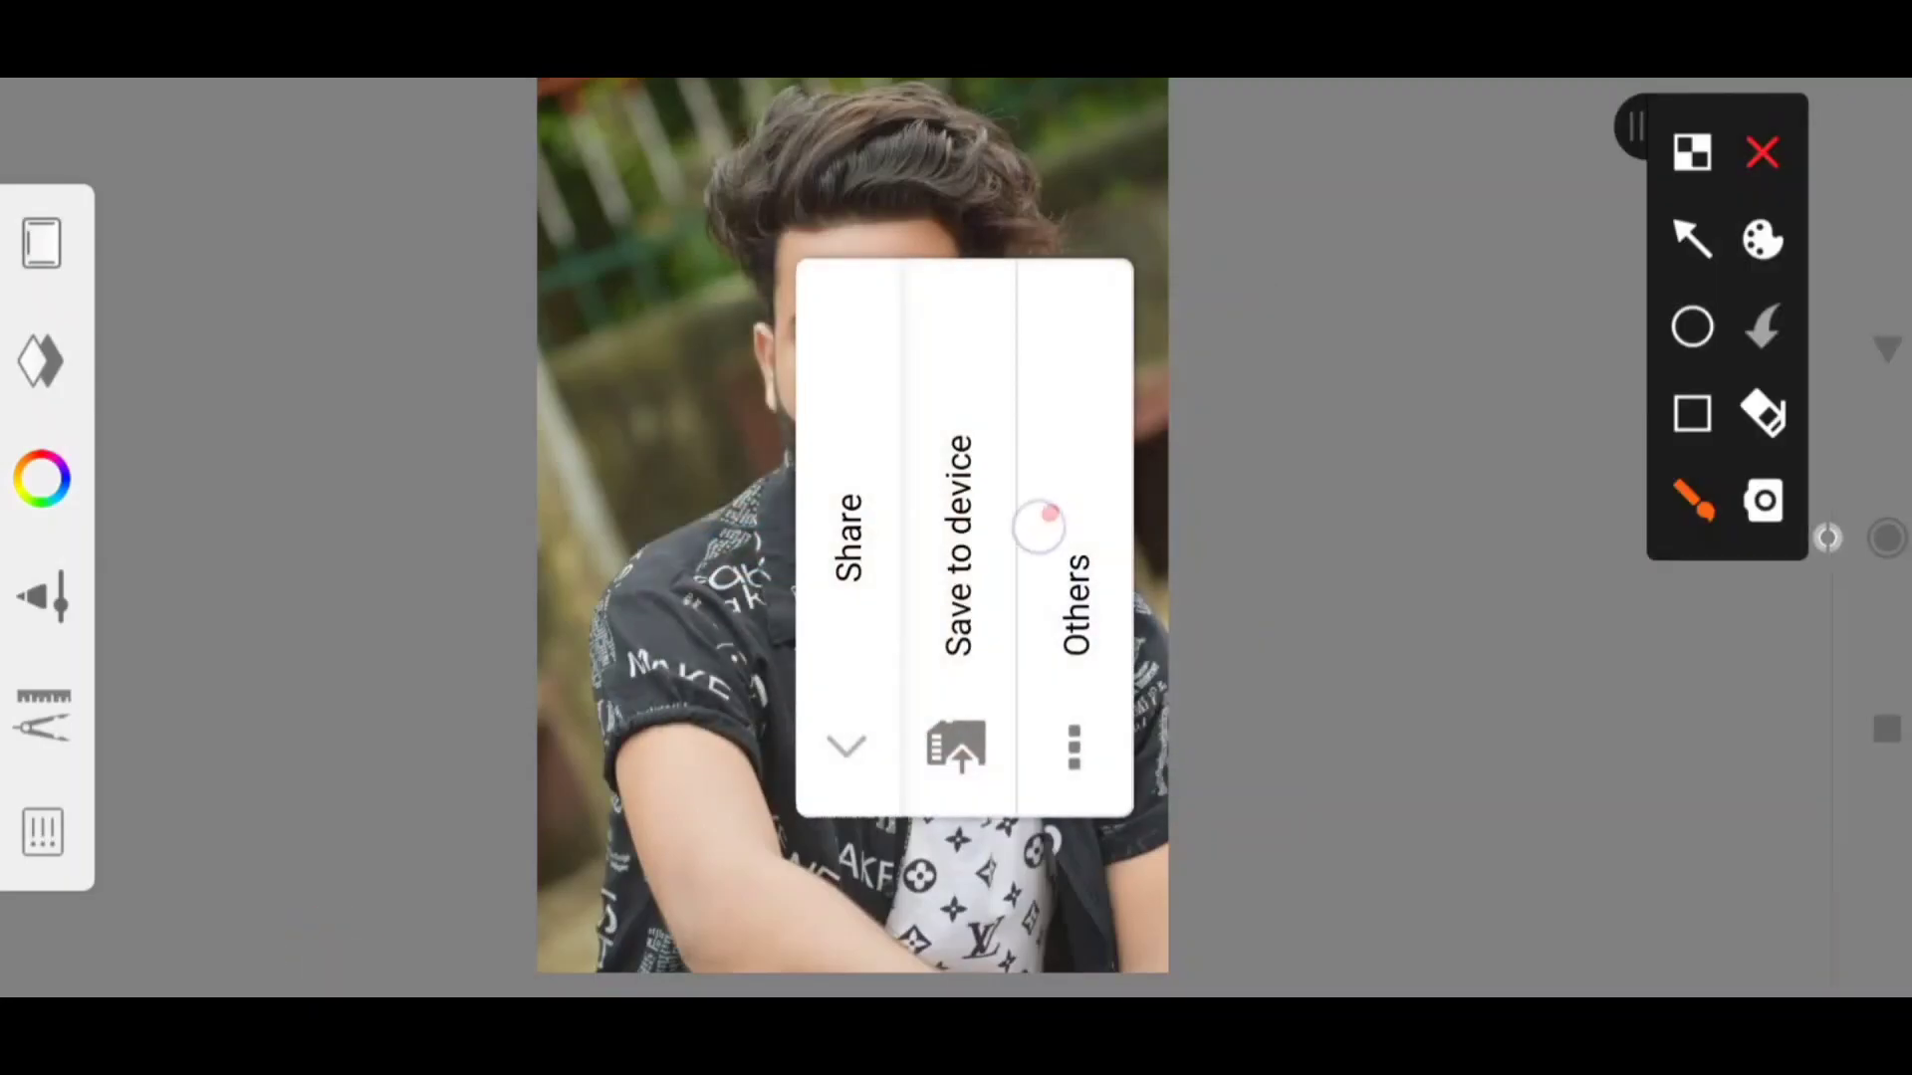
pyautogui.moveTo(1050, 513); pyautogui.dragTo(1075, 512)
pyautogui.click(1762, 152)
pyautogui.click(1073, 607)
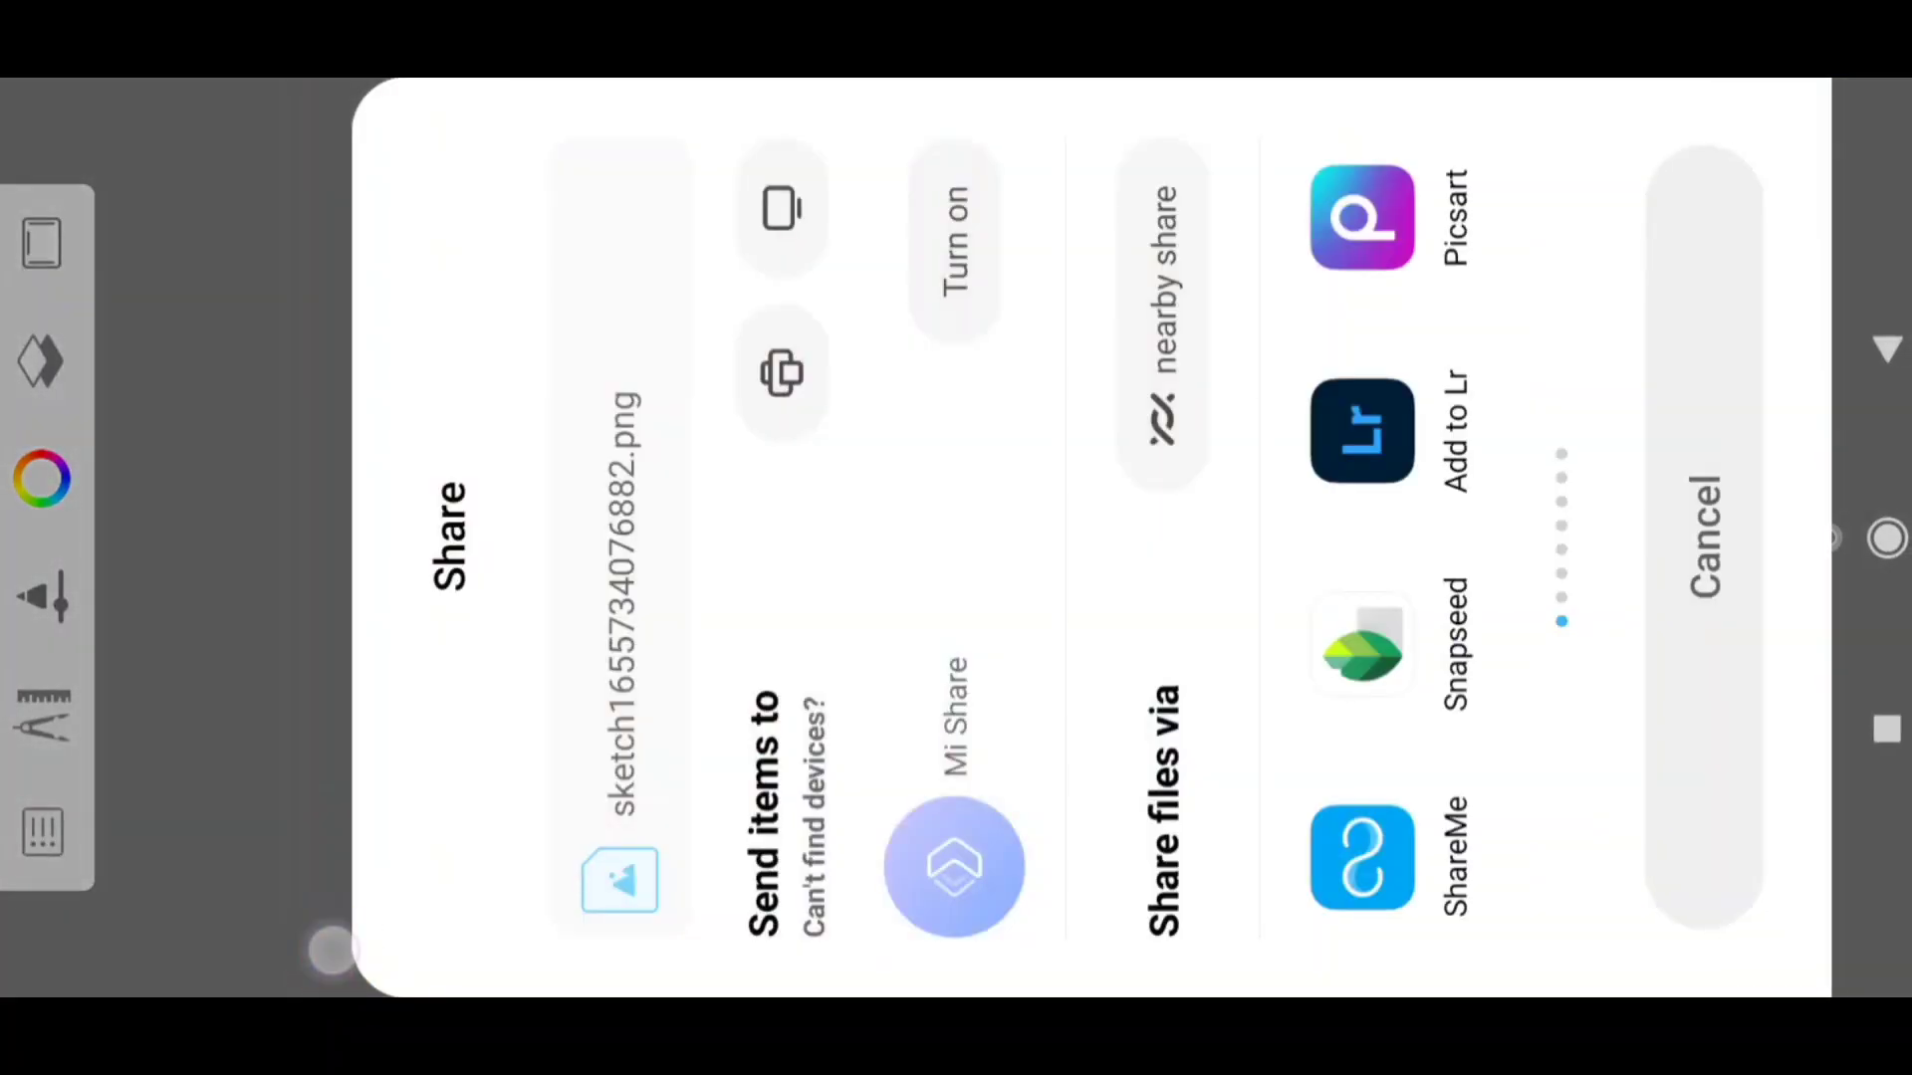
pyautogui.click(331, 951)
pyautogui.moveTo(1362, 522); pyautogui.dragTo(1285, 350)
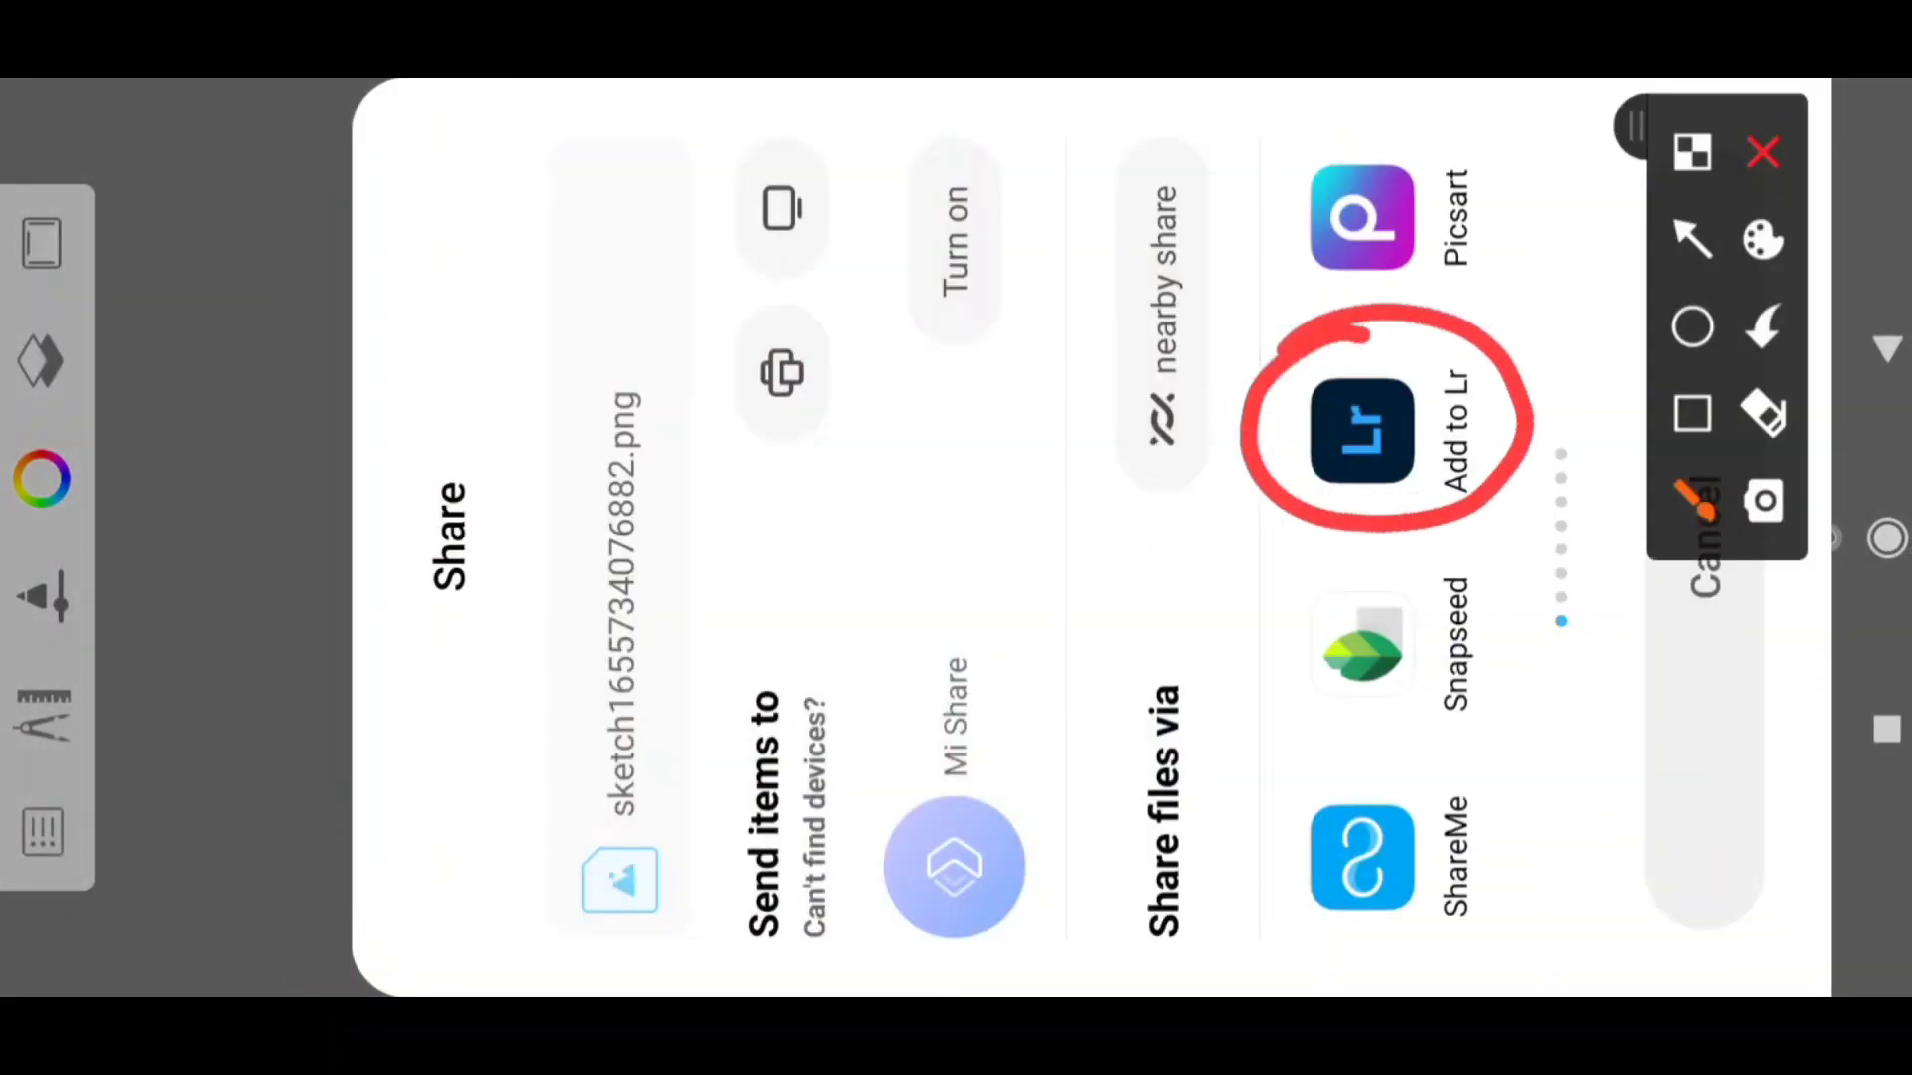
pyautogui.click(1763, 152)
# Add the image to Lightroom and open the AQUA AND BLUE preset photo.
pyautogui.click(1362, 431)
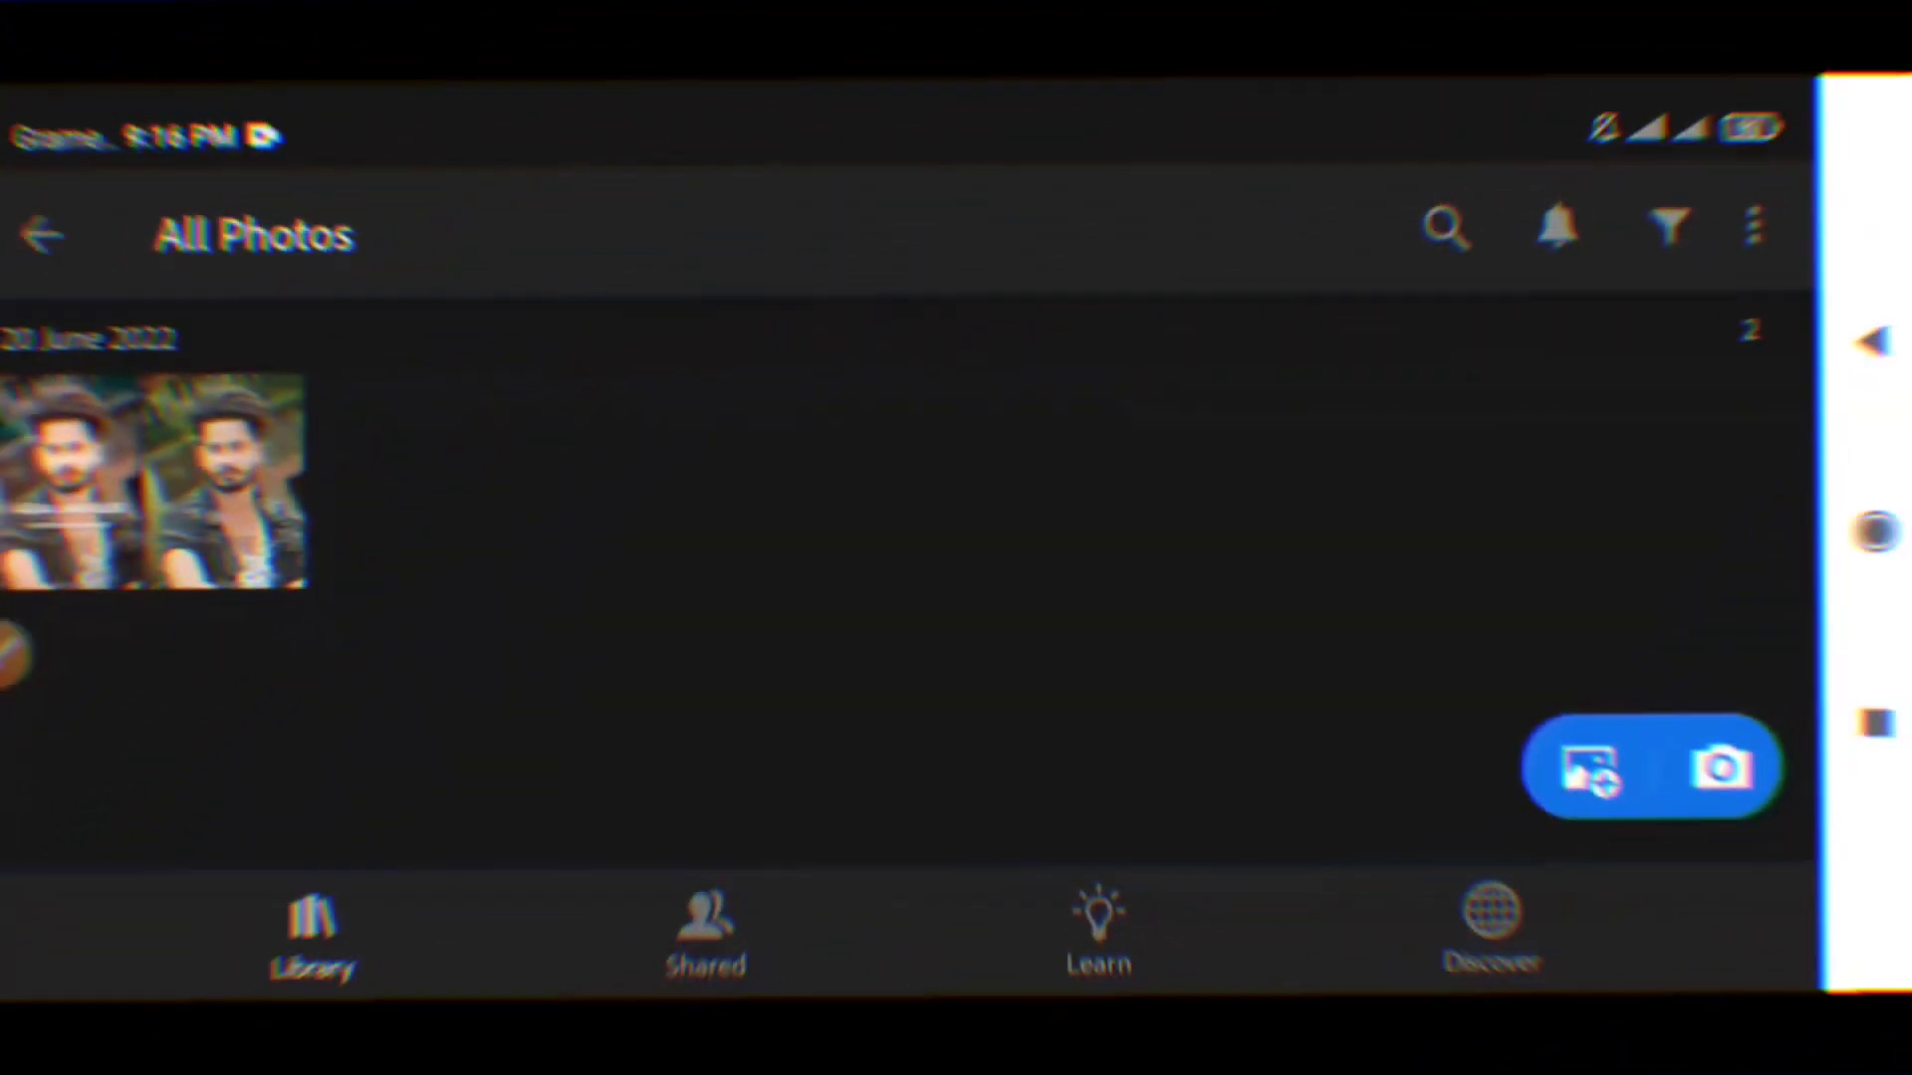
pyautogui.click(19, 643)
pyautogui.moveTo(74, 369); pyautogui.dragTo(120, 376)
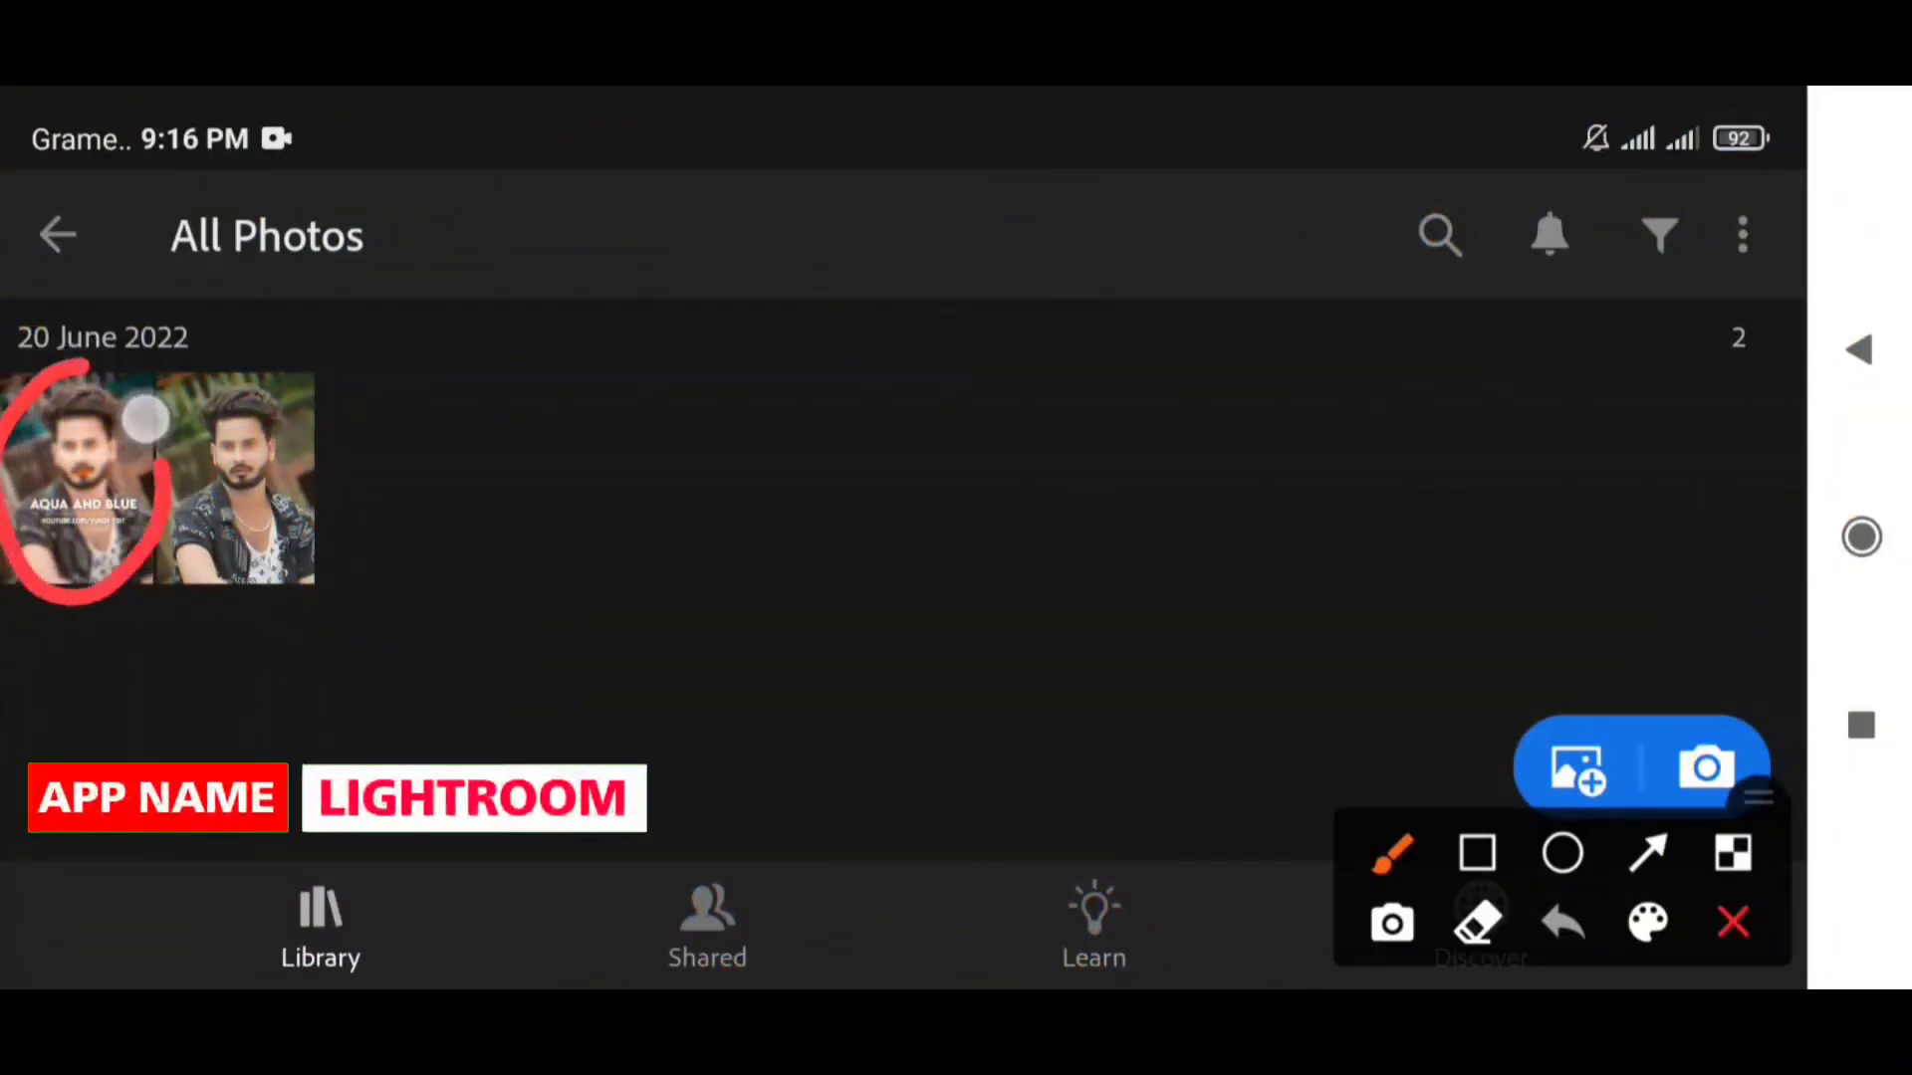
pyautogui.click(1735, 921)
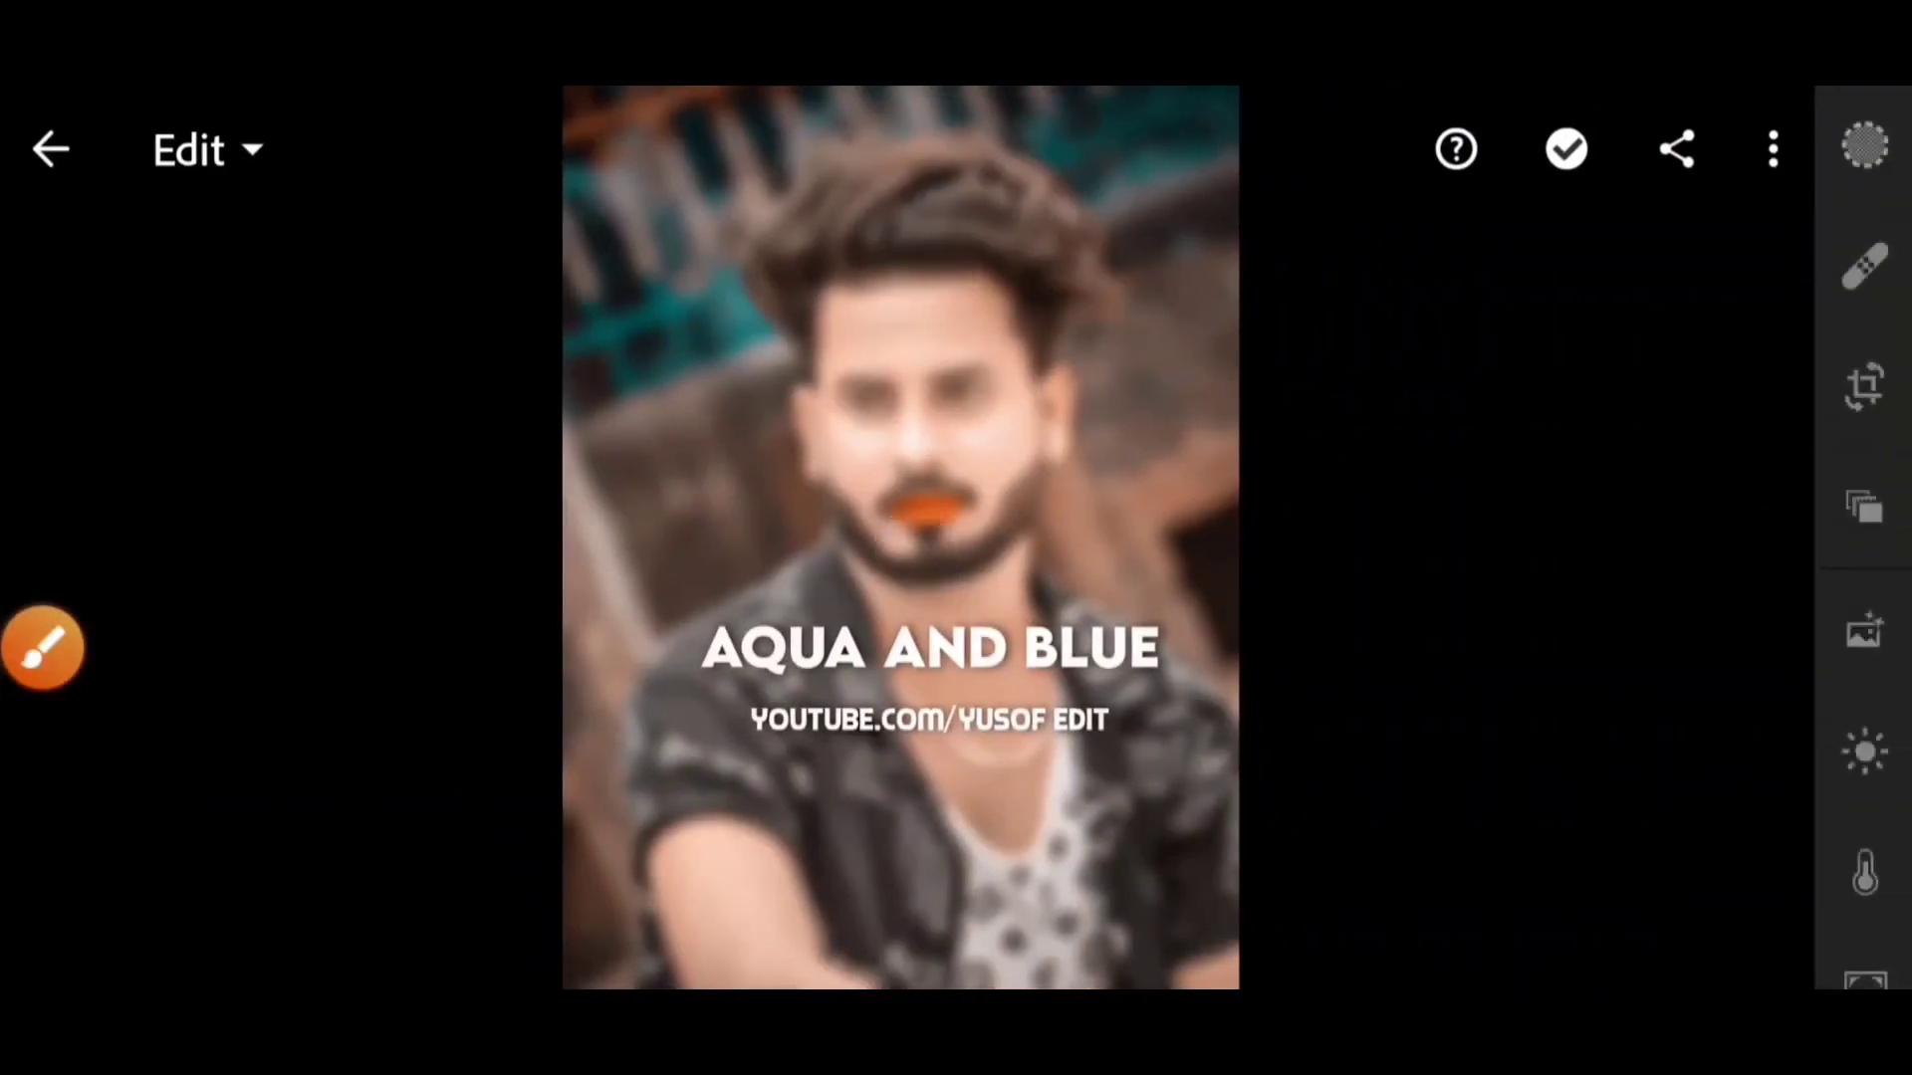
pyautogui.click(42, 647)
pyautogui.moveTo(1555, 311); pyautogui.dragTo(1807, 244)
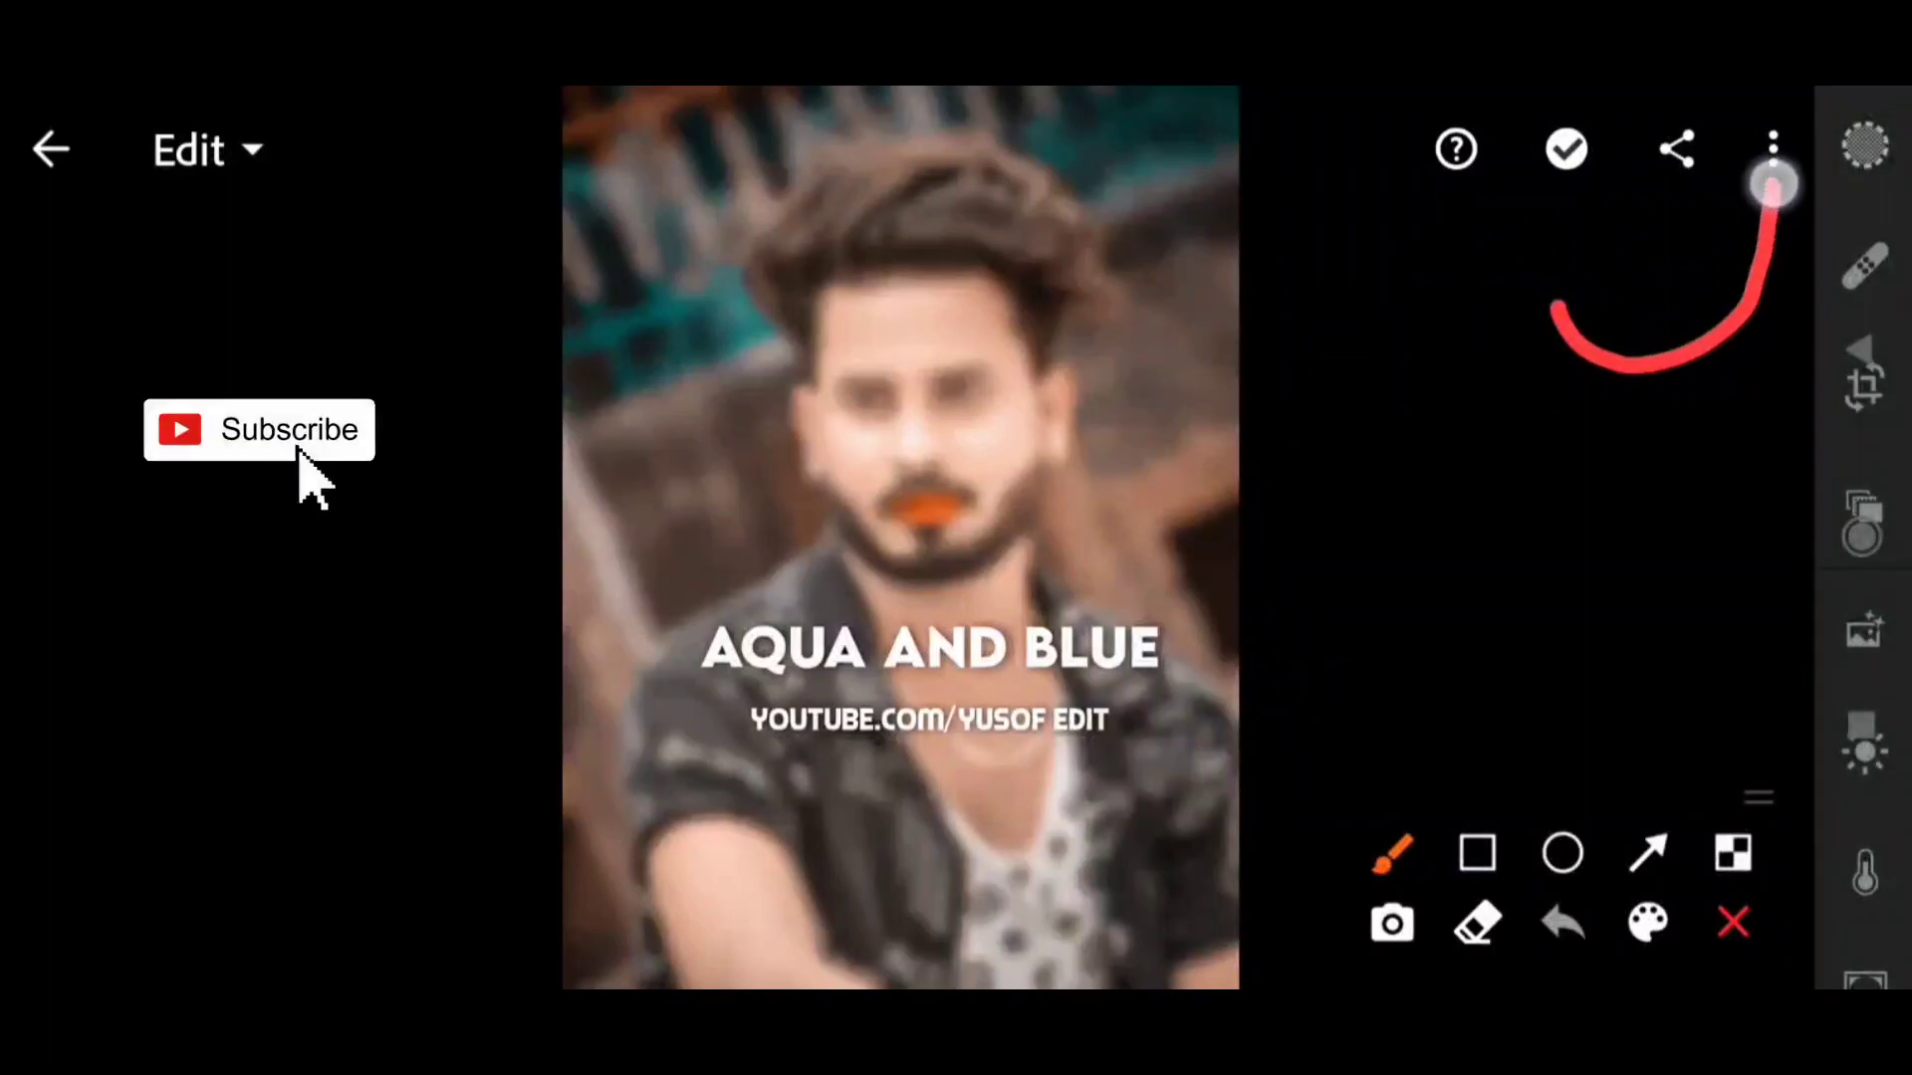
pyautogui.moveTo(1772, 182); pyautogui.dragTo(1705, 237)
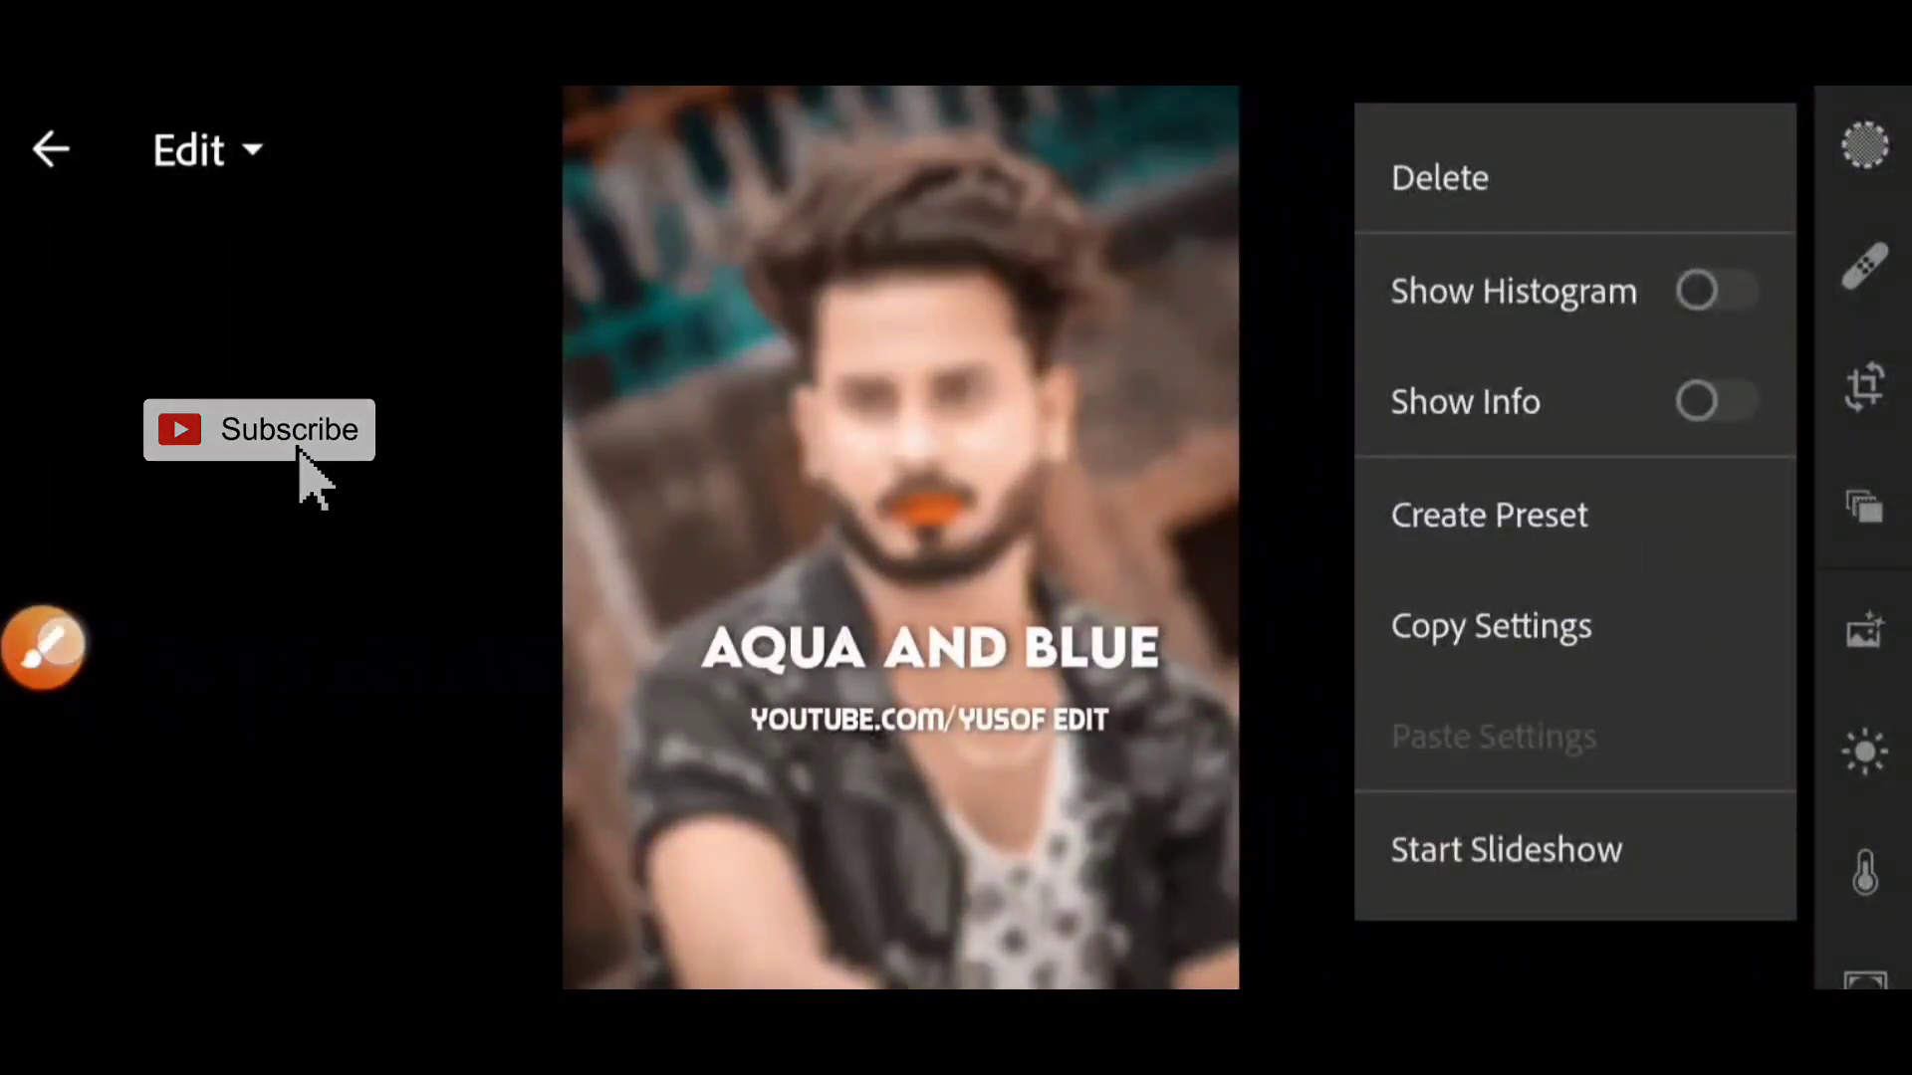
pyautogui.click(41, 647)
pyautogui.moveTo(1464, 569)
pyautogui.mouseDown()
pyautogui.moveTo(1357, 661)
pyautogui.moveTo(1389, 578)
pyautogui.mouseUp()
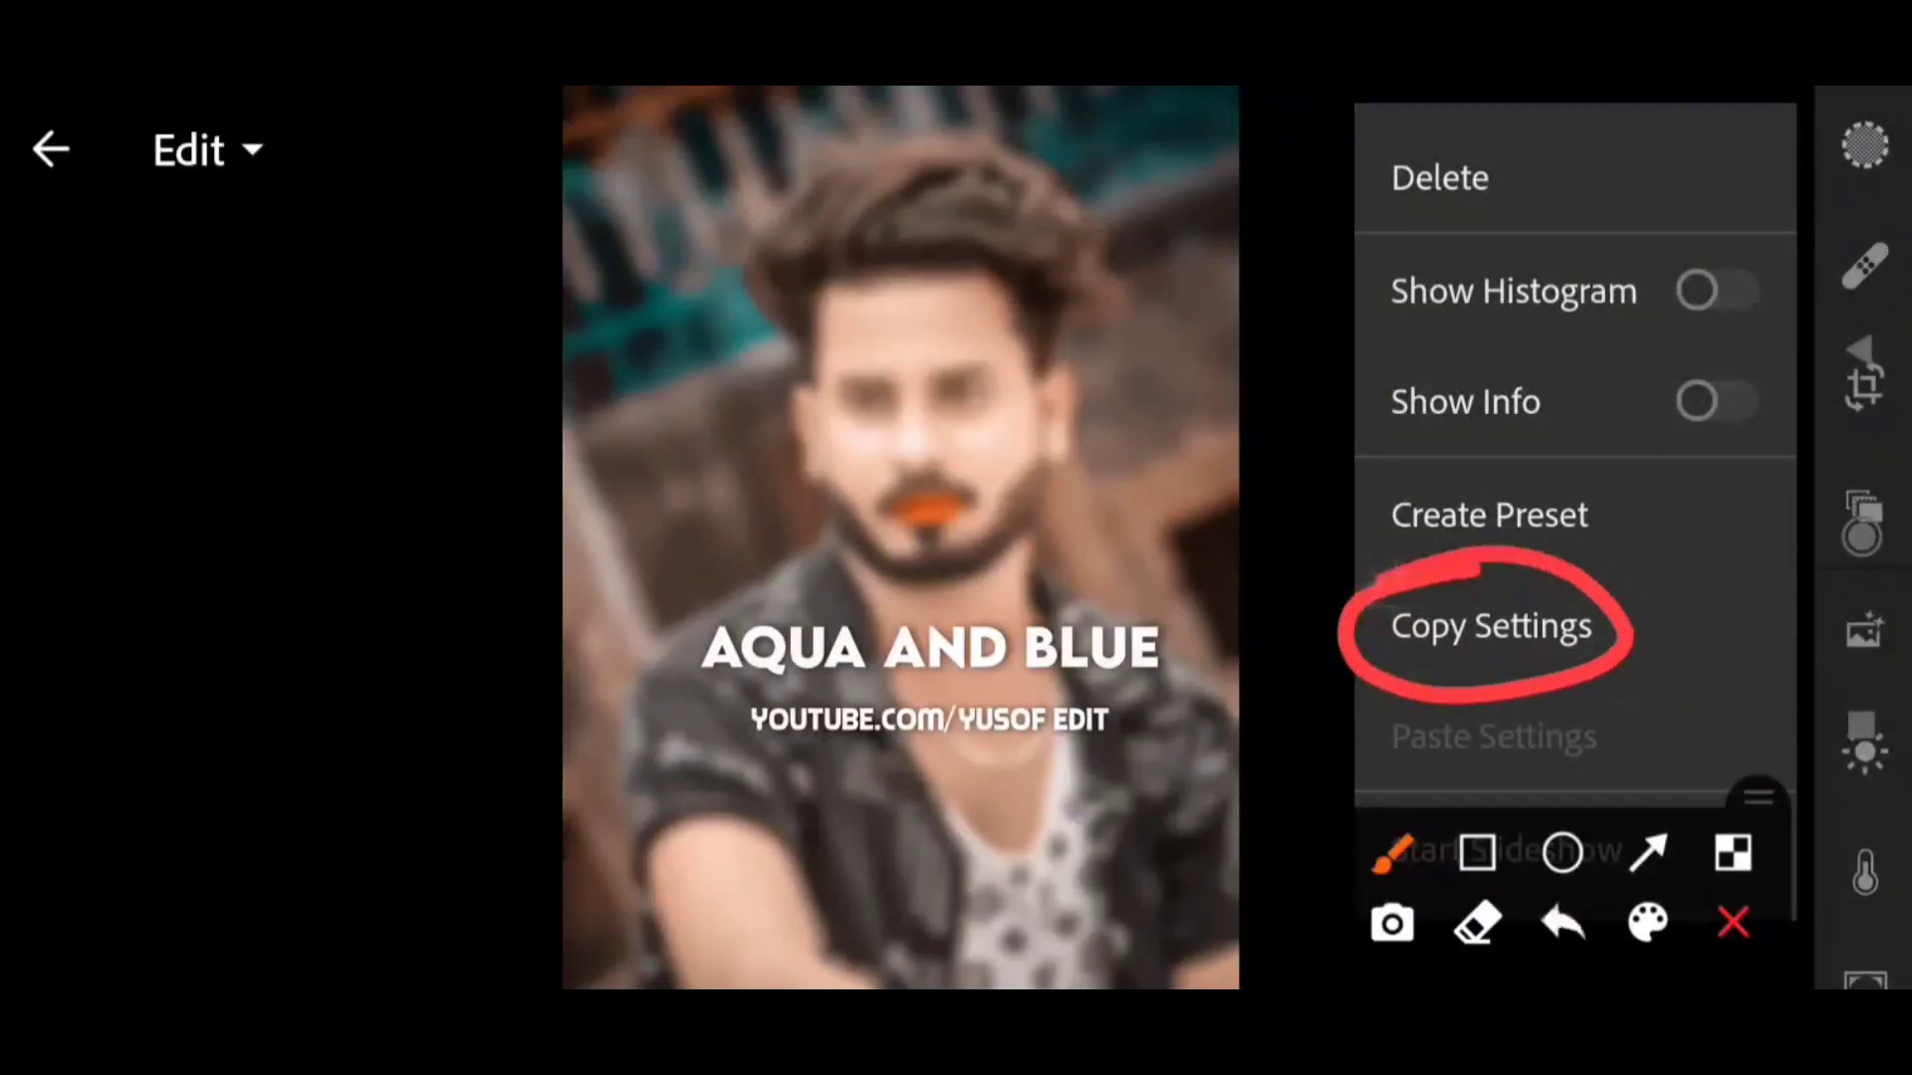
# Choose Copy Settings for the preset photo and include the Tools group.
pyautogui.click(1734, 922)
pyautogui.click(42, 647)
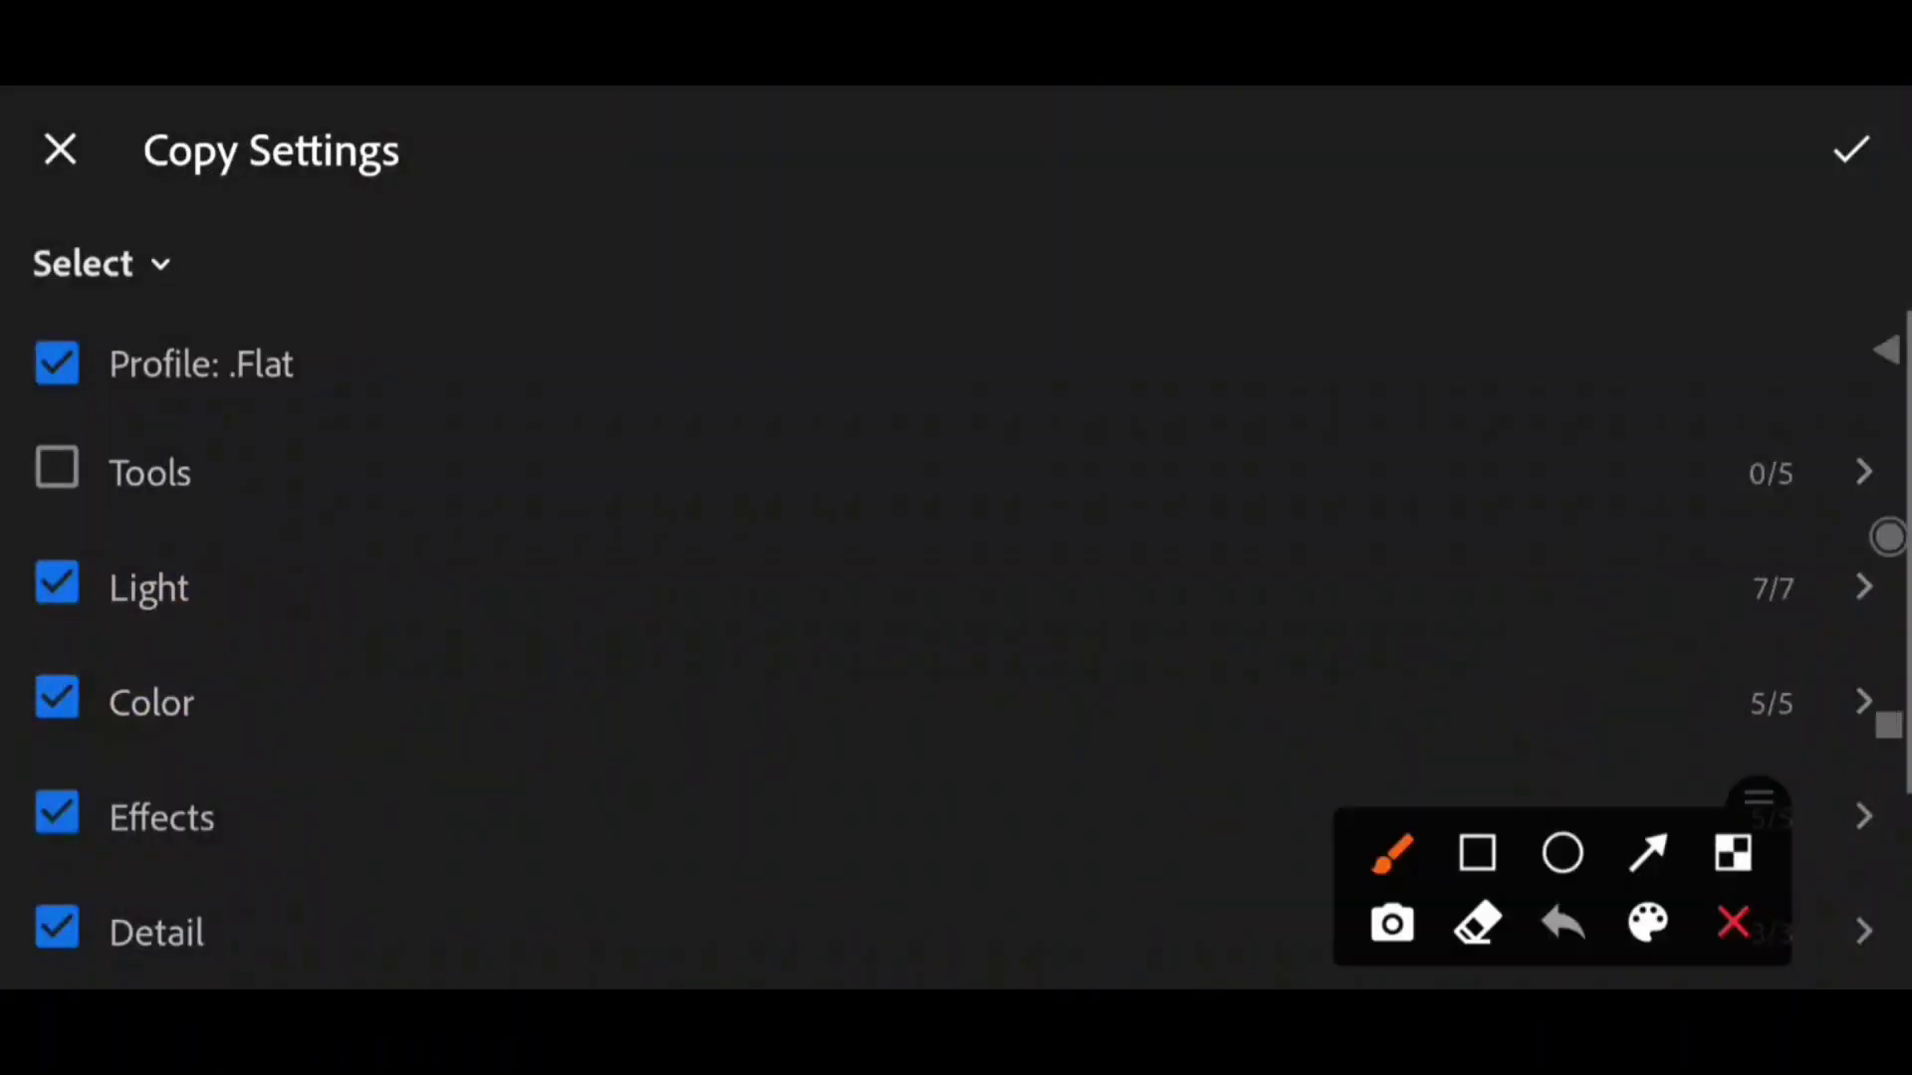
pyautogui.click(1648, 854)
pyautogui.moveTo(244, 603); pyautogui.dragTo(141, 503)
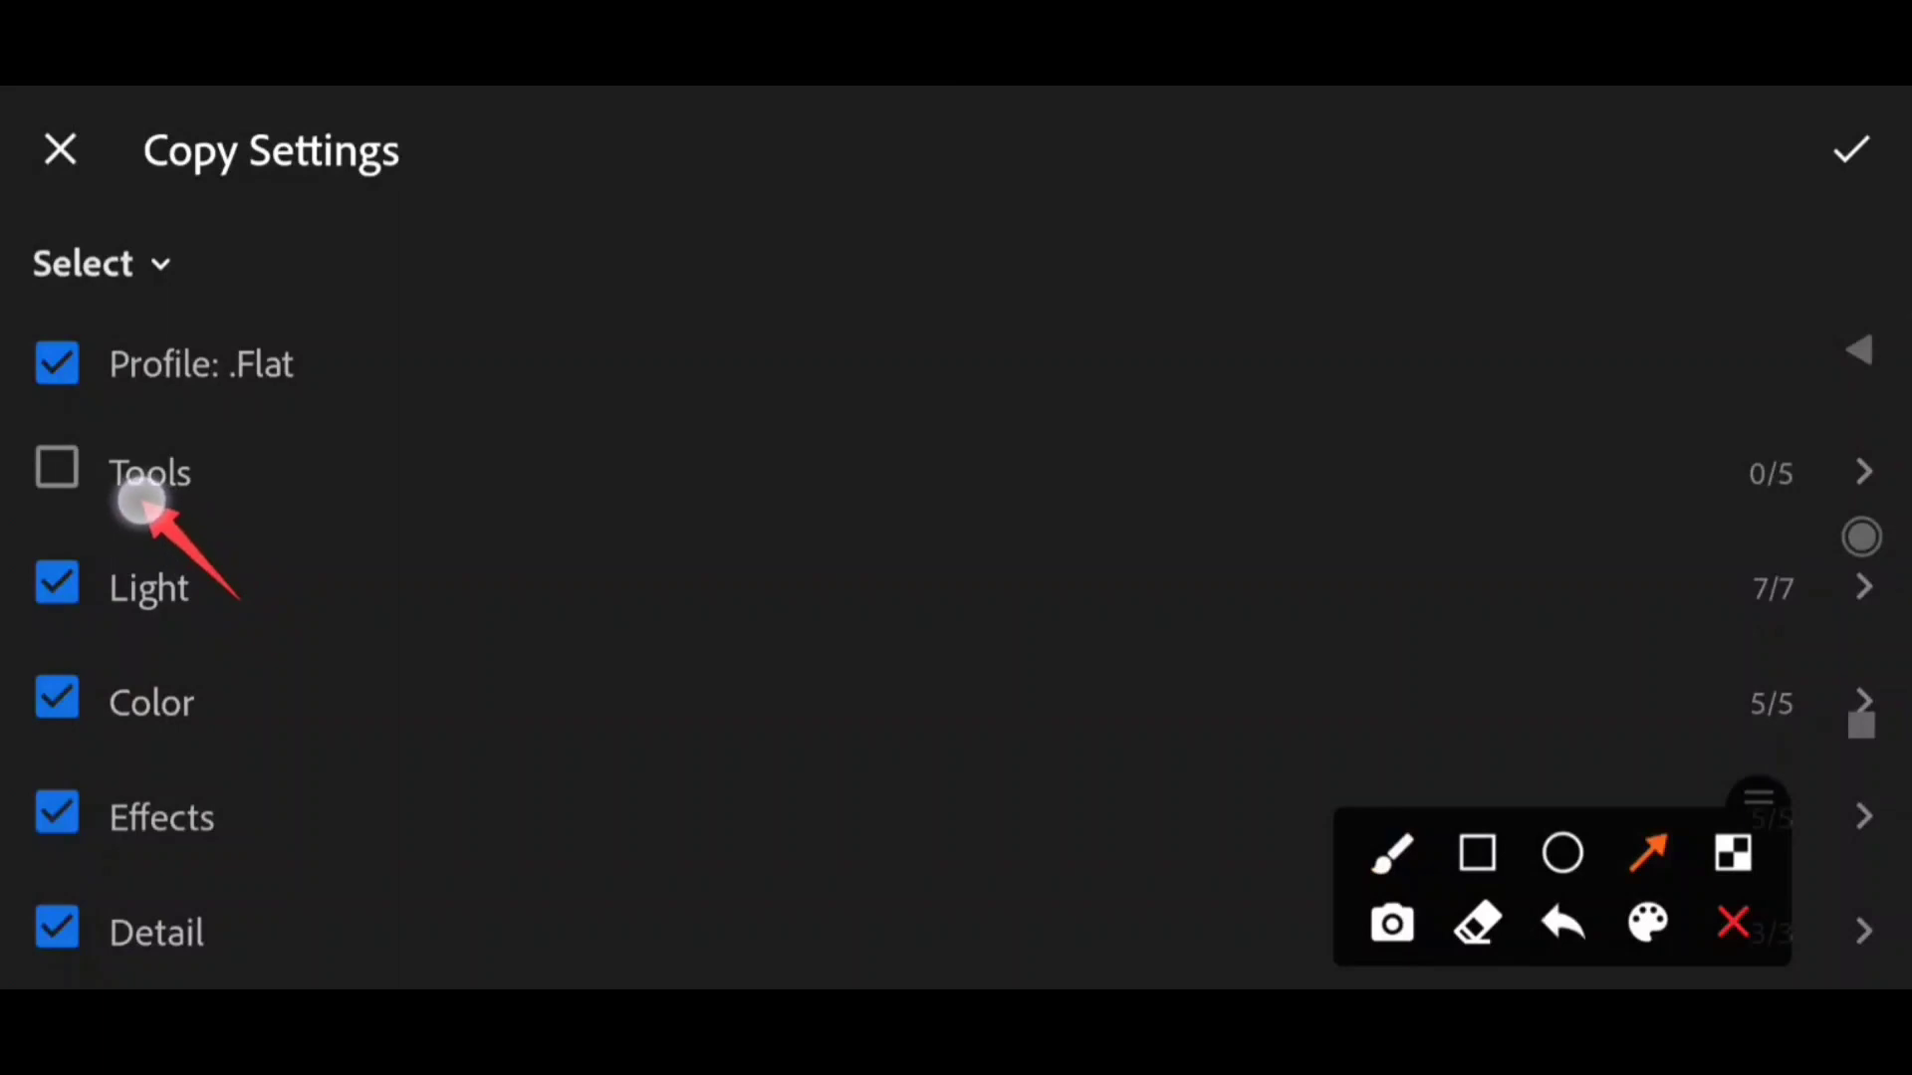
pyautogui.click(1733, 923)
pyautogui.click(397, 473)
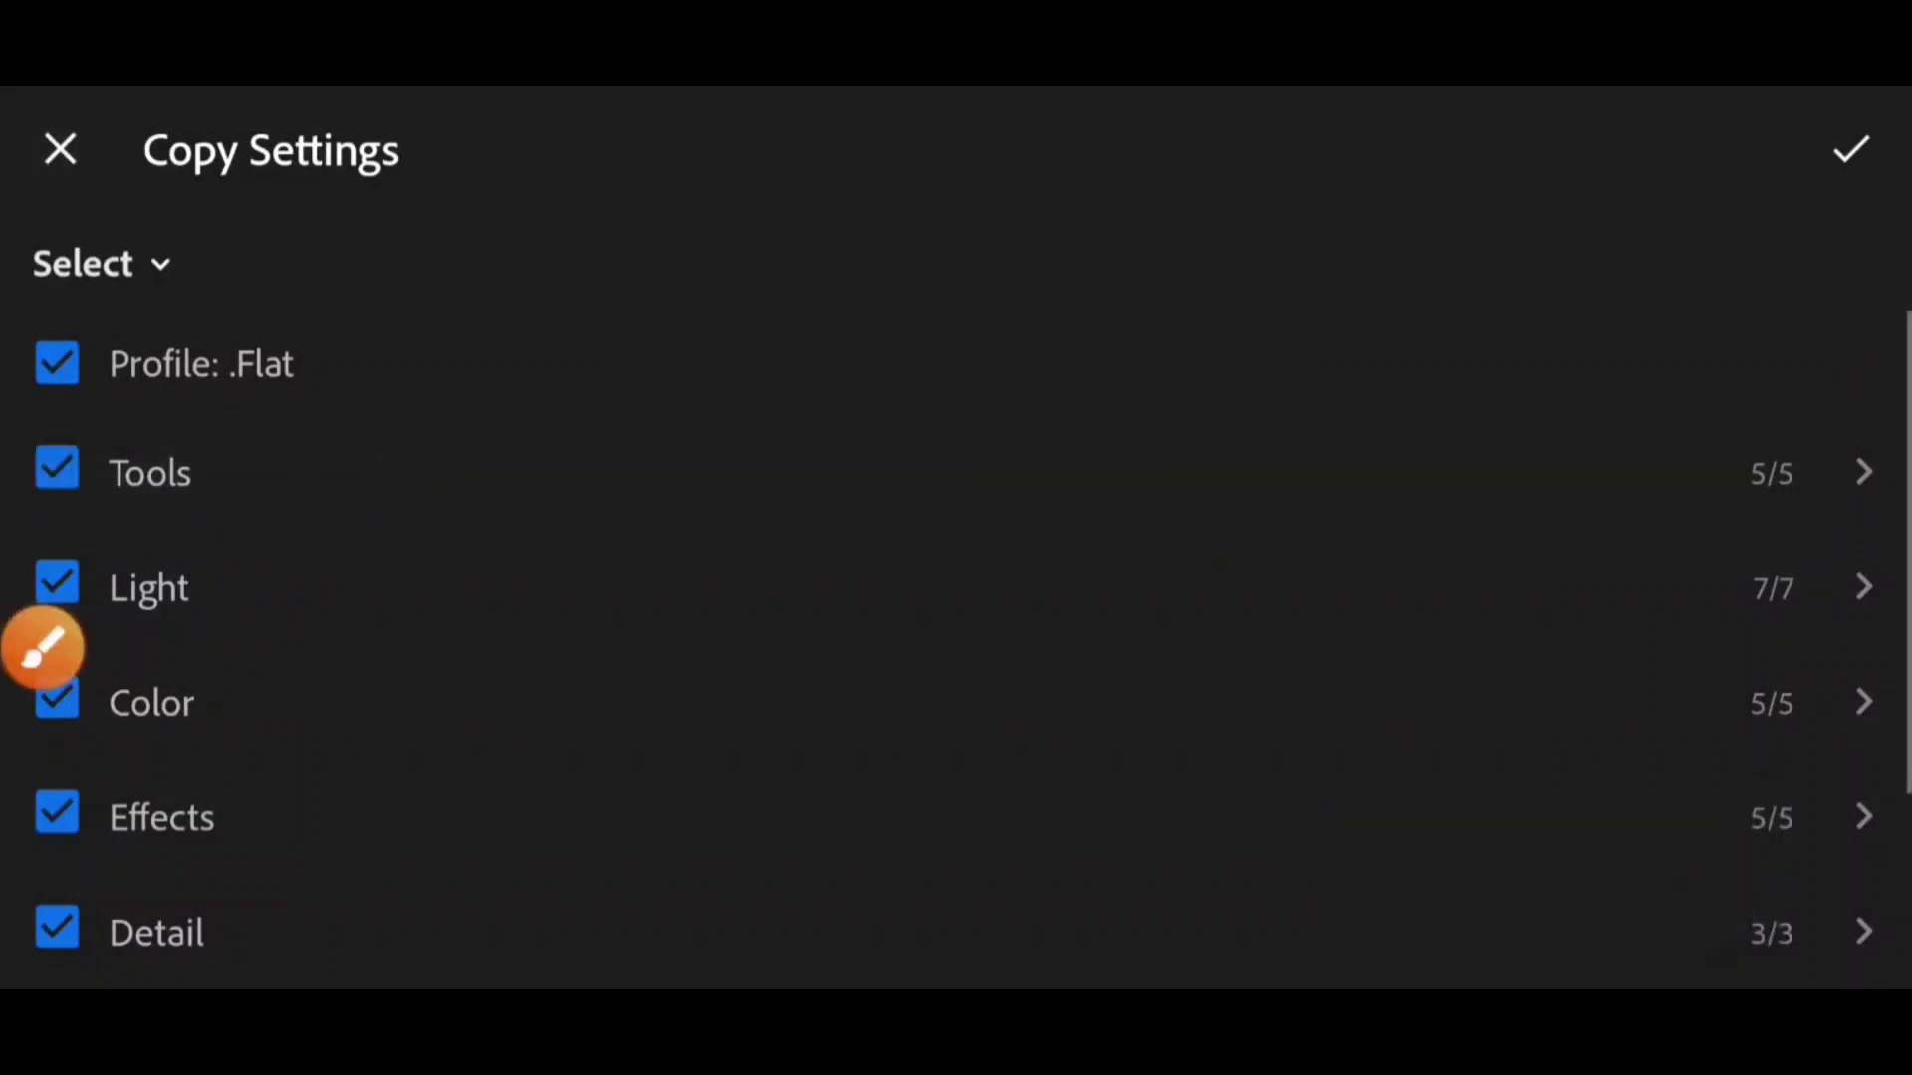
pyautogui.click(42, 647)
pyautogui.click(1652, 841)
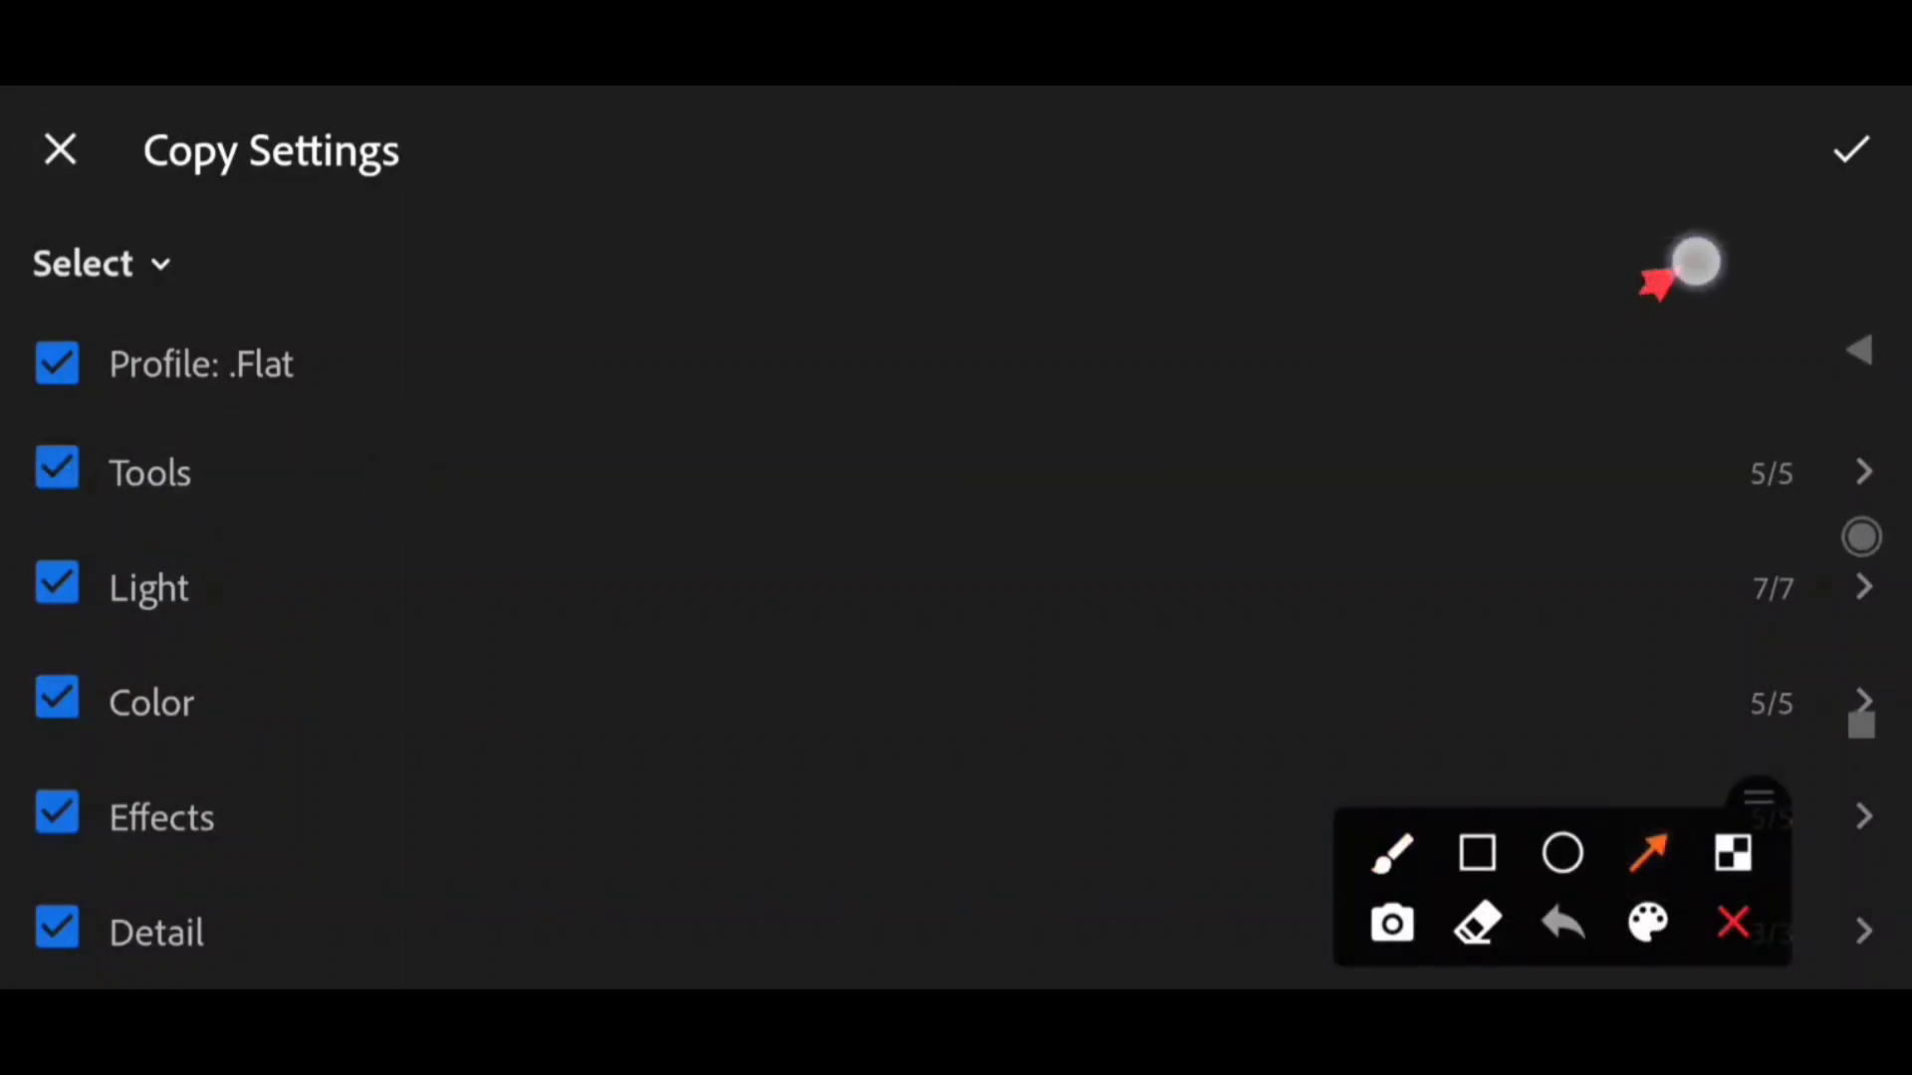
pyautogui.moveTo(1695, 262); pyautogui.dragTo(1815, 176)
pyautogui.click(1734, 923)
# Confirm copying the selected AQUA AND BLUE settings.
pyautogui.click(1850, 149)
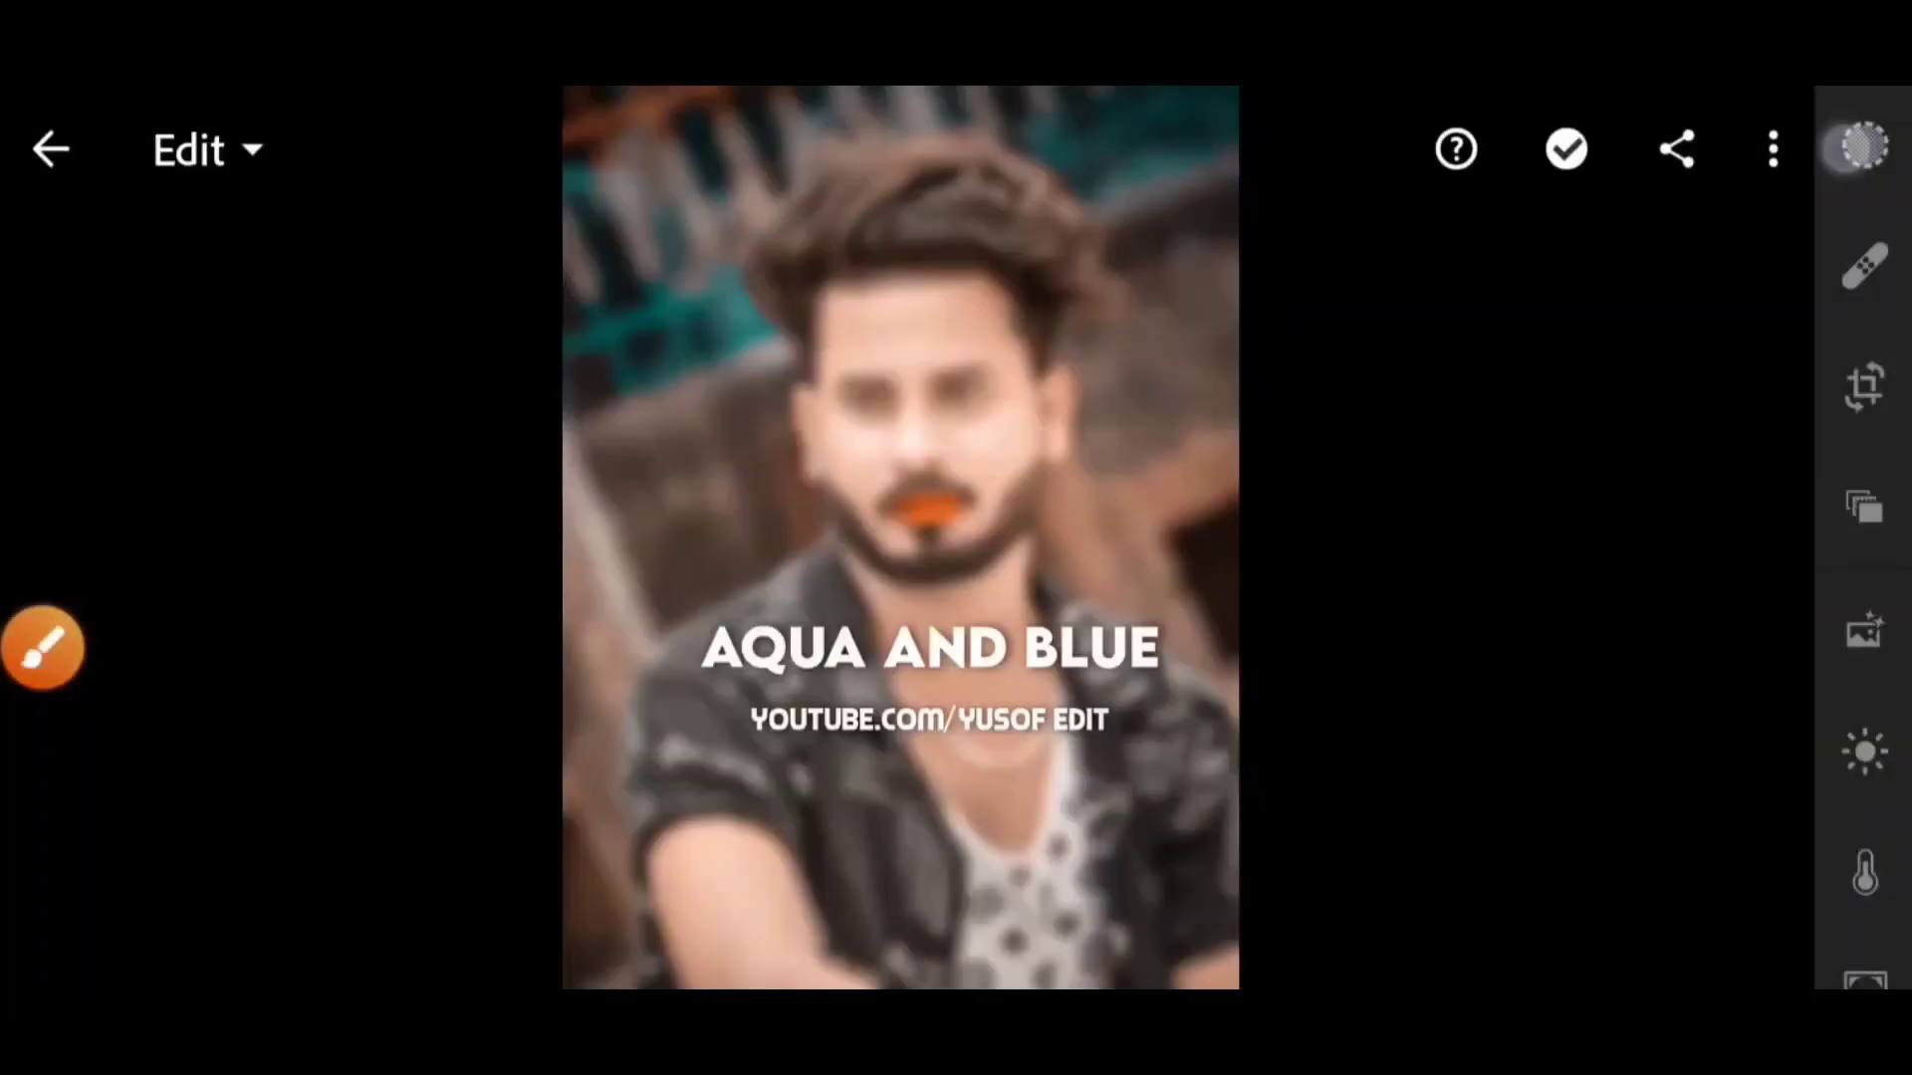
pyautogui.click(42, 647)
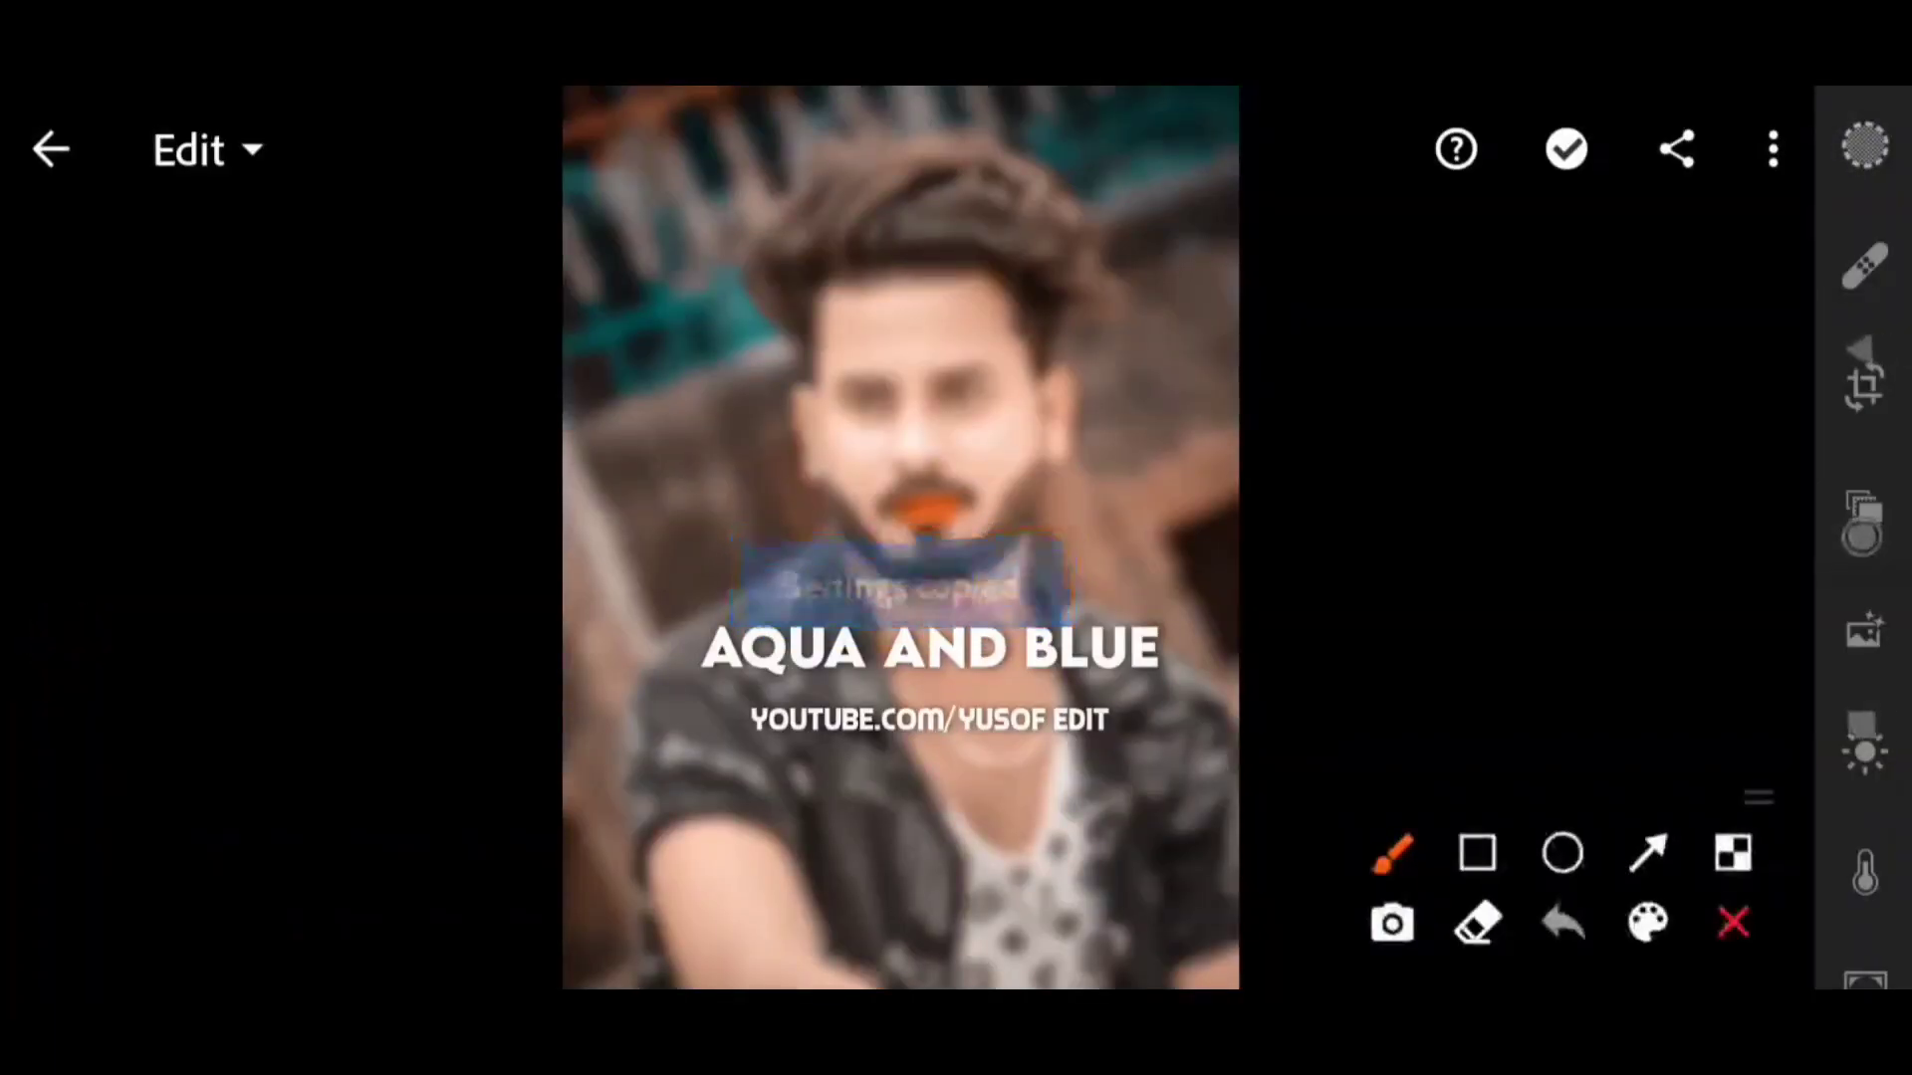
pyautogui.moveTo(284, 284)
pyautogui.mouseDown()
pyautogui.moveTo(192, 324)
pyautogui.moveTo(80, 194)
pyautogui.mouseUp()
pyautogui.moveTo(212, 249)
pyautogui.mouseDown()
pyautogui.moveTo(74, 189)
pyautogui.moveTo(72, 294)
pyautogui.mouseUp()
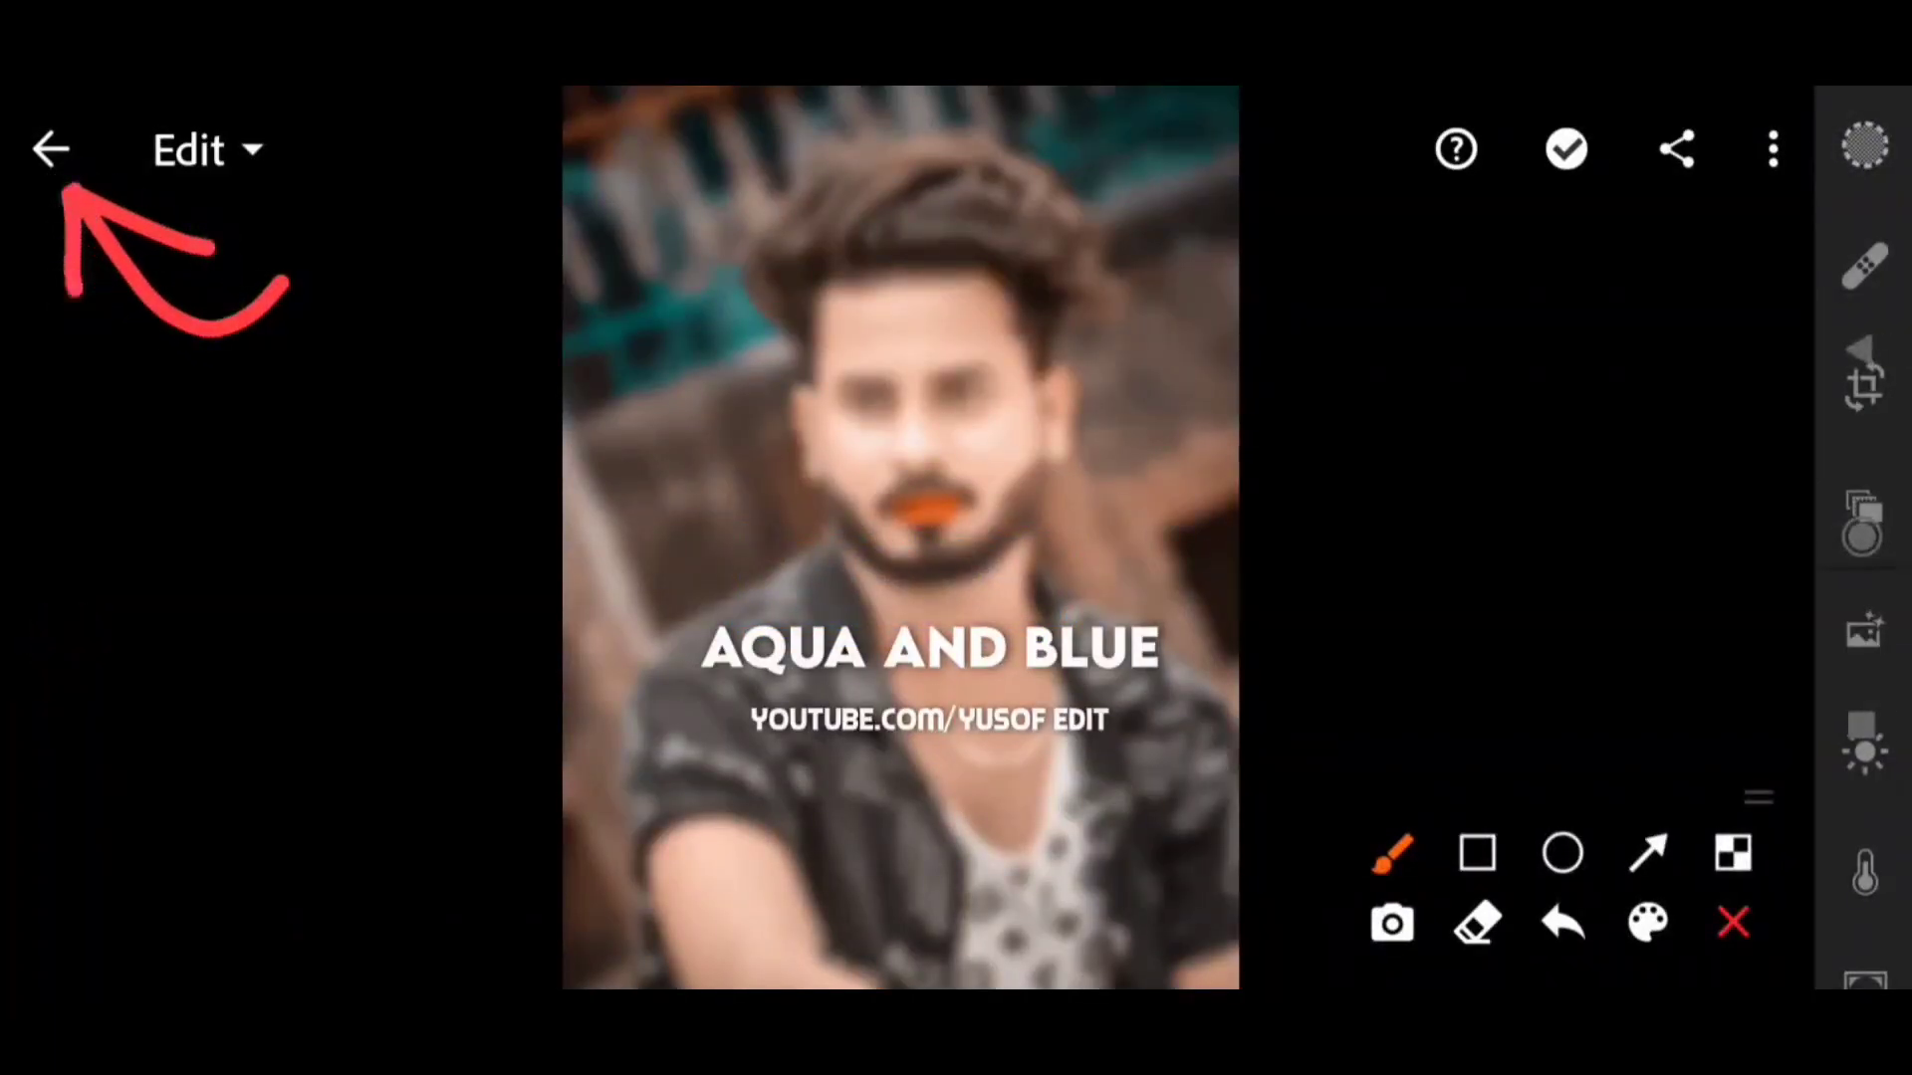
pyautogui.click(1734, 923)
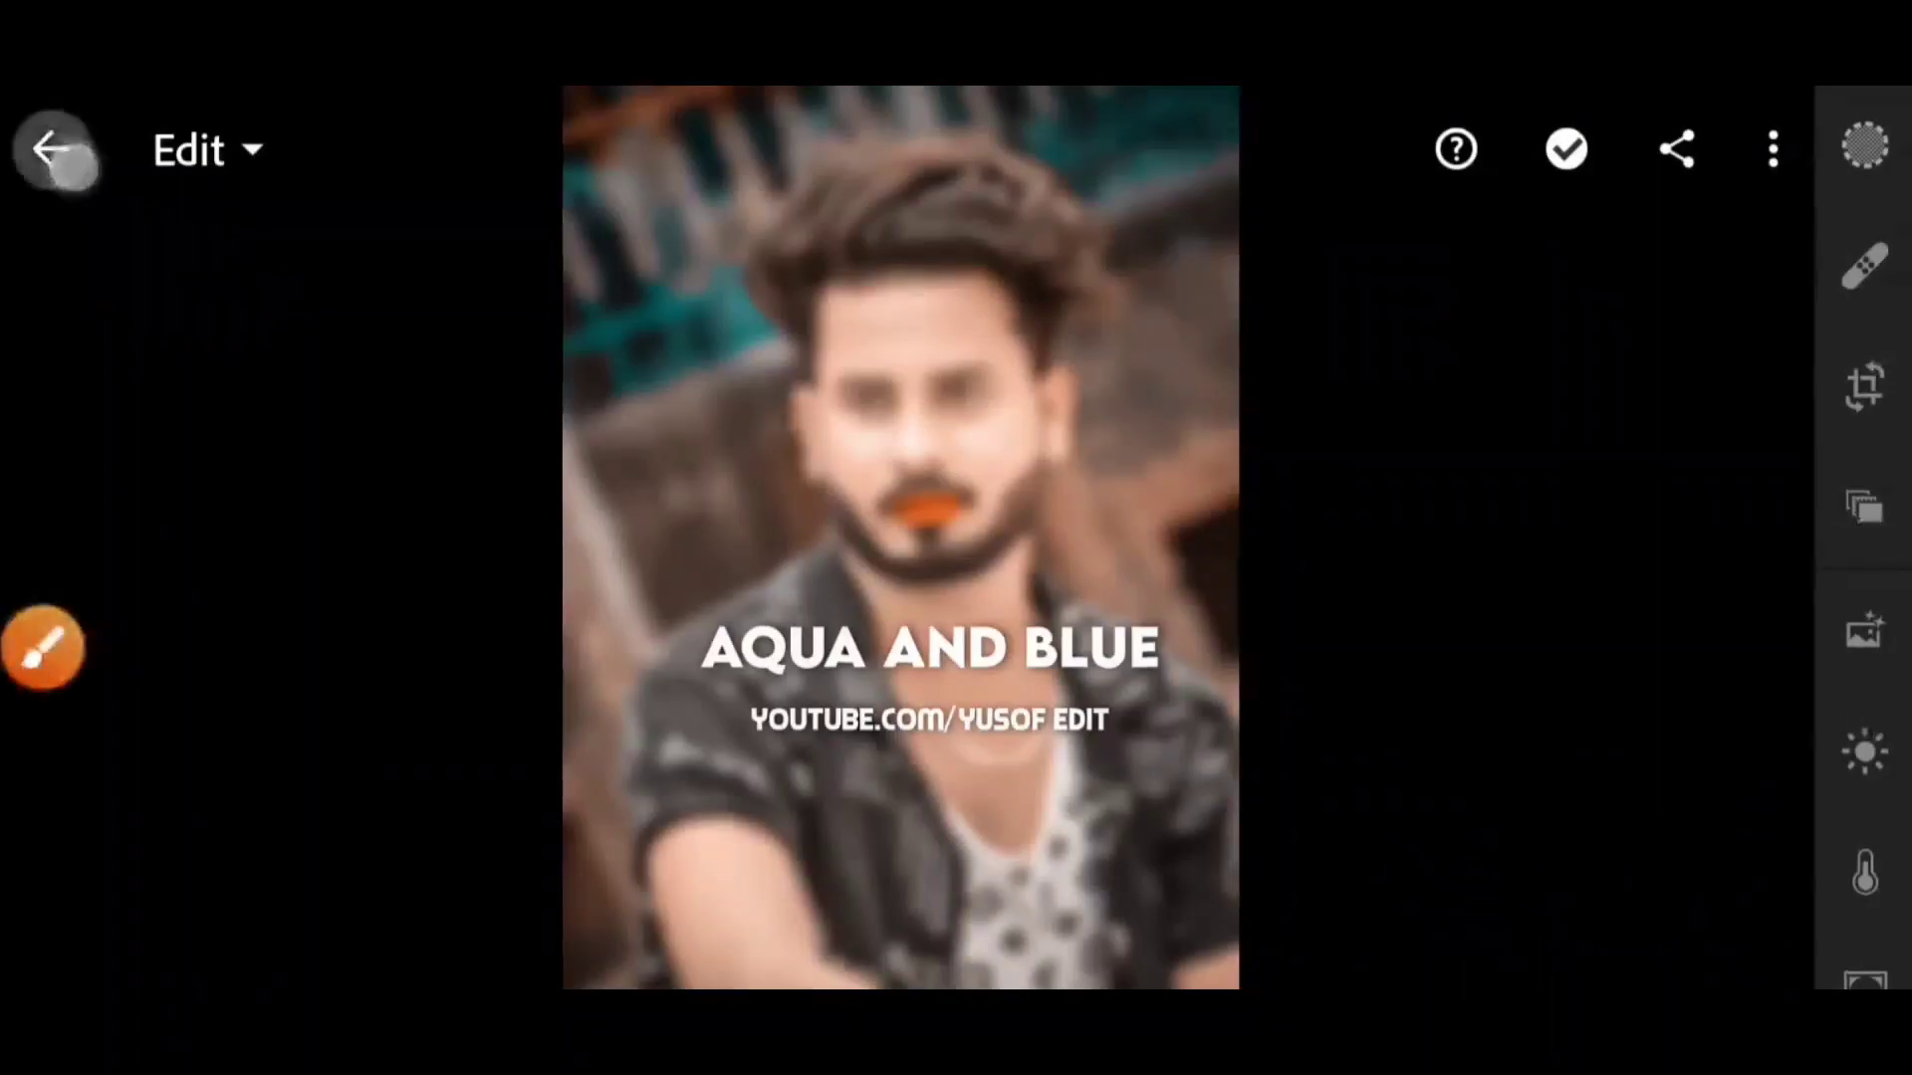
# Return to All Photos and open the plain portrait for editing.
pyautogui.click(60, 157)
pyautogui.click(42, 647)
pyautogui.moveTo(257, 365)
pyautogui.mouseDown()
pyautogui.moveTo(247, 625)
pyautogui.moveTo(184, 423)
pyautogui.mouseUp()
pyautogui.click(1734, 923)
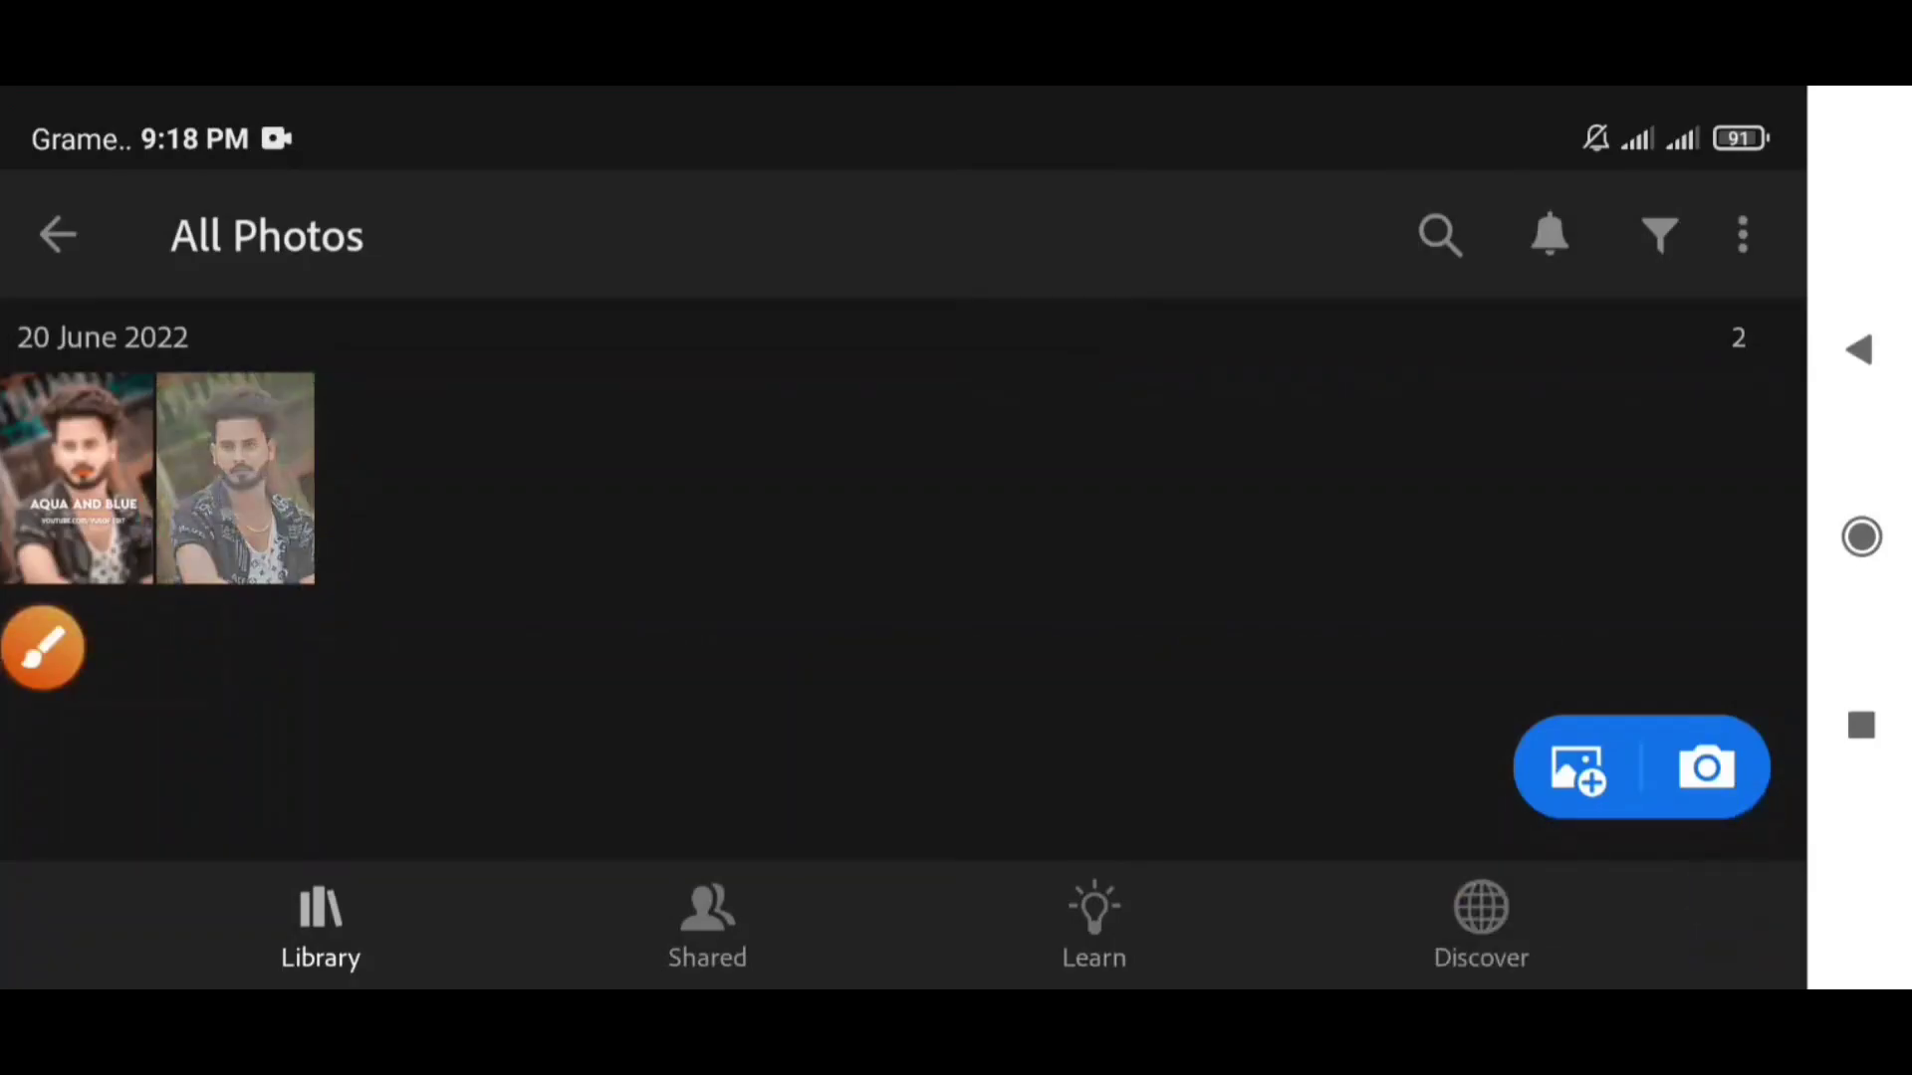
pyautogui.click(235, 478)
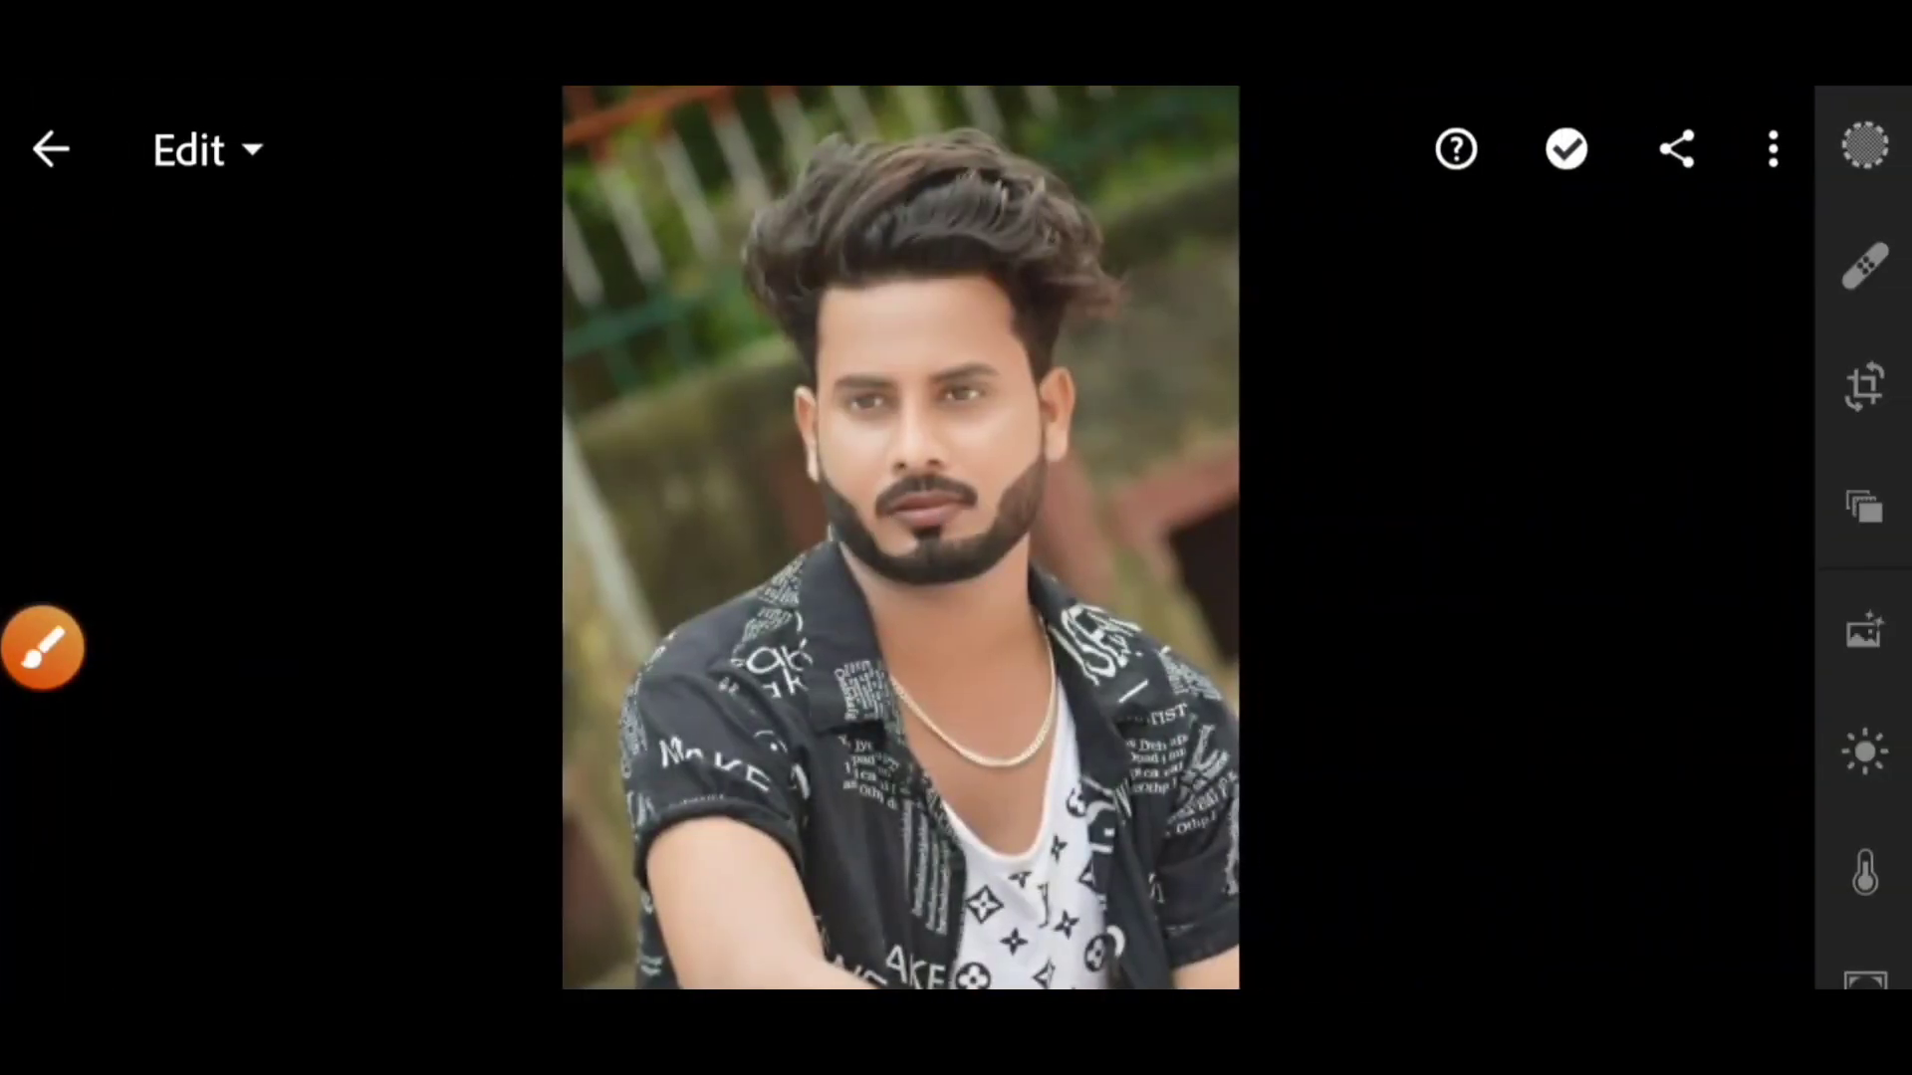
pyautogui.click(41, 647)
pyautogui.moveTo(1598, 297)
pyautogui.mouseDown()
pyautogui.moveTo(1634, 350)
pyautogui.moveTo(1771, 192)
pyautogui.moveTo(1804, 239)
pyautogui.mouseUp()
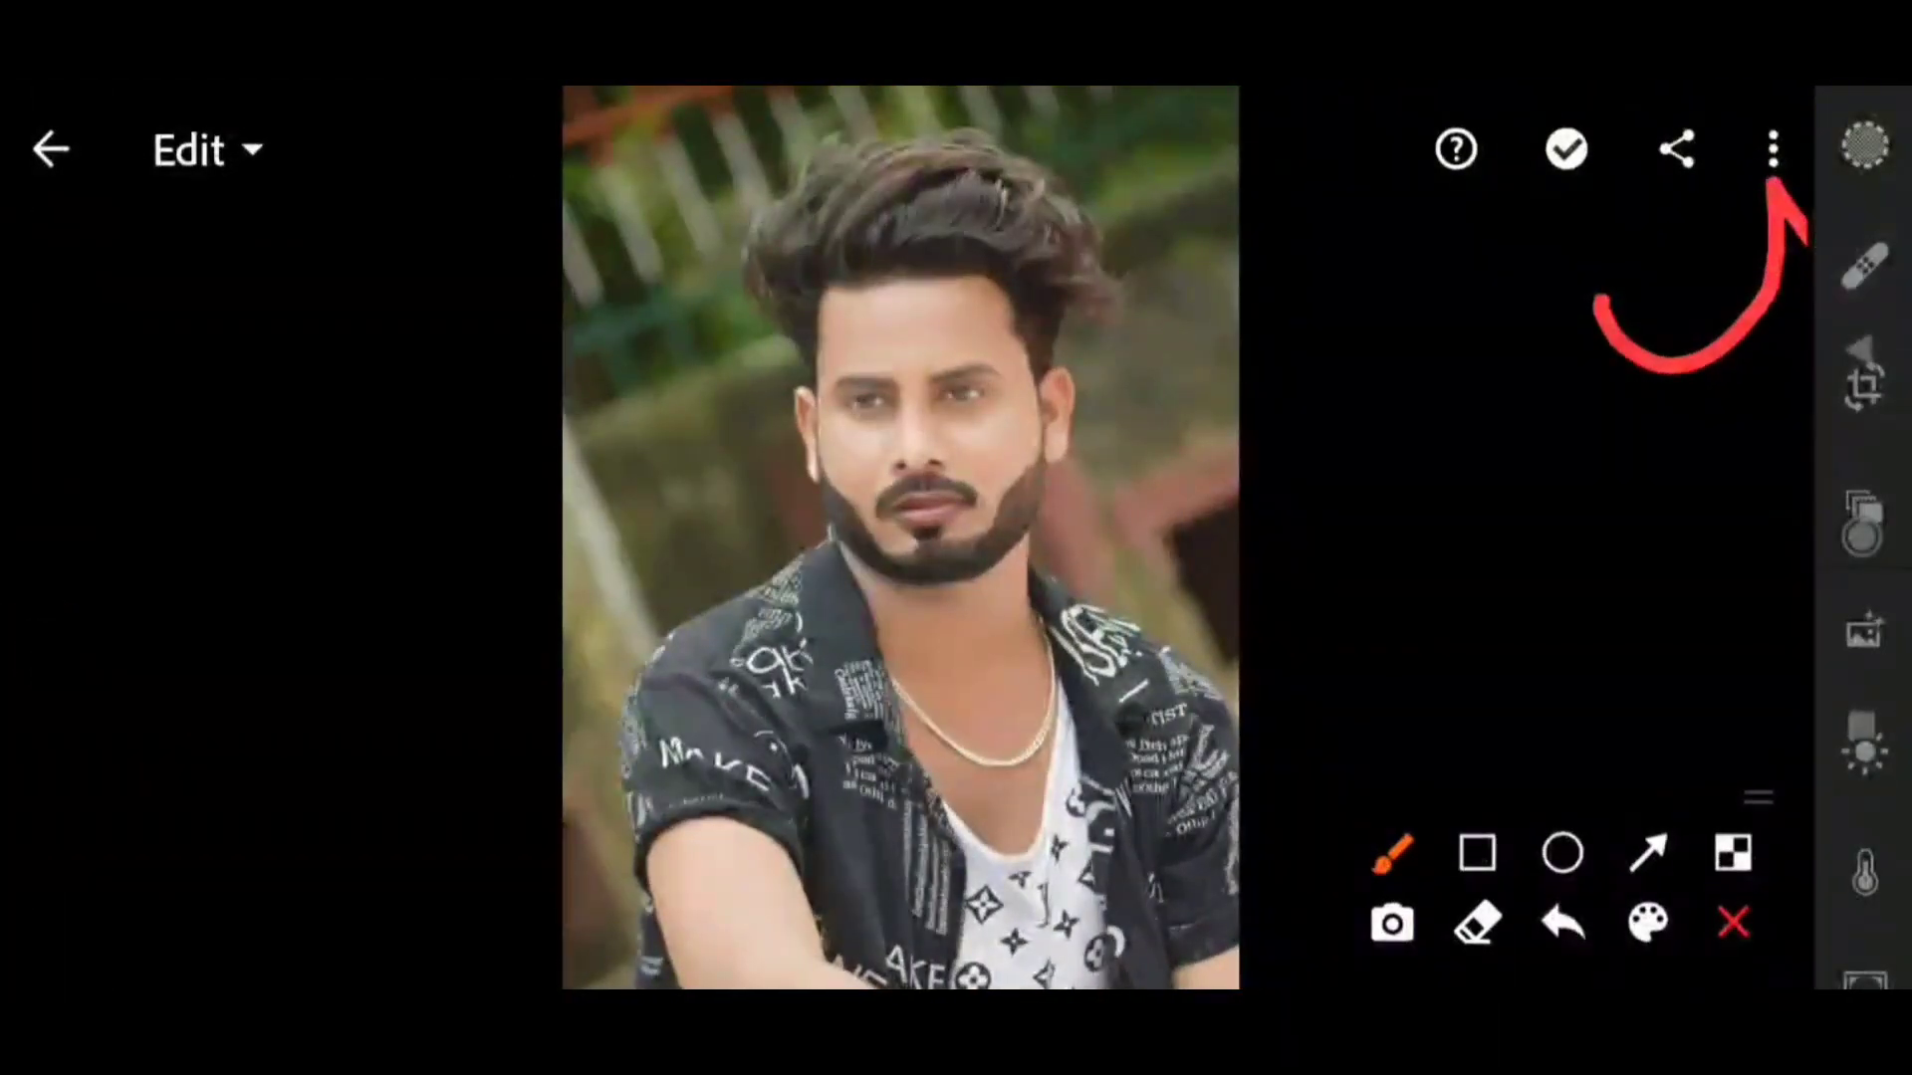
pyautogui.click(1733, 923)
# Paste the copied settings onto the plain portrait.
pyautogui.click(1773, 149)
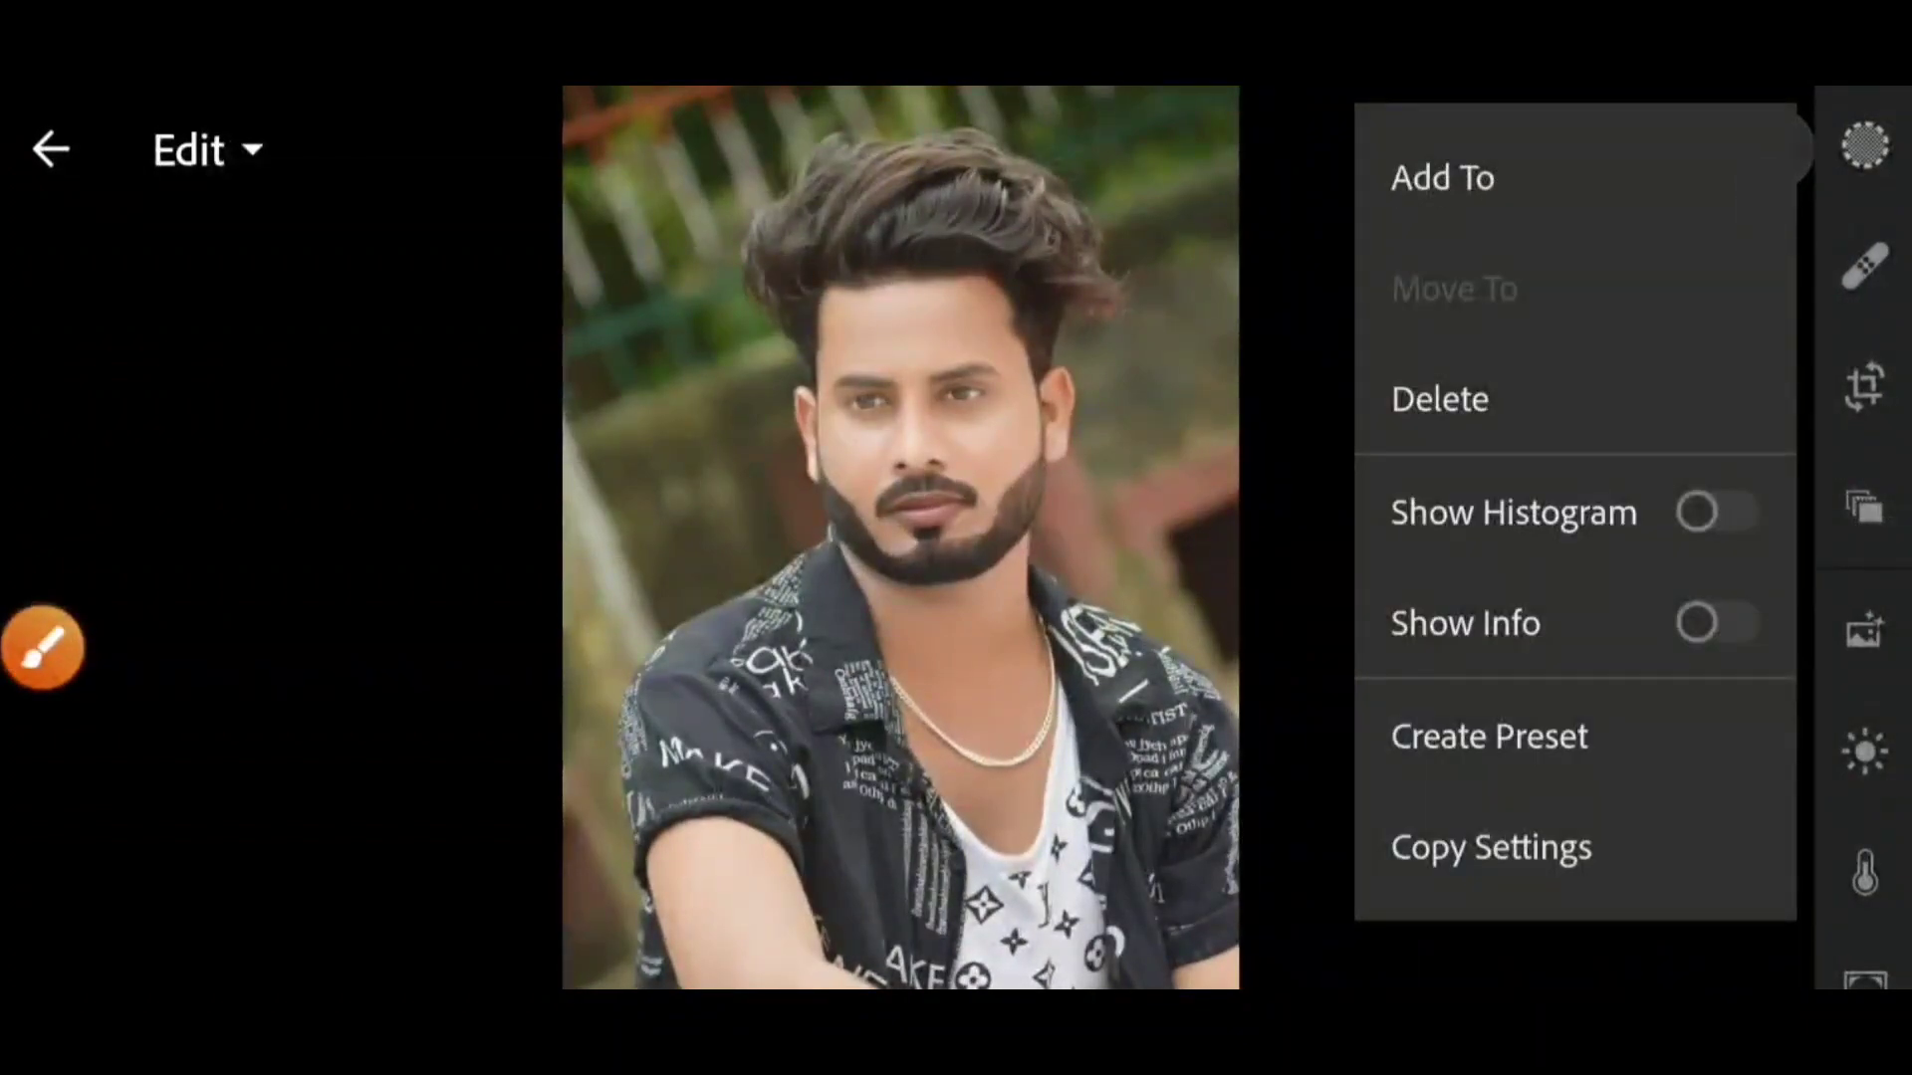
pyautogui.scroll(-3, 1573, 498)
pyautogui.click(42, 647)
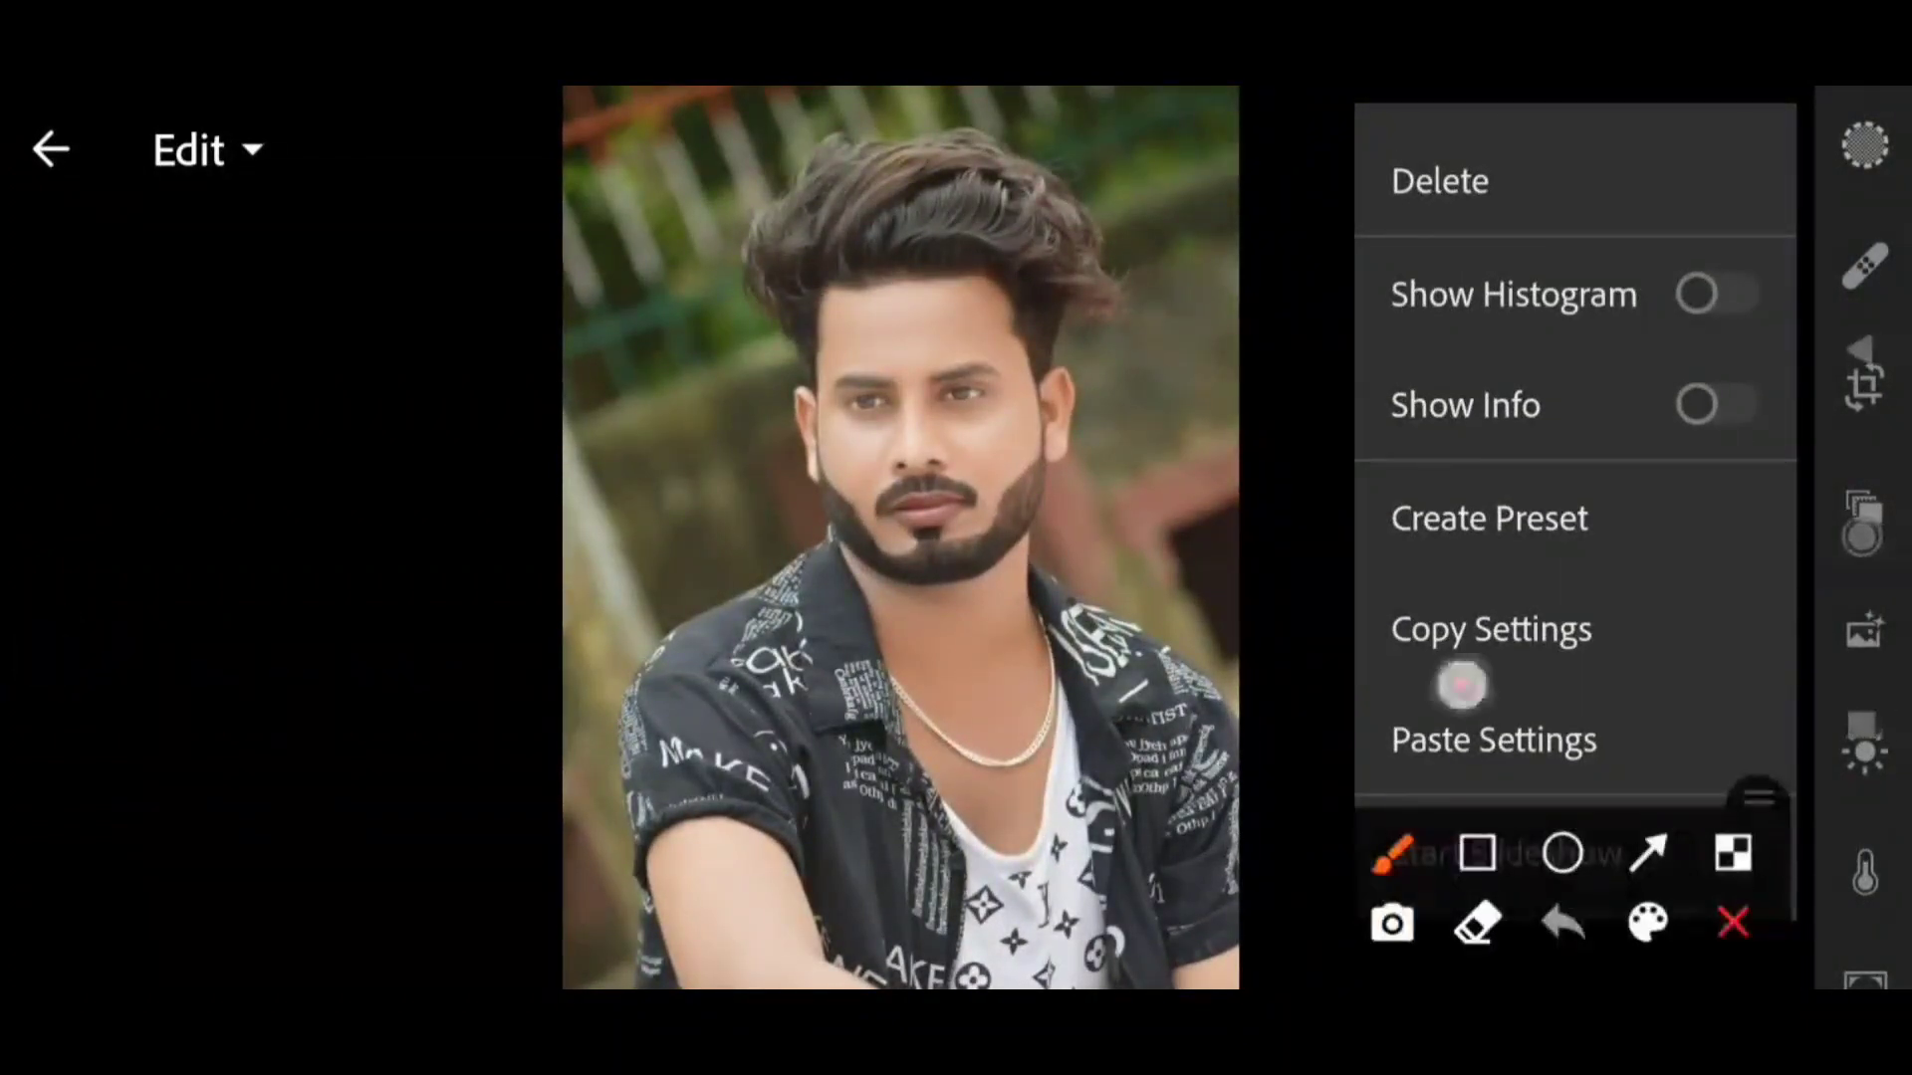
pyautogui.moveTo(1460, 685)
pyautogui.mouseDown()
pyautogui.moveTo(1579, 789)
pyautogui.moveTo(1513, 677)
pyautogui.mouseUp()
pyautogui.click(1733, 923)
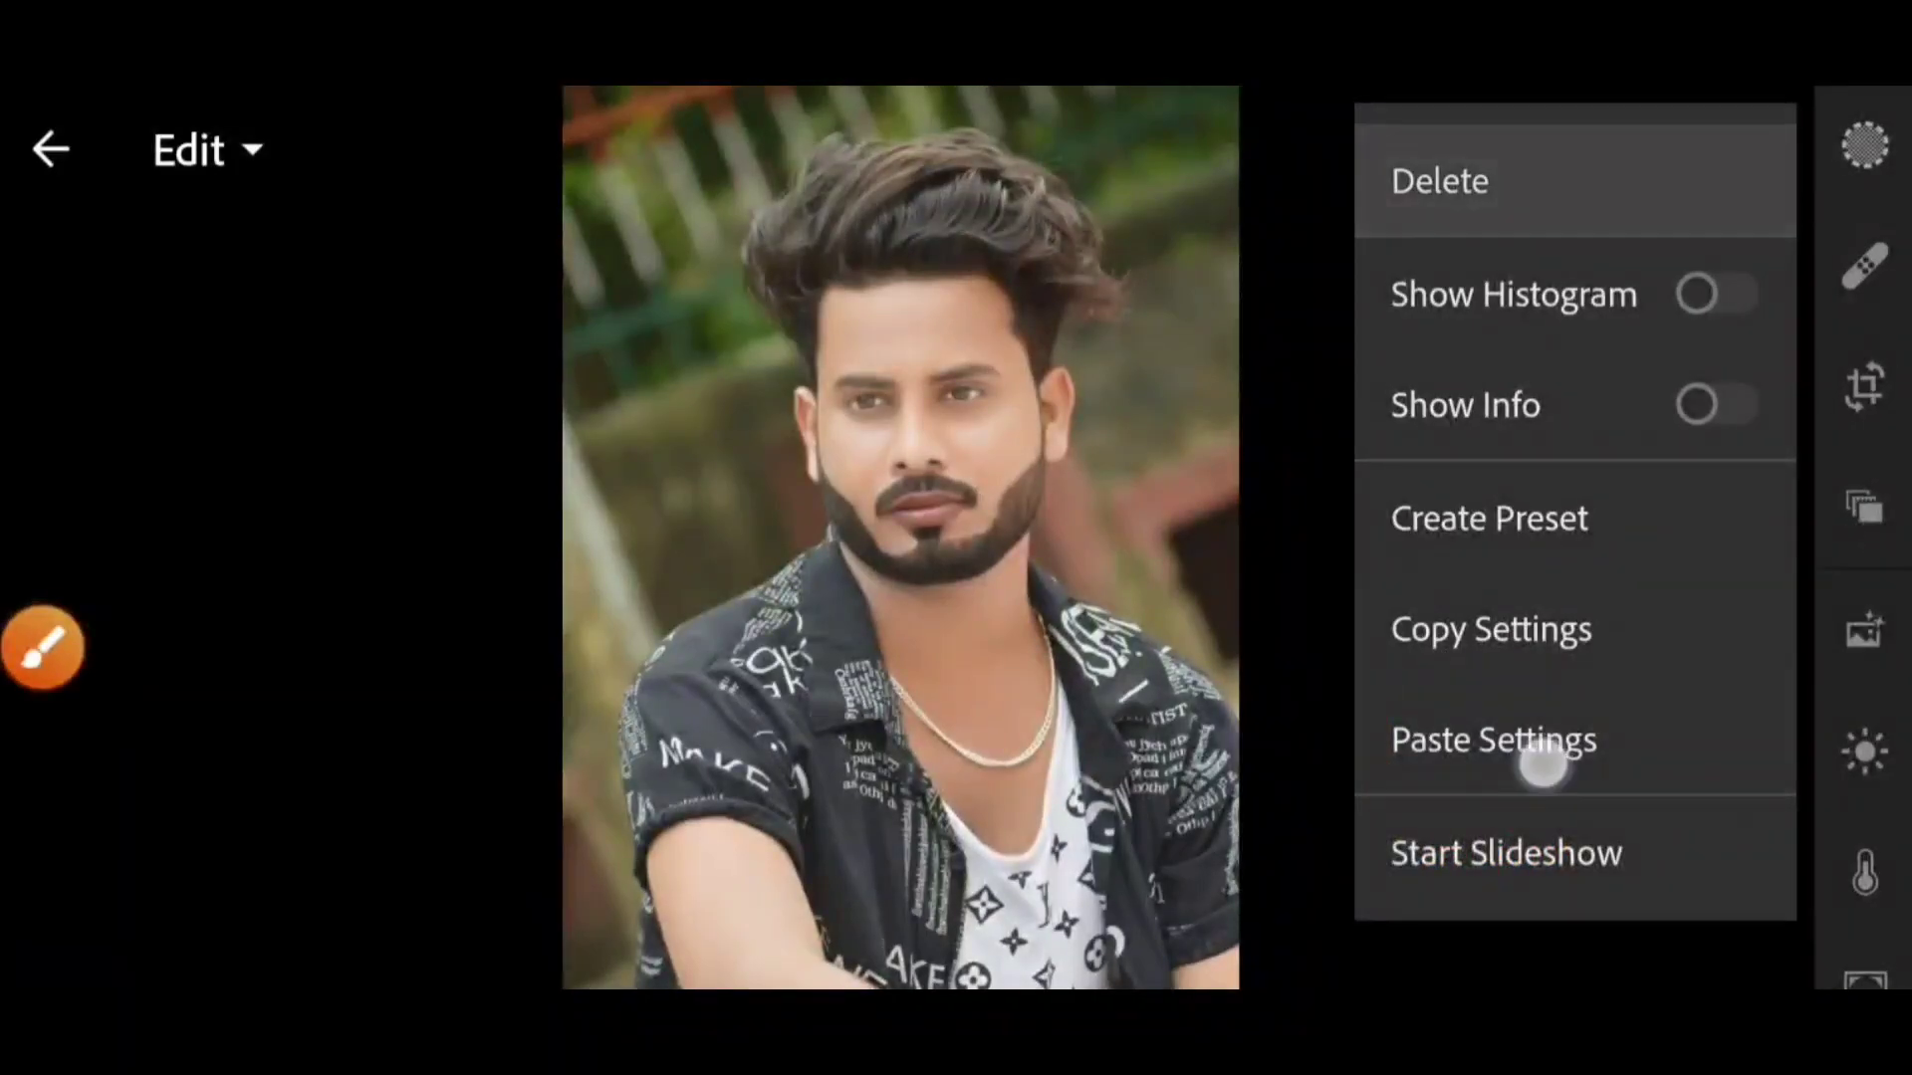
pyautogui.click(1540, 751)
pyautogui.scroll(-2, 1864, 423)
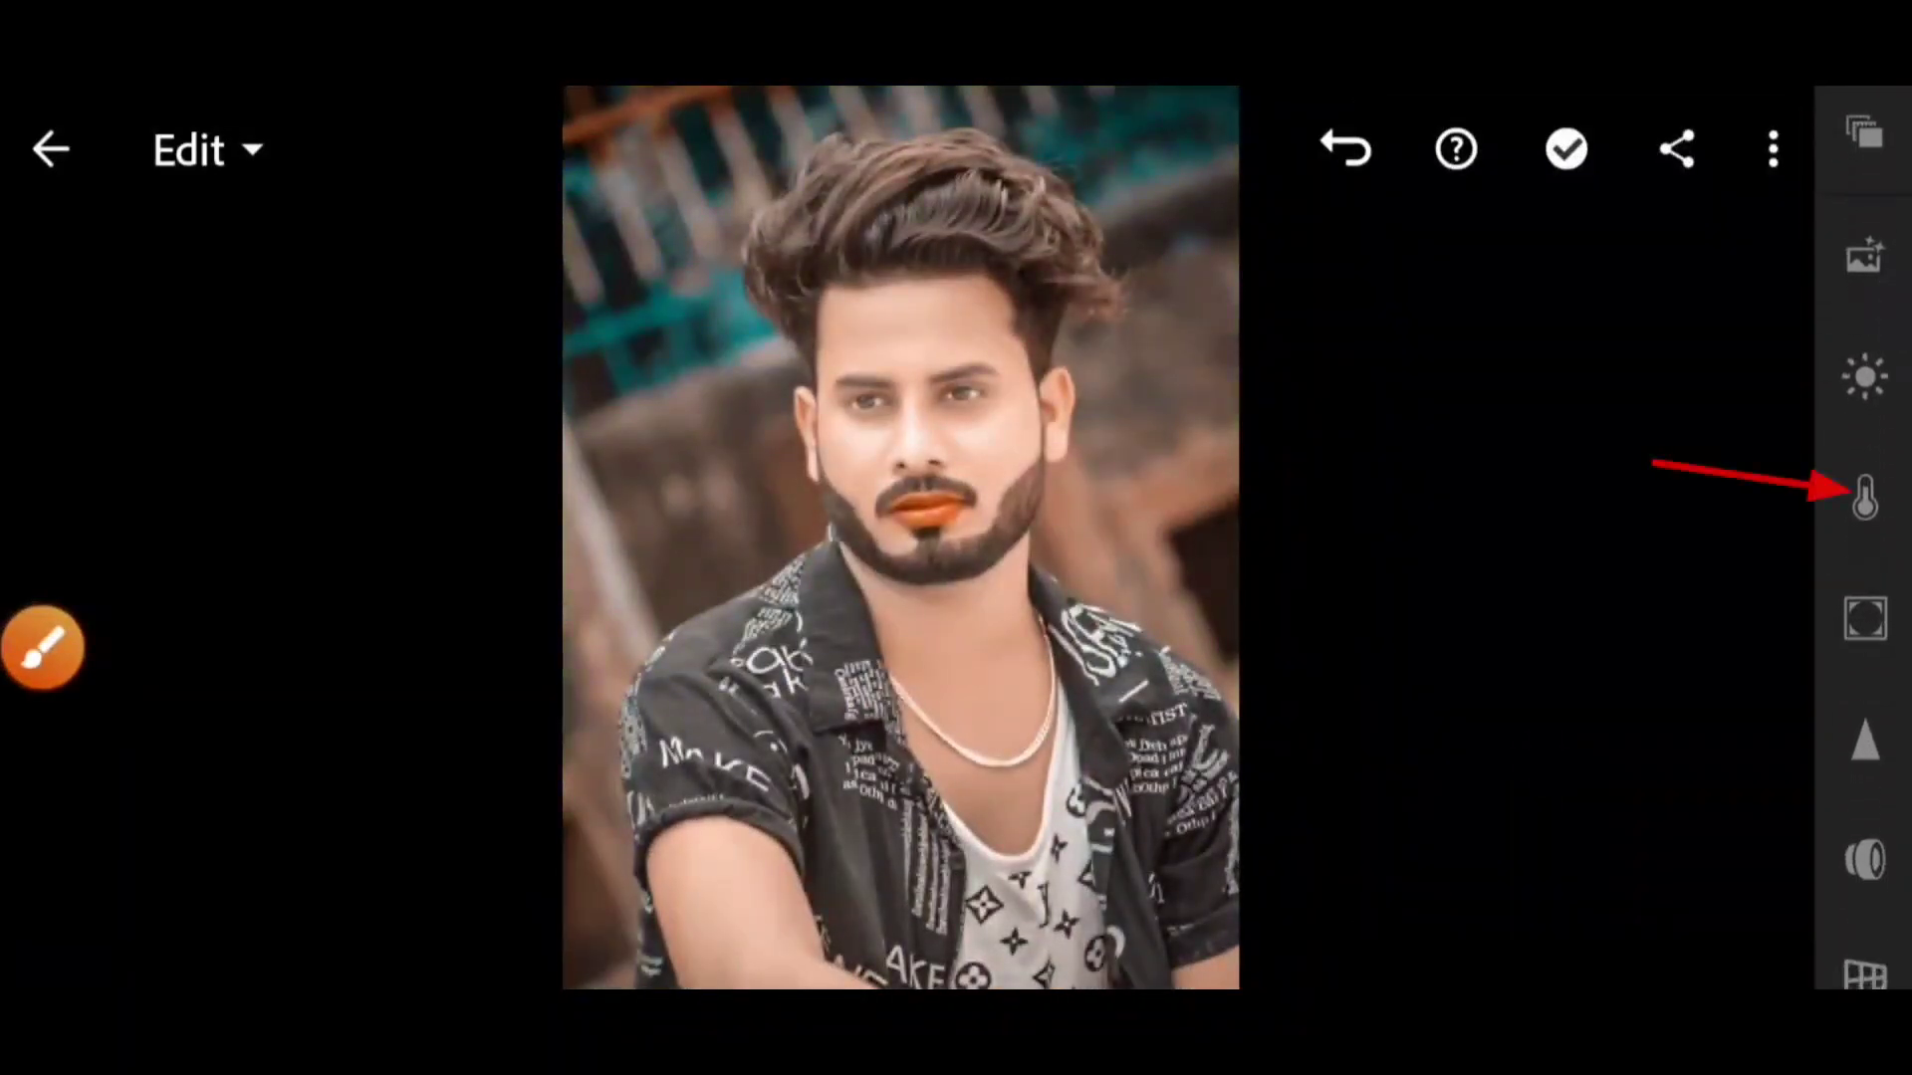
# Open the Color panel's Color Mix adjustments.
pyautogui.click(1864, 494)
pyautogui.click(36, 647)
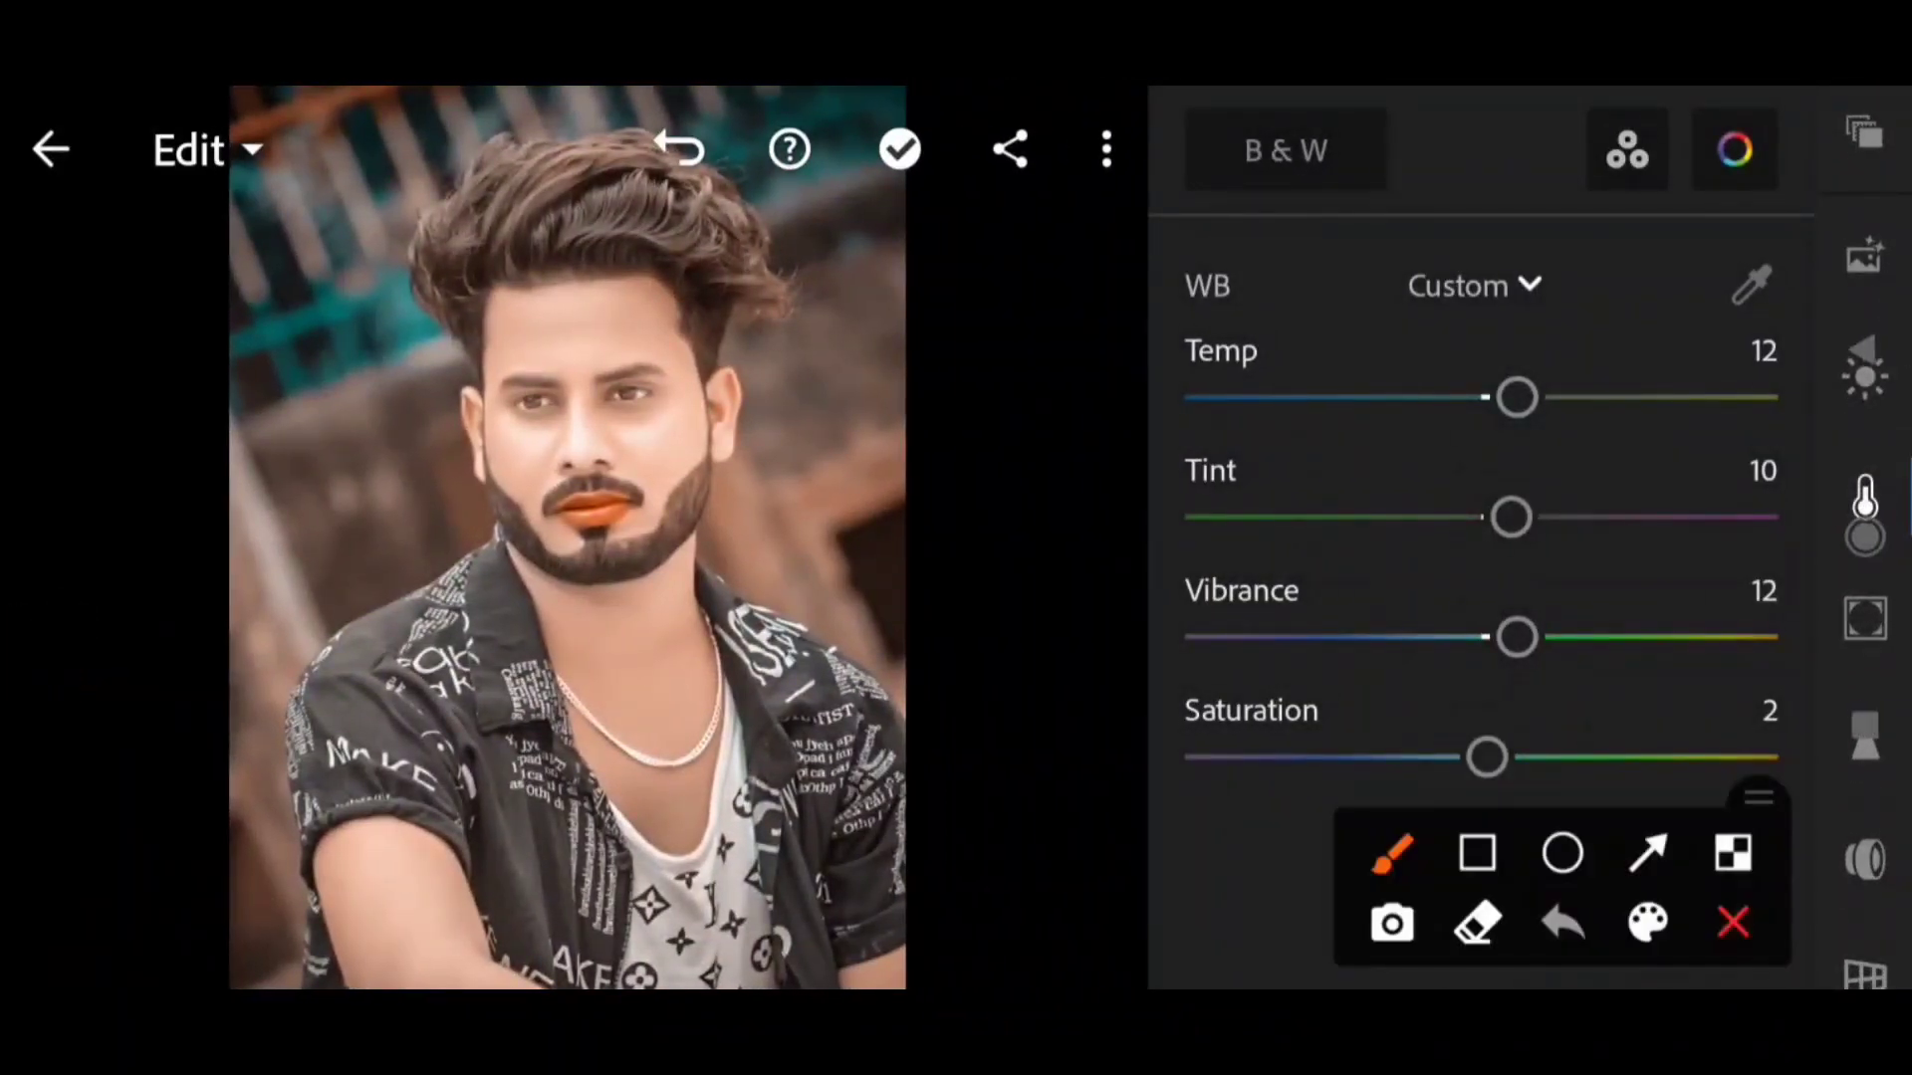
pyautogui.click(1650, 851)
pyautogui.moveTo(1653, 321); pyautogui.dragTo(1712, 193)
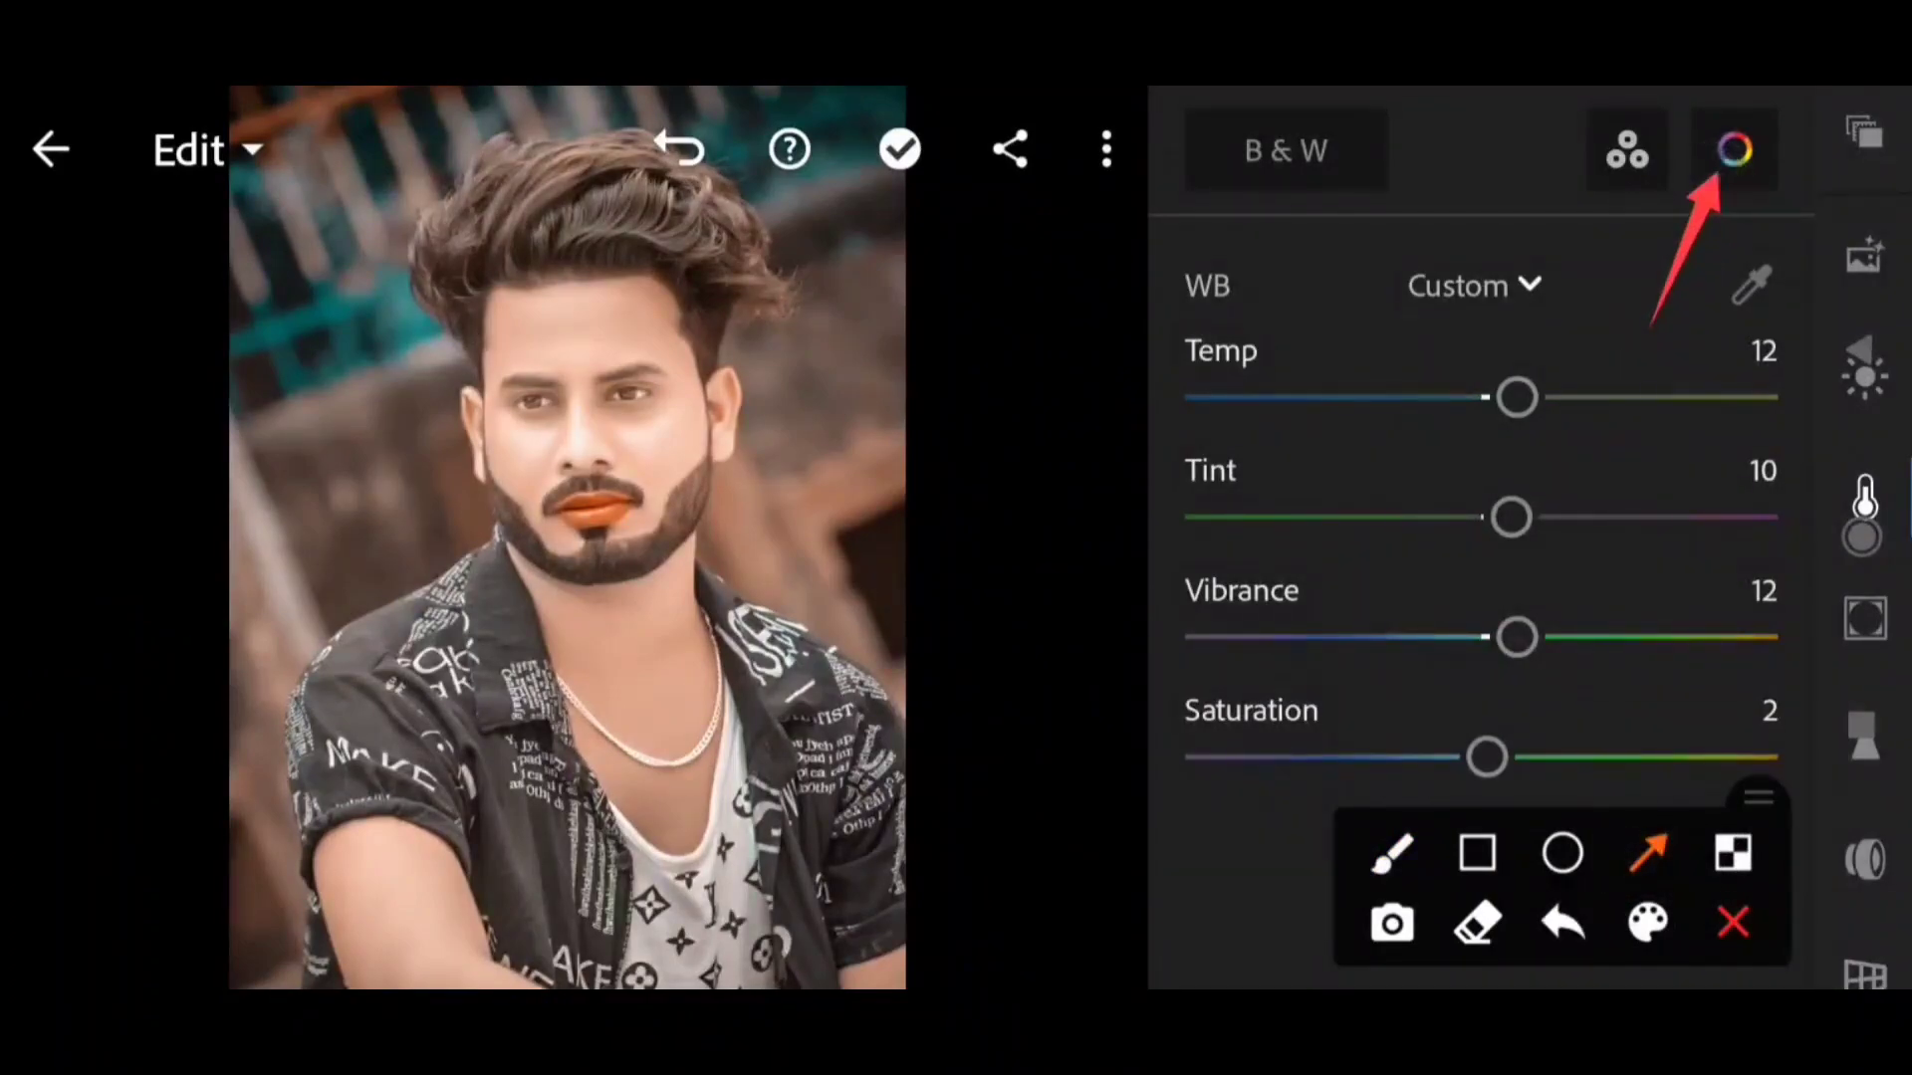
pyautogui.click(1734, 931)
pyautogui.click(1734, 150)
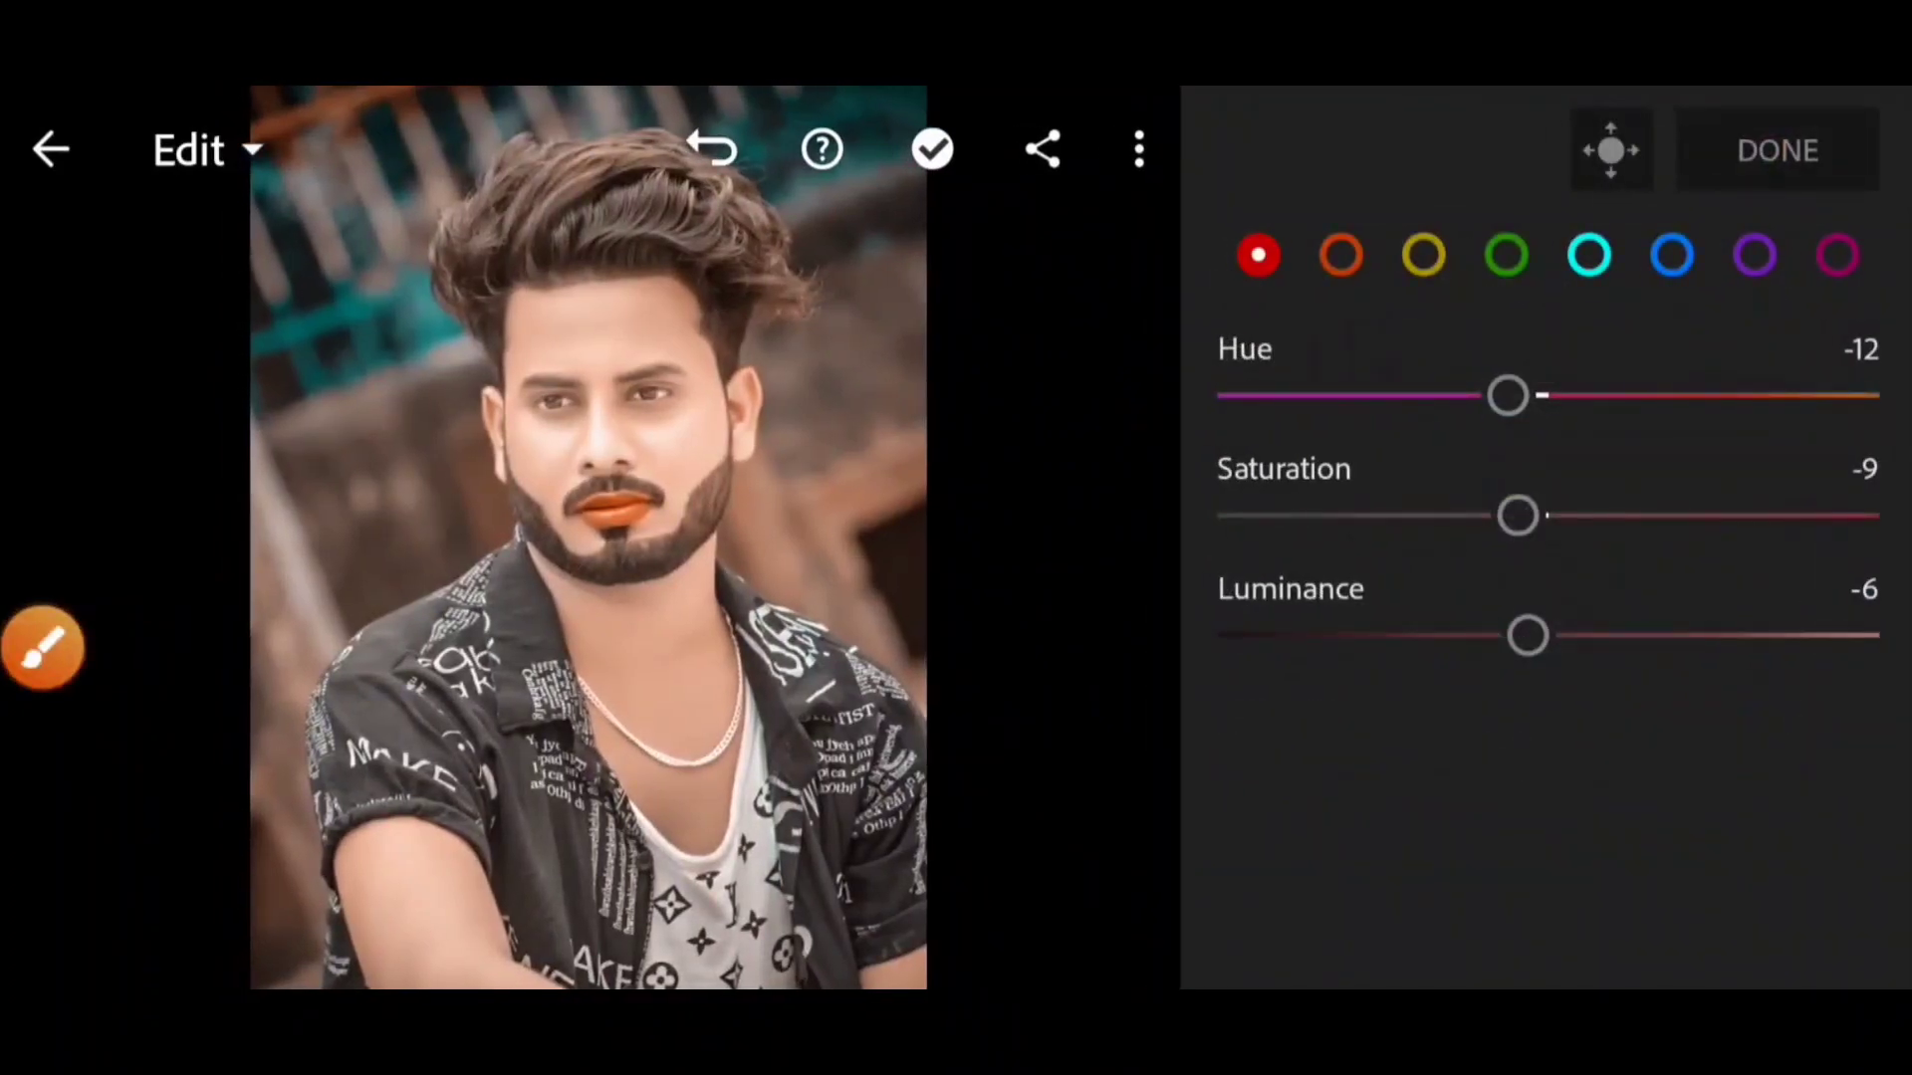
pyautogui.click(43, 647)
pyautogui.moveTo(1349, 194)
pyautogui.mouseDown()
pyautogui.moveTo(1327, 308)
pyautogui.moveTo(1299, 224)
pyautogui.mouseUp()
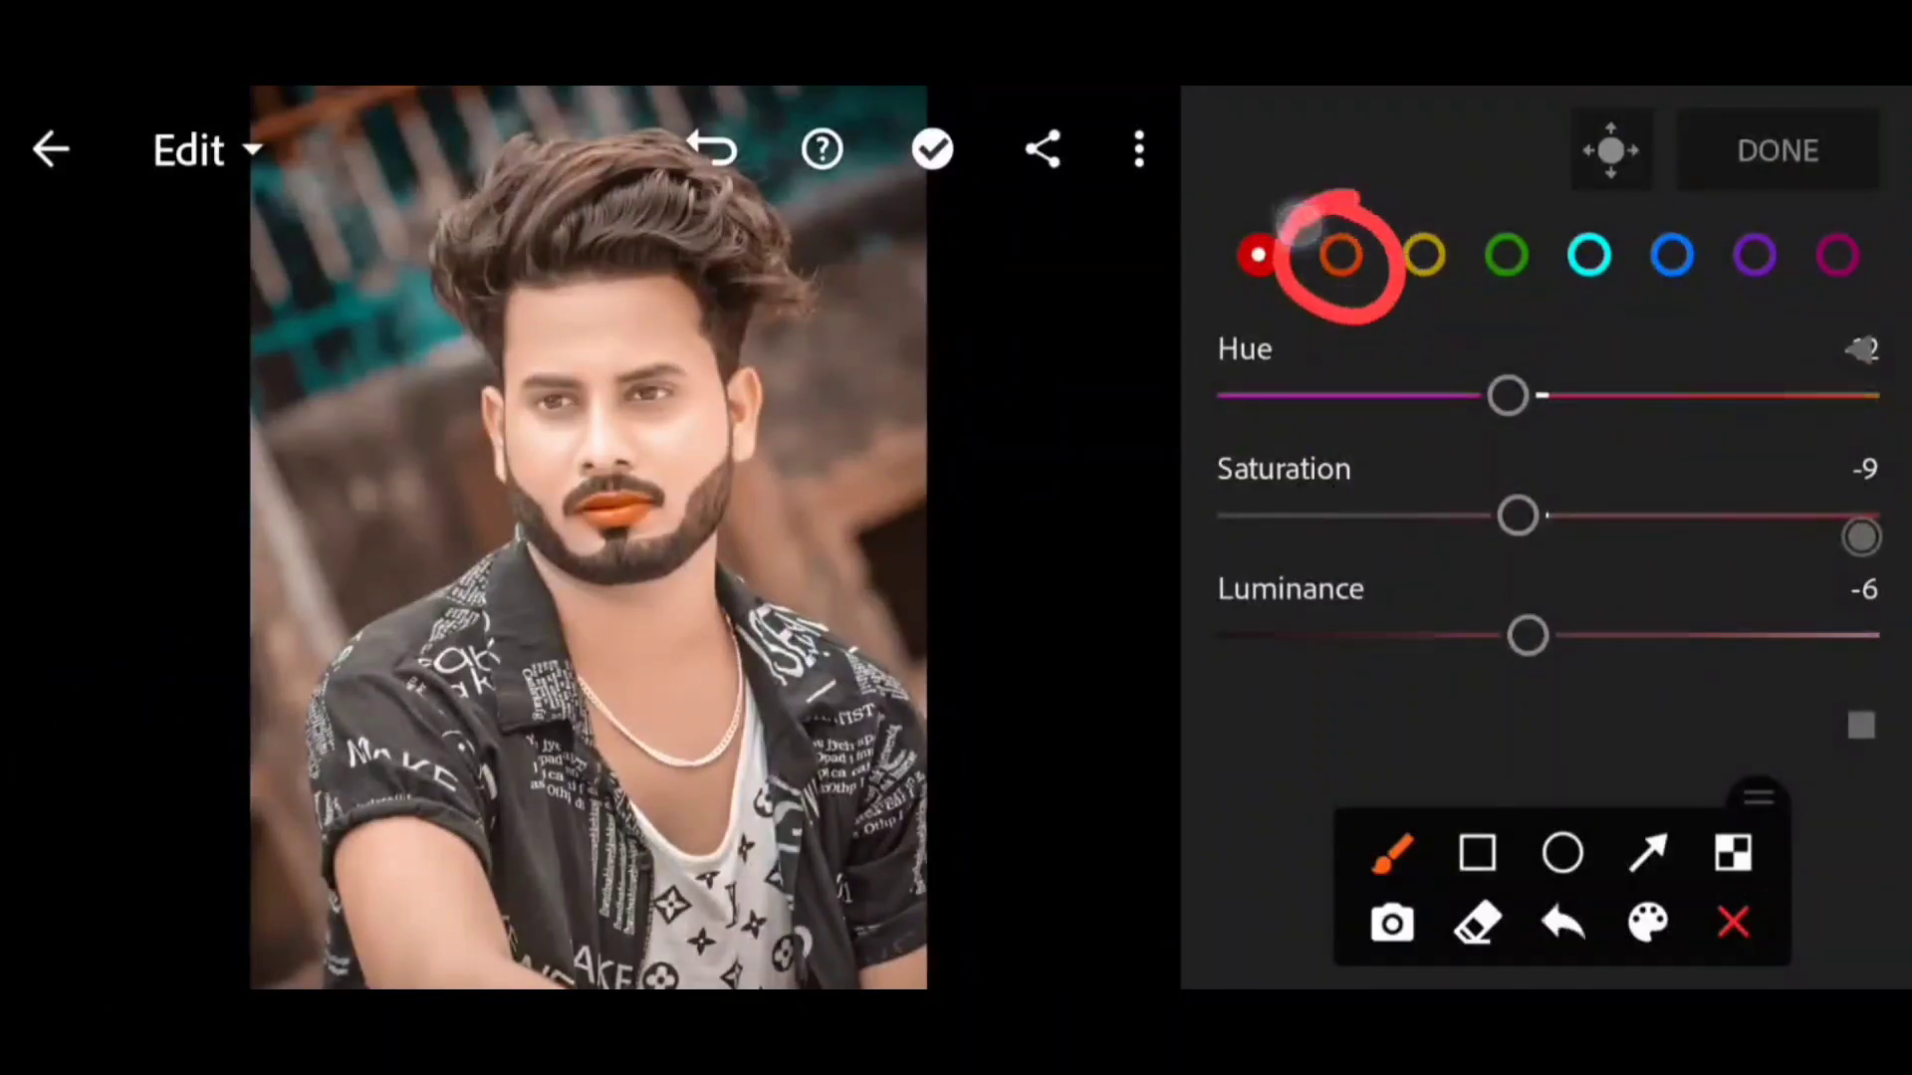
pyautogui.click(1735, 922)
# Set Orange to hue 17, saturation -32, luminance 34.
pyautogui.click(1341, 256)
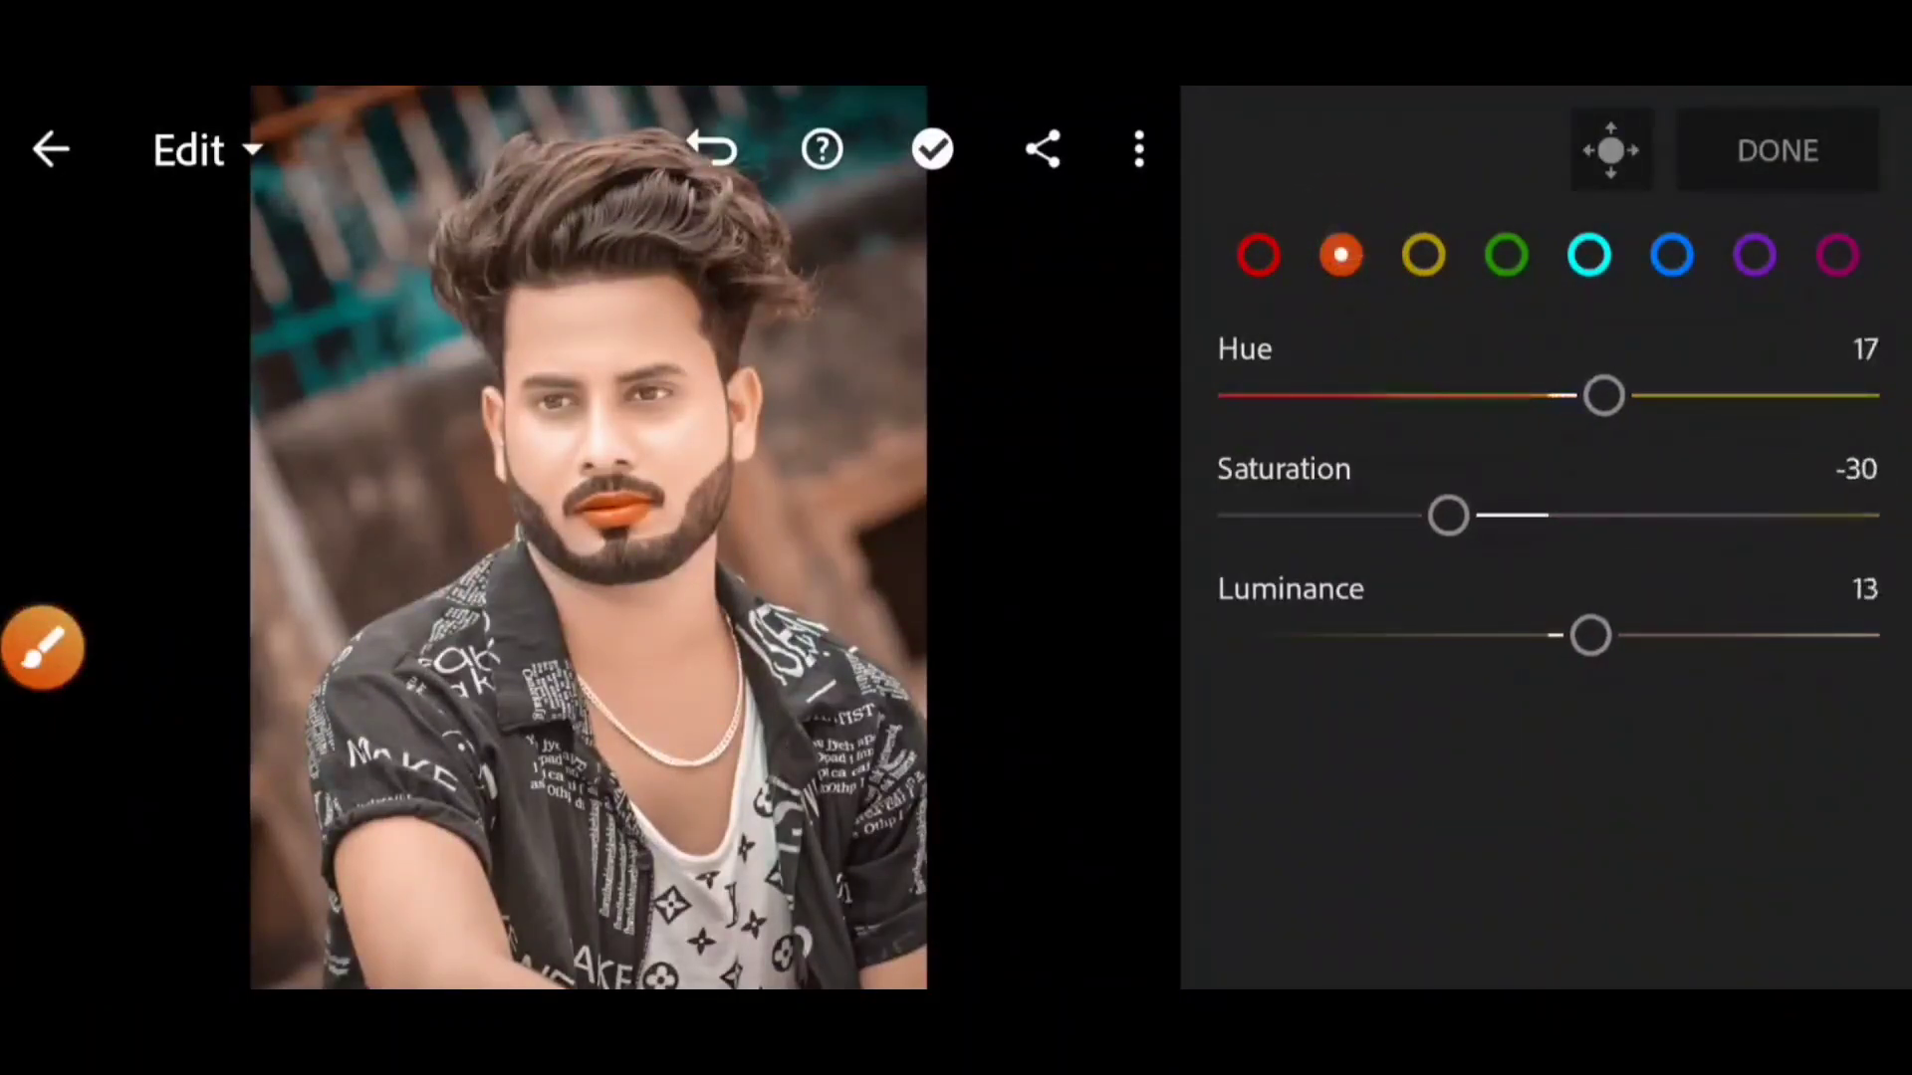
pyautogui.moveTo(1589, 635); pyautogui.dragTo(1722, 649)
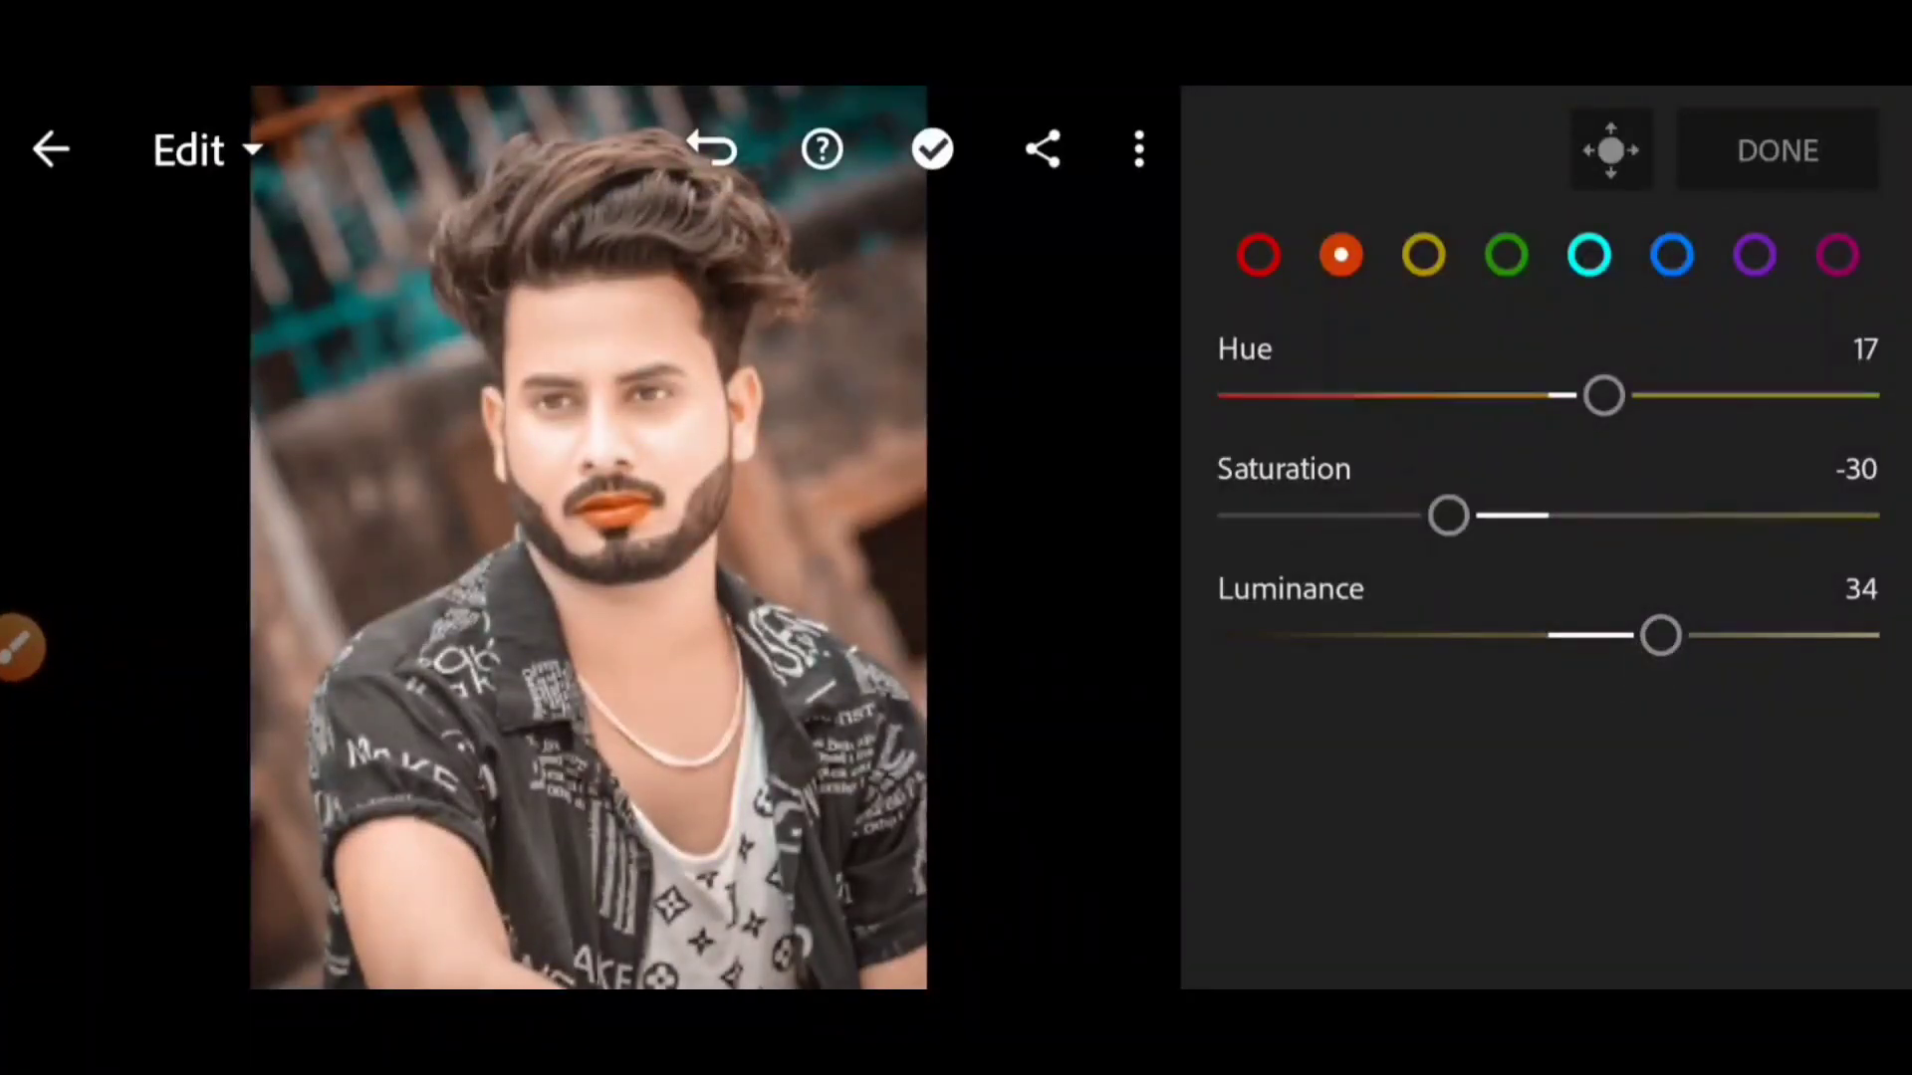
pyautogui.moveTo(1579, 517); pyautogui.dragTo(1639, 521)
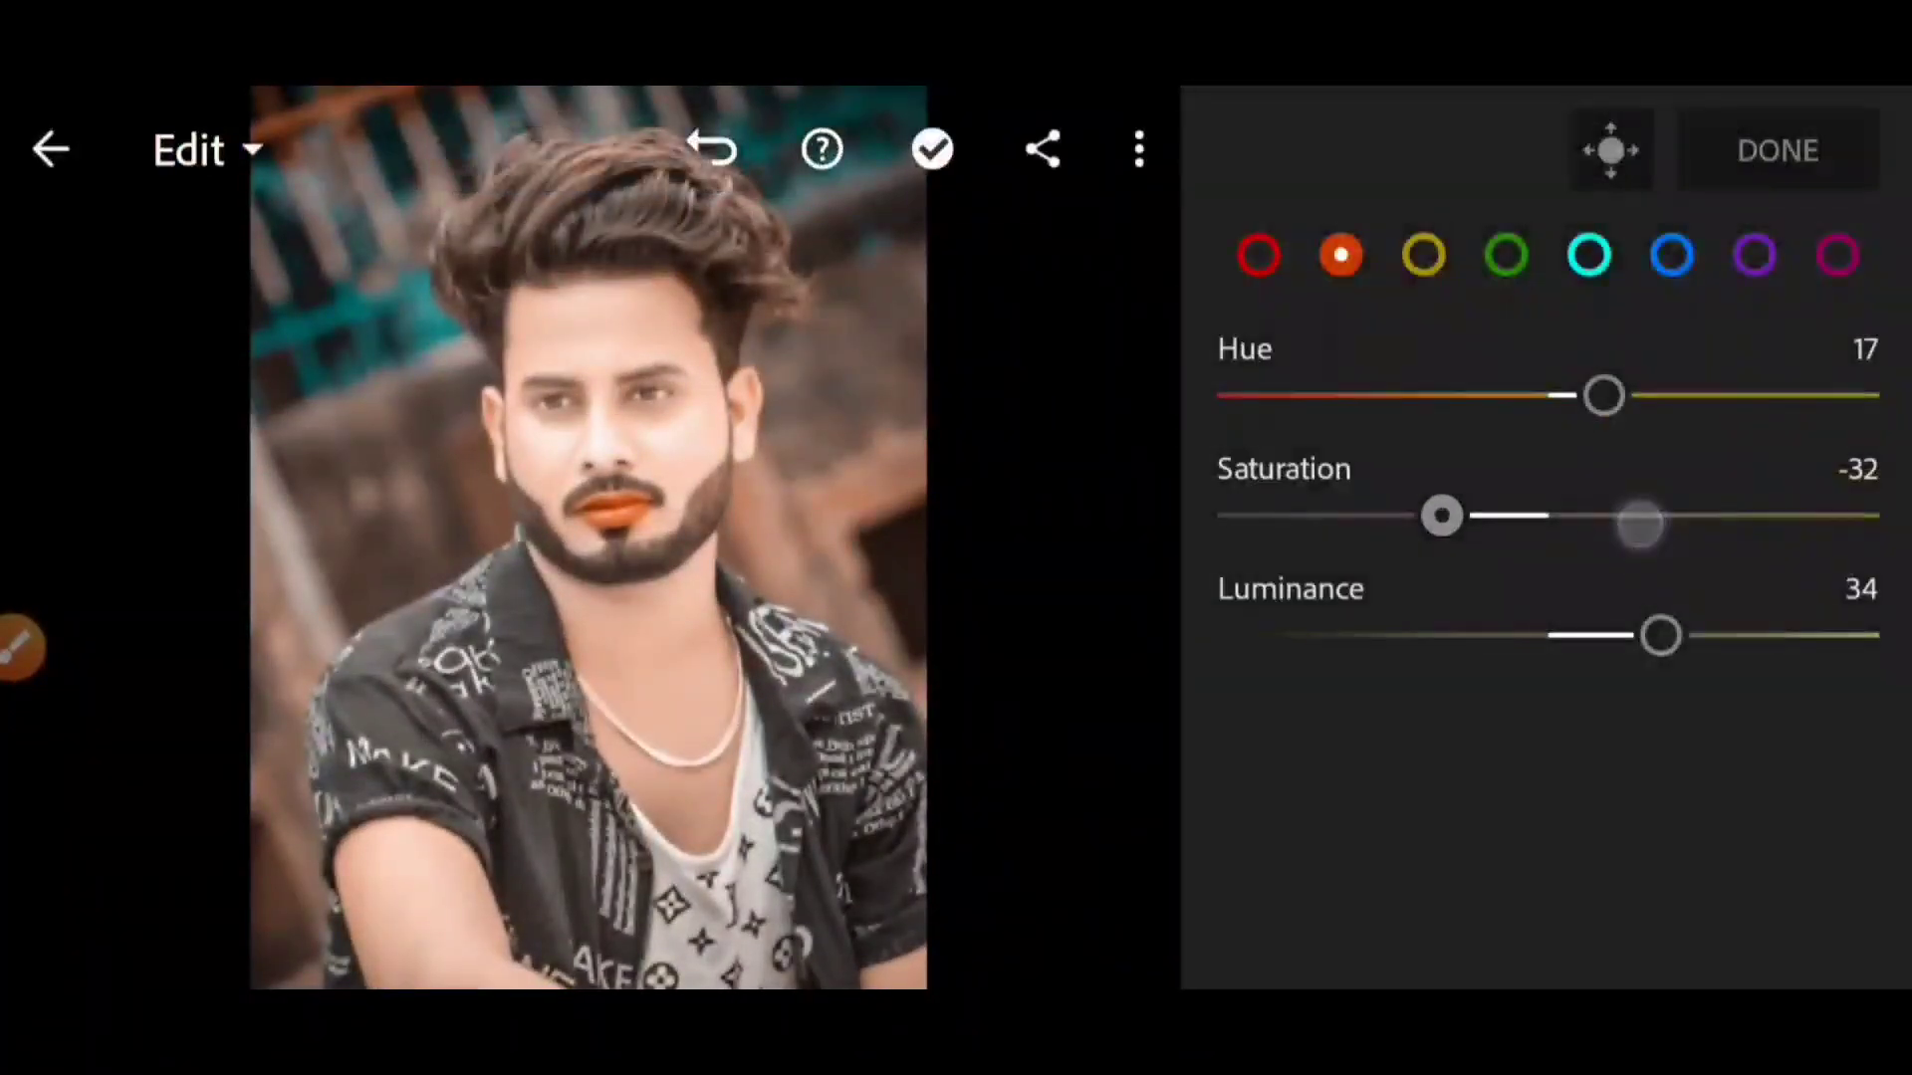
pyautogui.click(20, 647)
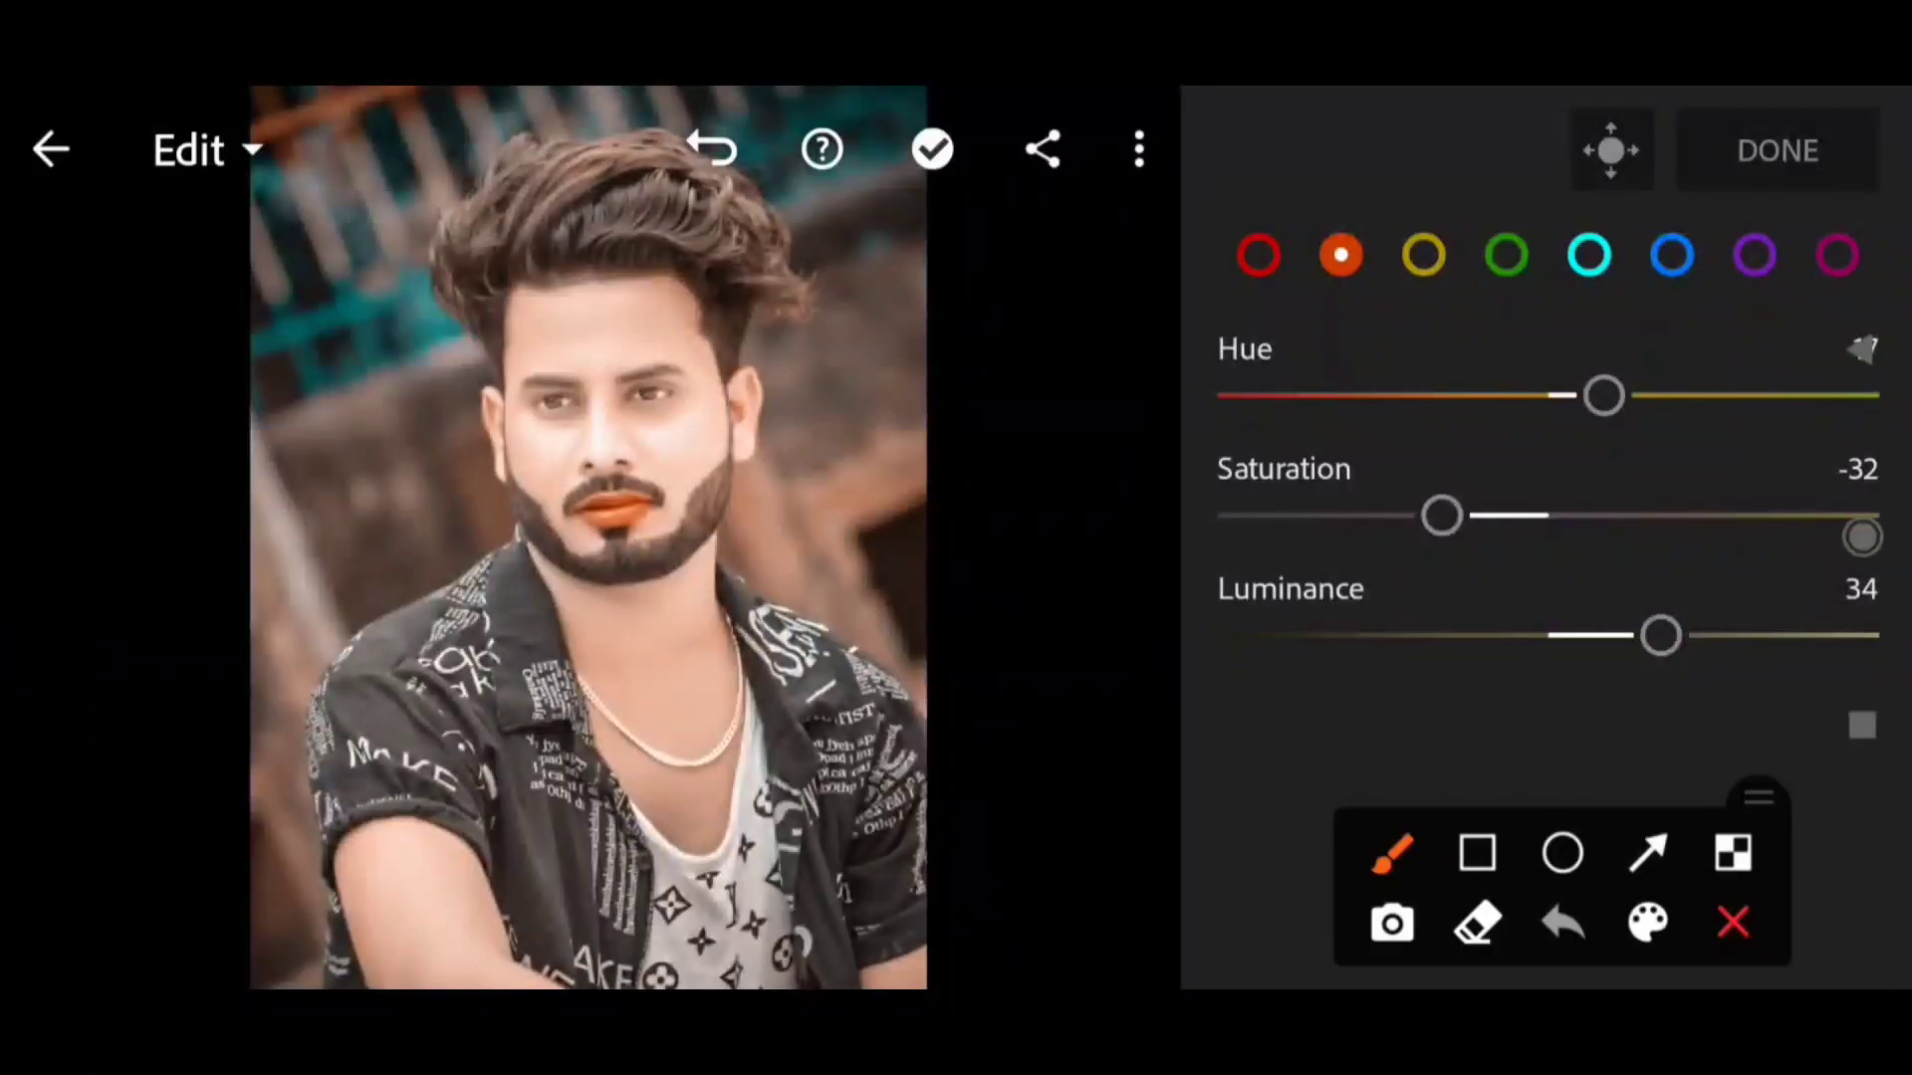
pyautogui.moveTo(1190, 249); pyautogui.dragTo(1217, 206)
pyautogui.click(1733, 922)
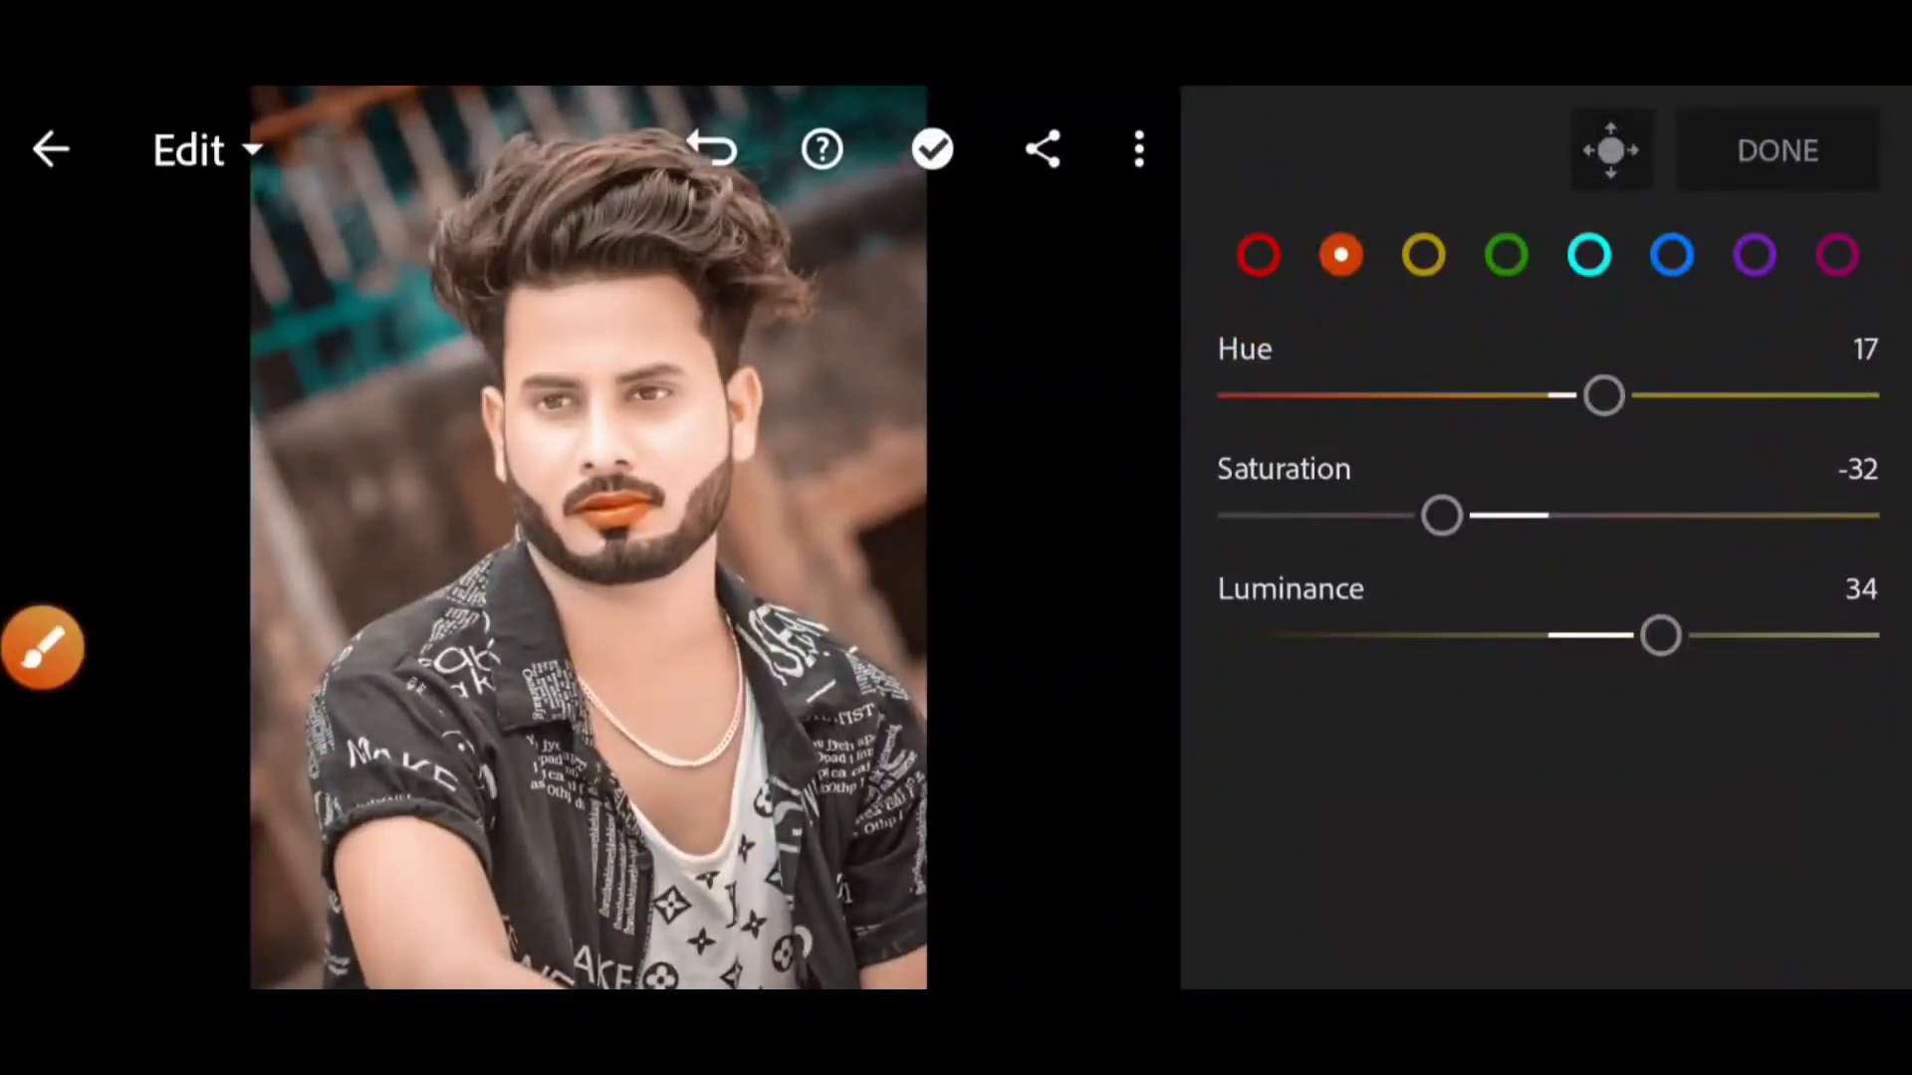
# Set Red to hue -26, saturation -21, luminance 7.
pyautogui.click(1259, 256)
pyautogui.moveTo(1538, 635); pyautogui.dragTo(1598, 654)
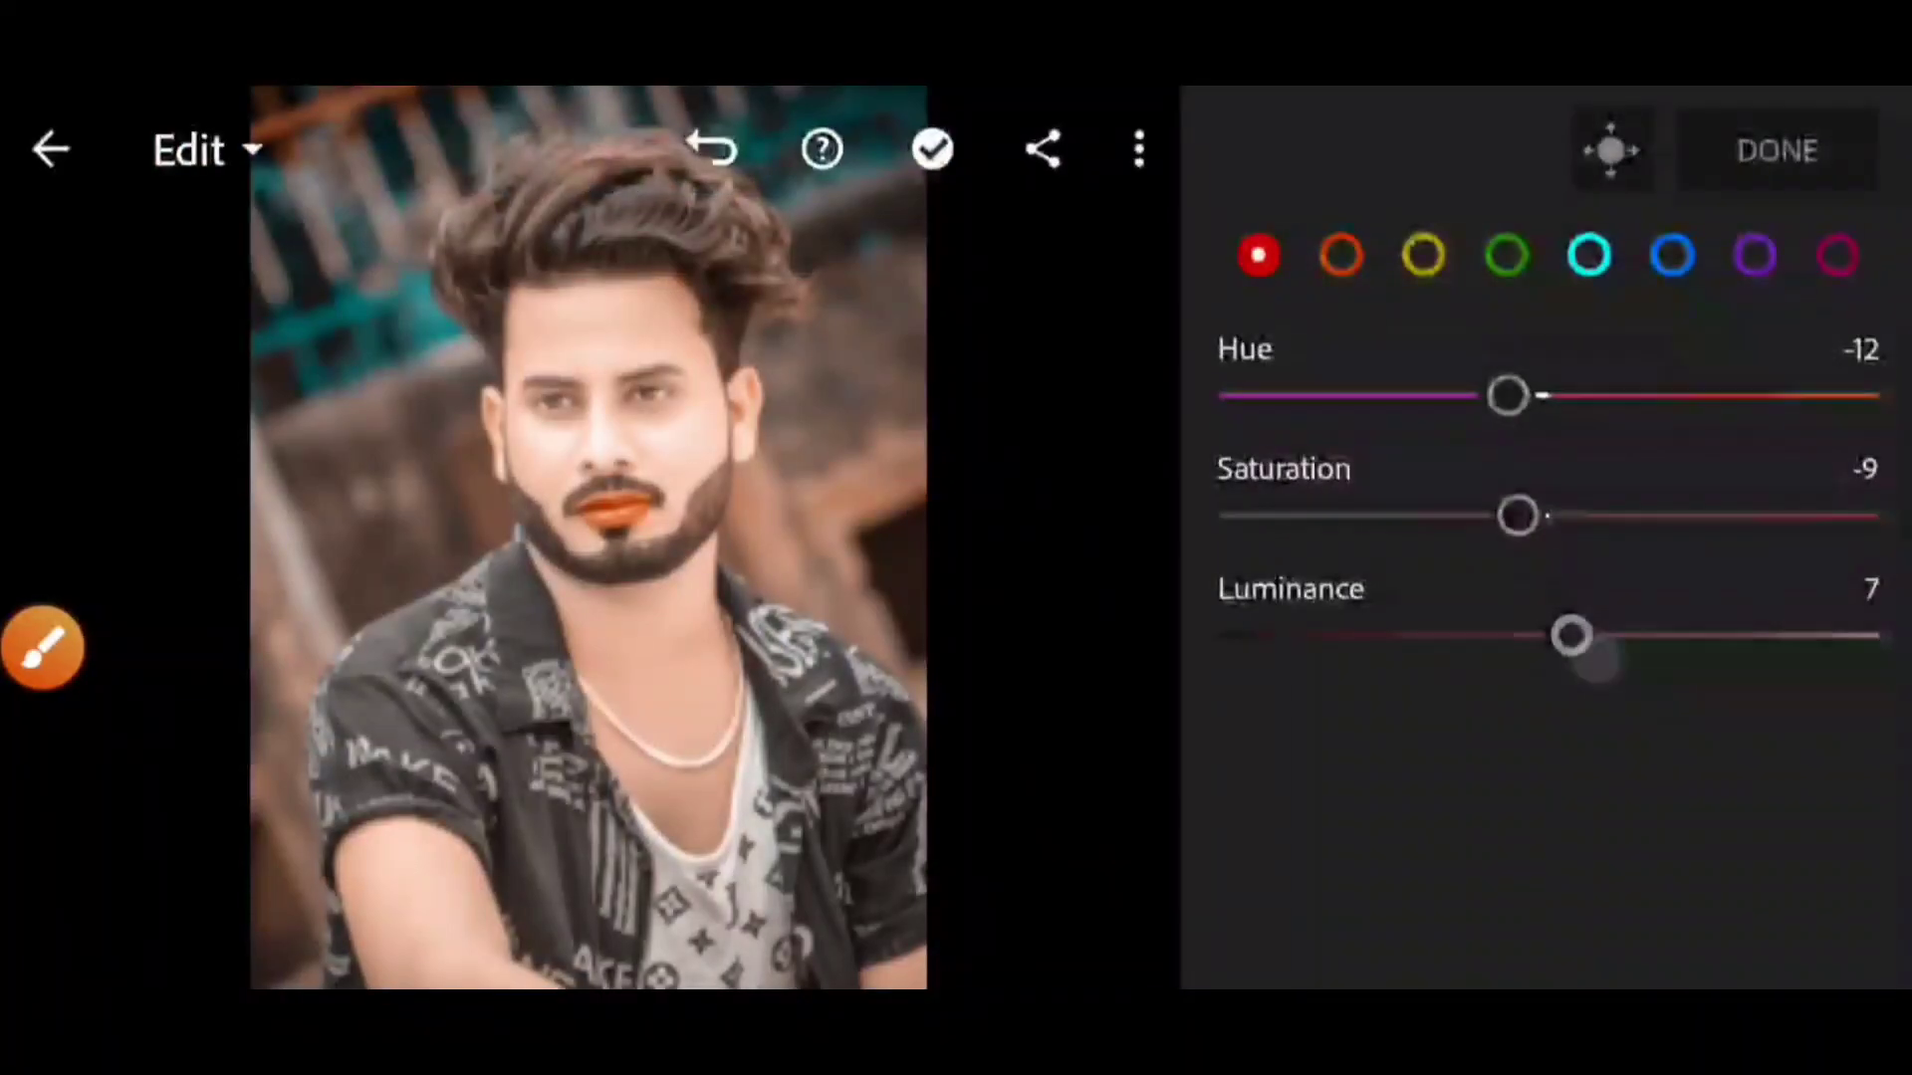
pyautogui.moveTo(1518, 516)
pyautogui.mouseDown()
pyautogui.moveTo(1457, 560)
pyautogui.moveTo(1493, 597)
pyautogui.mouseUp()
pyautogui.moveTo(1514, 443)
pyautogui.mouseDown()
pyautogui.moveTo(1384, 458)
pyautogui.moveTo(1464, 444)
pyautogui.mouseUp()
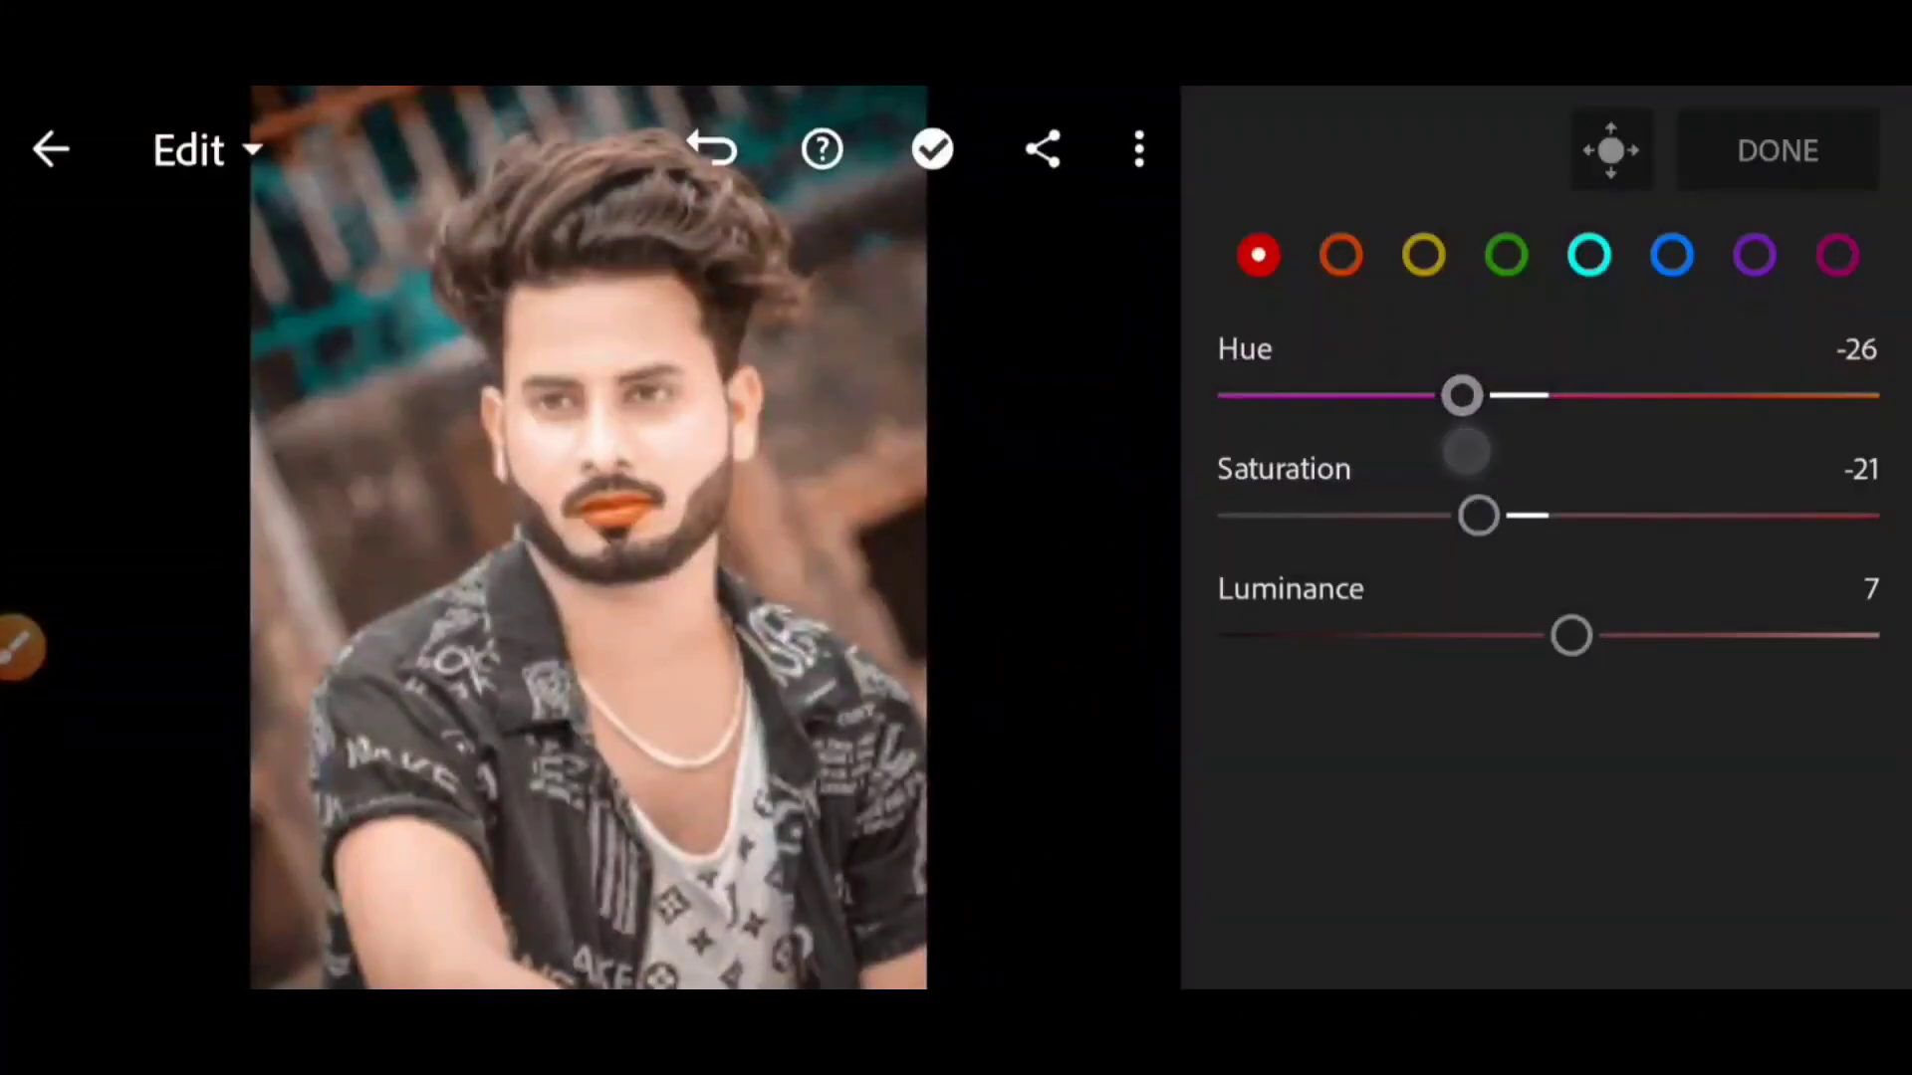
pyautogui.click(1647, 853)
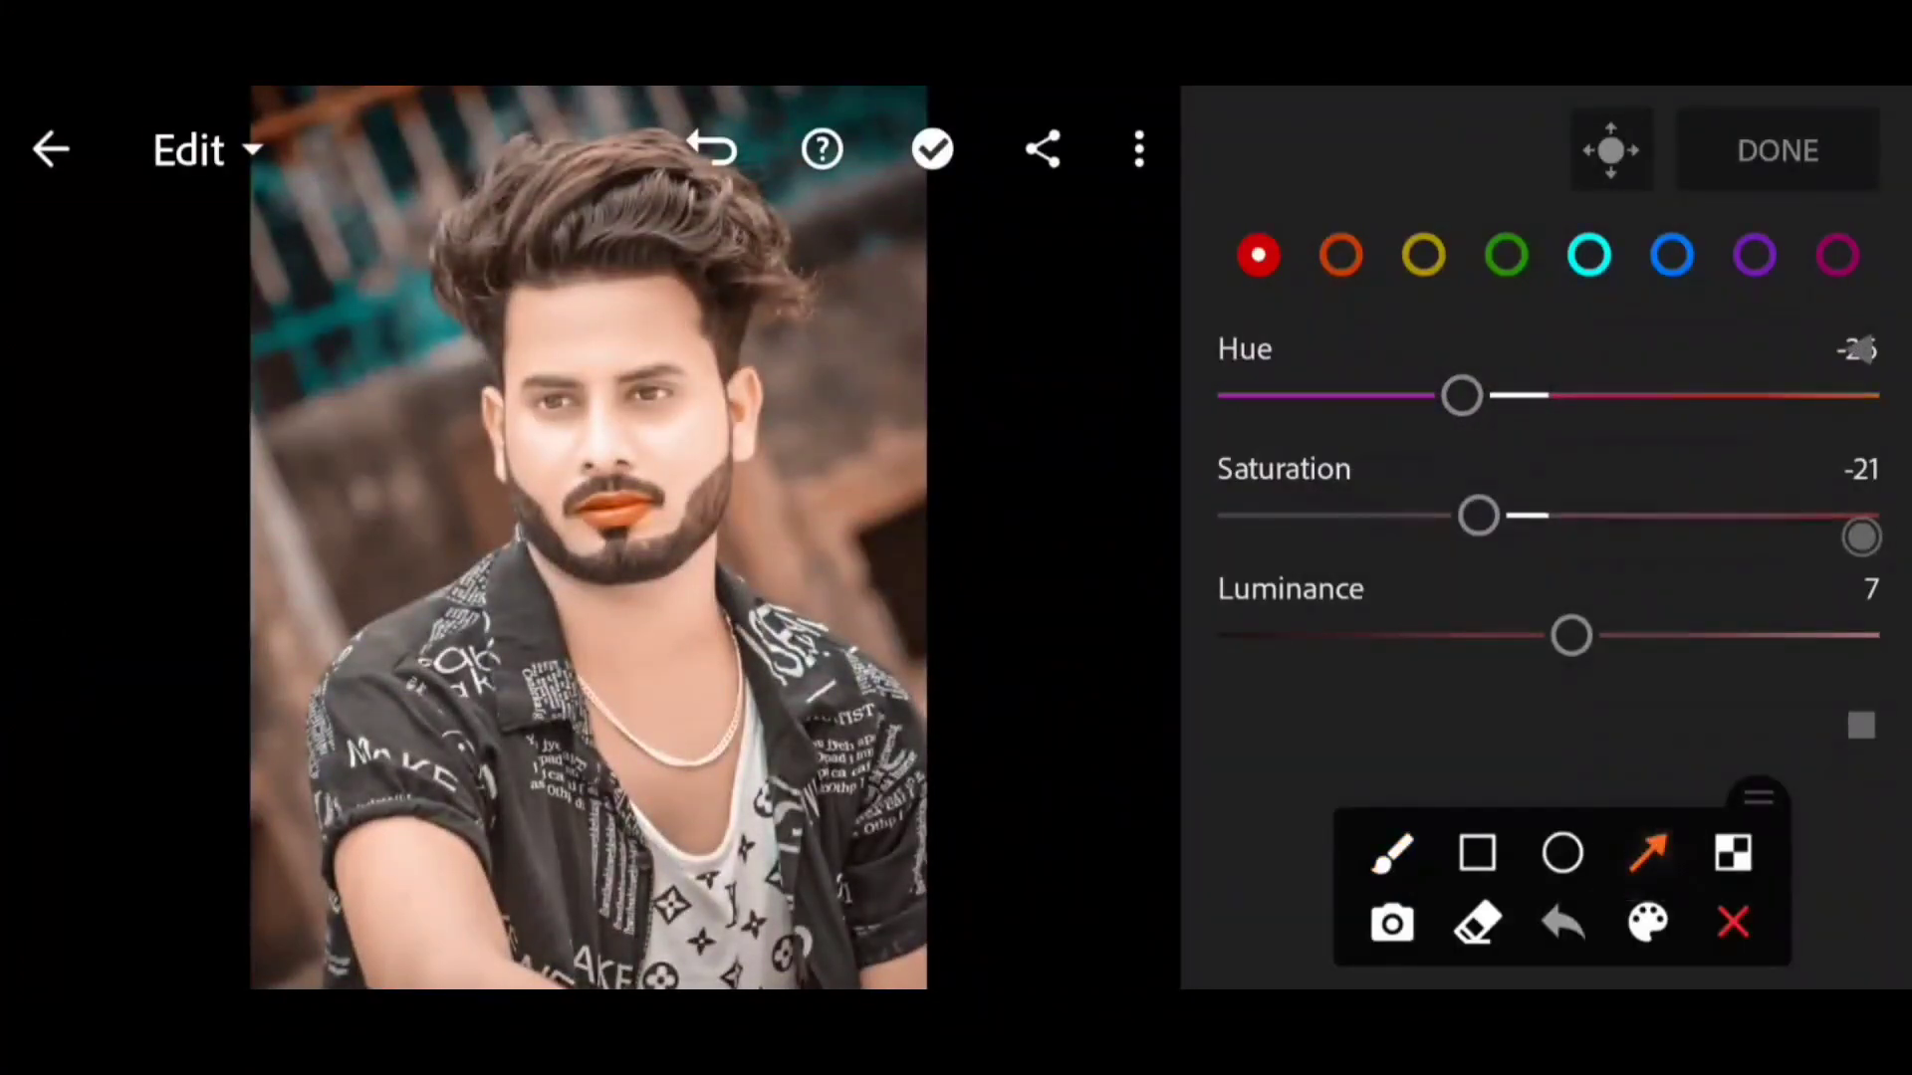
pyautogui.moveTo(1693, 336); pyautogui.dragTo(1760, 194)
pyautogui.click(1734, 923)
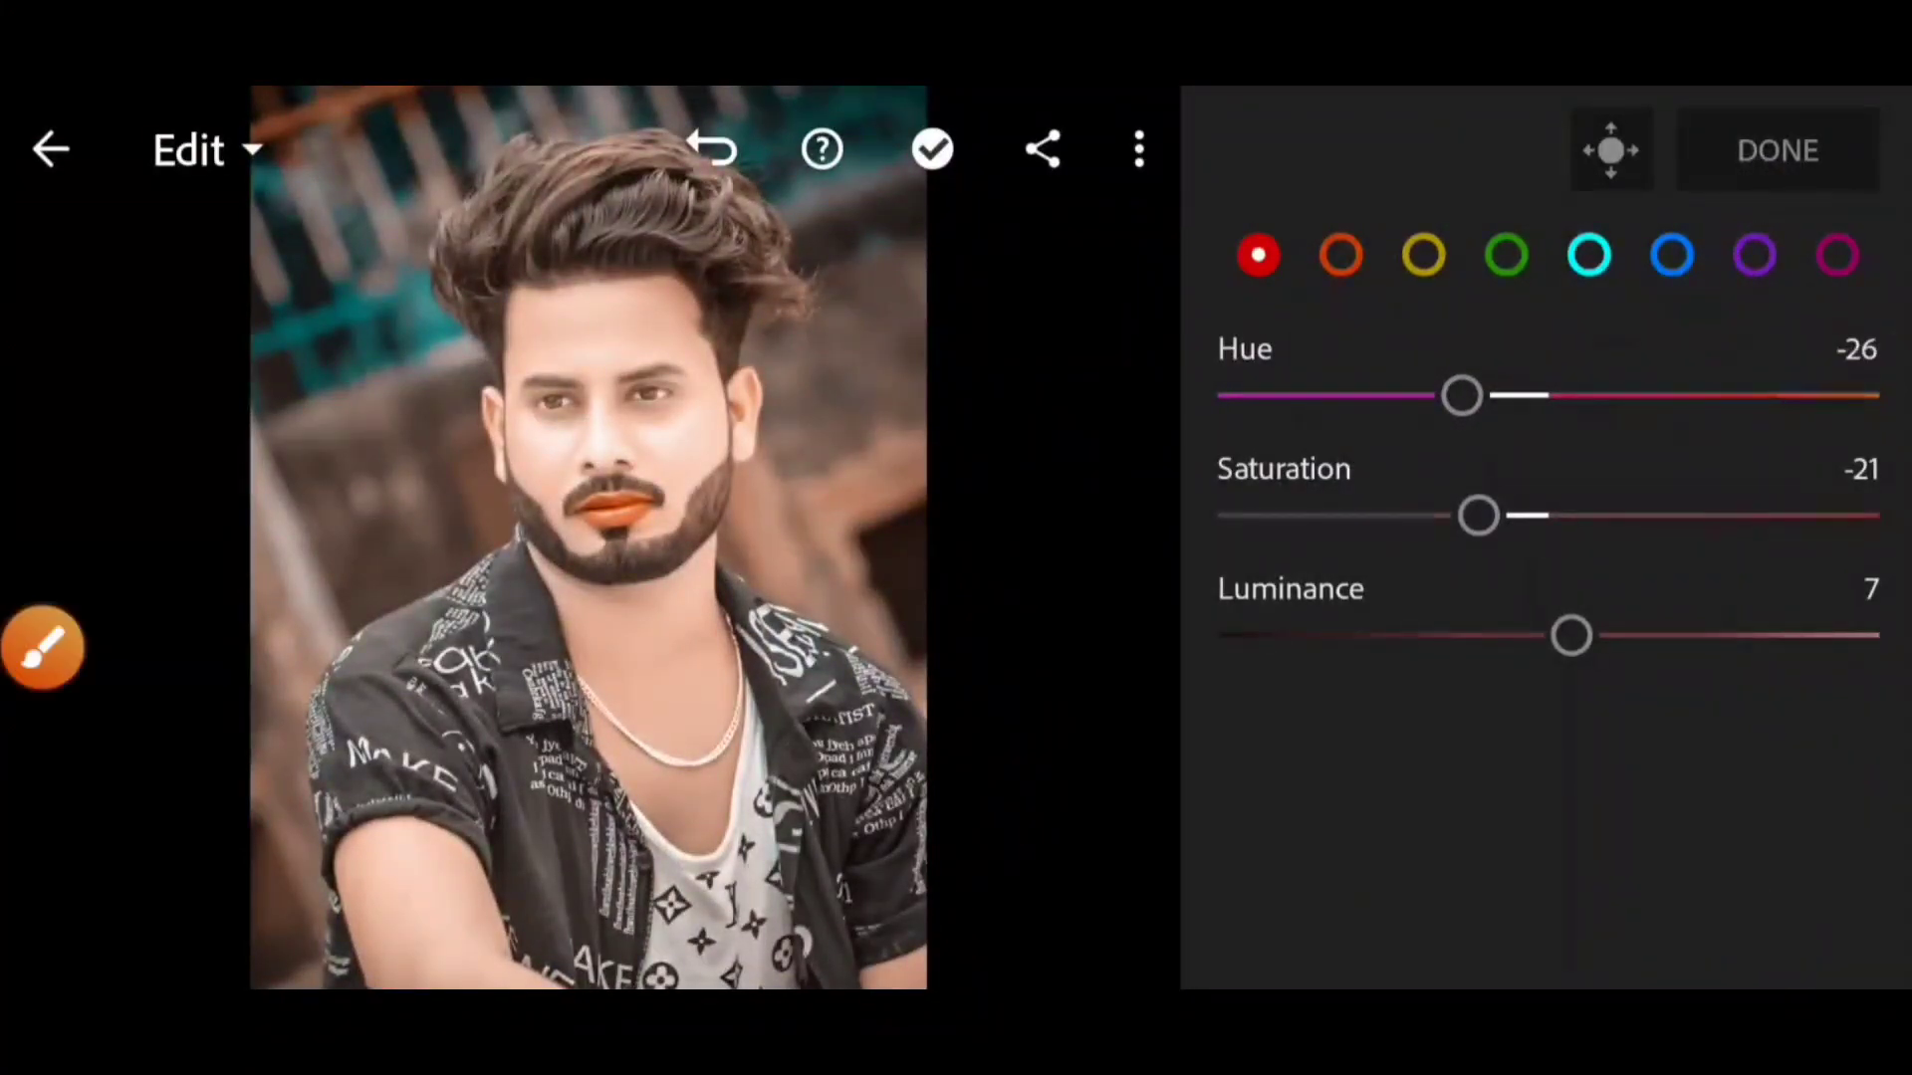
pyautogui.click(1777, 150)
# Set temperature 11 and tint 14, and add a vignette of about -15.
pyautogui.moveTo(1650, 408)
pyautogui.mouseDown()
pyautogui.moveTo(1608, 436)
pyautogui.moveTo(1648, 446)
pyautogui.moveTo(1622, 444)
pyautogui.mouseUp()
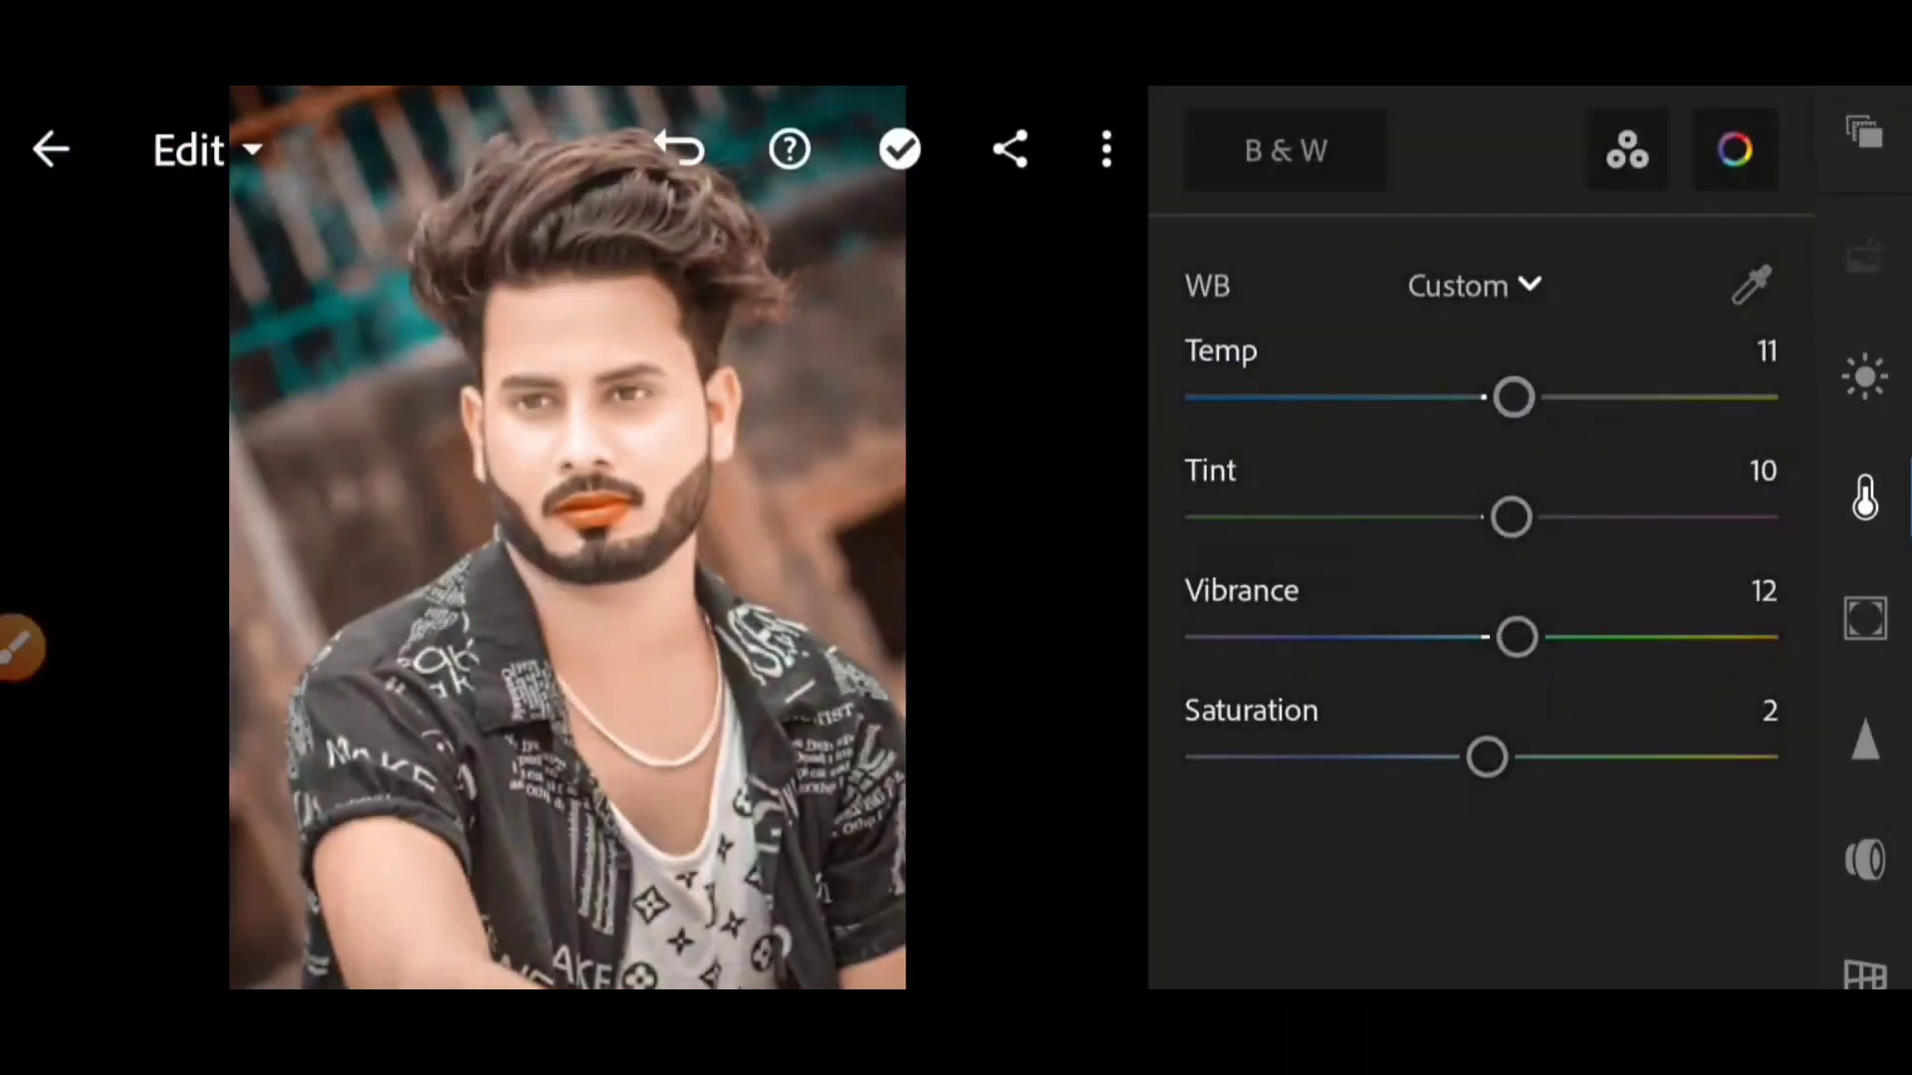
pyautogui.moveTo(1667, 508)
pyautogui.mouseDown()
pyautogui.moveTo(1630, 512)
pyautogui.moveTo(1680, 514)
pyautogui.mouseUp()
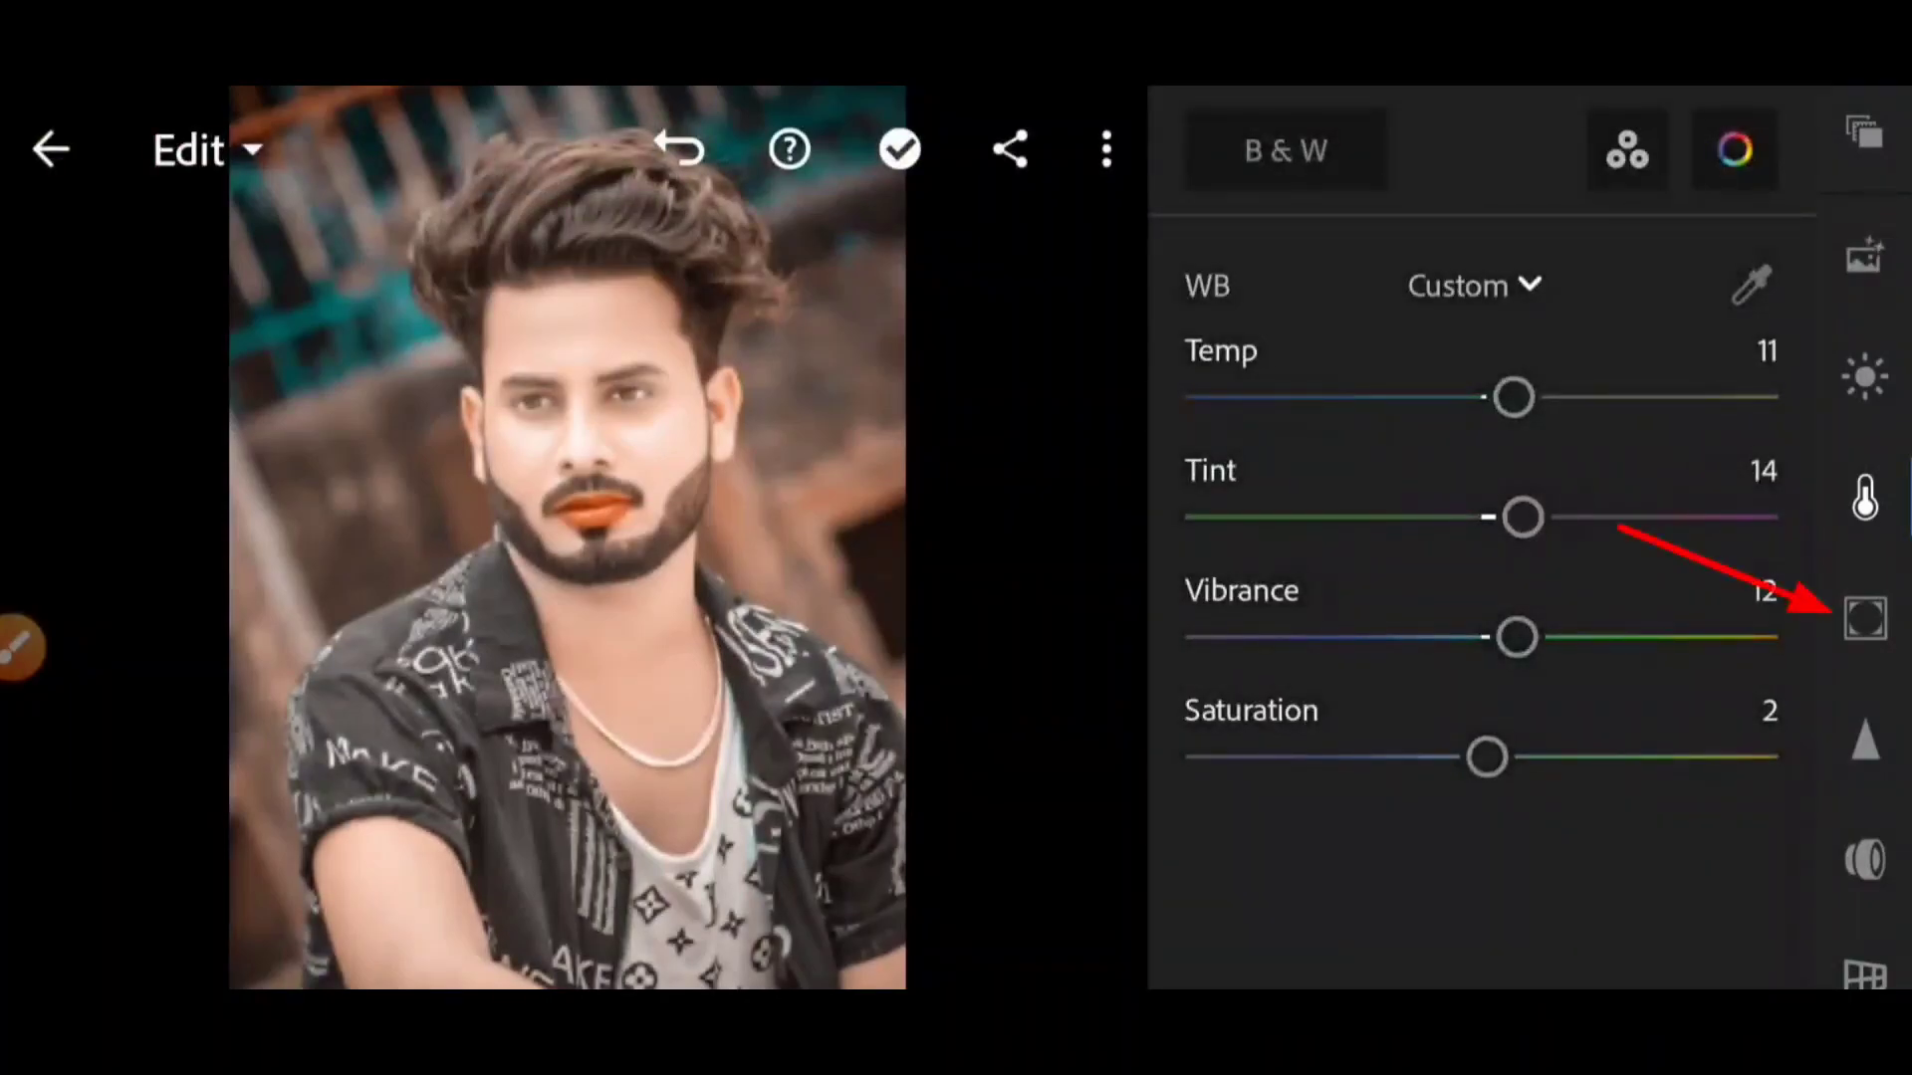
pyautogui.click(1865, 618)
pyautogui.moveTo(1649, 660); pyautogui.dragTo(1655, 660)
pyautogui.click(1865, 619)
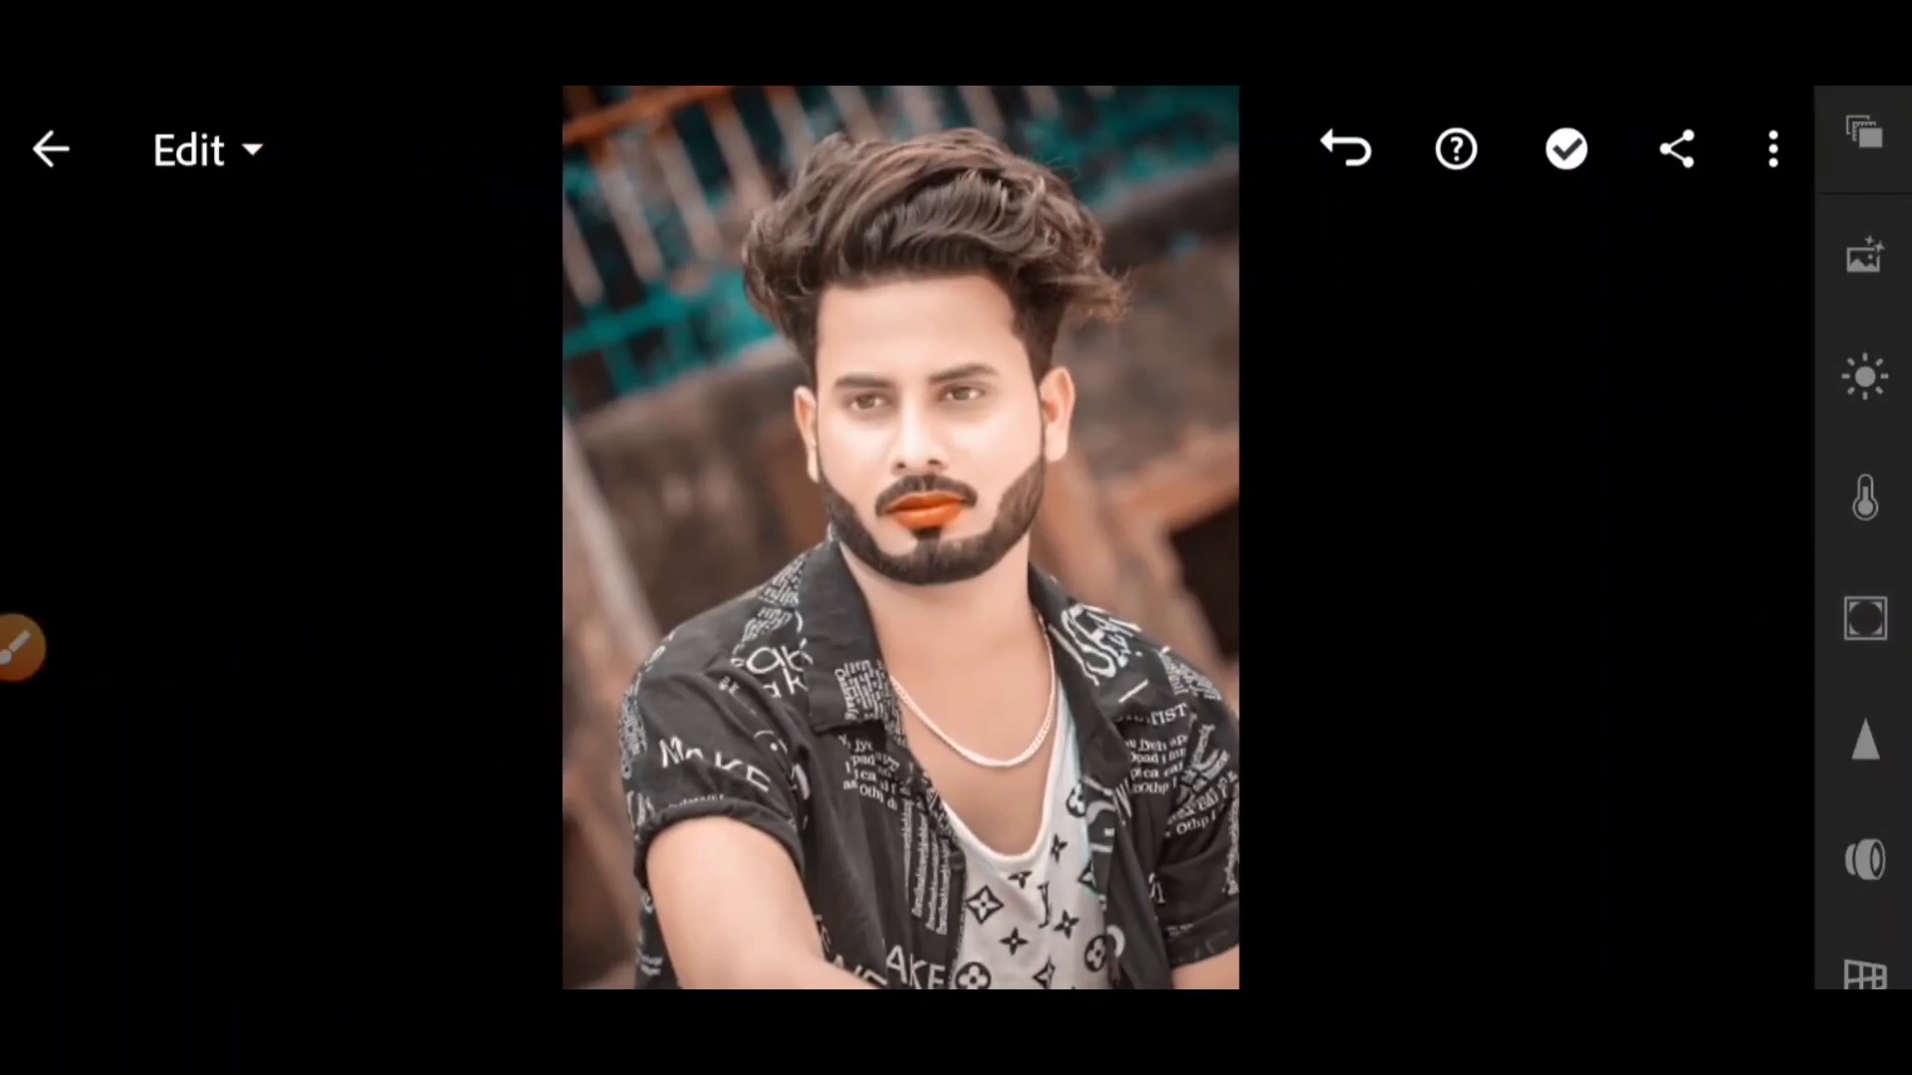
pyautogui.click(1630, 707)
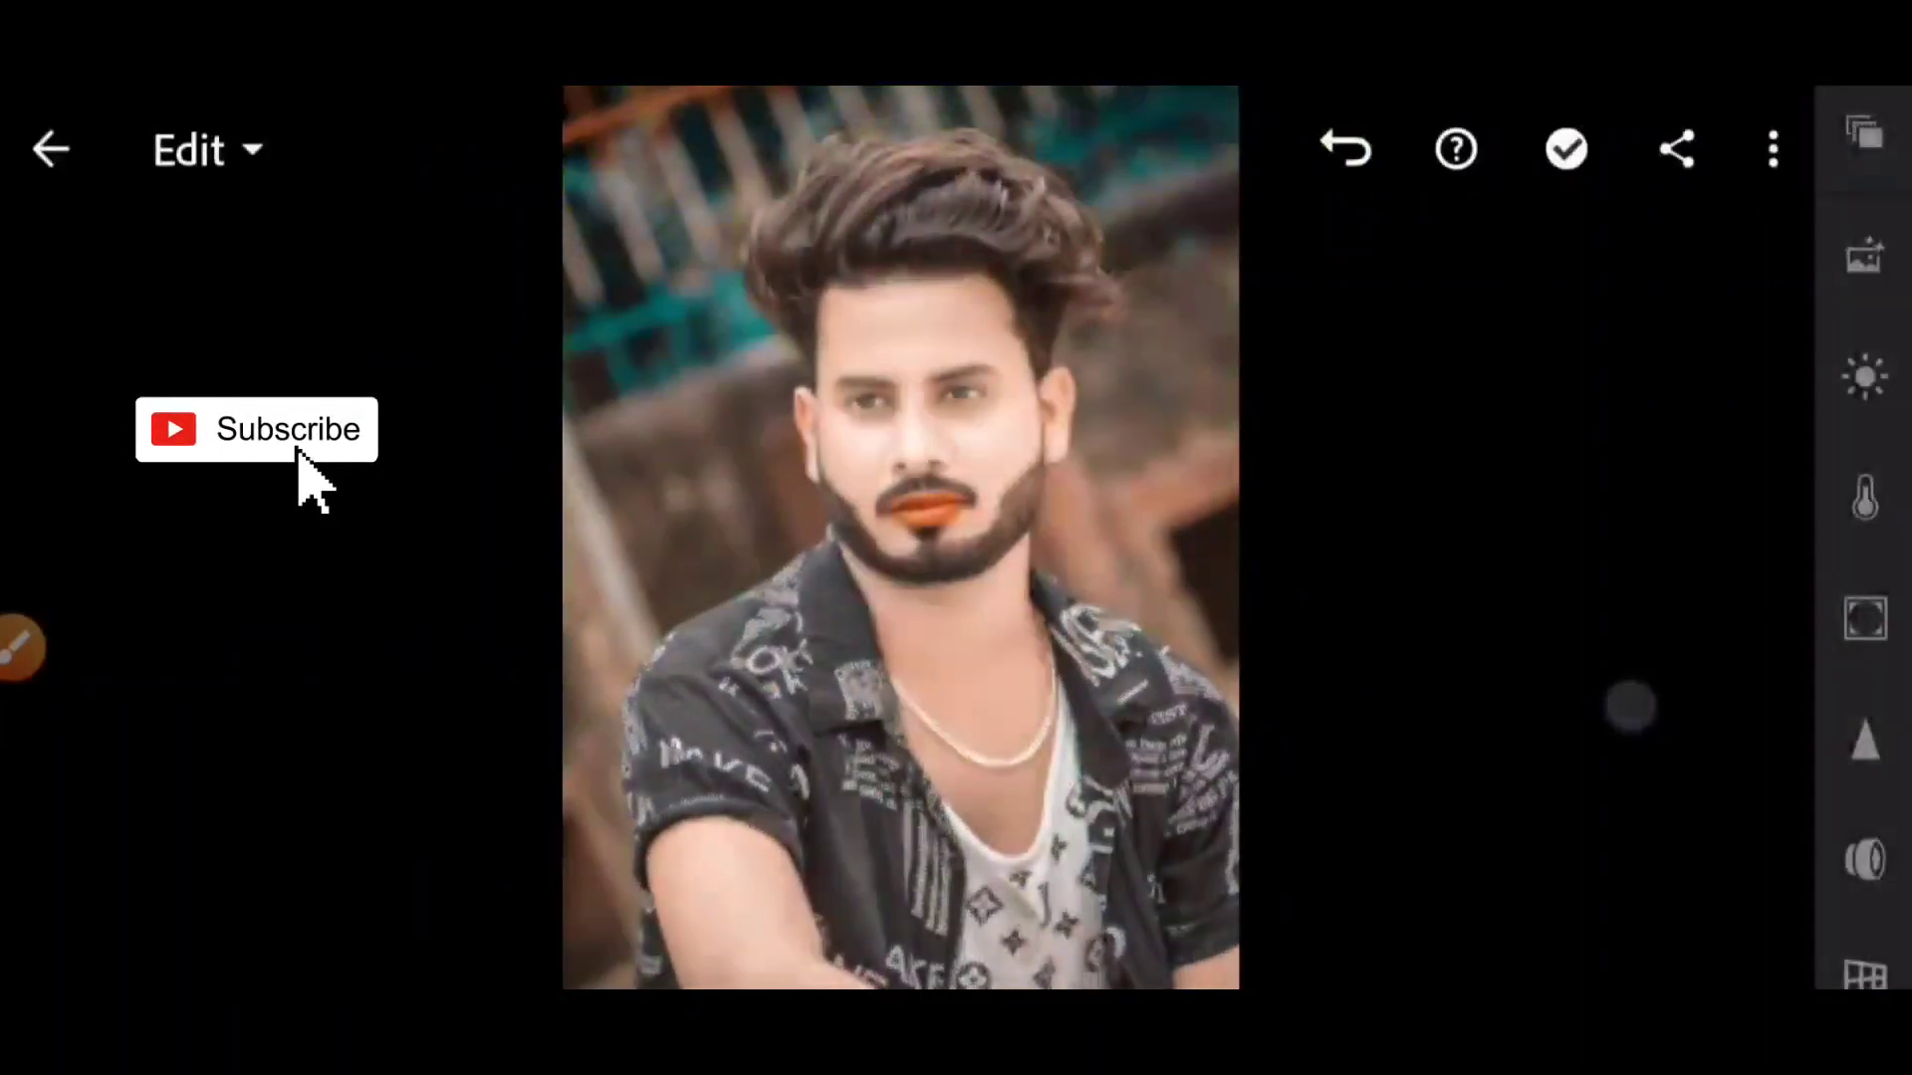
# Export the edited portrait to the device from the Share options.
pyautogui.click(47, 647)
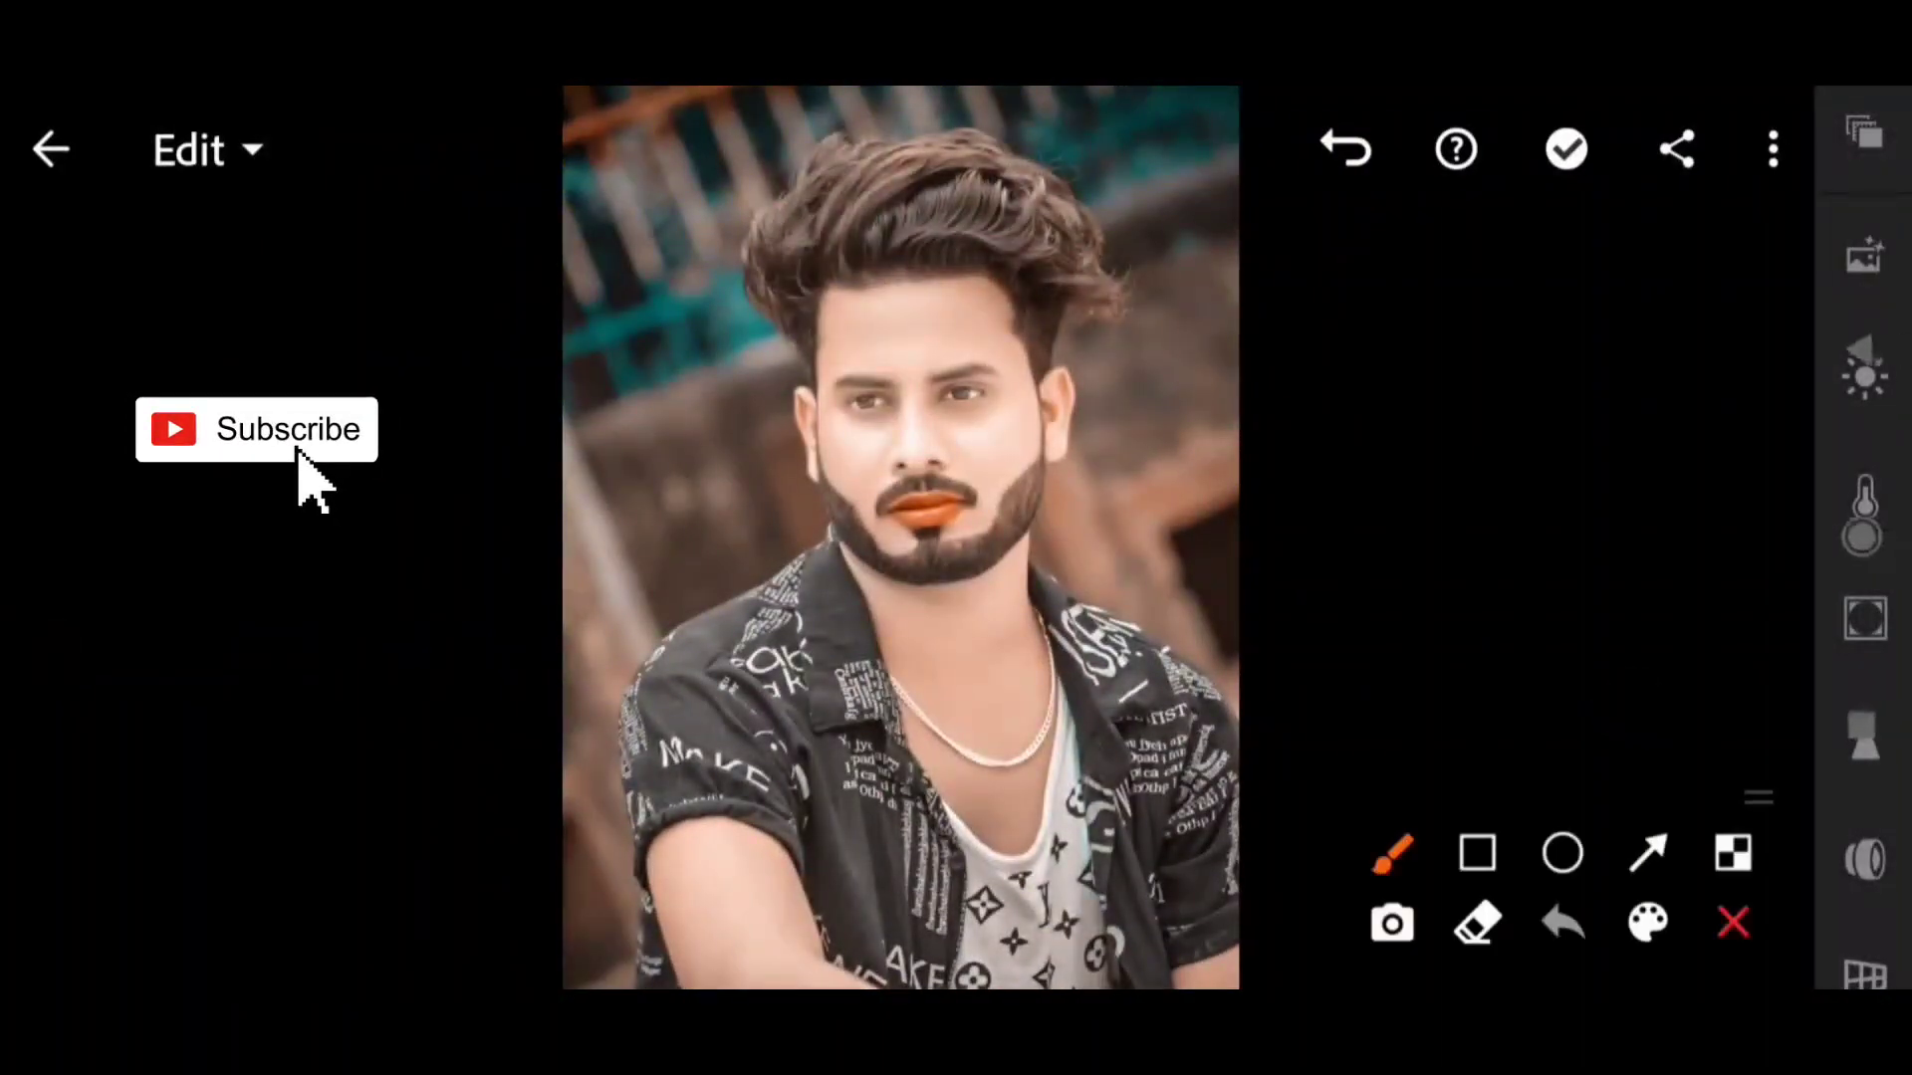
pyautogui.moveTo(1558, 289); pyautogui.dragTo(1749, 269)
pyautogui.moveTo(1681, 184); pyautogui.dragTo(1635, 264)
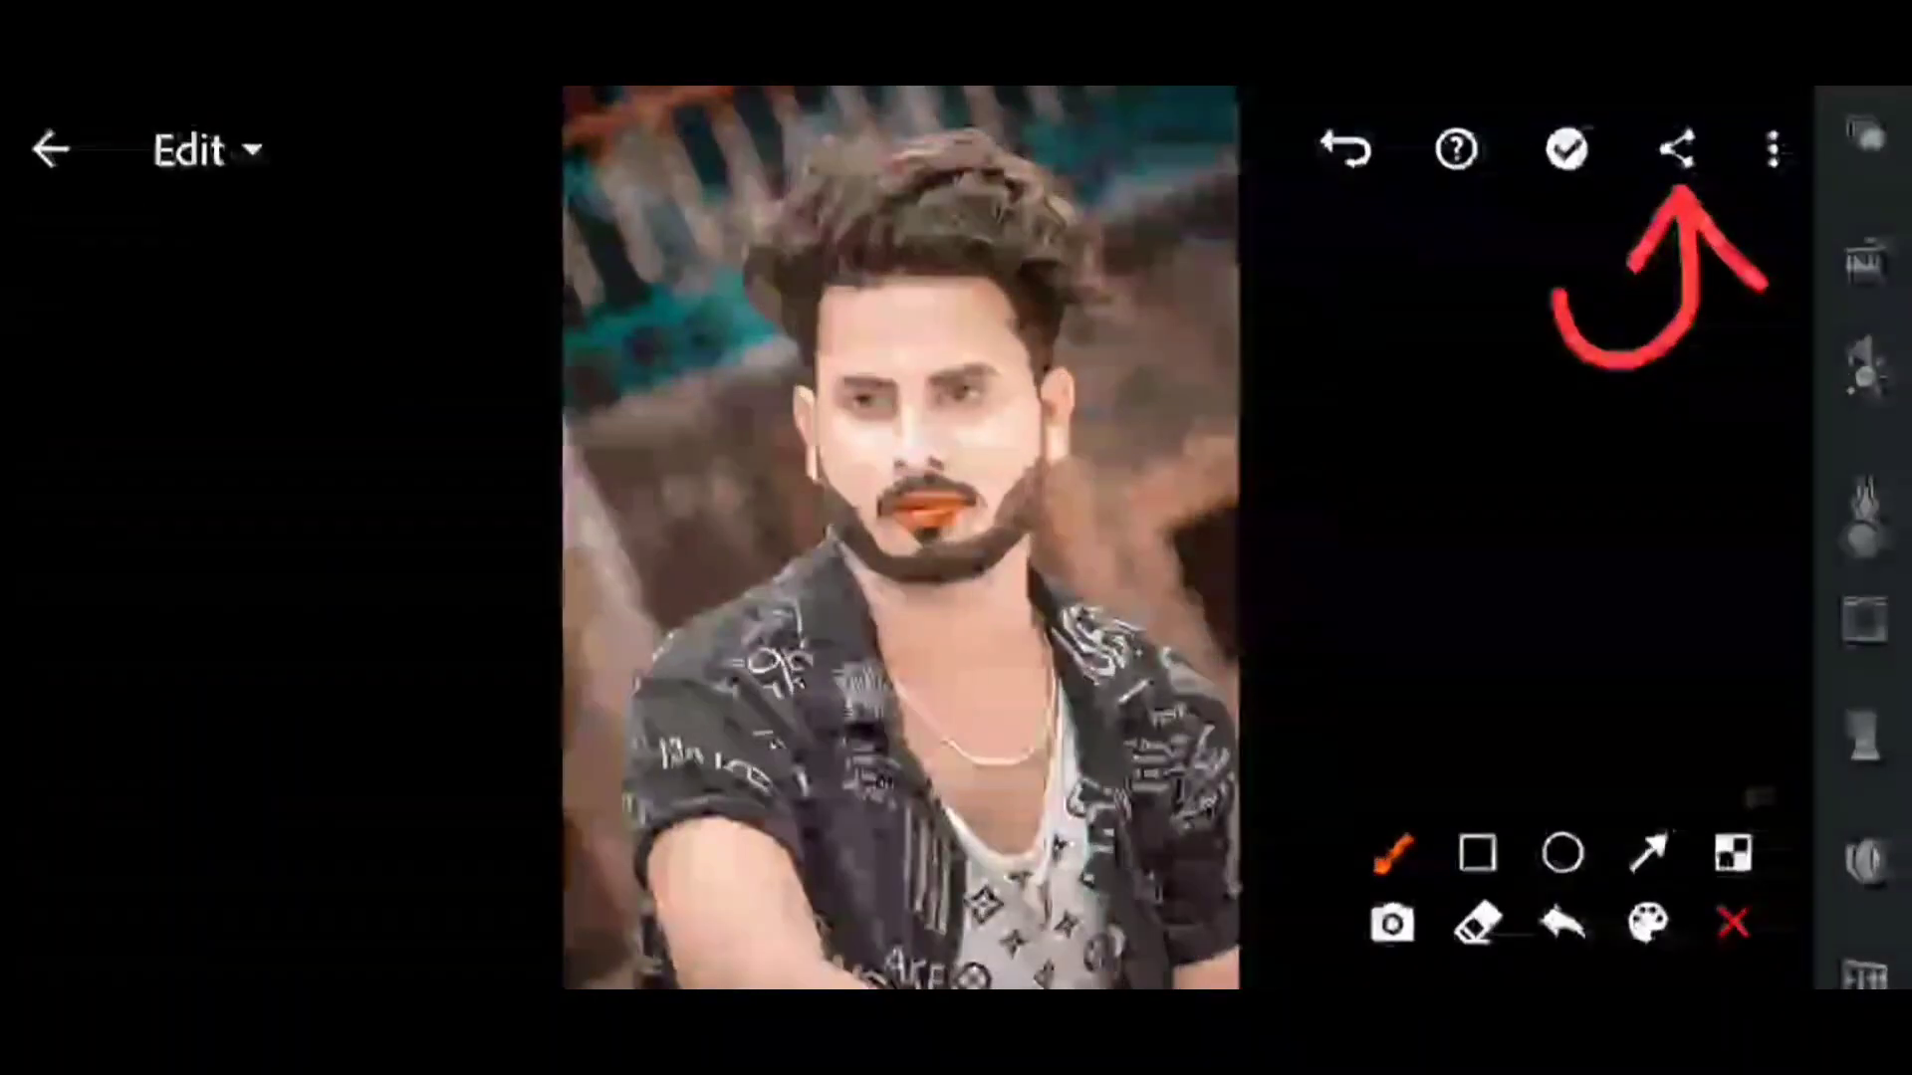
pyautogui.click(1733, 923)
pyautogui.click(1676, 149)
pyautogui.click(911, 821)
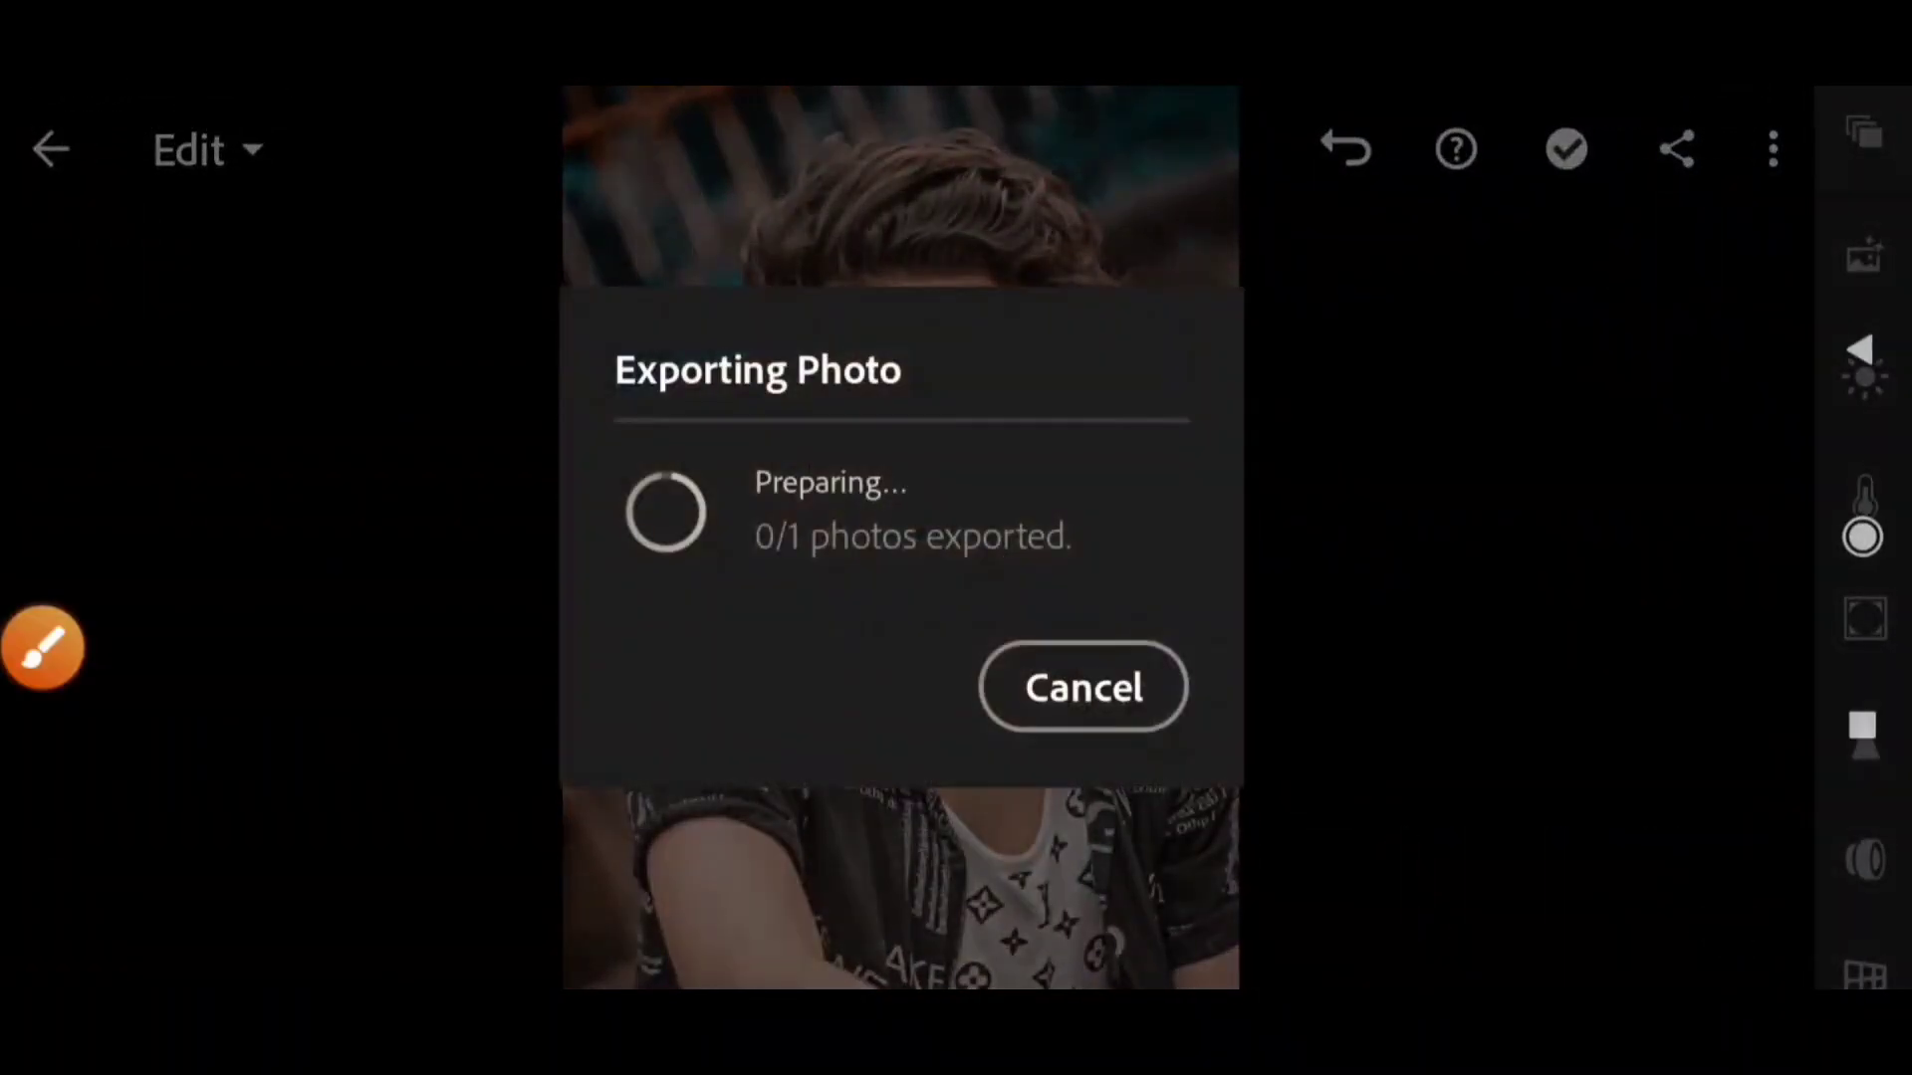